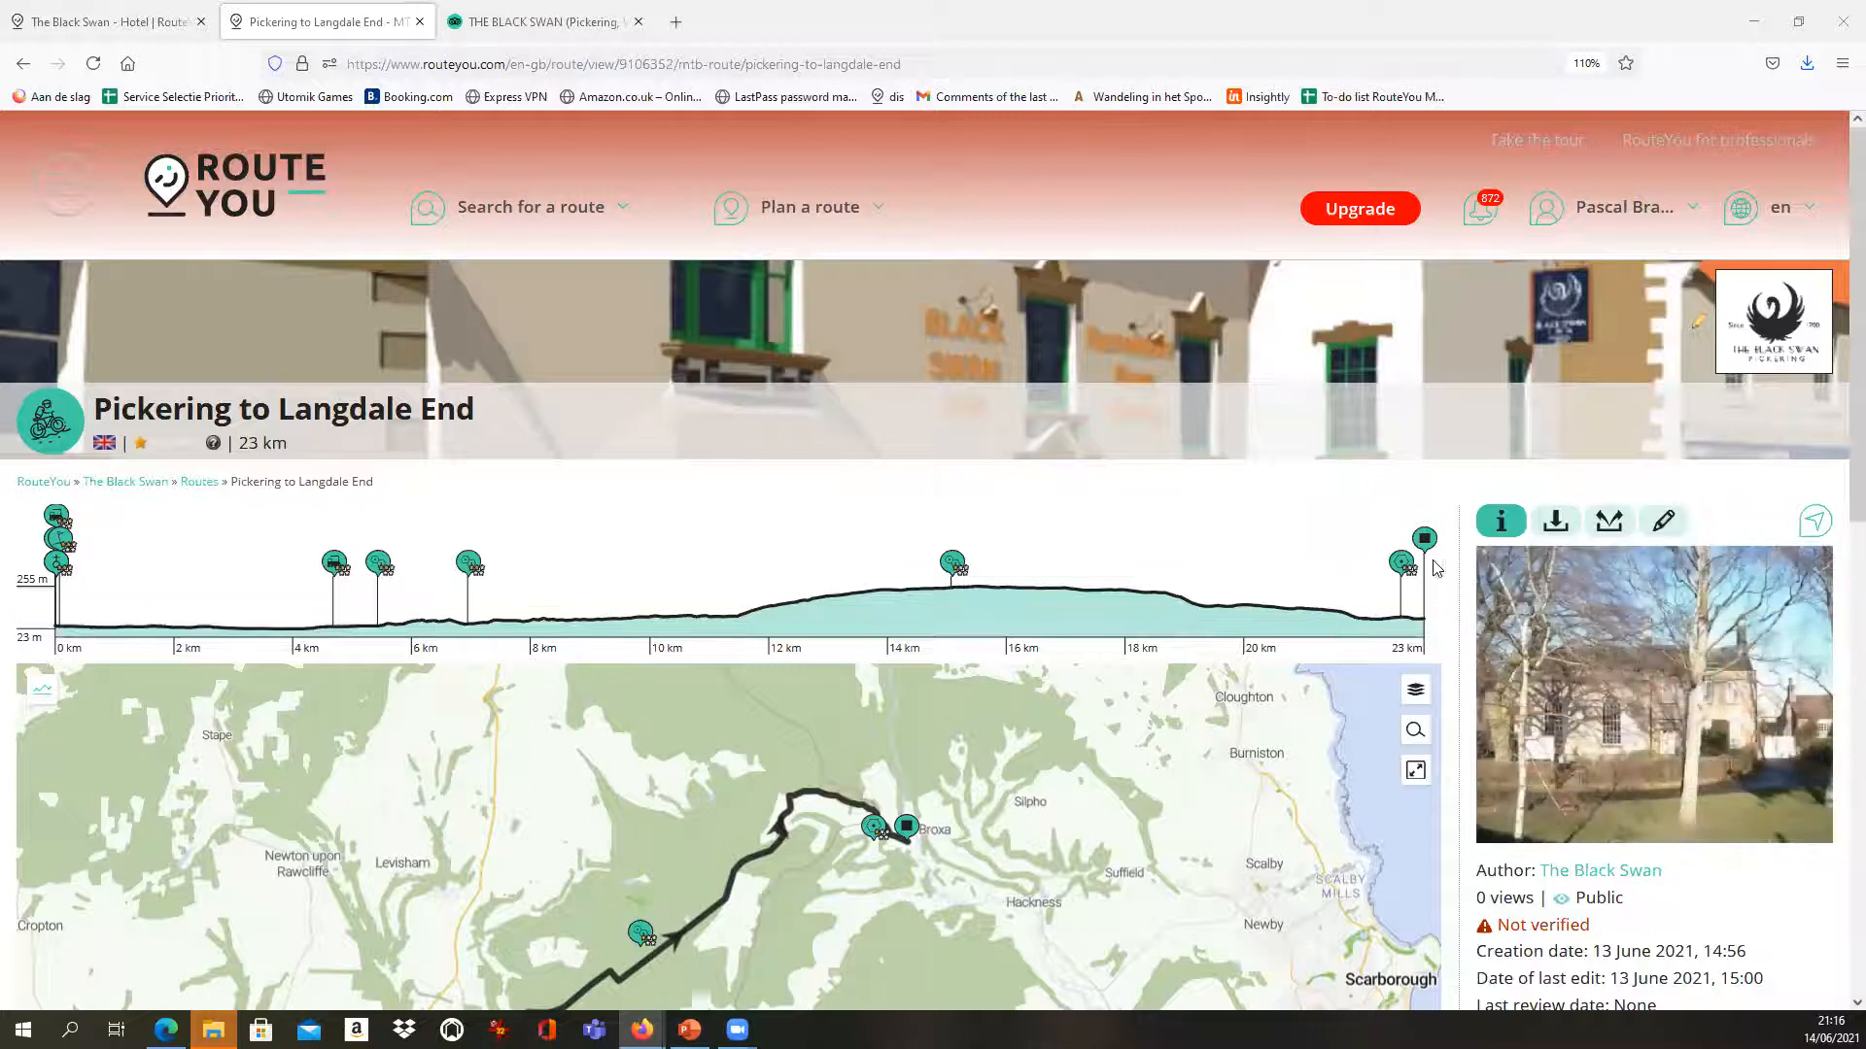
Examine the Pickering to Langdale End route on the map, following its section from Pickering to Thornton-le-Dale
scroll(1466, 574, down, 2)
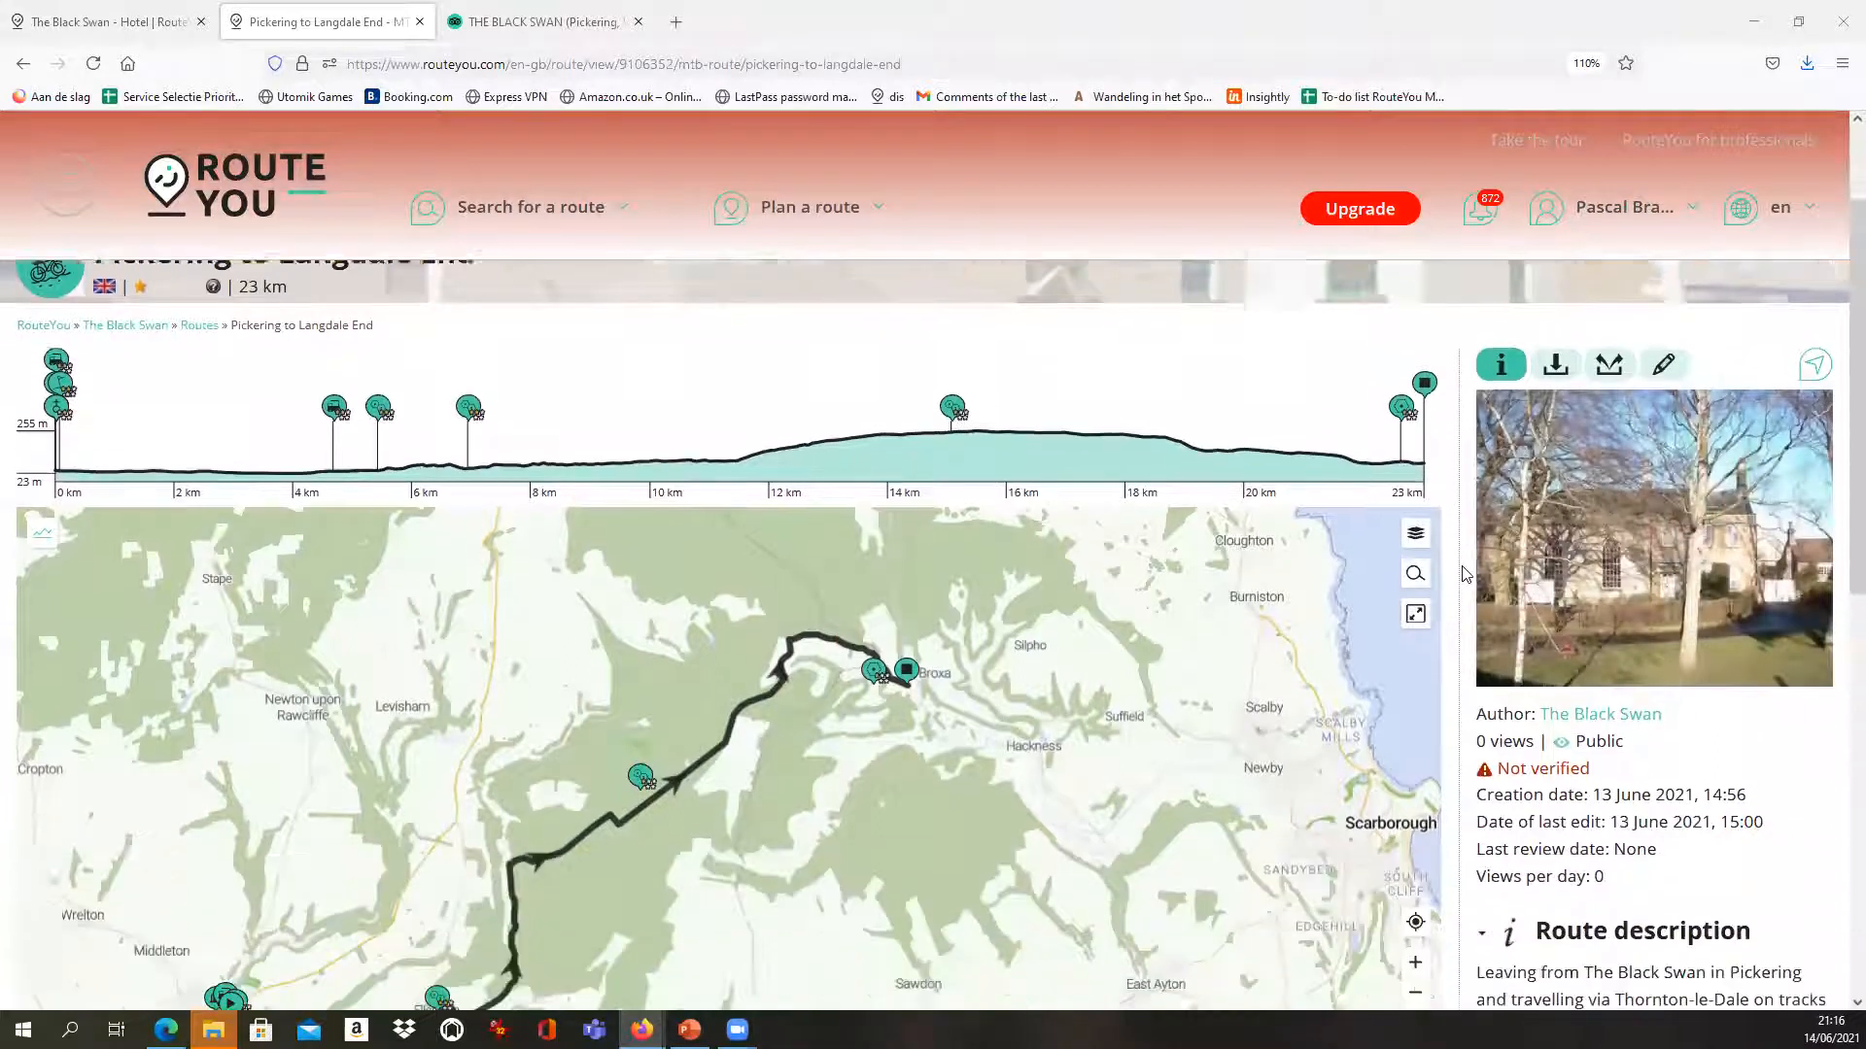
scroll(434, 942, up, 1)
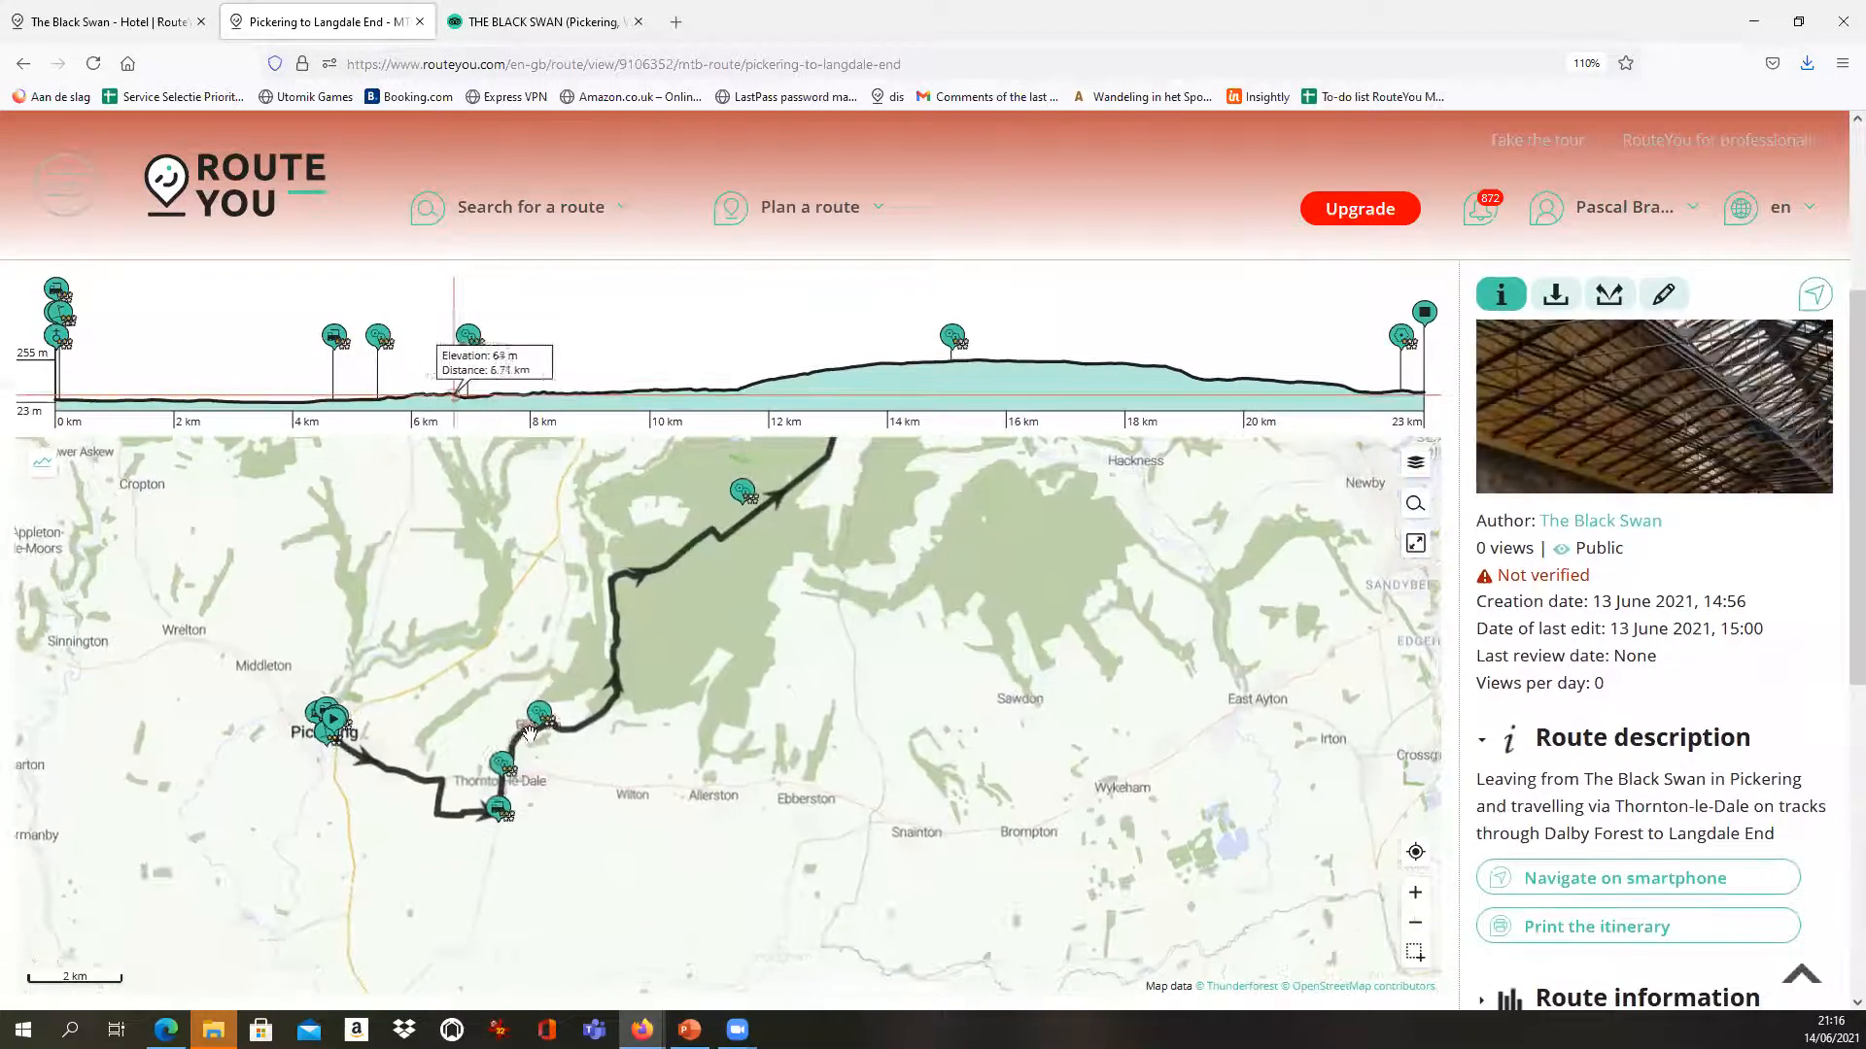
scroll(486, 807, up, 1)
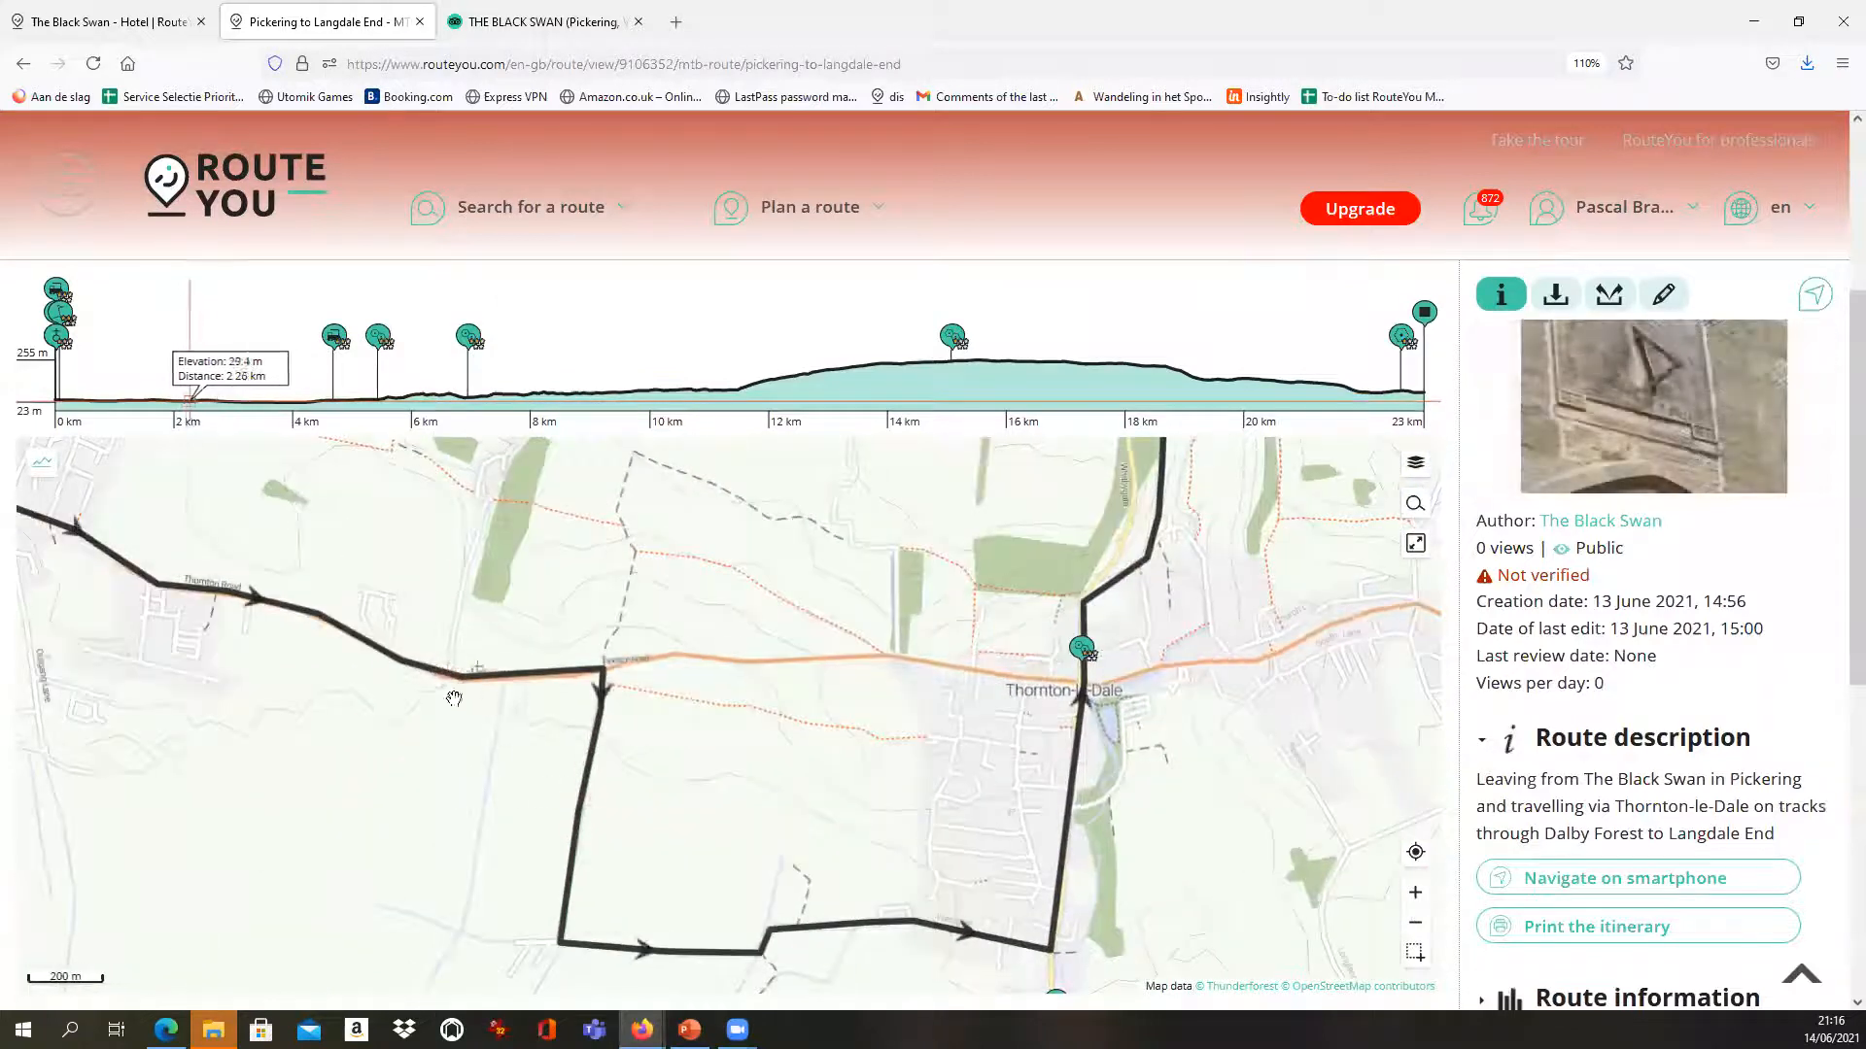
scroll(456, 681, up, 1)
scroll(771, 722, down, 1)
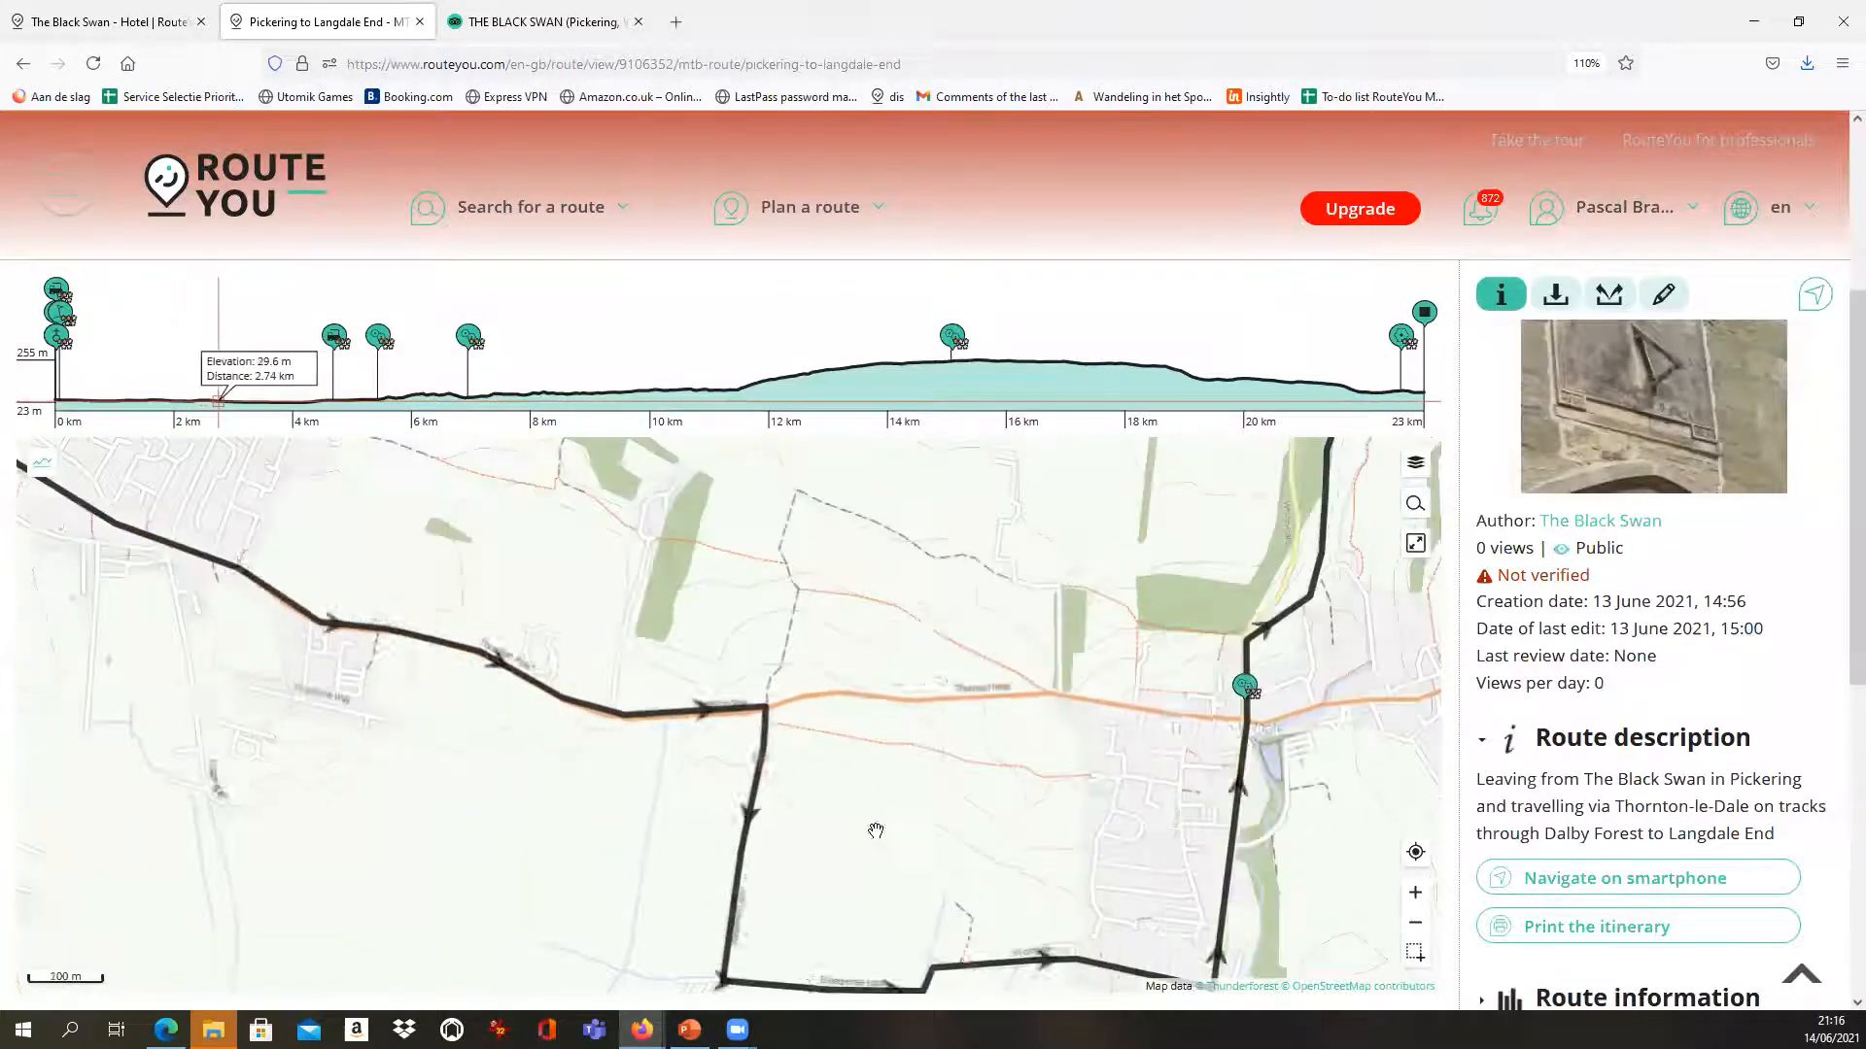
drag(1243, 634, 826, 547)
scroll(826, 547, up, 2)
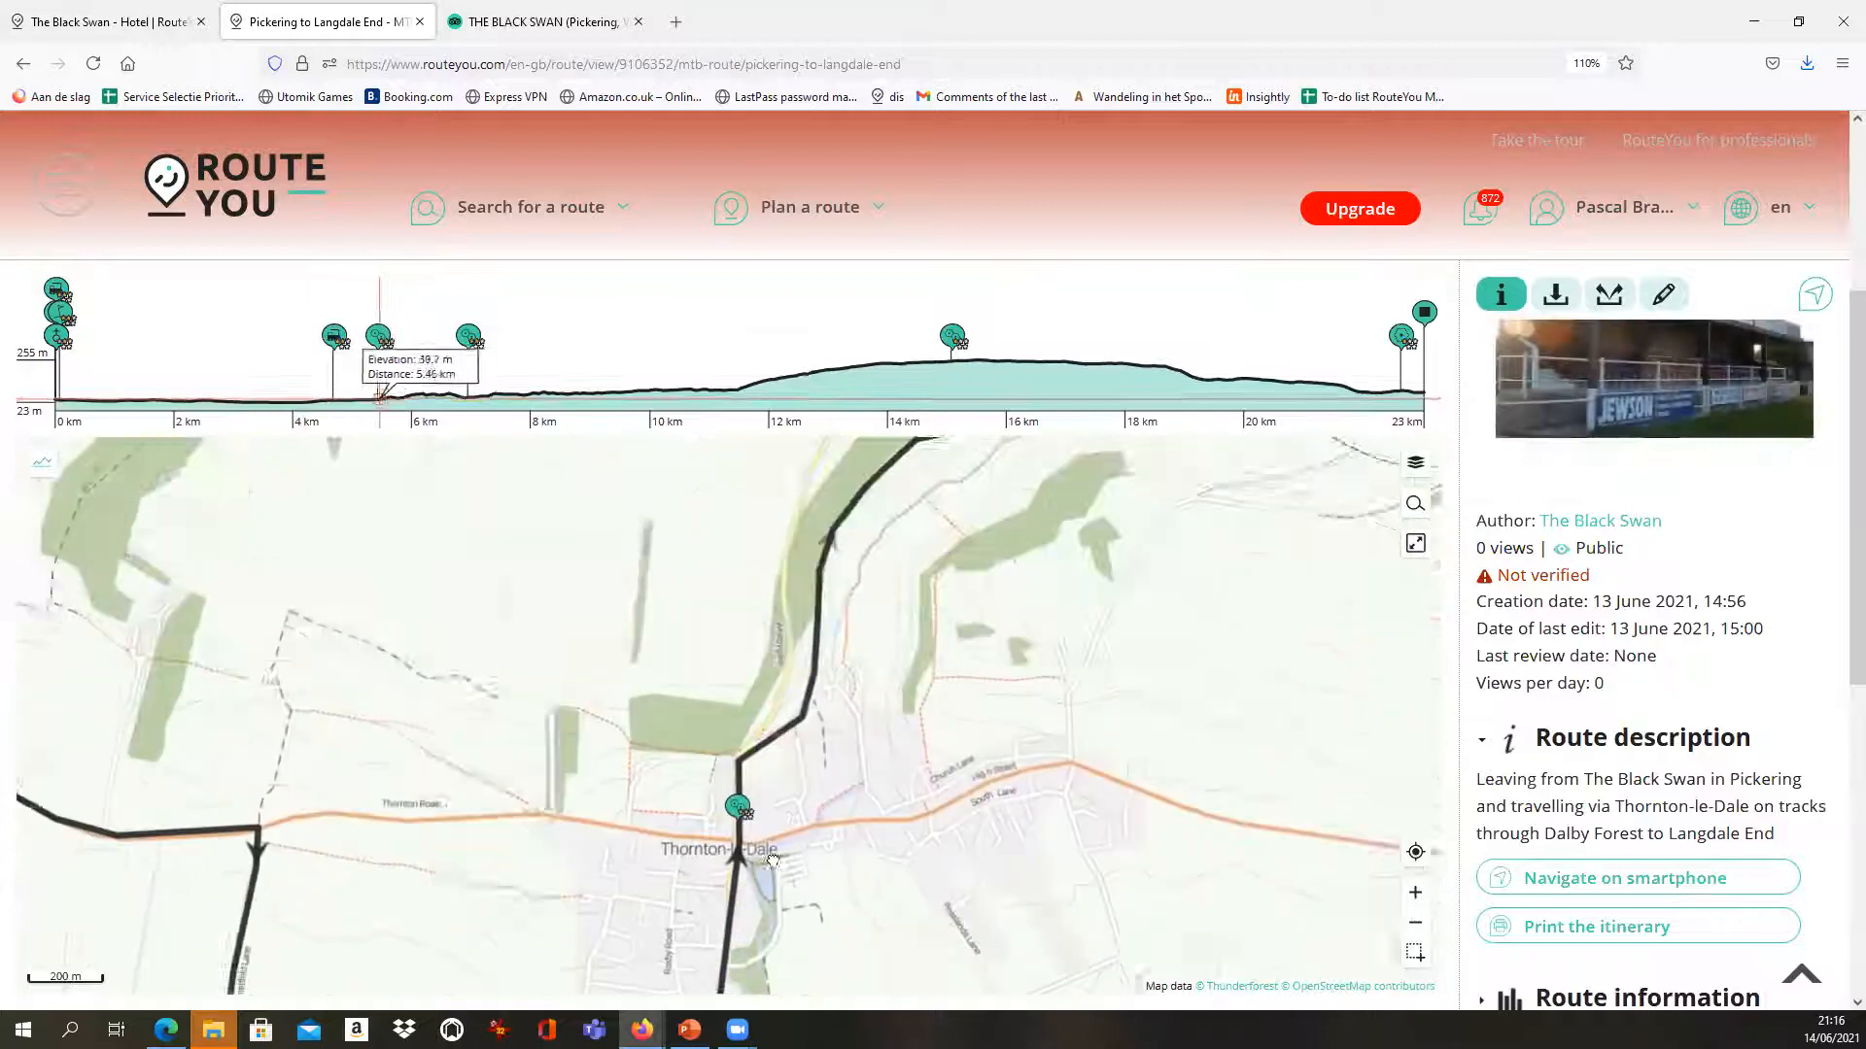
scroll(798, 632, up, 1)
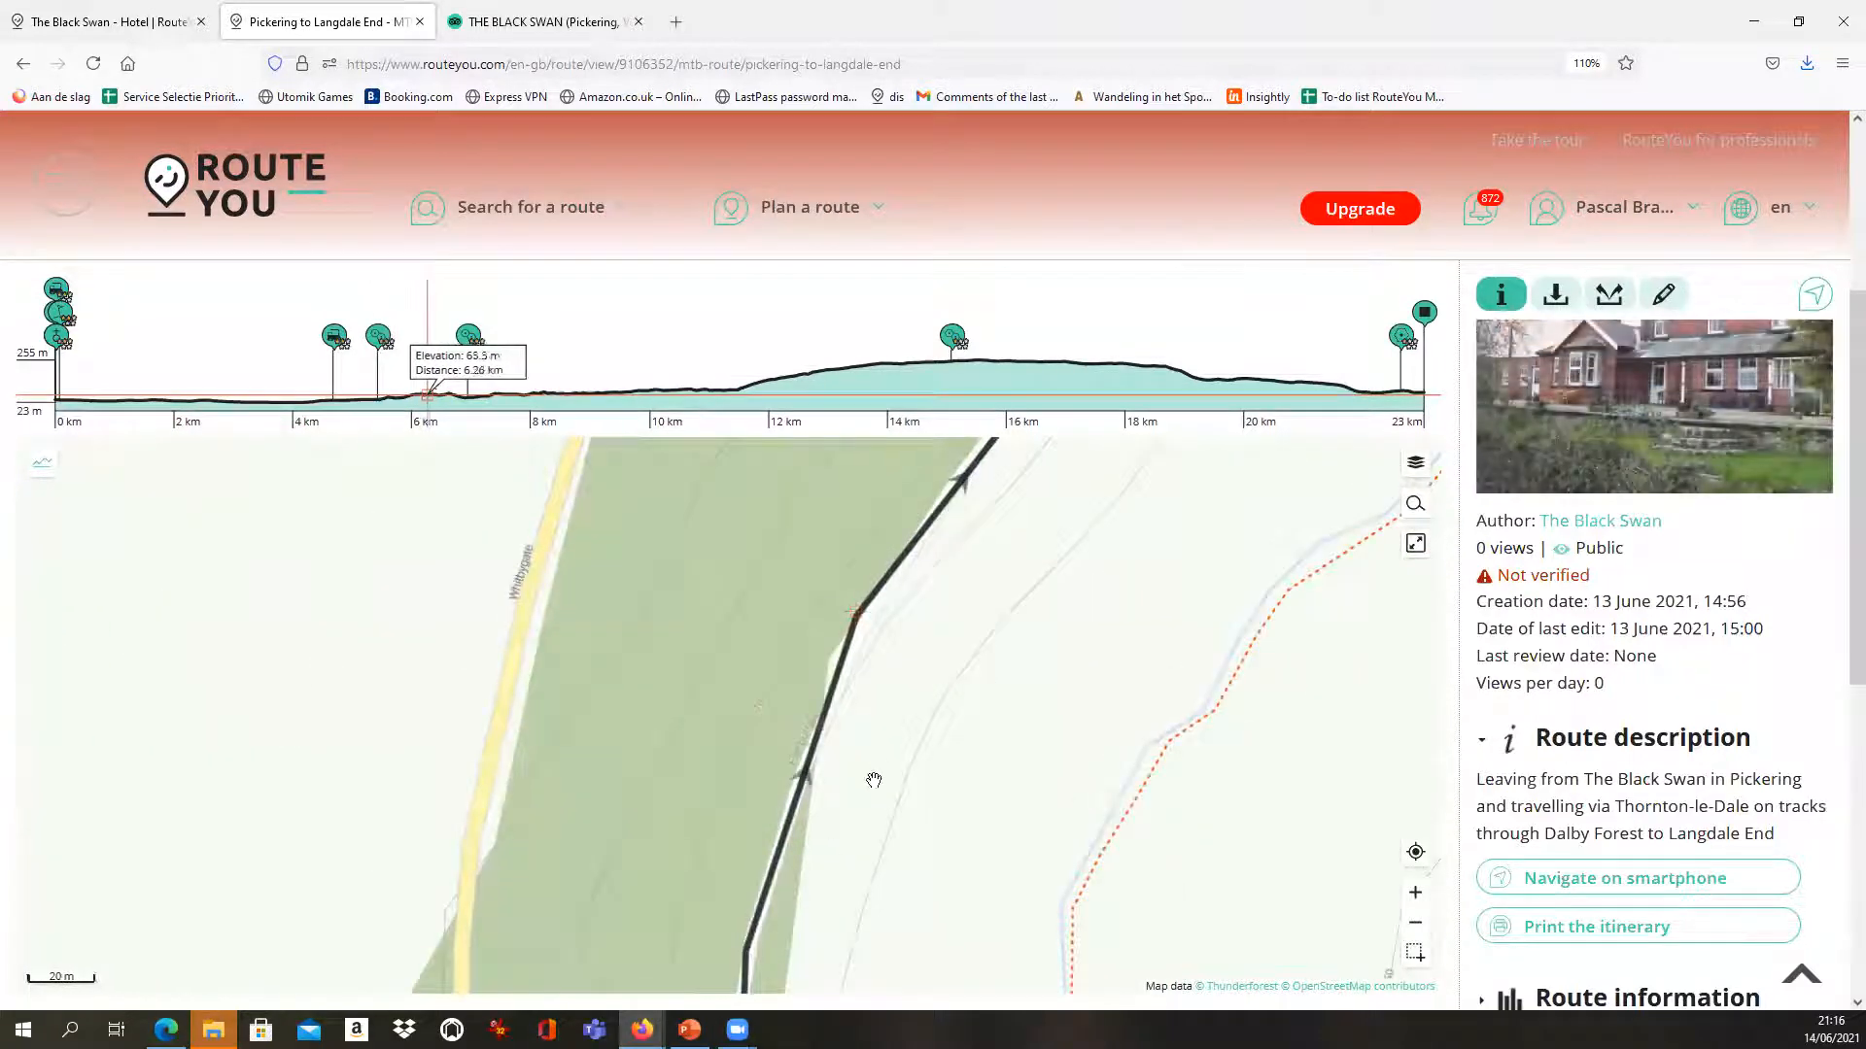
Trace the route closely on the map along Ellerburn Road as far as Ellerburn
scroll(976, 687, up, 3)
drag(977, 687, 787, 898)
mouse_move(1049, 494)
mouse_down()
mouse_move(836, 766)
mouse_move(788, 792)
mouse_up()
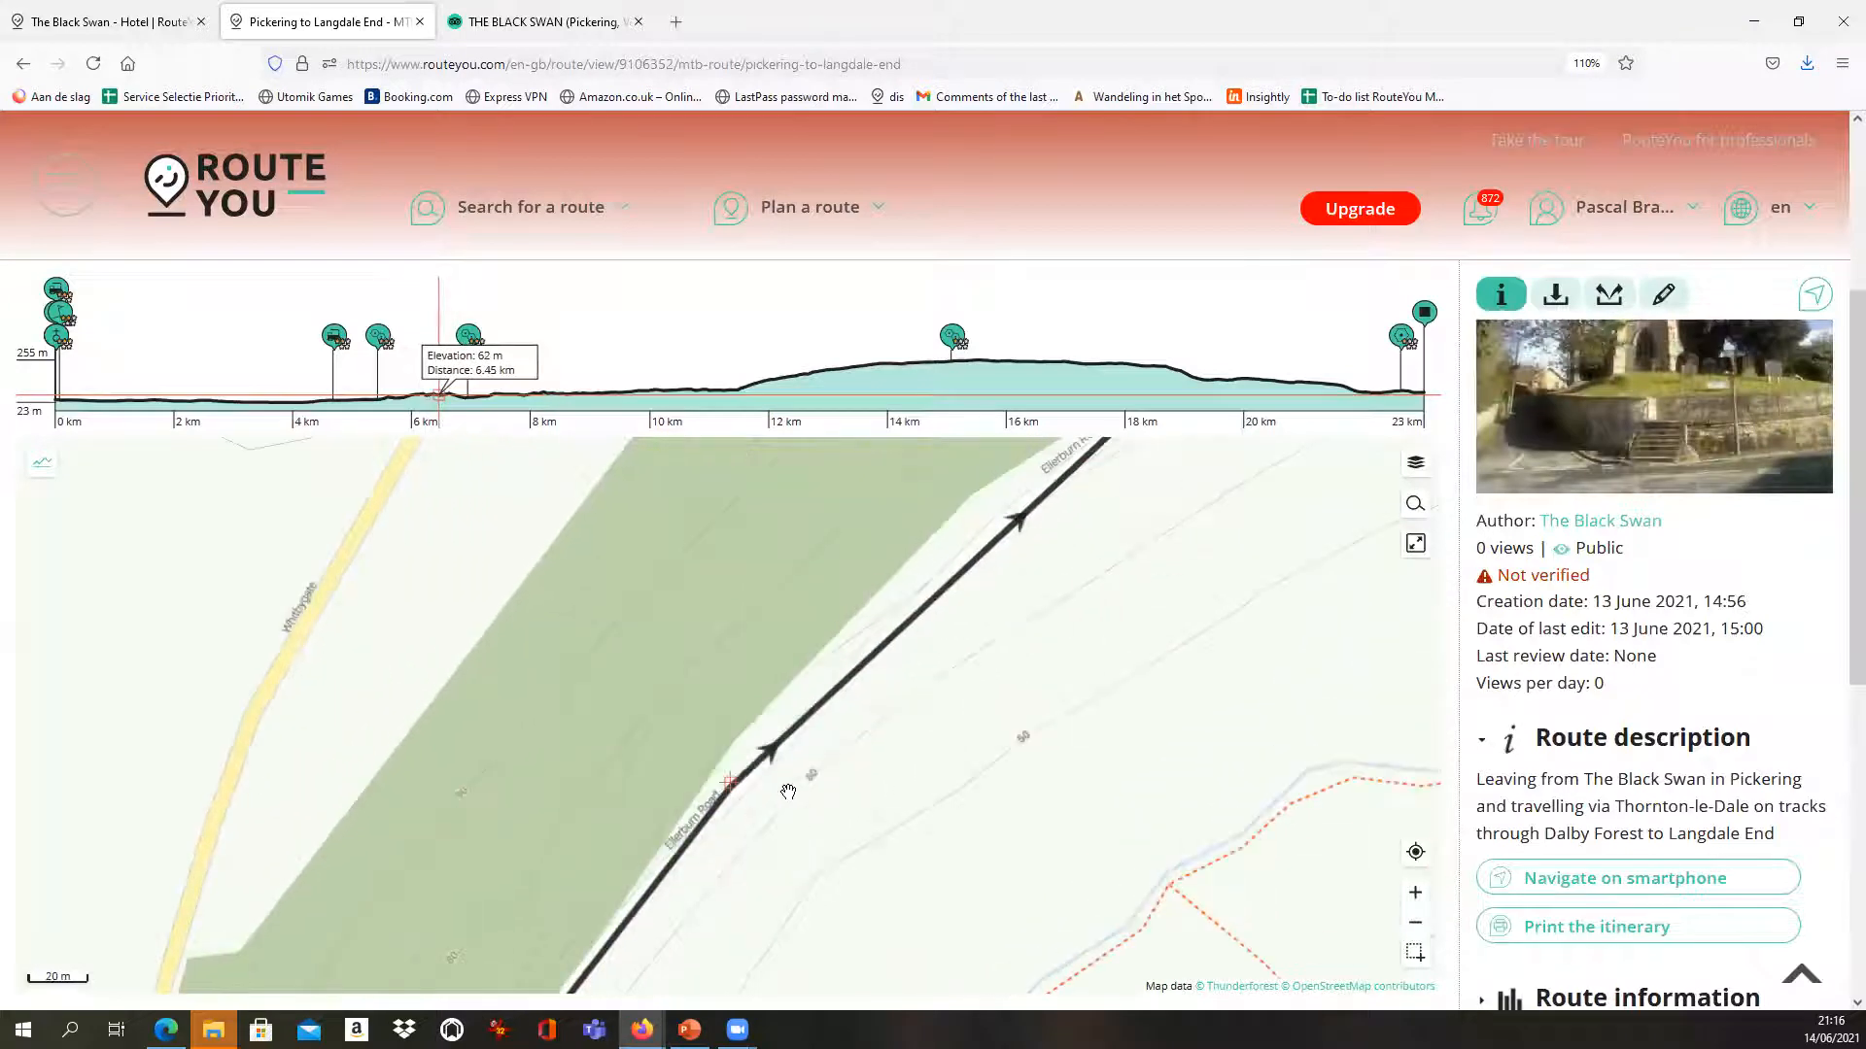
drag(1070, 603, 645, 949)
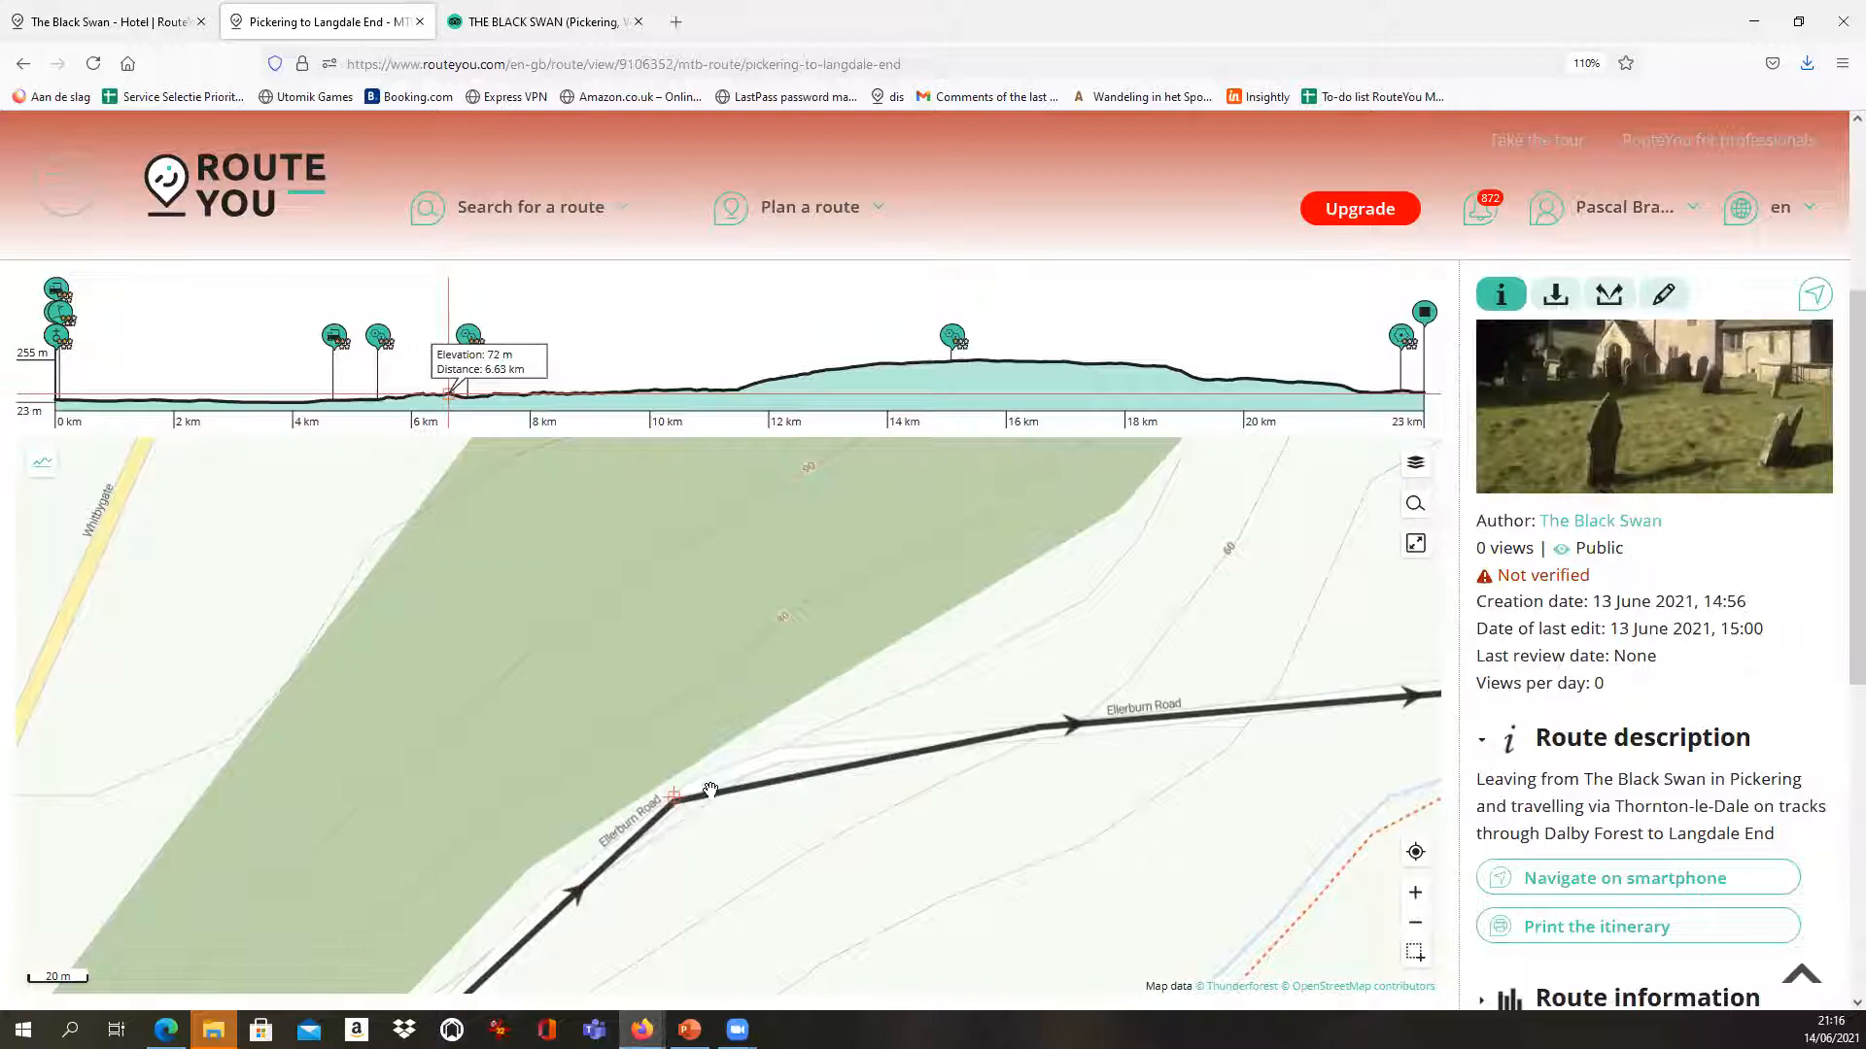
drag(1166, 768, 865, 771)
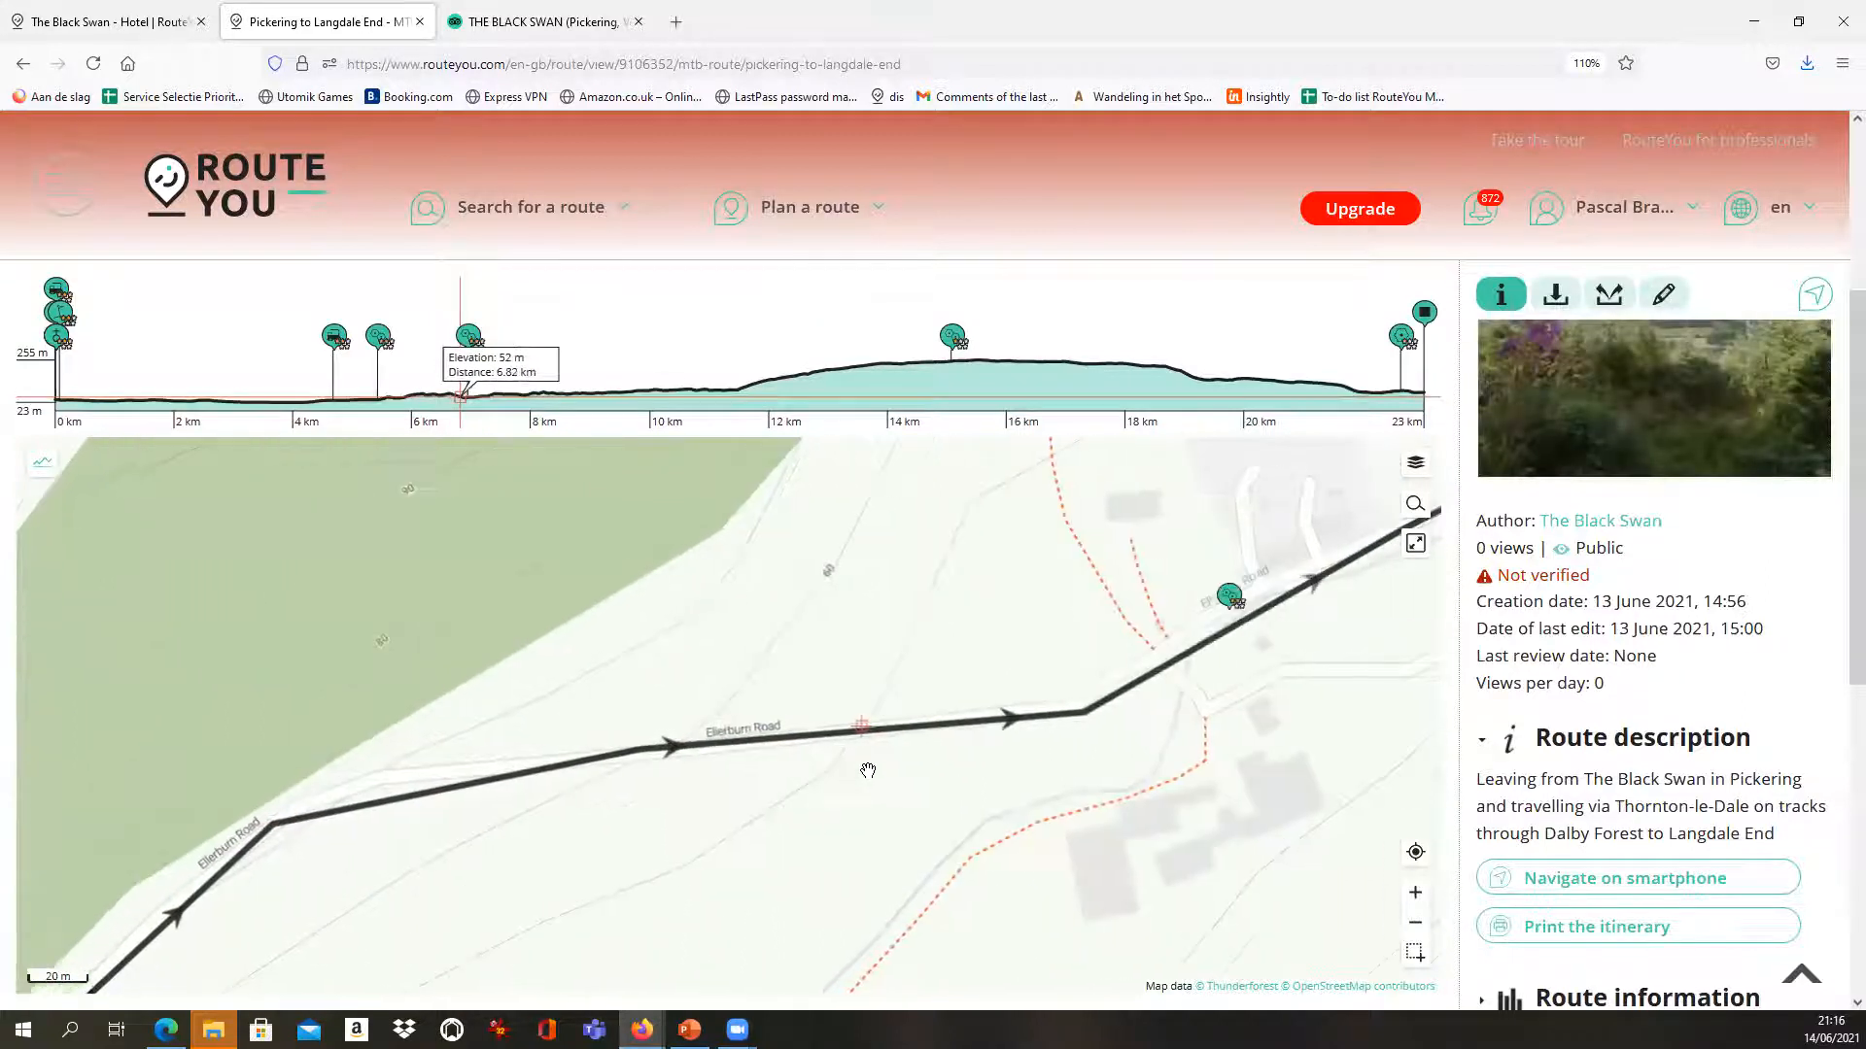
scroll(865, 771, down, 1)
drag(1102, 745, 774, 812)
scroll(784, 741, up, 1)
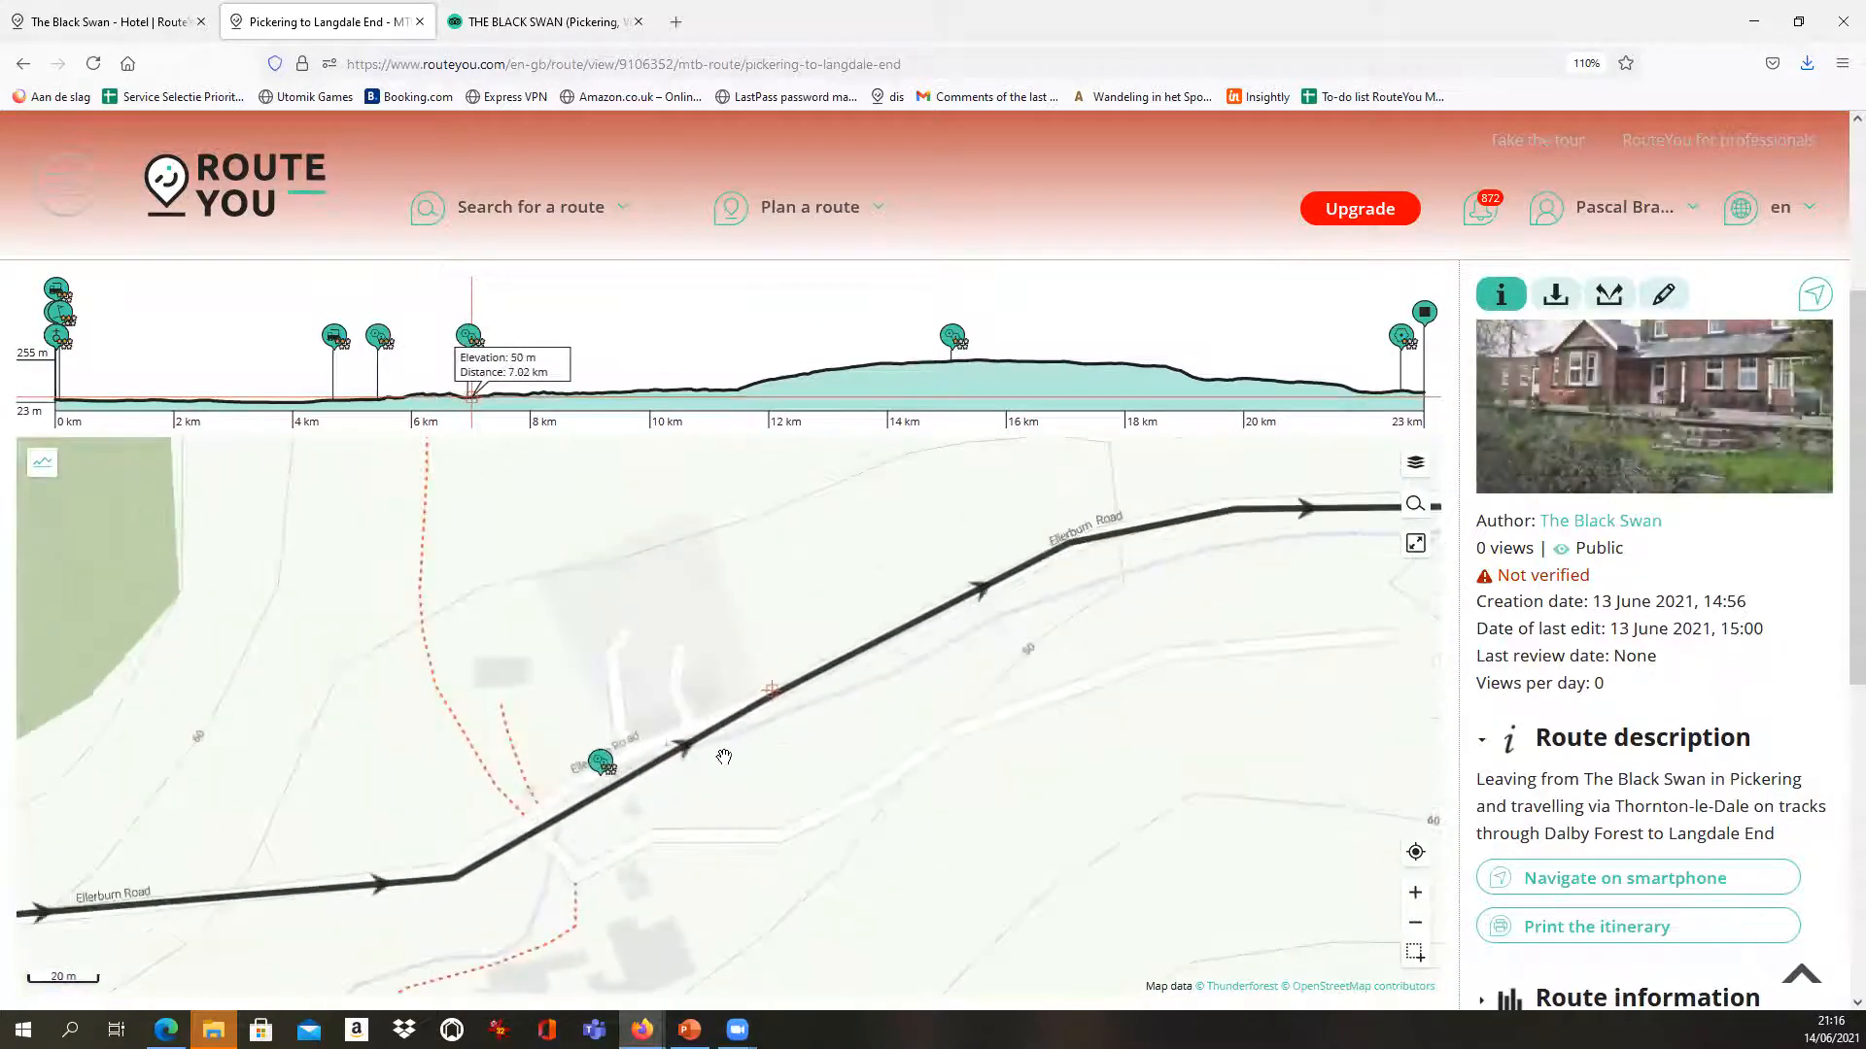
Examine the route's course around Ellerburn and its full extent from Pickering to its end near Broxa
scroll(755, 750, down, 1)
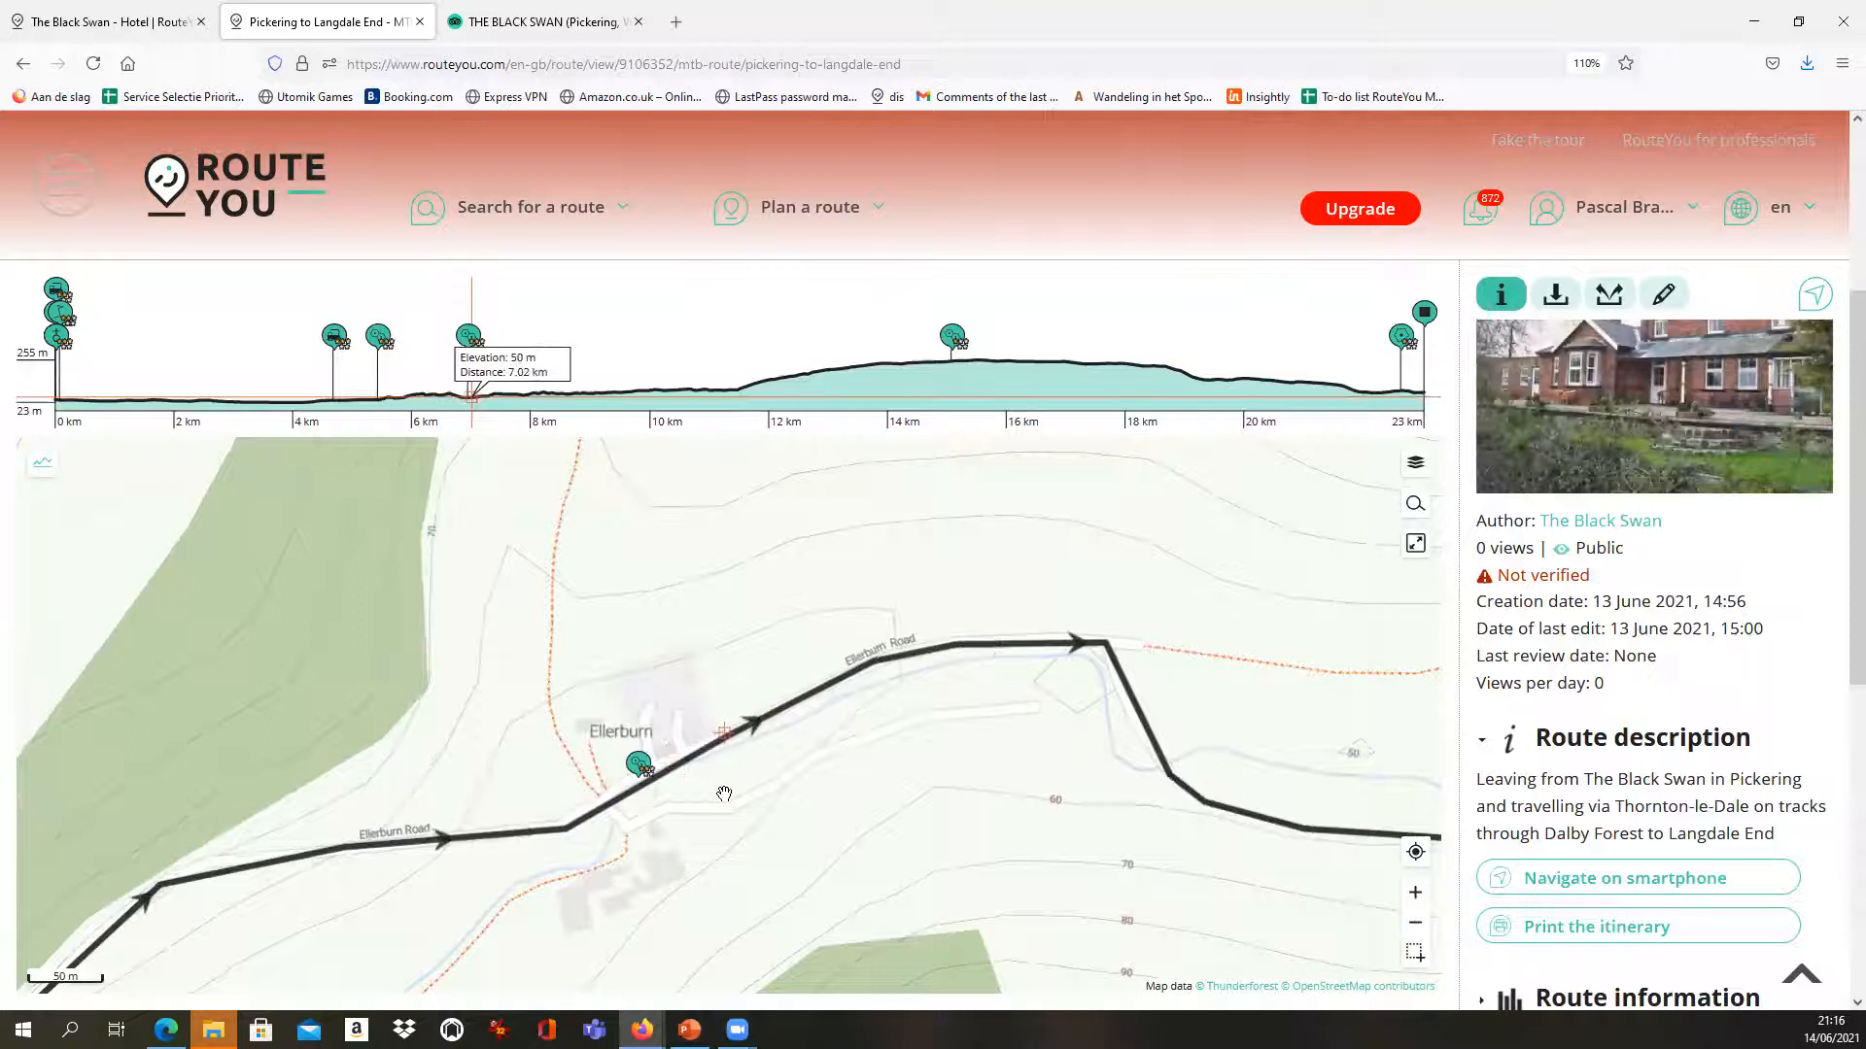
scroll(724, 794, up, 1)
drag(684, 826, 592, 762)
scroll(606, 767, down, 1)
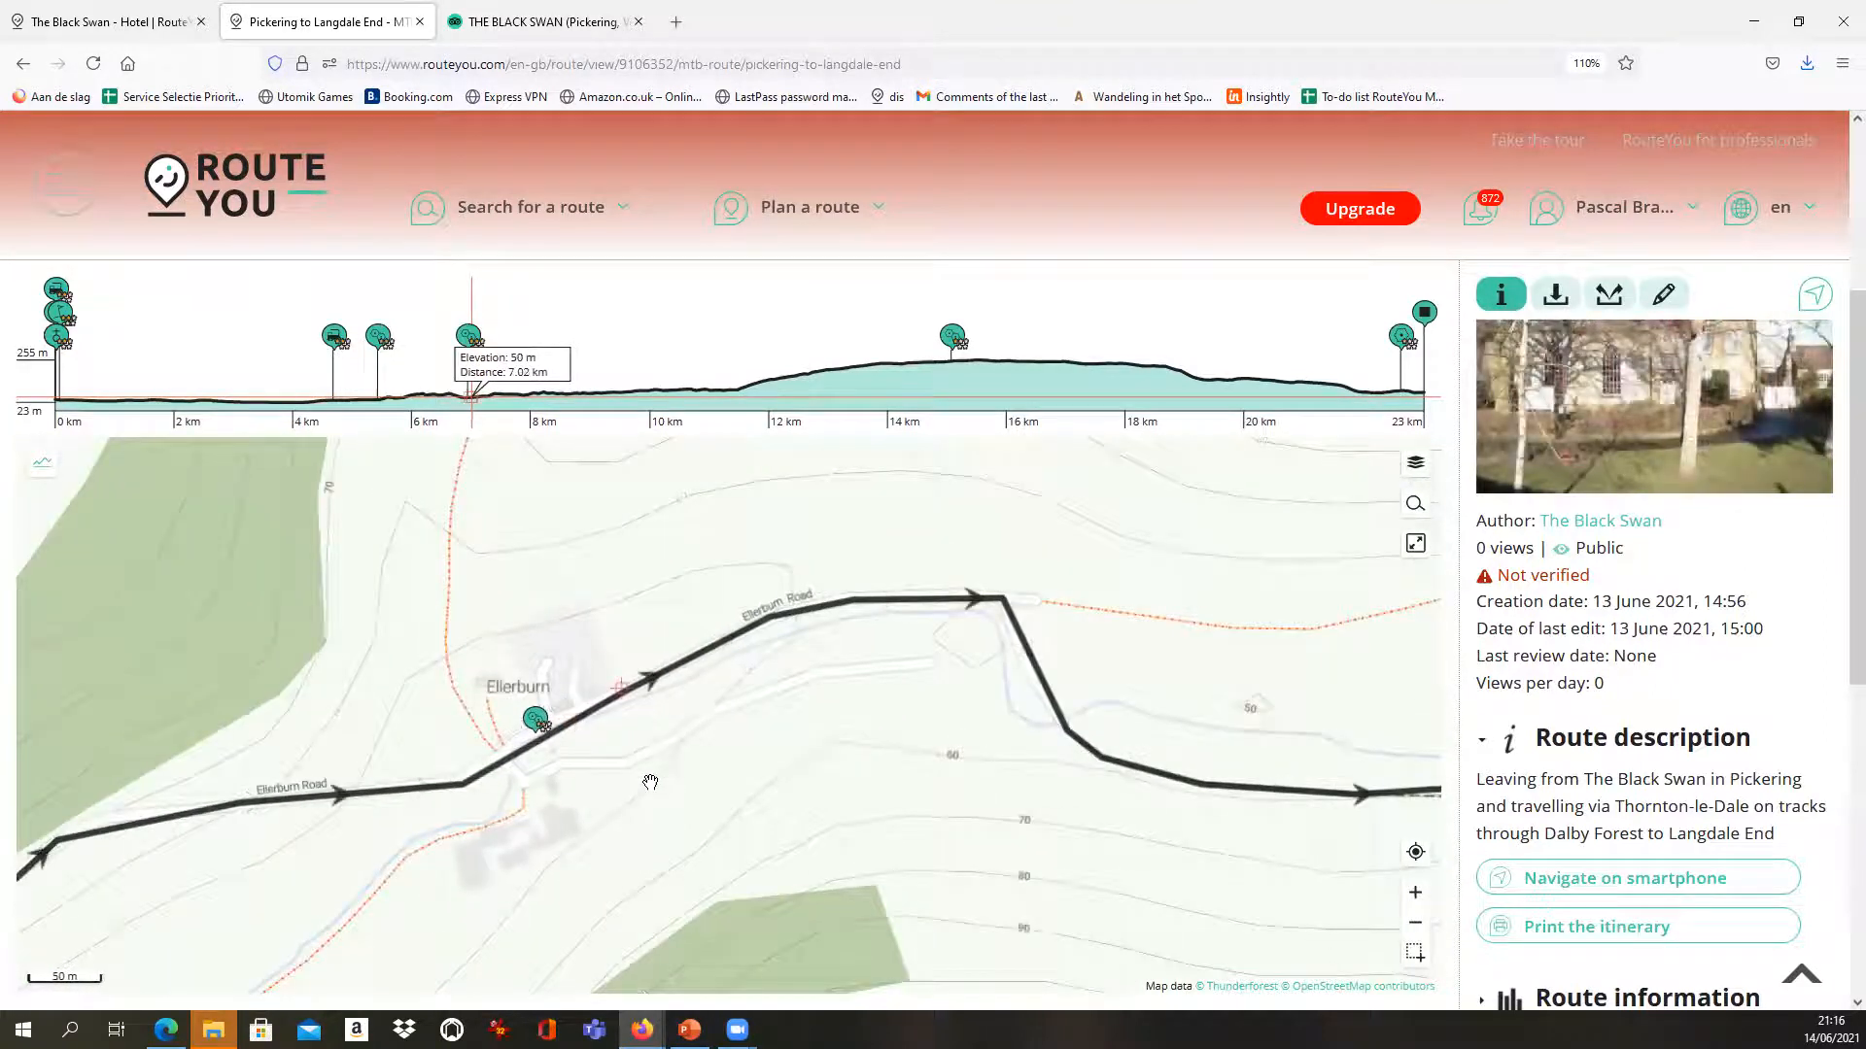
scroll(653, 789, down, 1)
scroll(729, 832, down, 1)
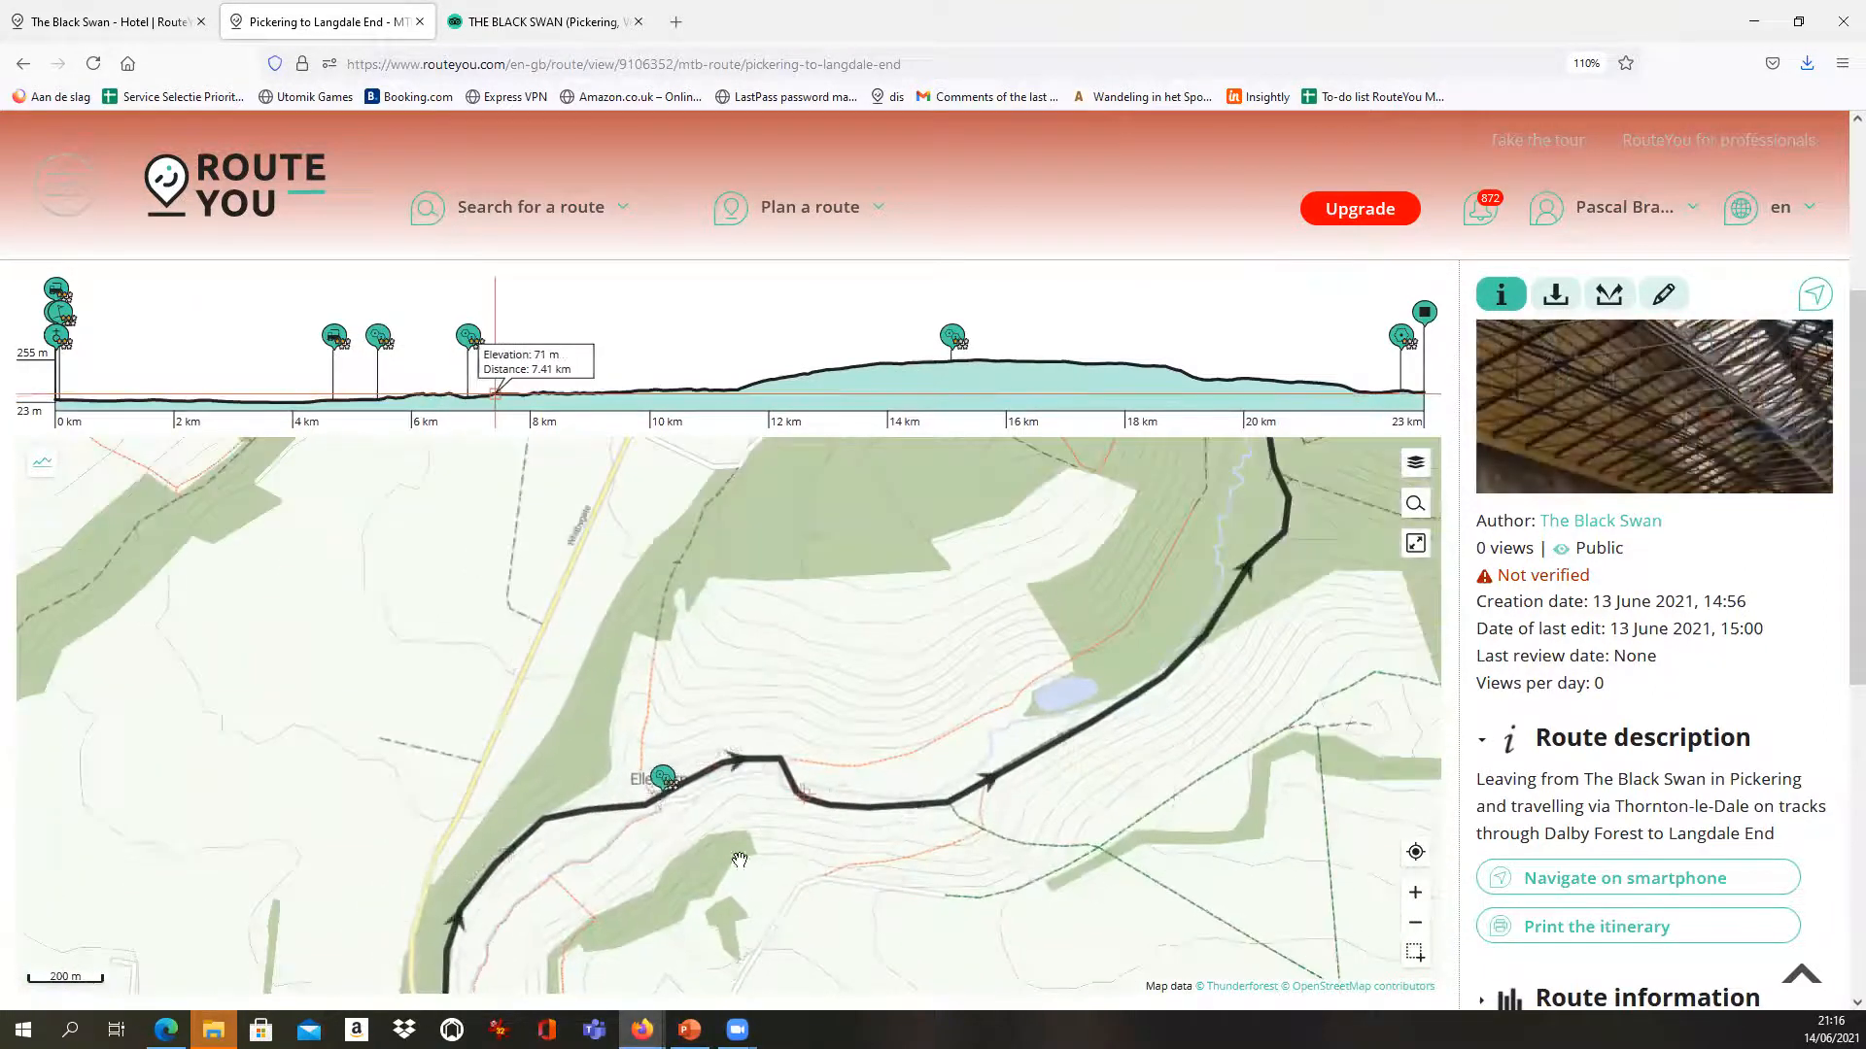
scroll(769, 903, down, 3)
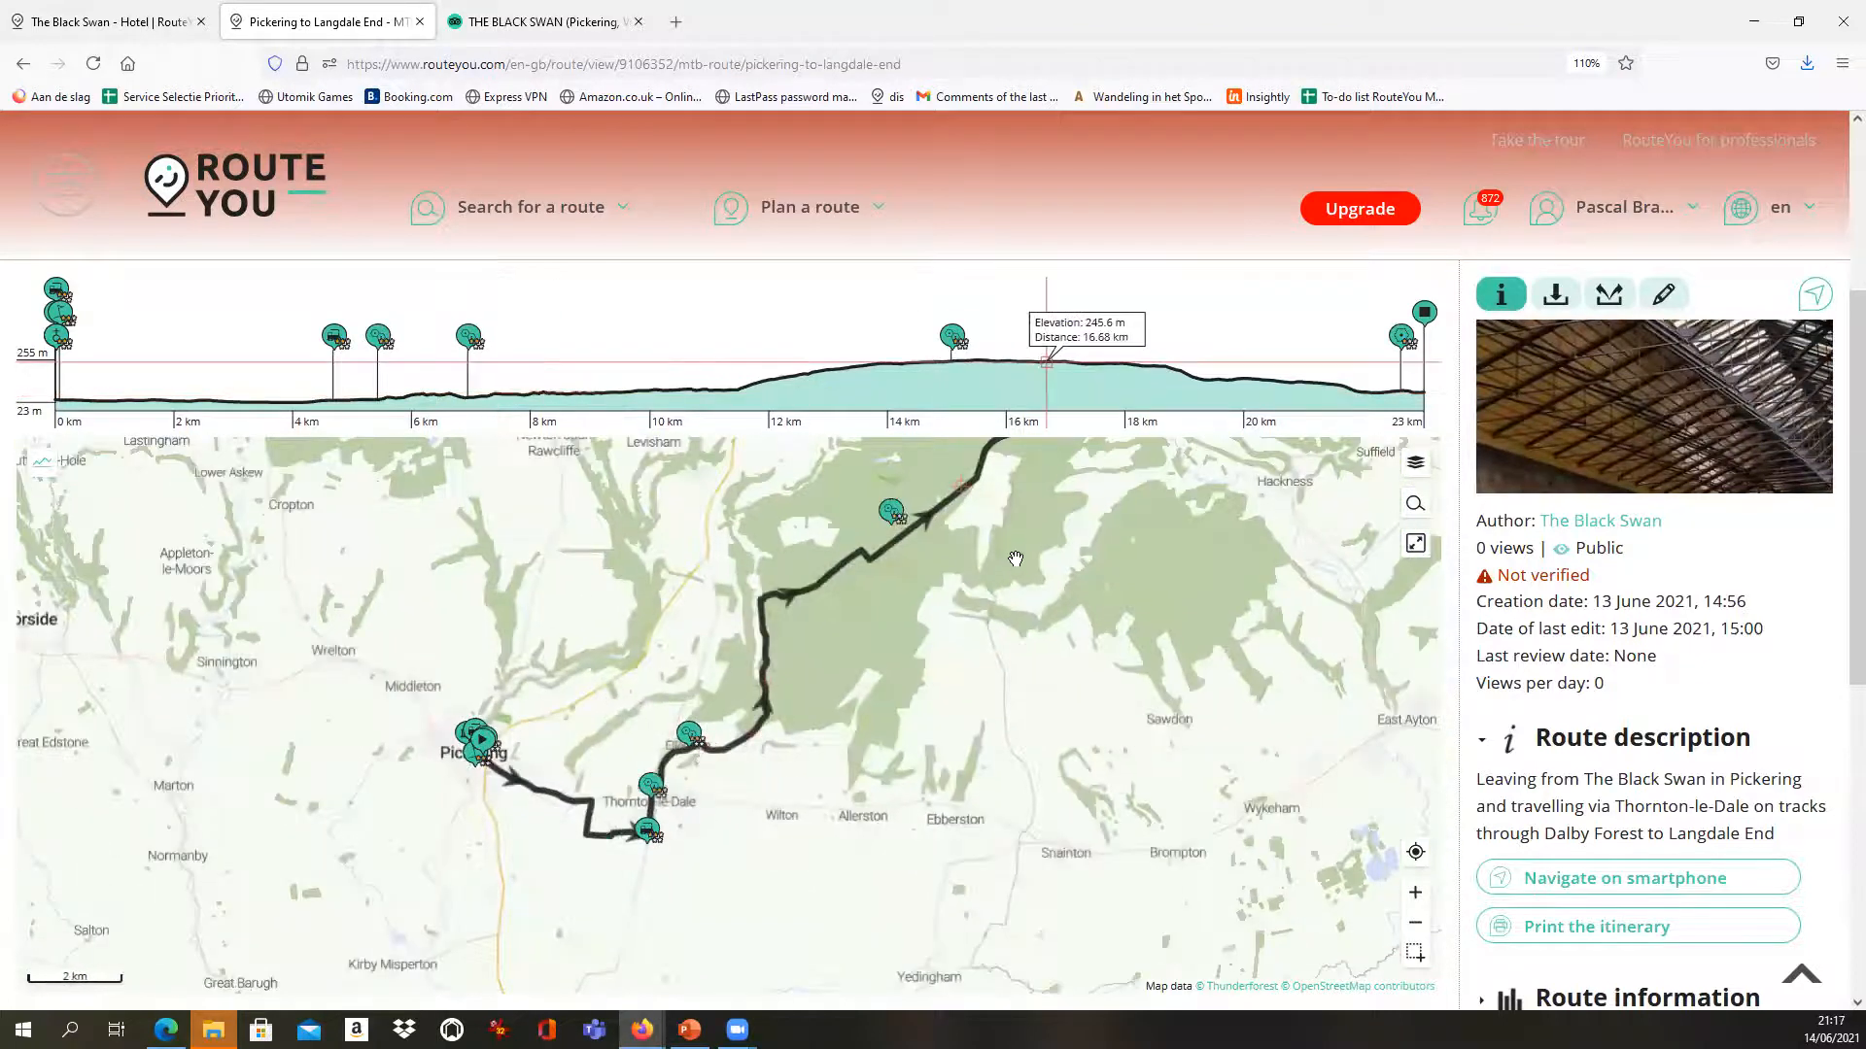
mouse_move(1016, 559)
mouse_down()
mouse_move(899, 767)
mouse_move(926, 677)
mouse_move(922, 696)
mouse_up()
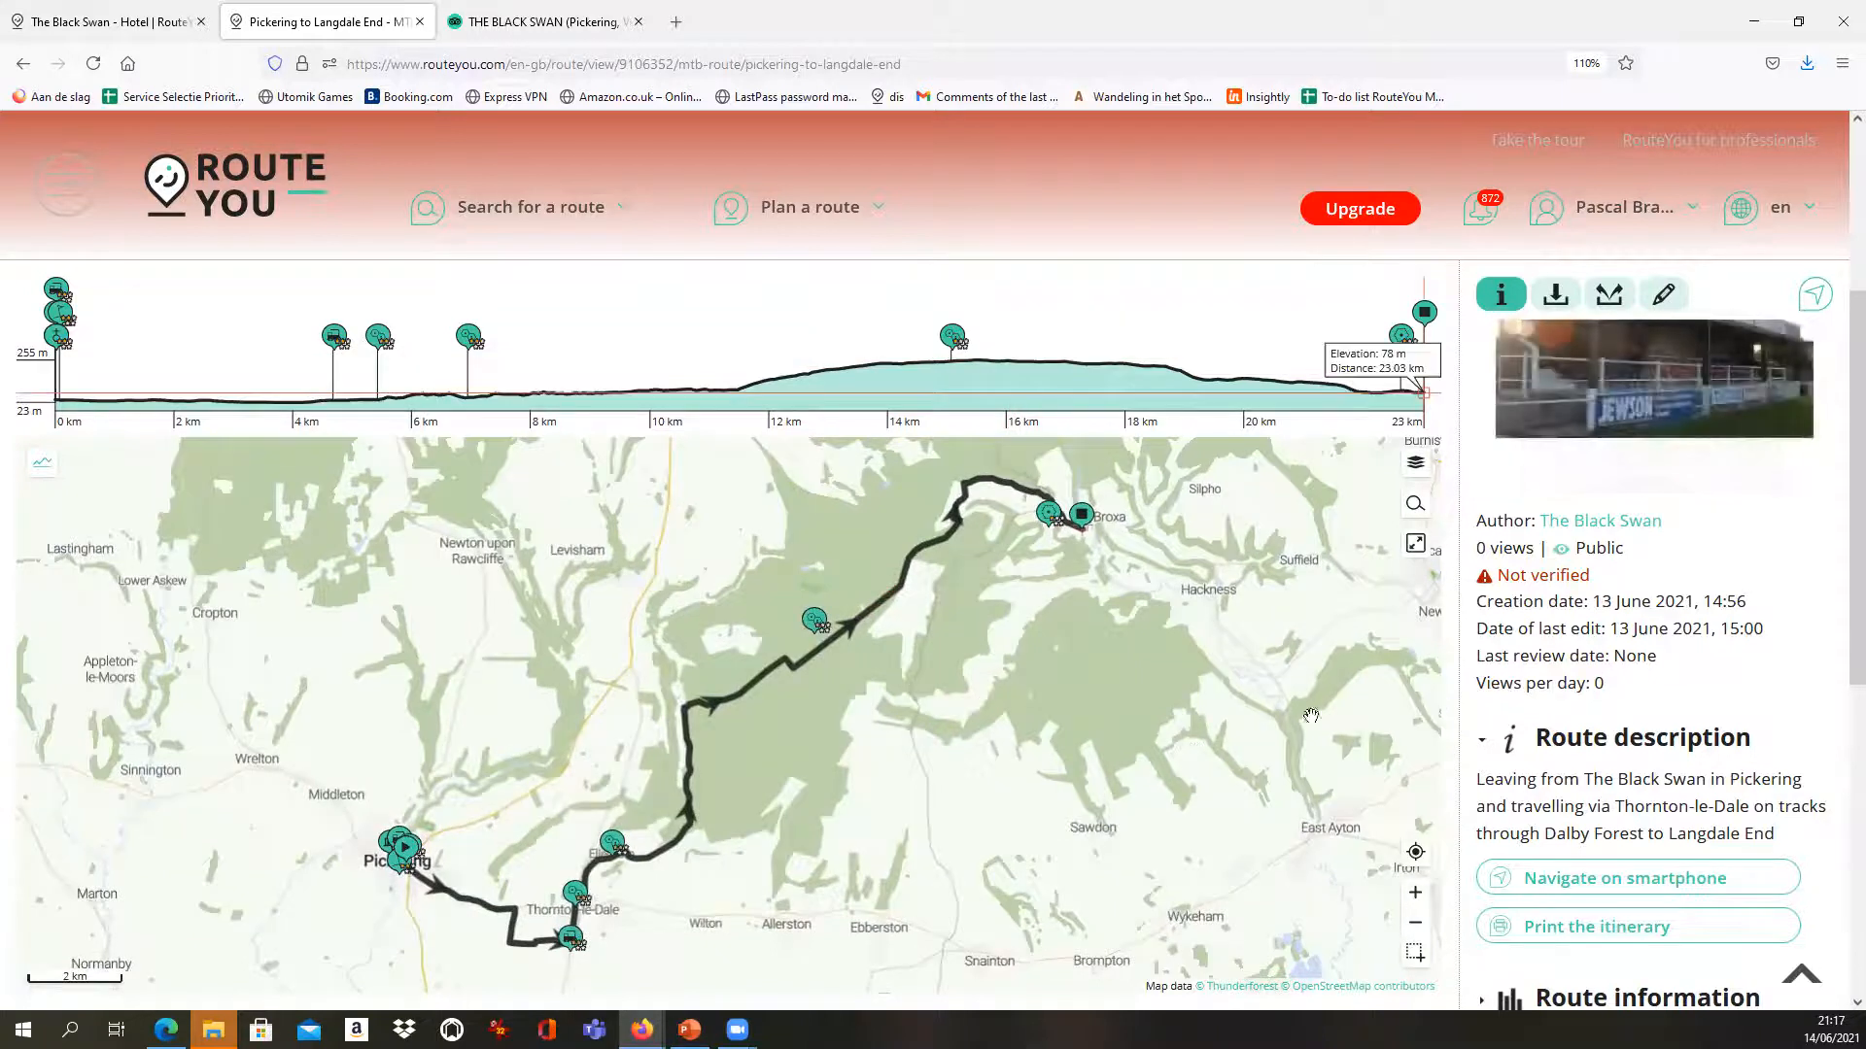
Generate a printable roadbook of the route in A4 portrait format and open the resulting PDF
click(1558, 297)
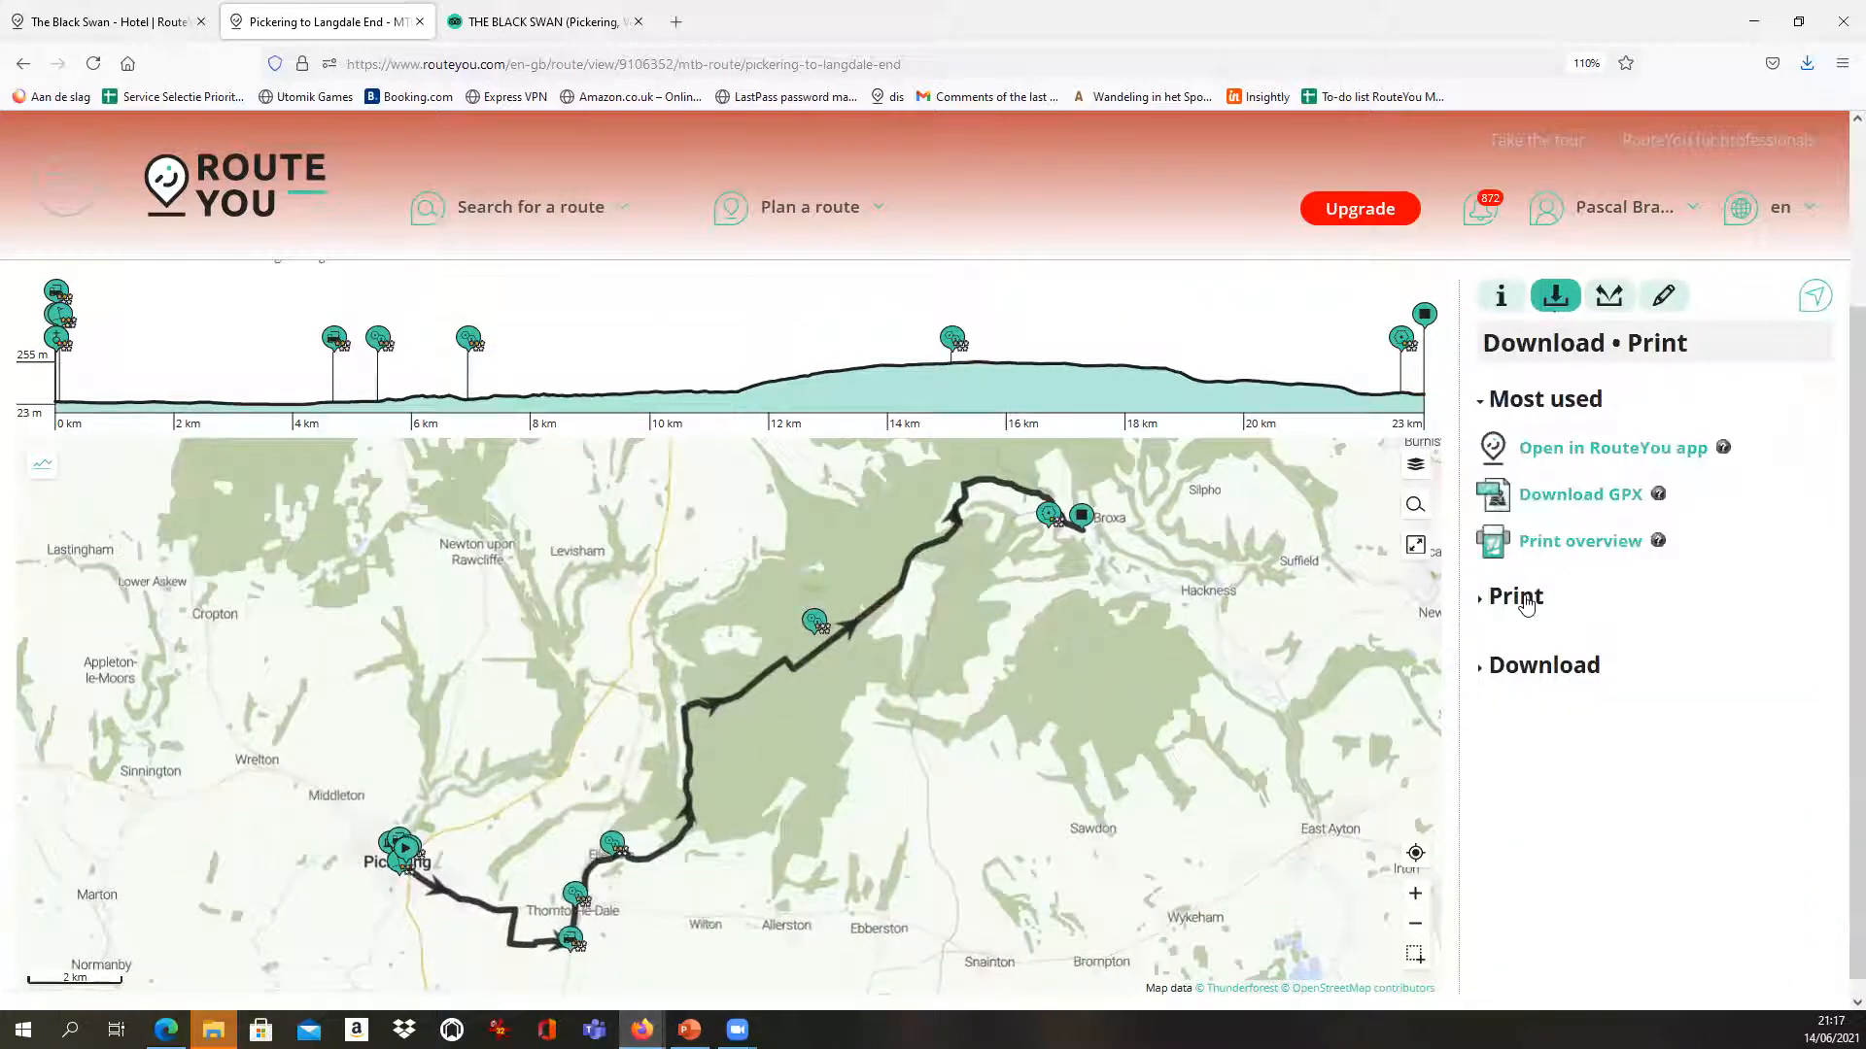
click(1526, 603)
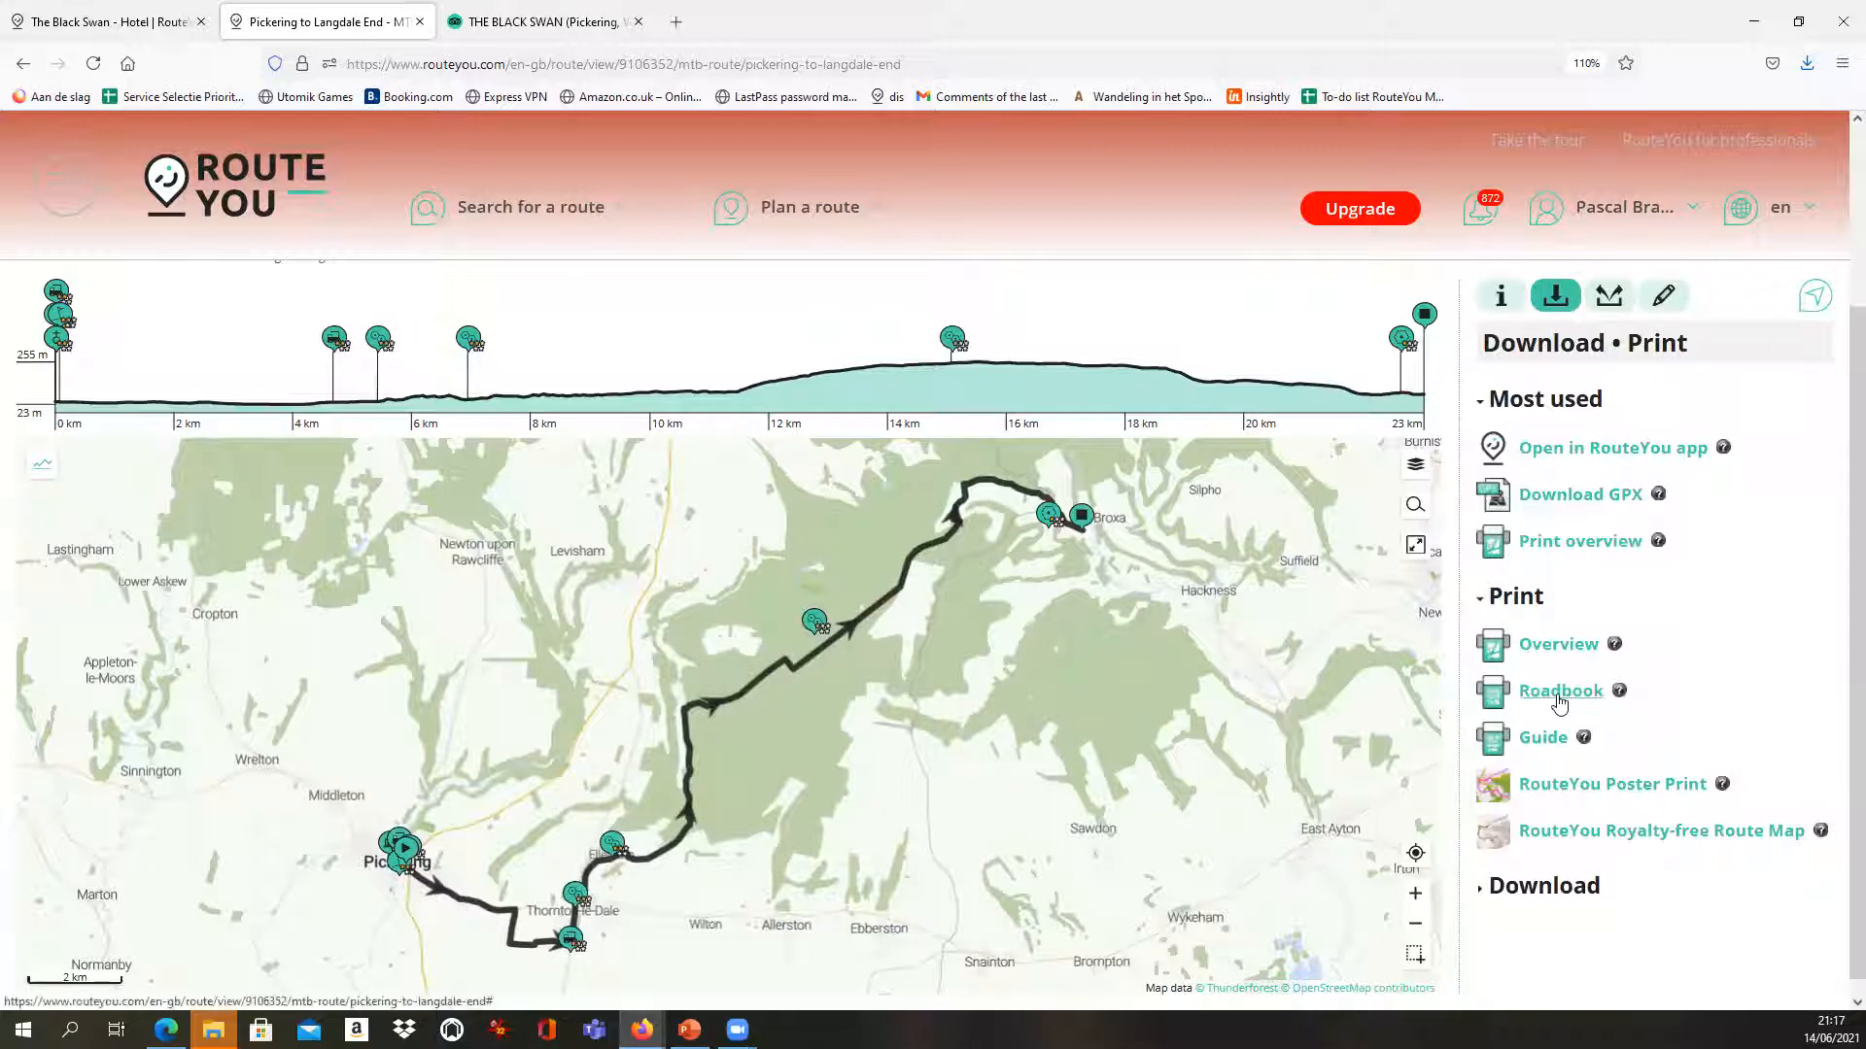
click(1555, 692)
scroll(1516, 690, down, 2)
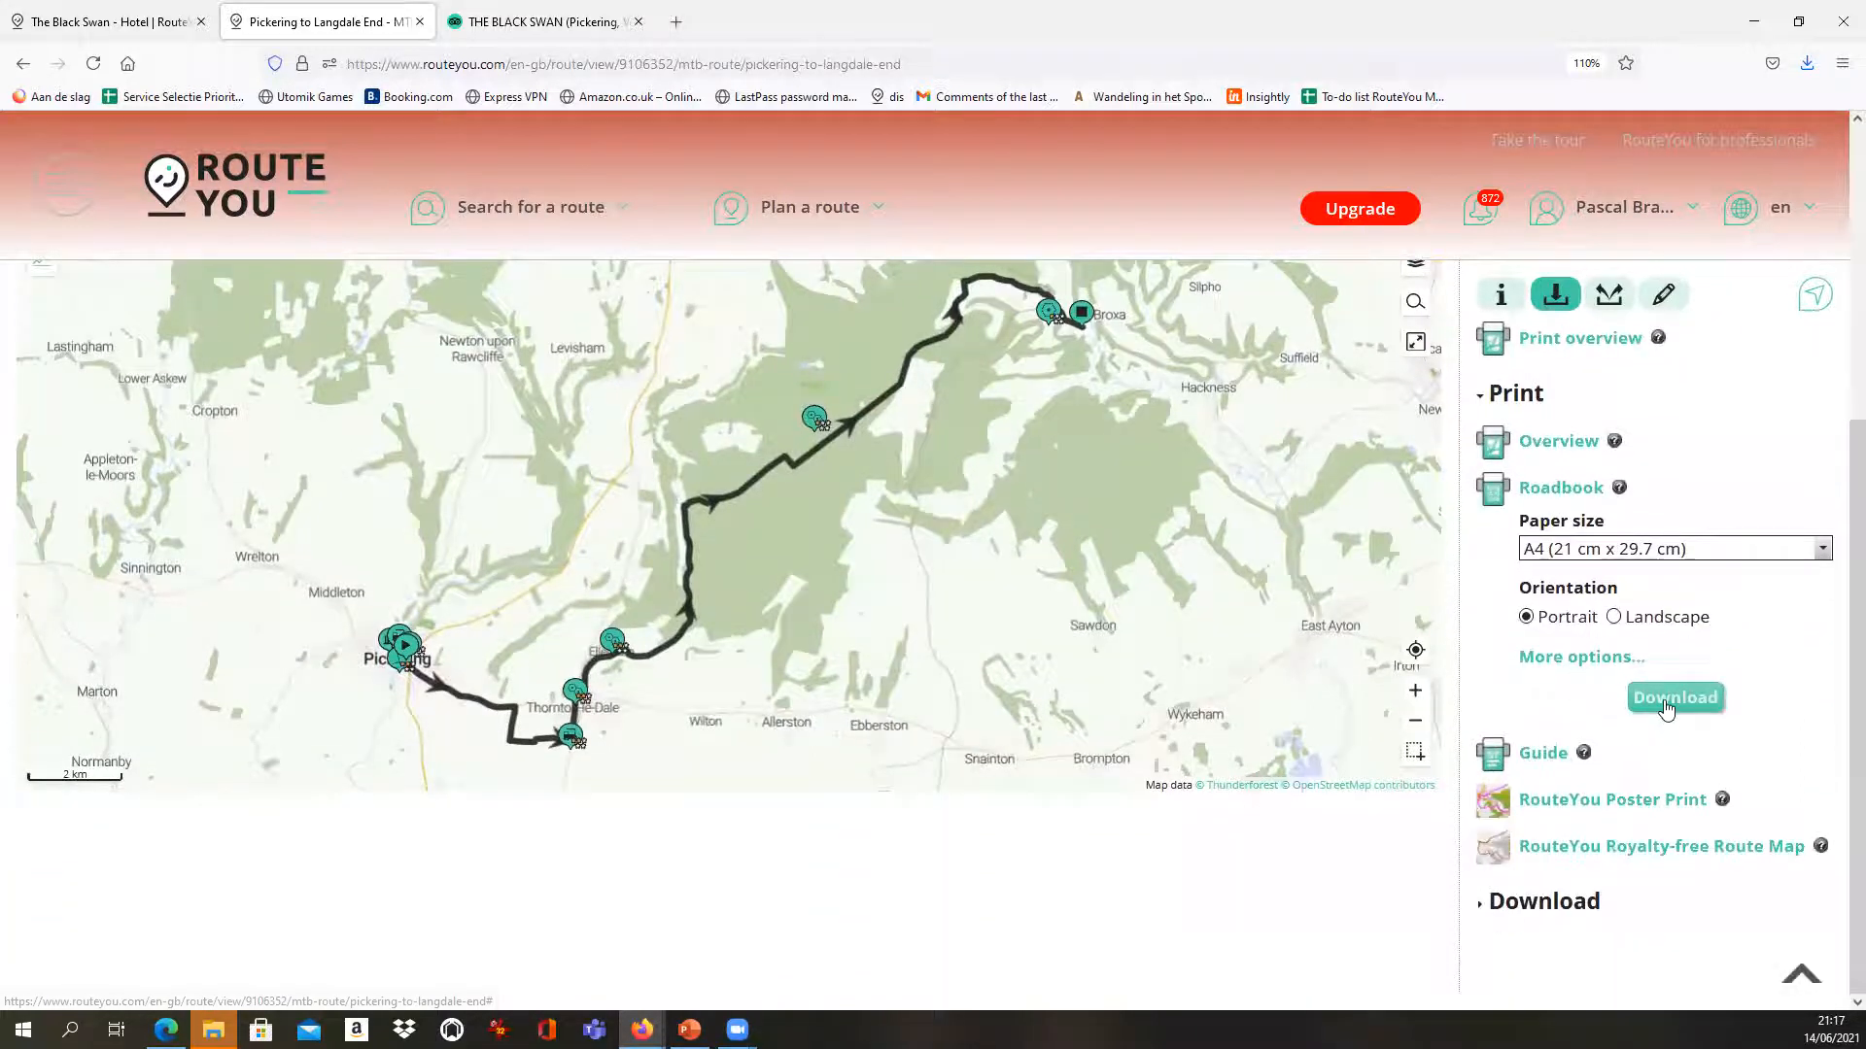
scroll(1477, 694, up, 3)
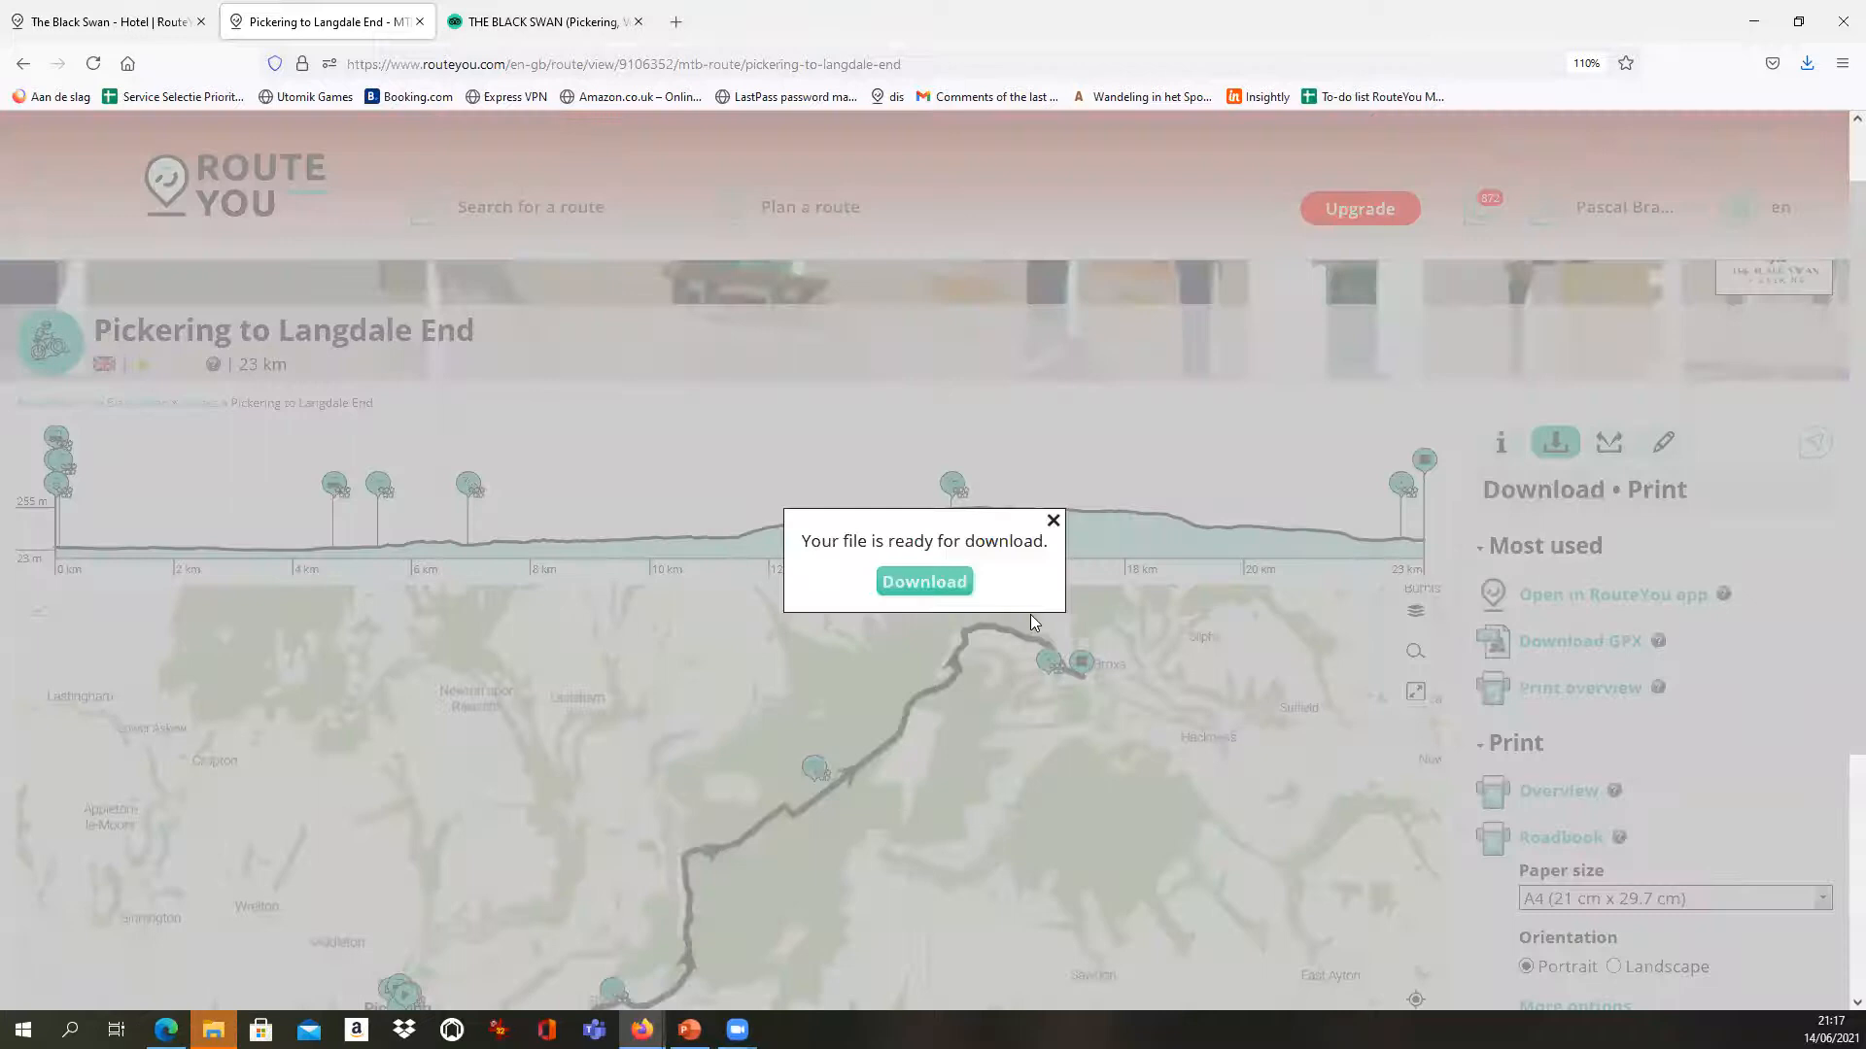
click(914, 581)
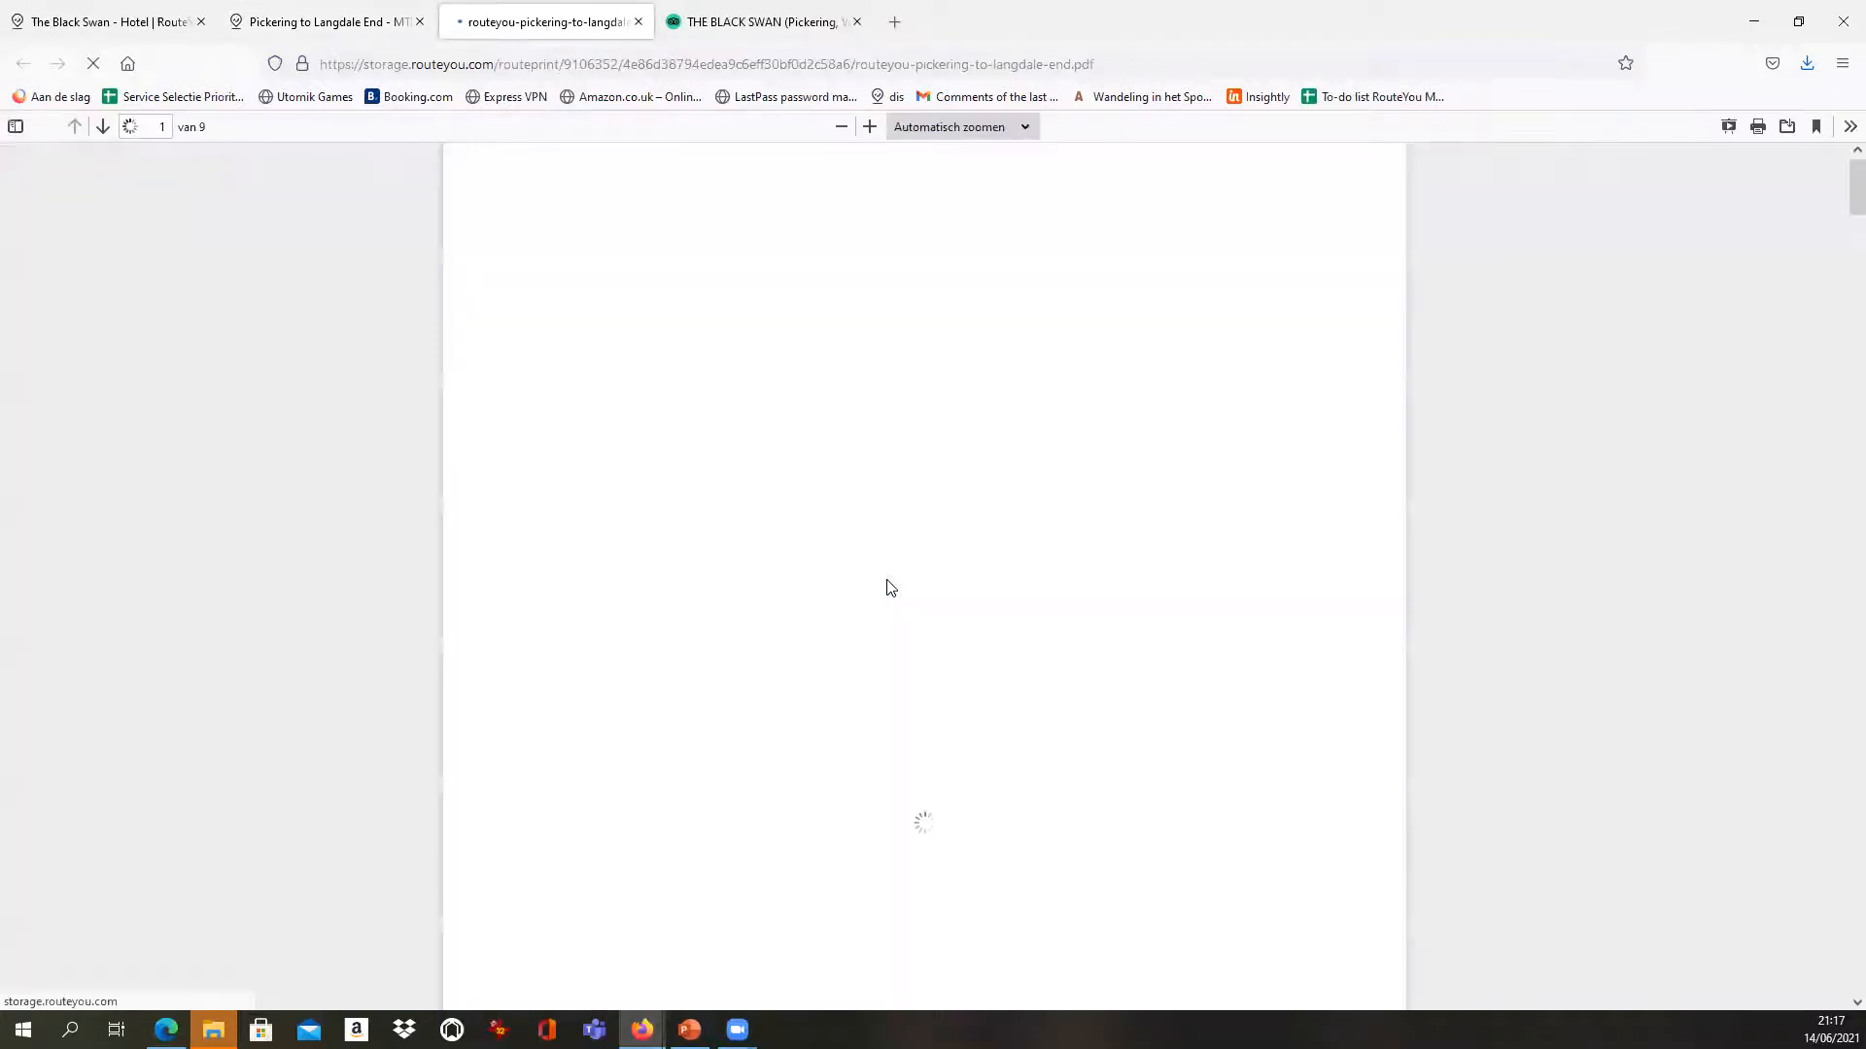
Examine the roadbook PDF, from the legend and numbered map sections to the turn-by-turn direction table
scroll(977, 252, up, 1)
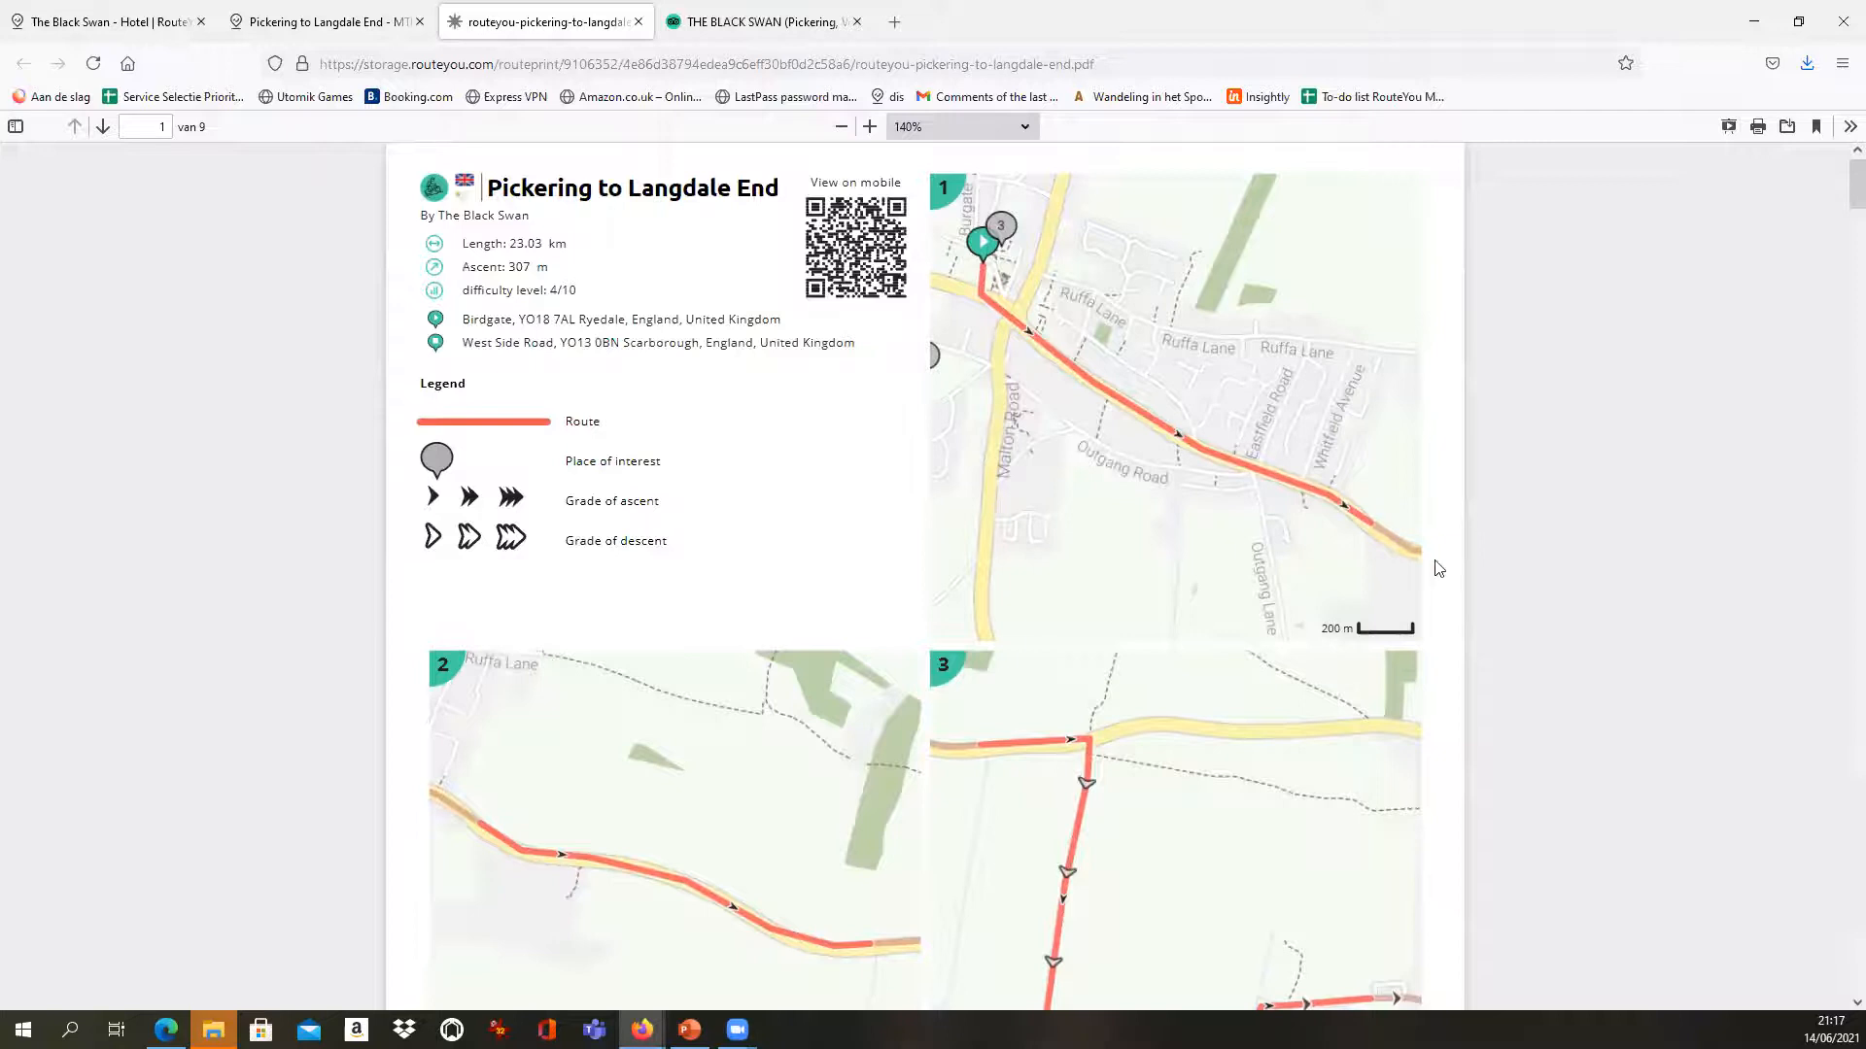
scroll(956, 659, down, 2)
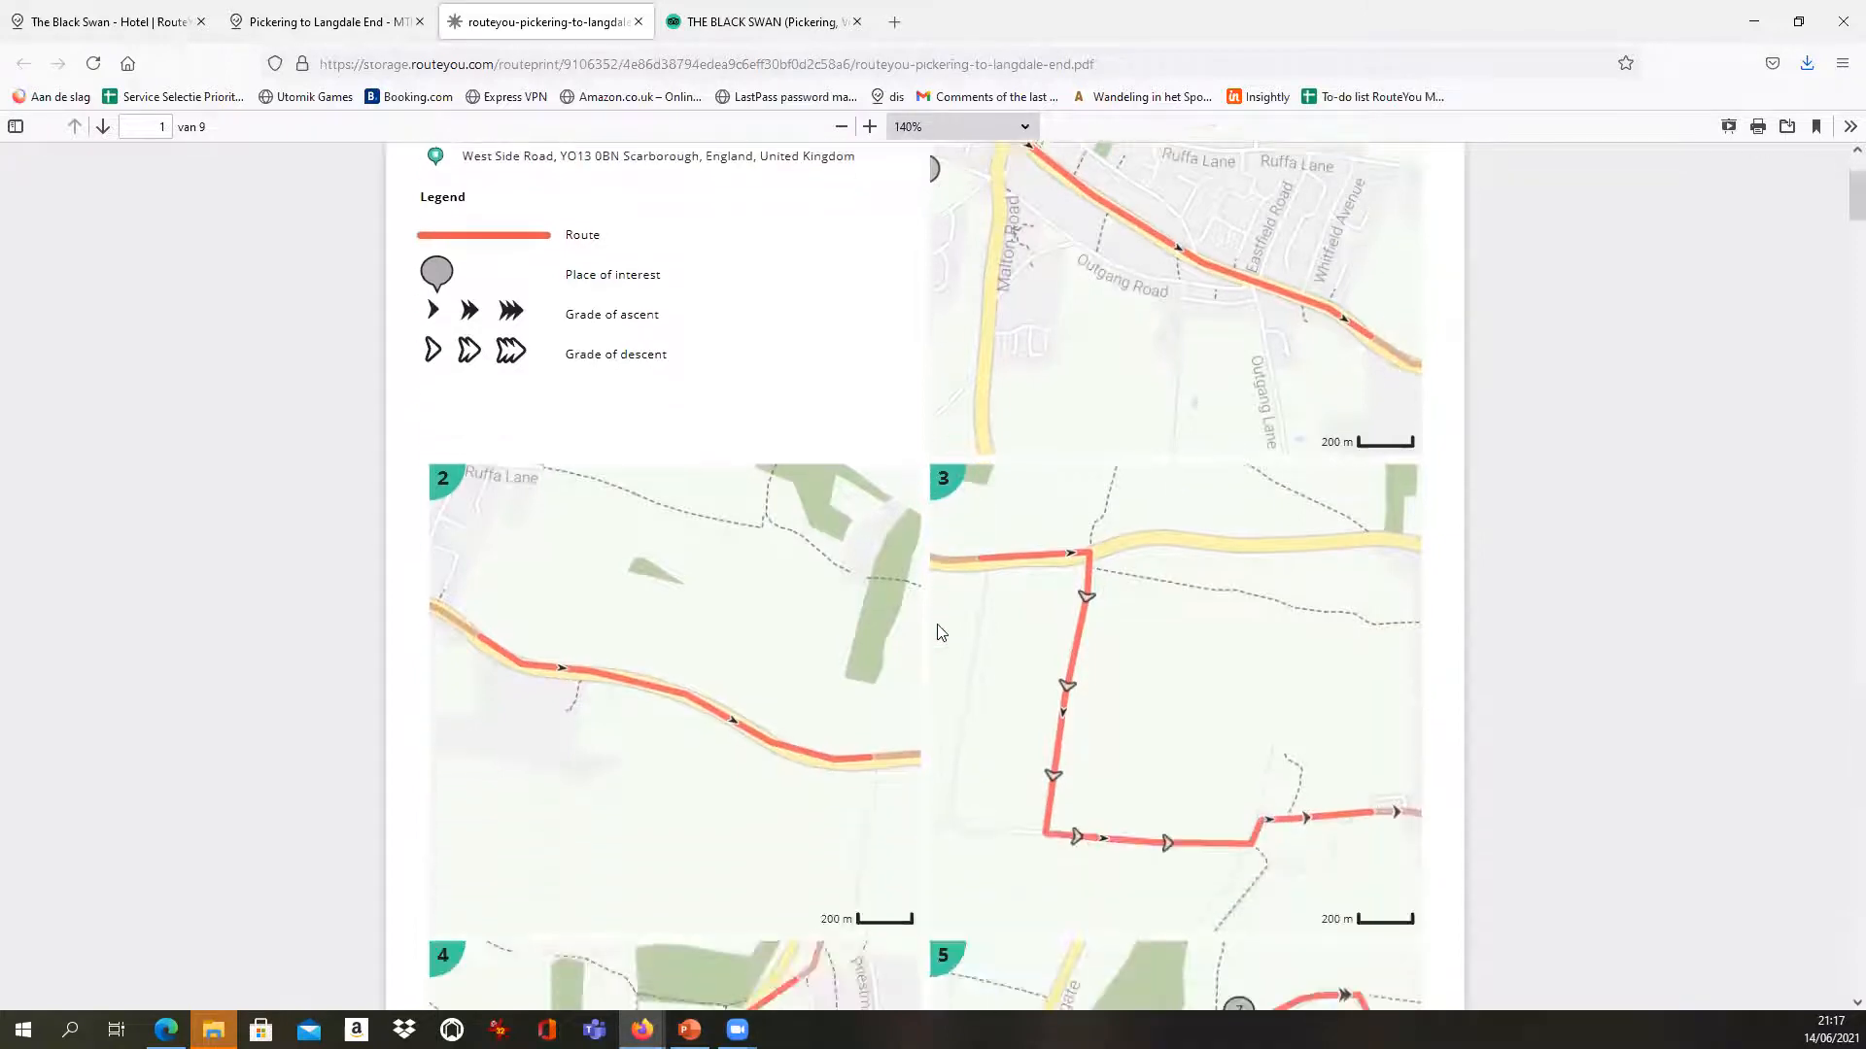
scroll(1059, 695, down, 1)
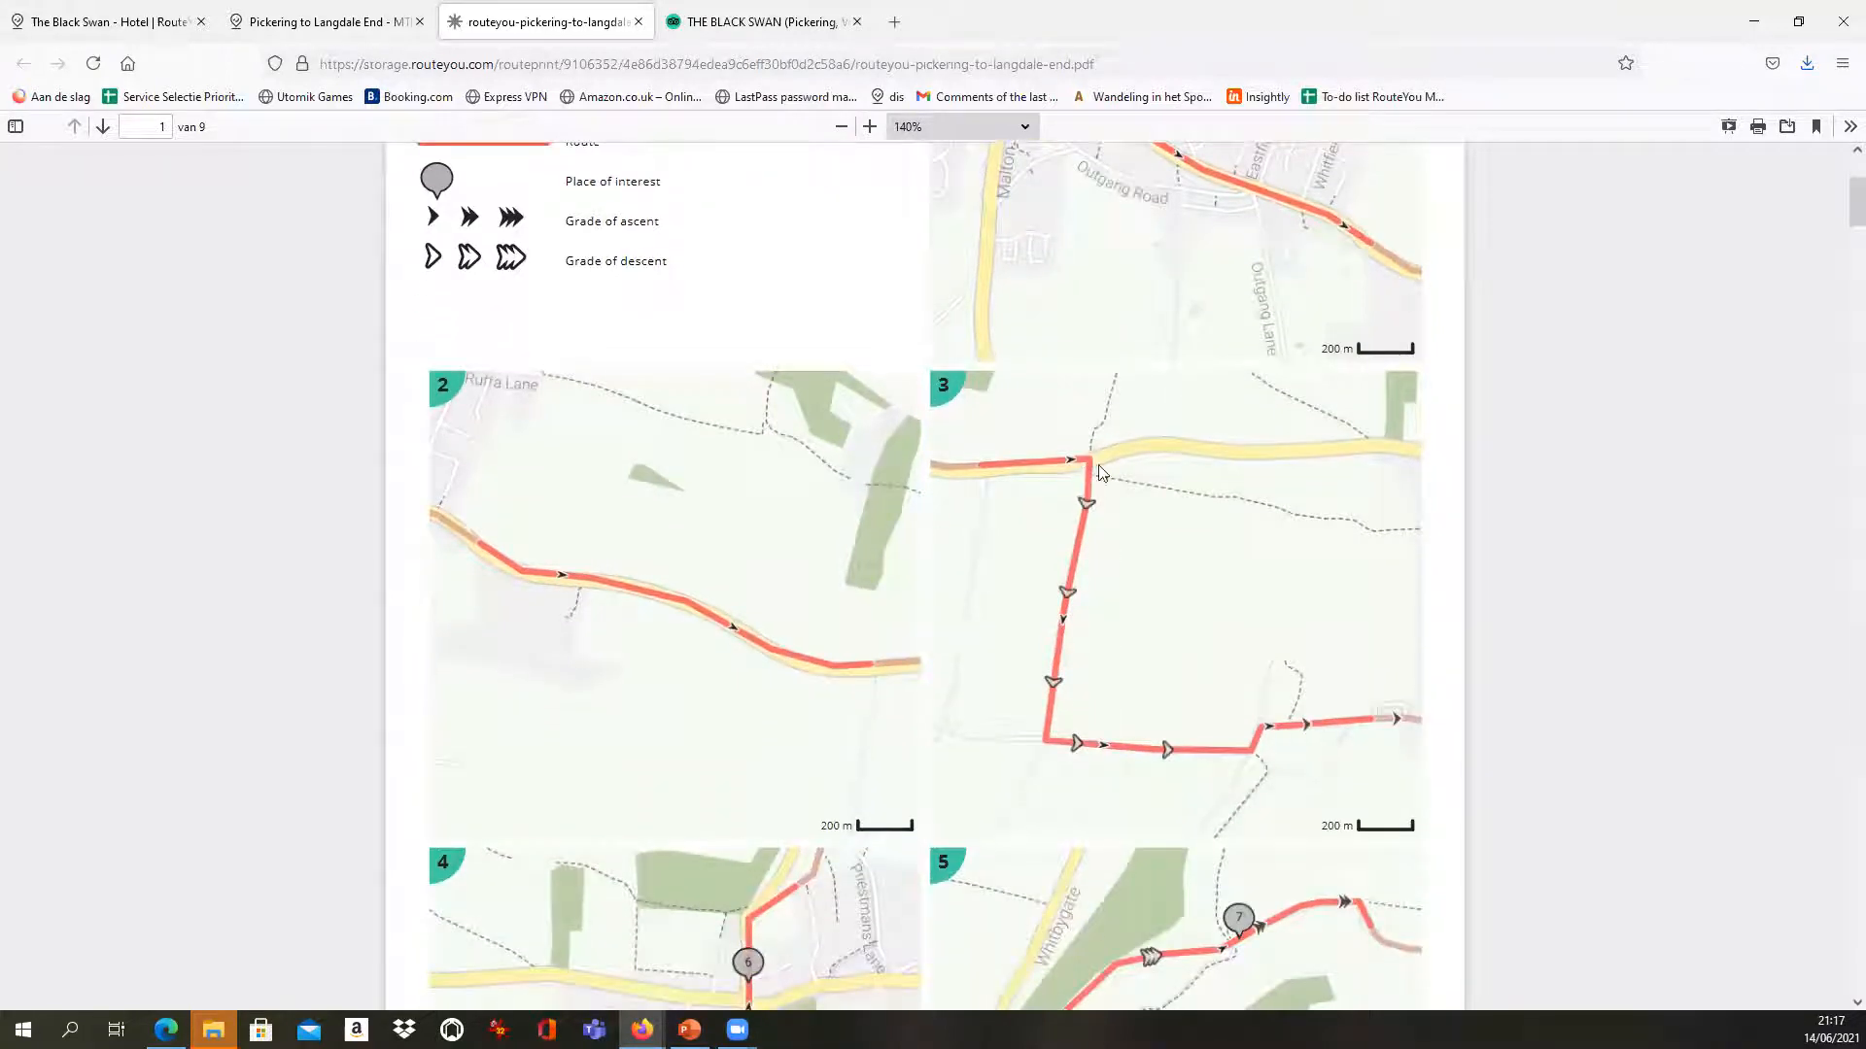
scroll(1323, 744, down, 20)
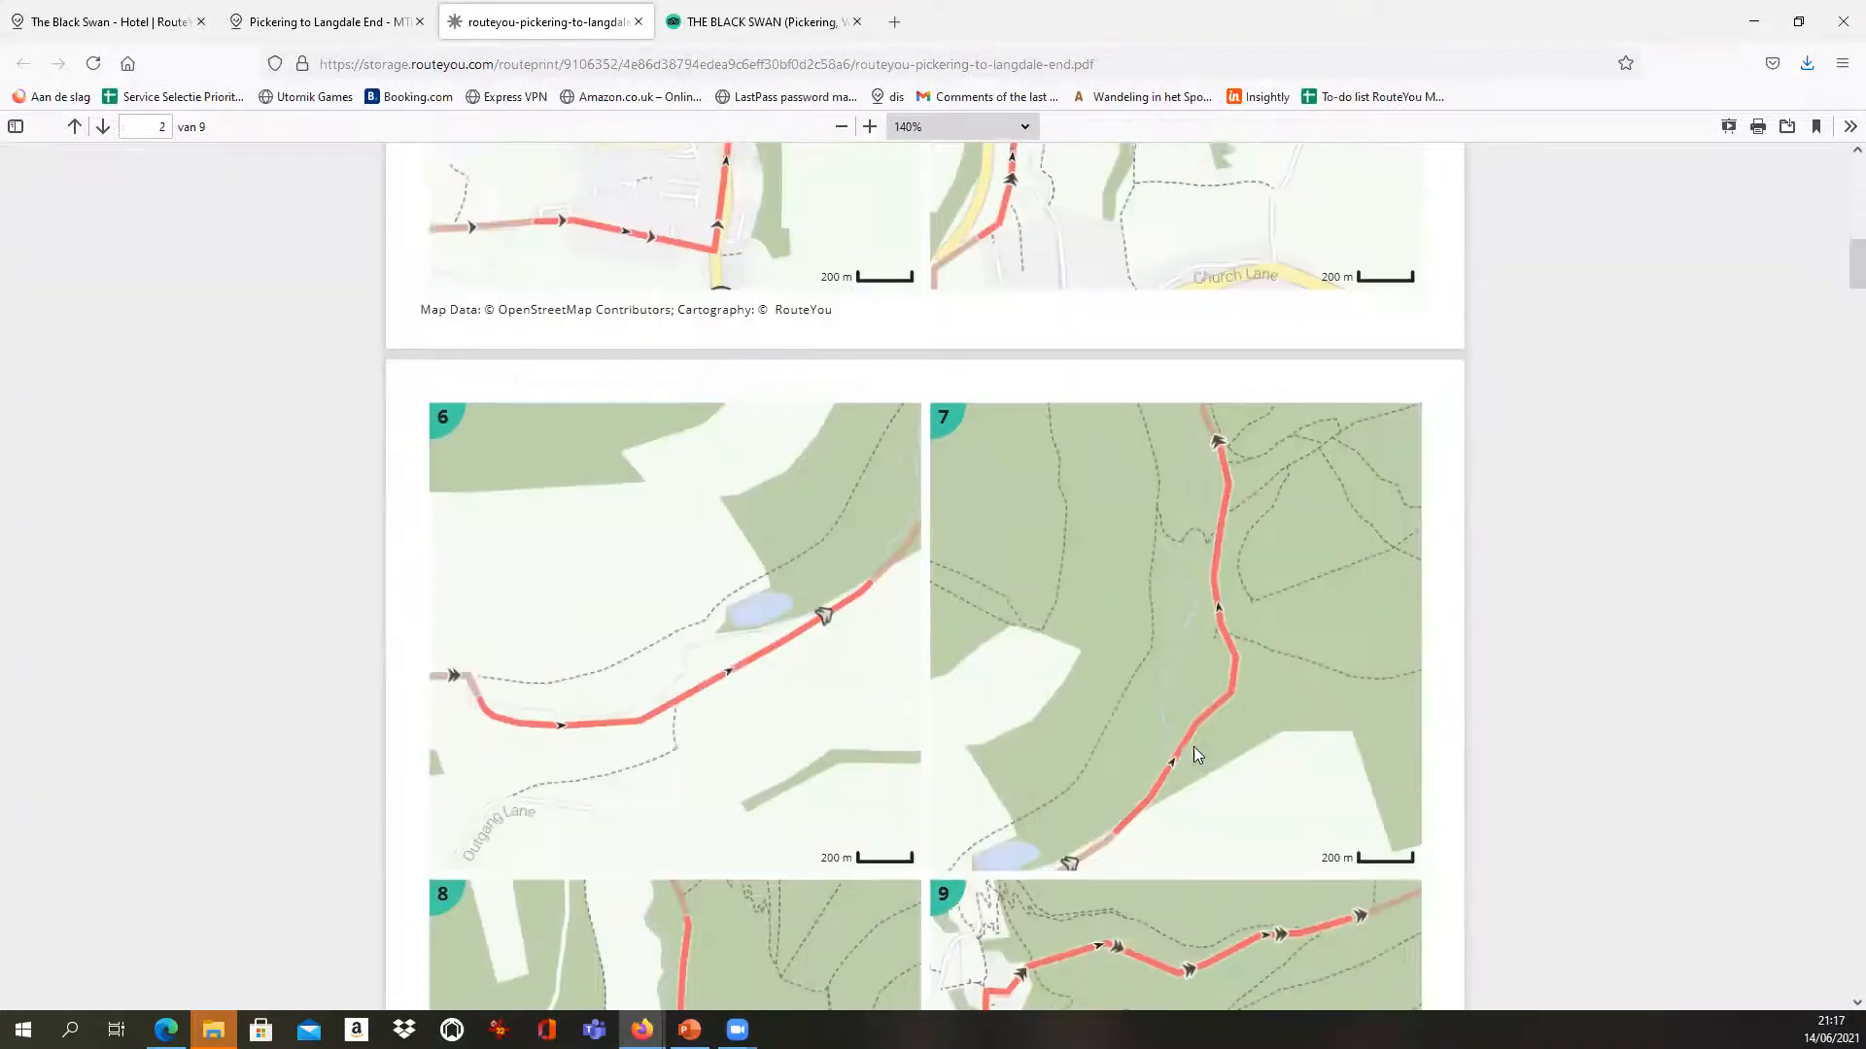
scroll(1194, 741, down, 20)
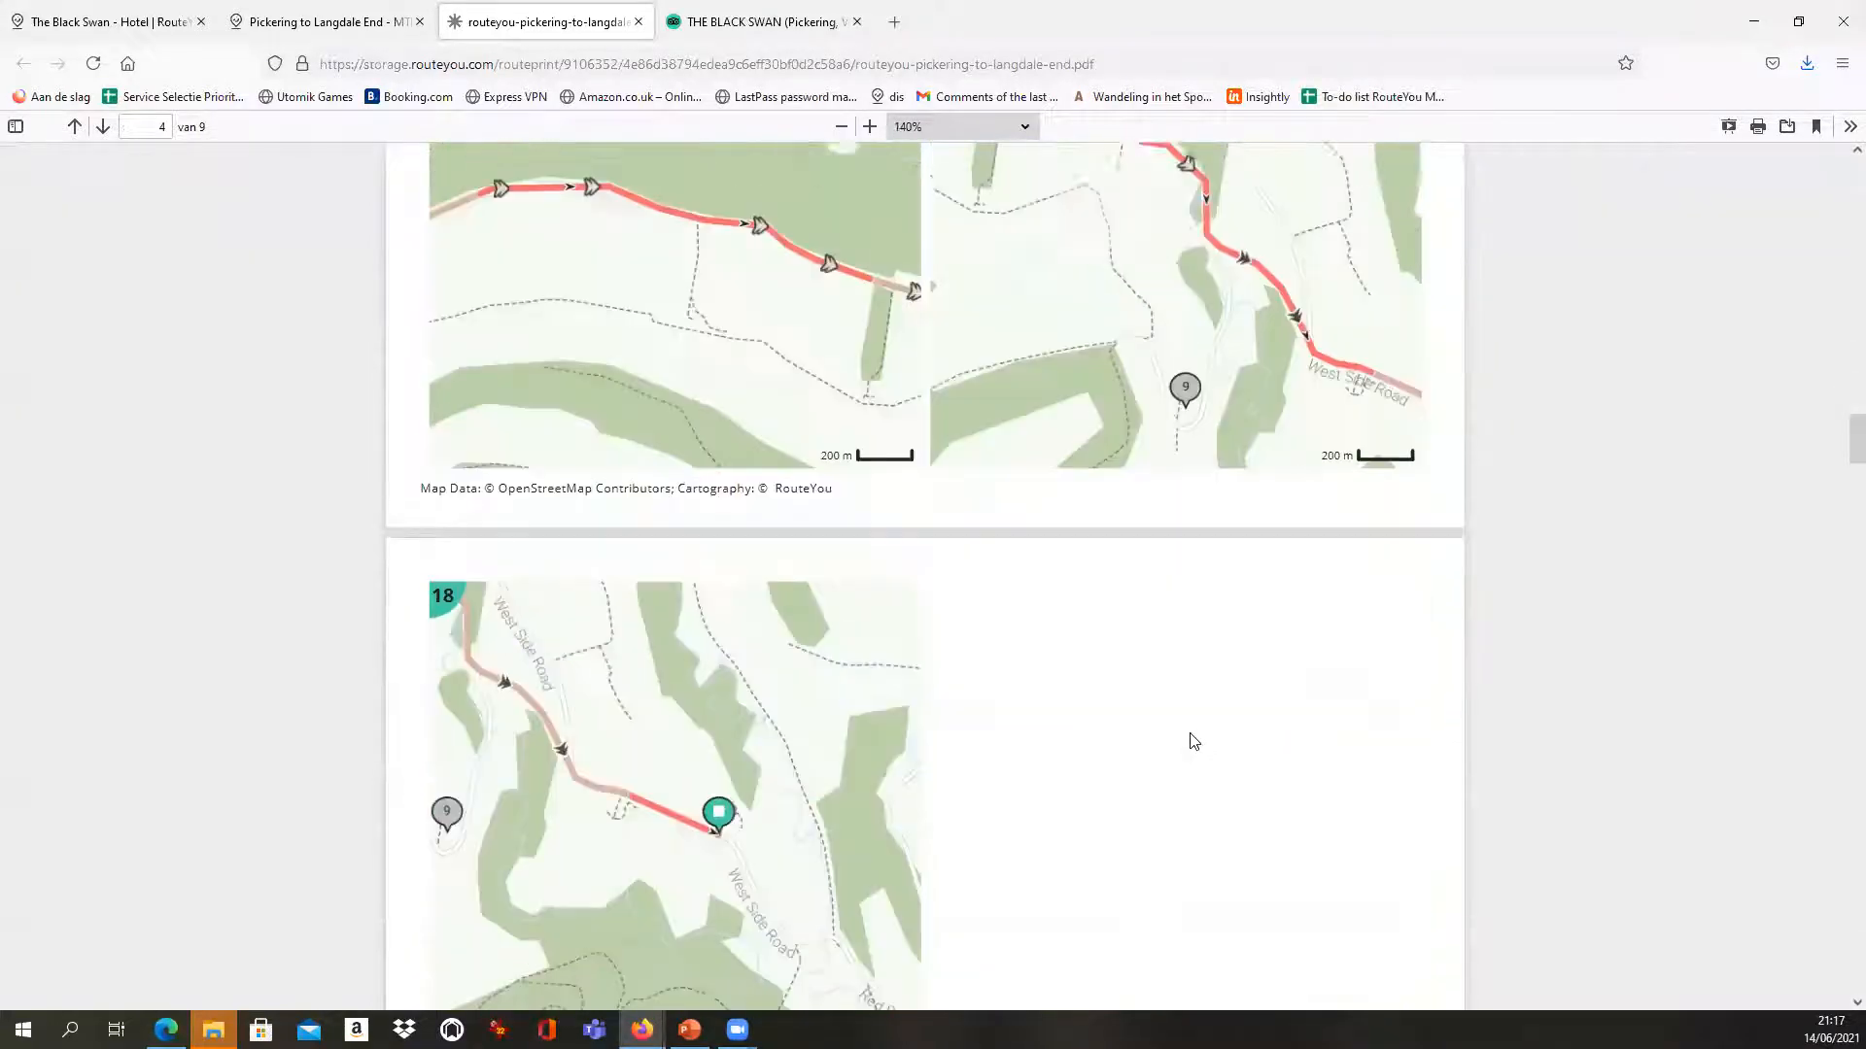
scroll(943, 591, down, 5)
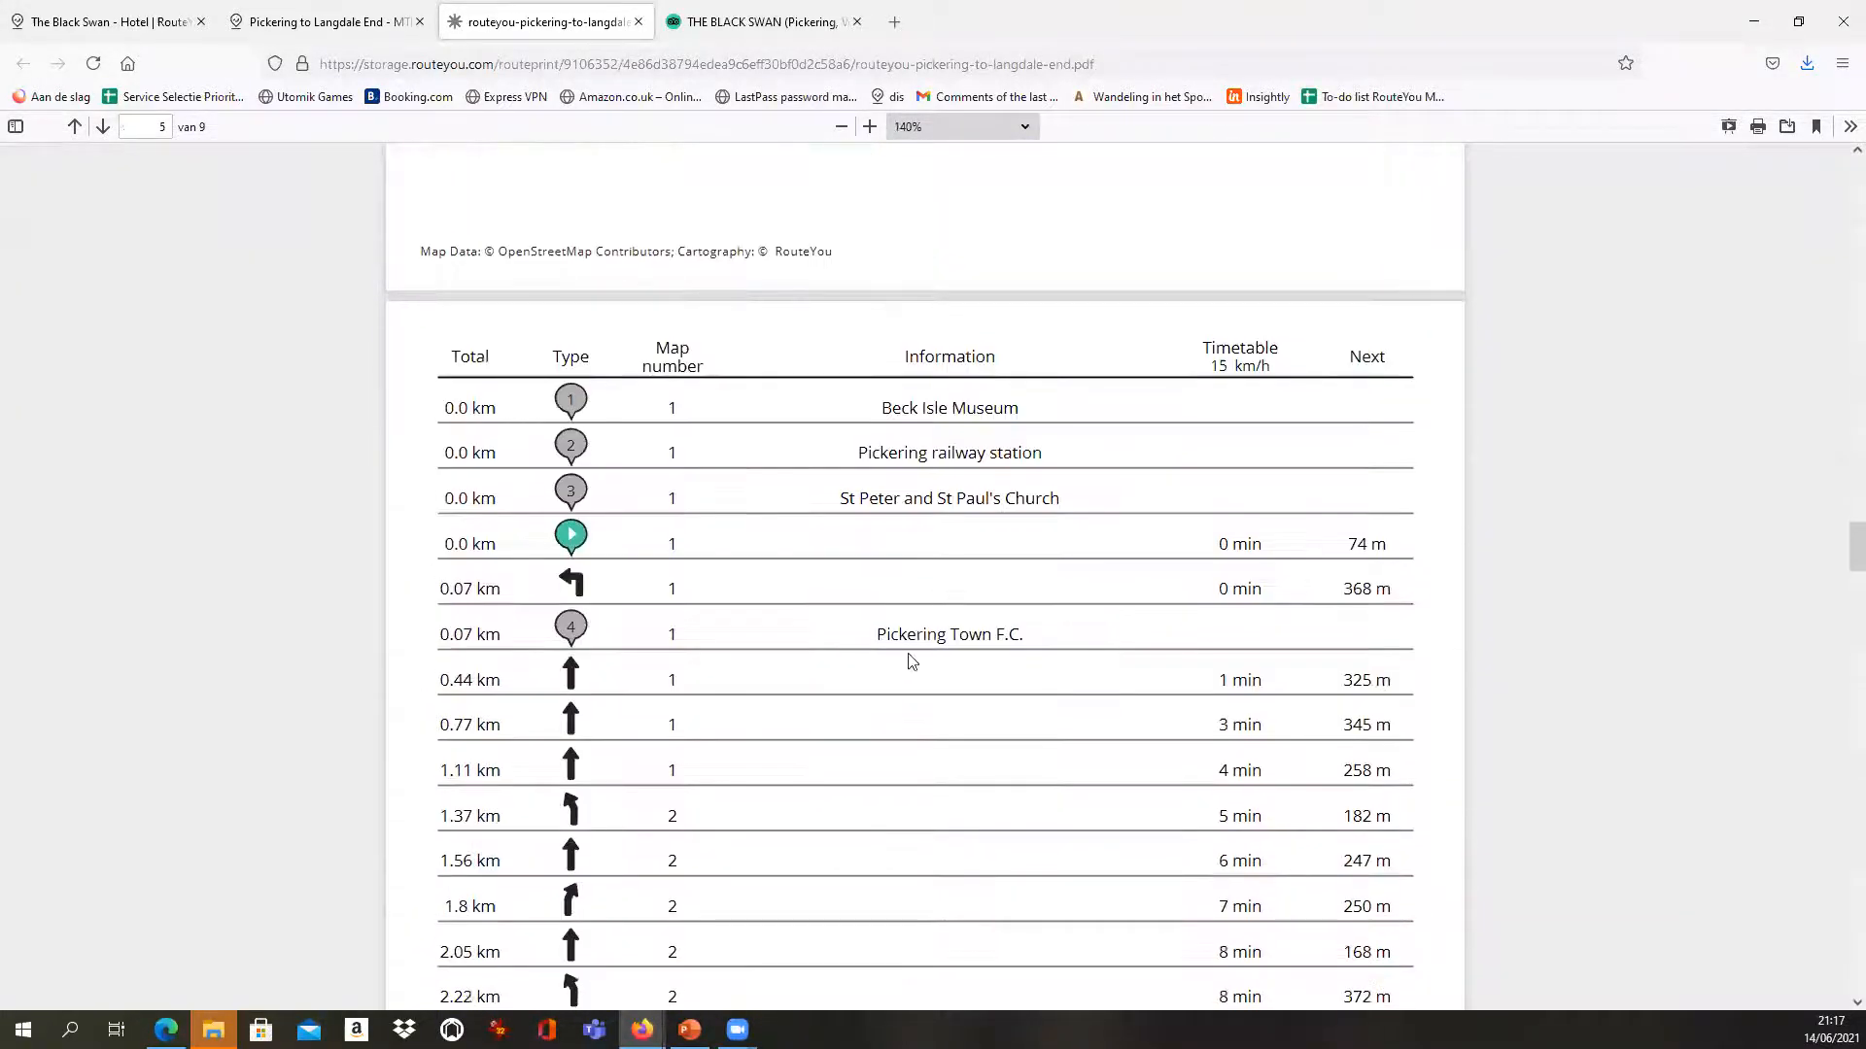
ctrl+scroll(874, 592, down, 3)
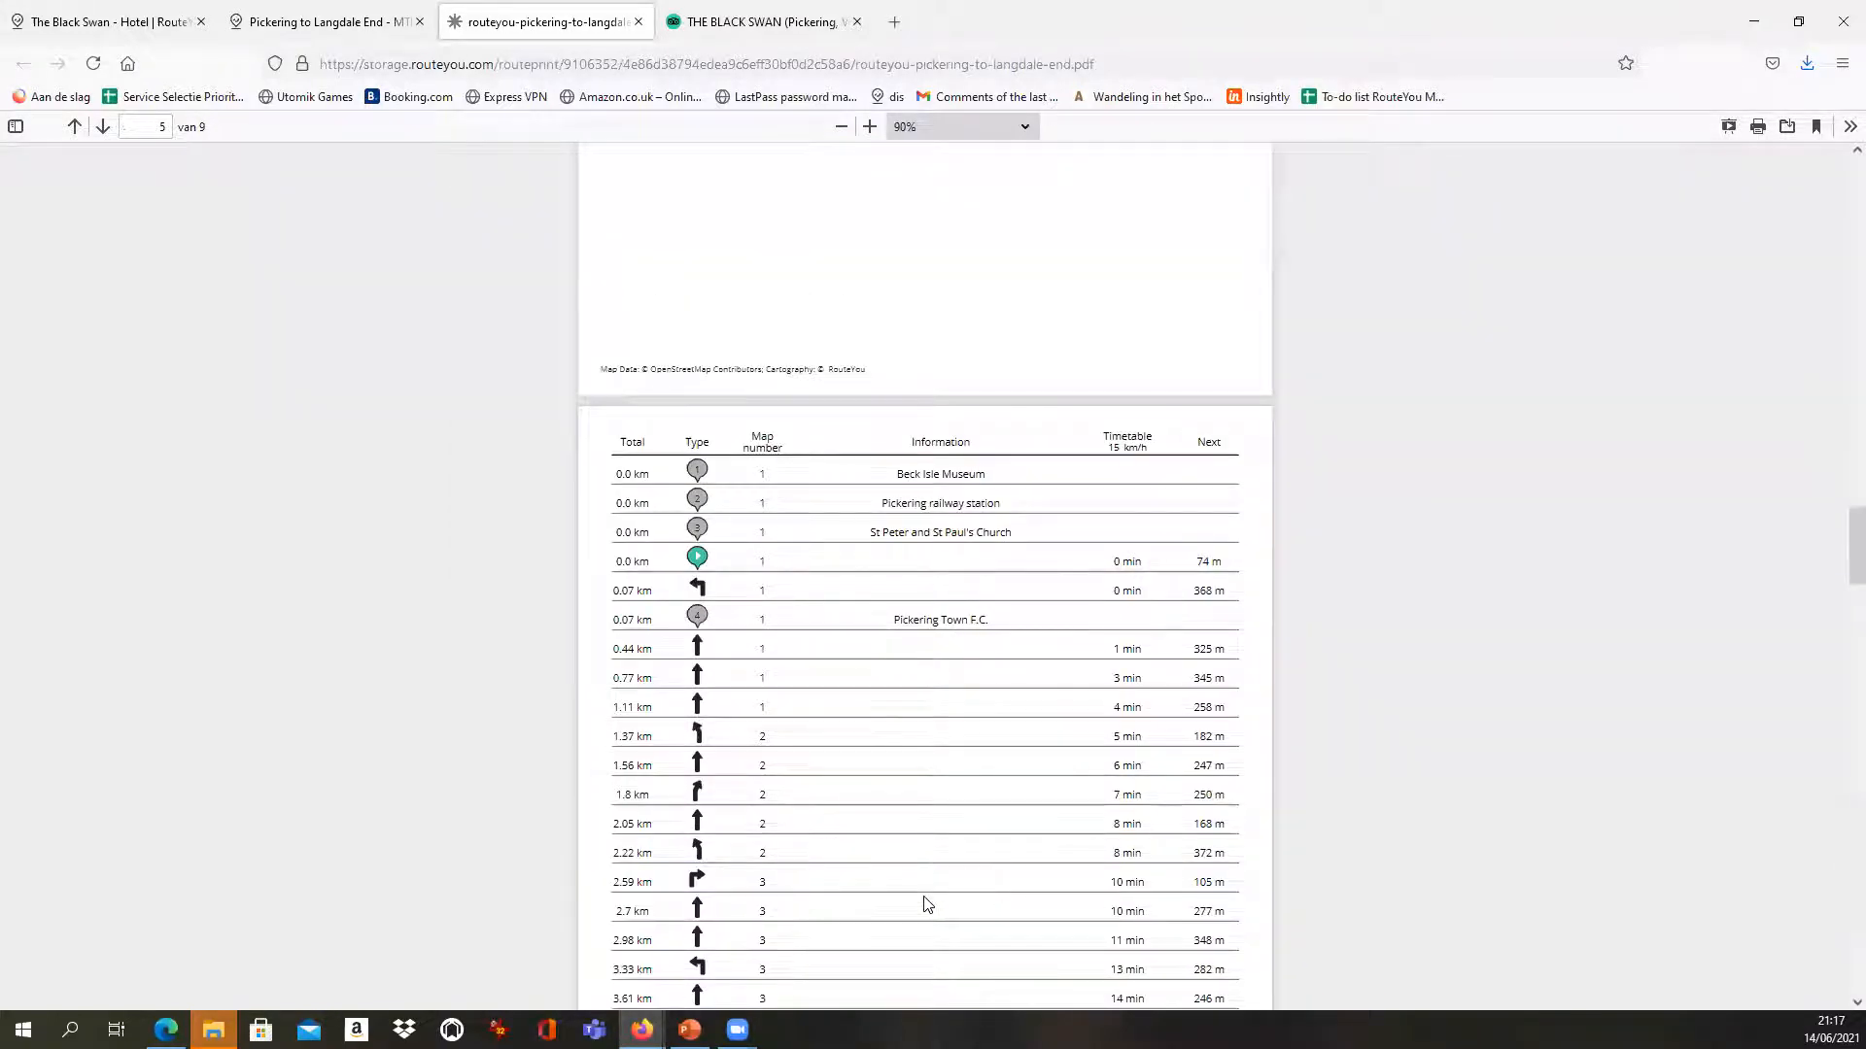
scroll(845, 583, down, 4)
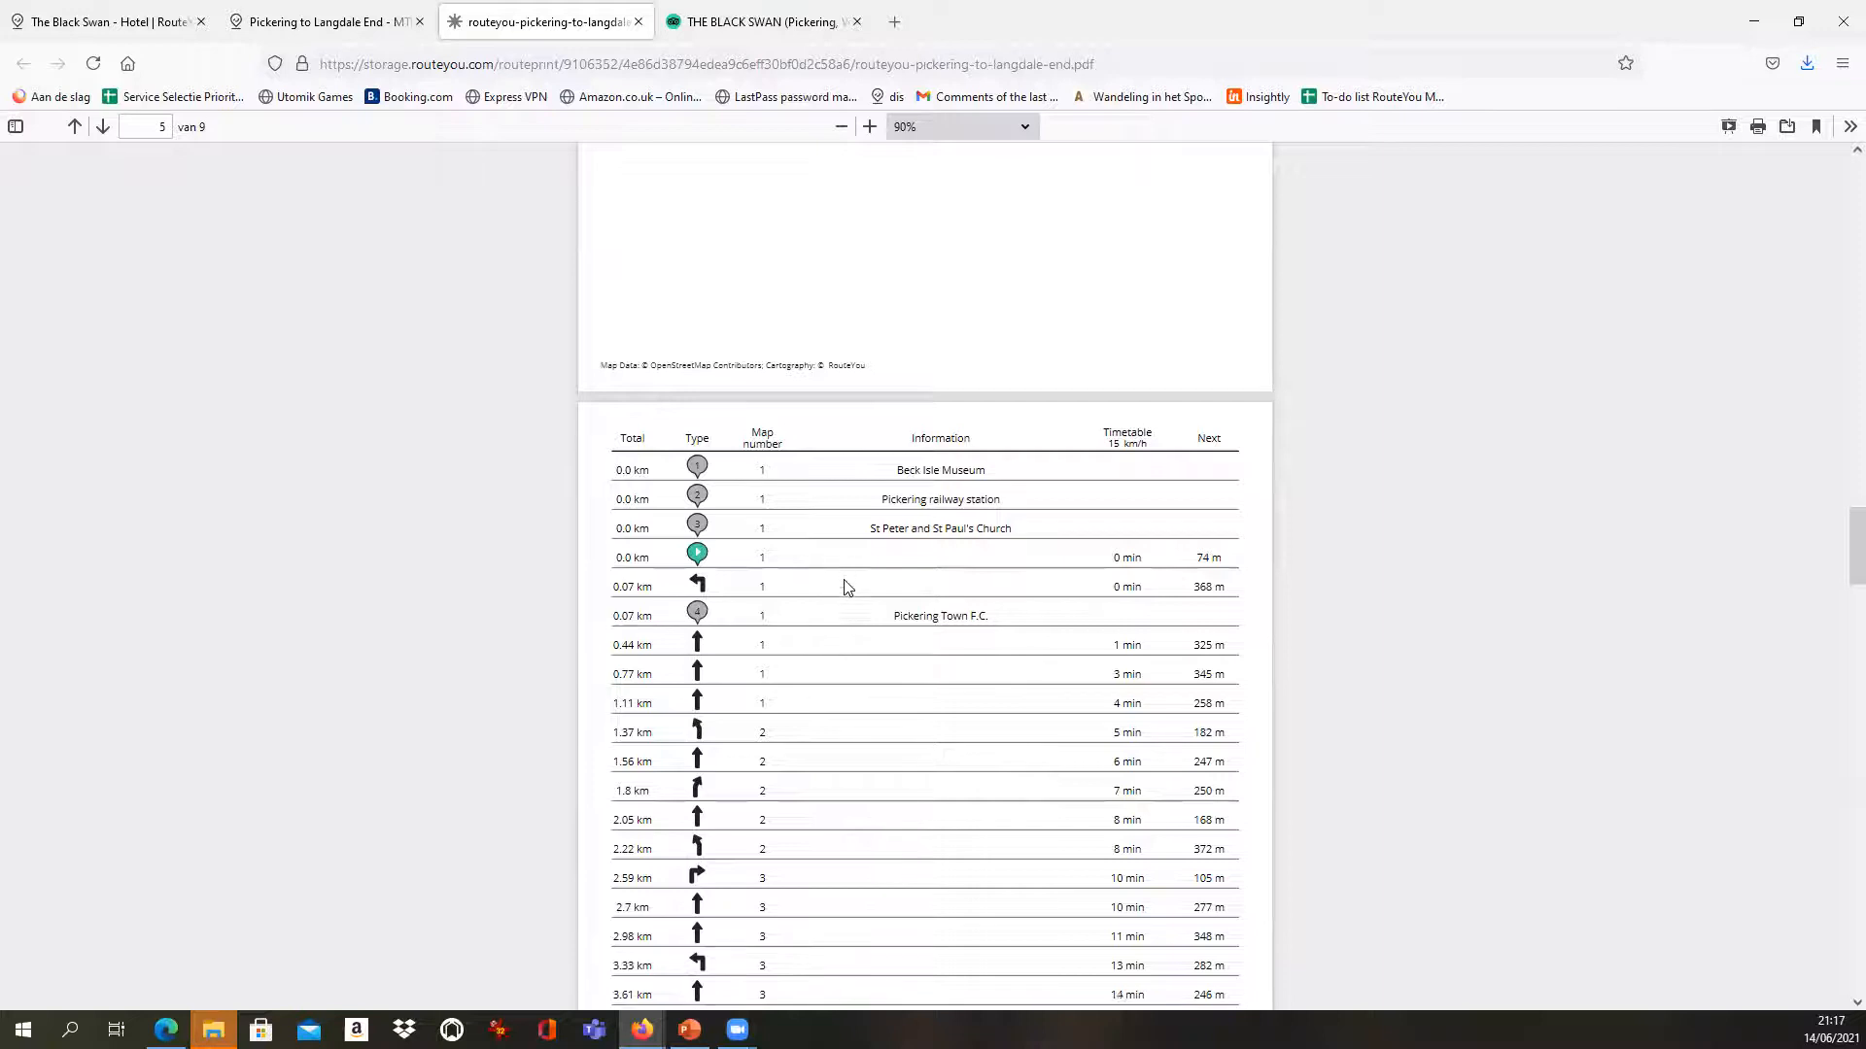
scroll(860, 603, up, 4)
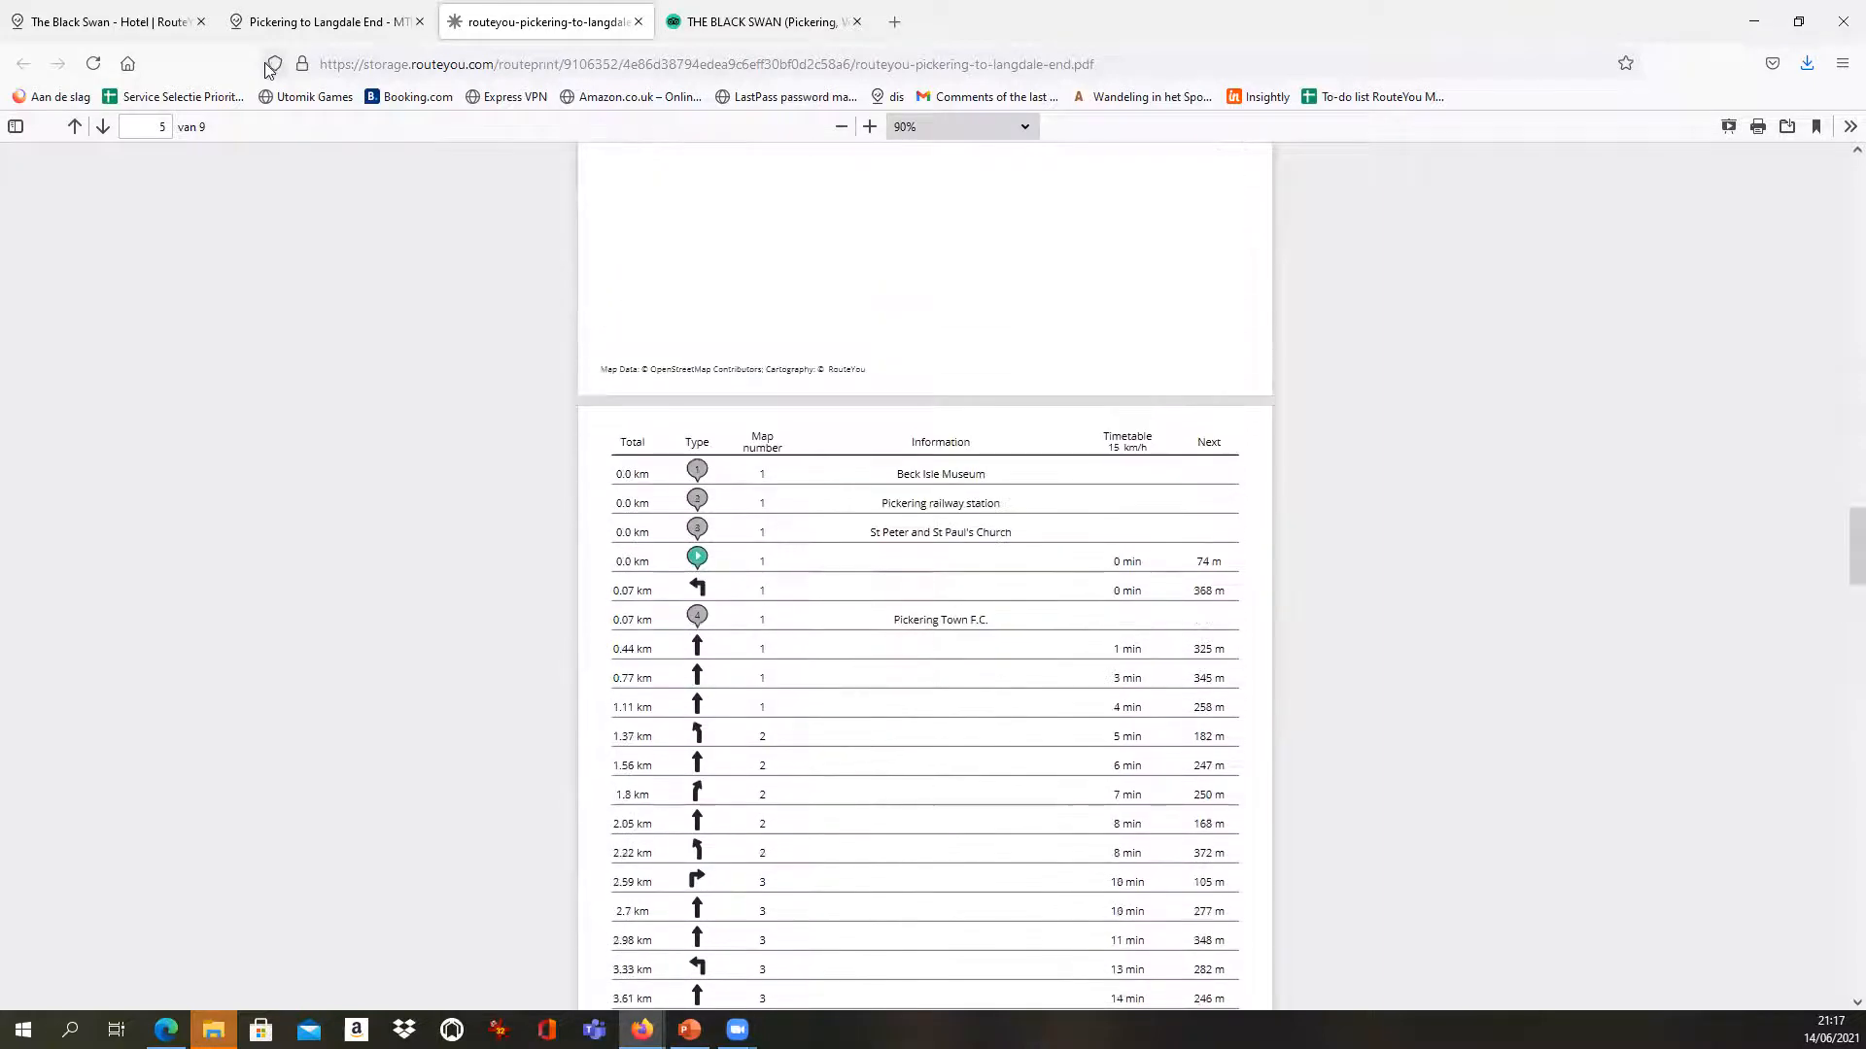
Return to the route page, close the download message and copy the route title "Pickering to Langdale End"
click(346, 23)
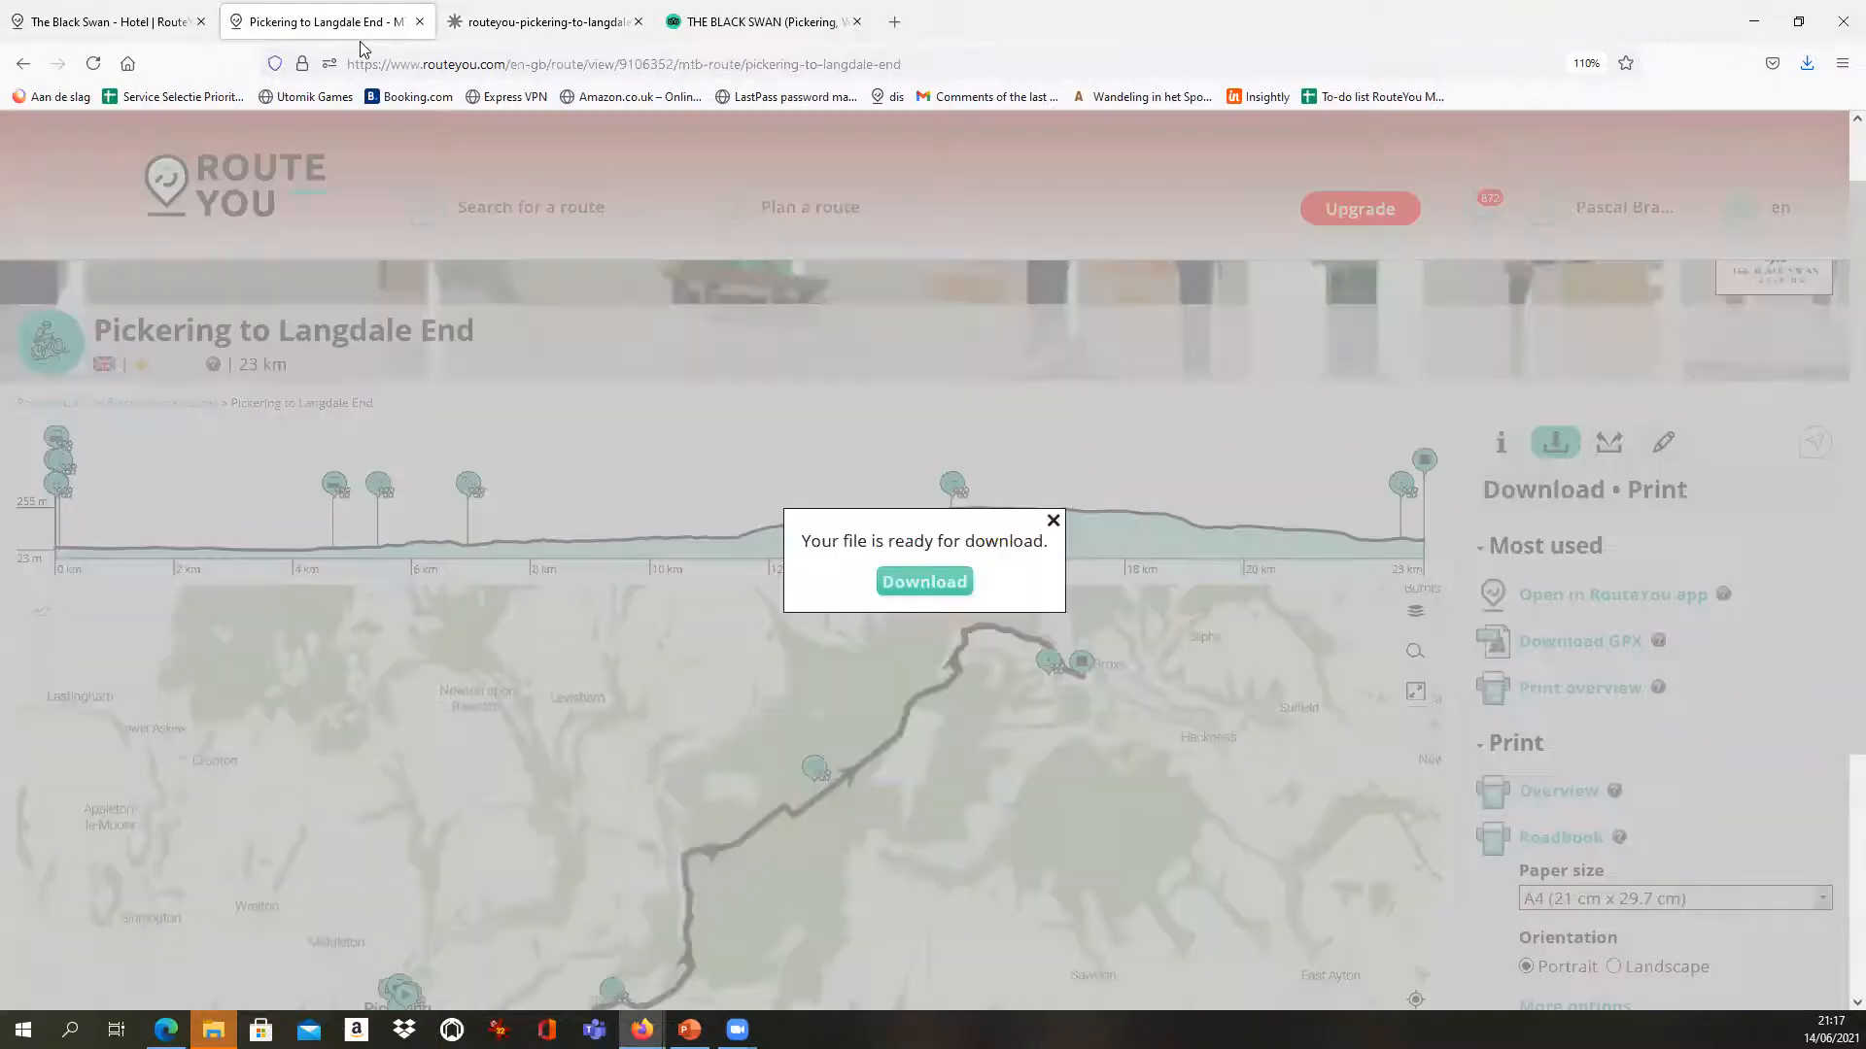
click(1052, 522)
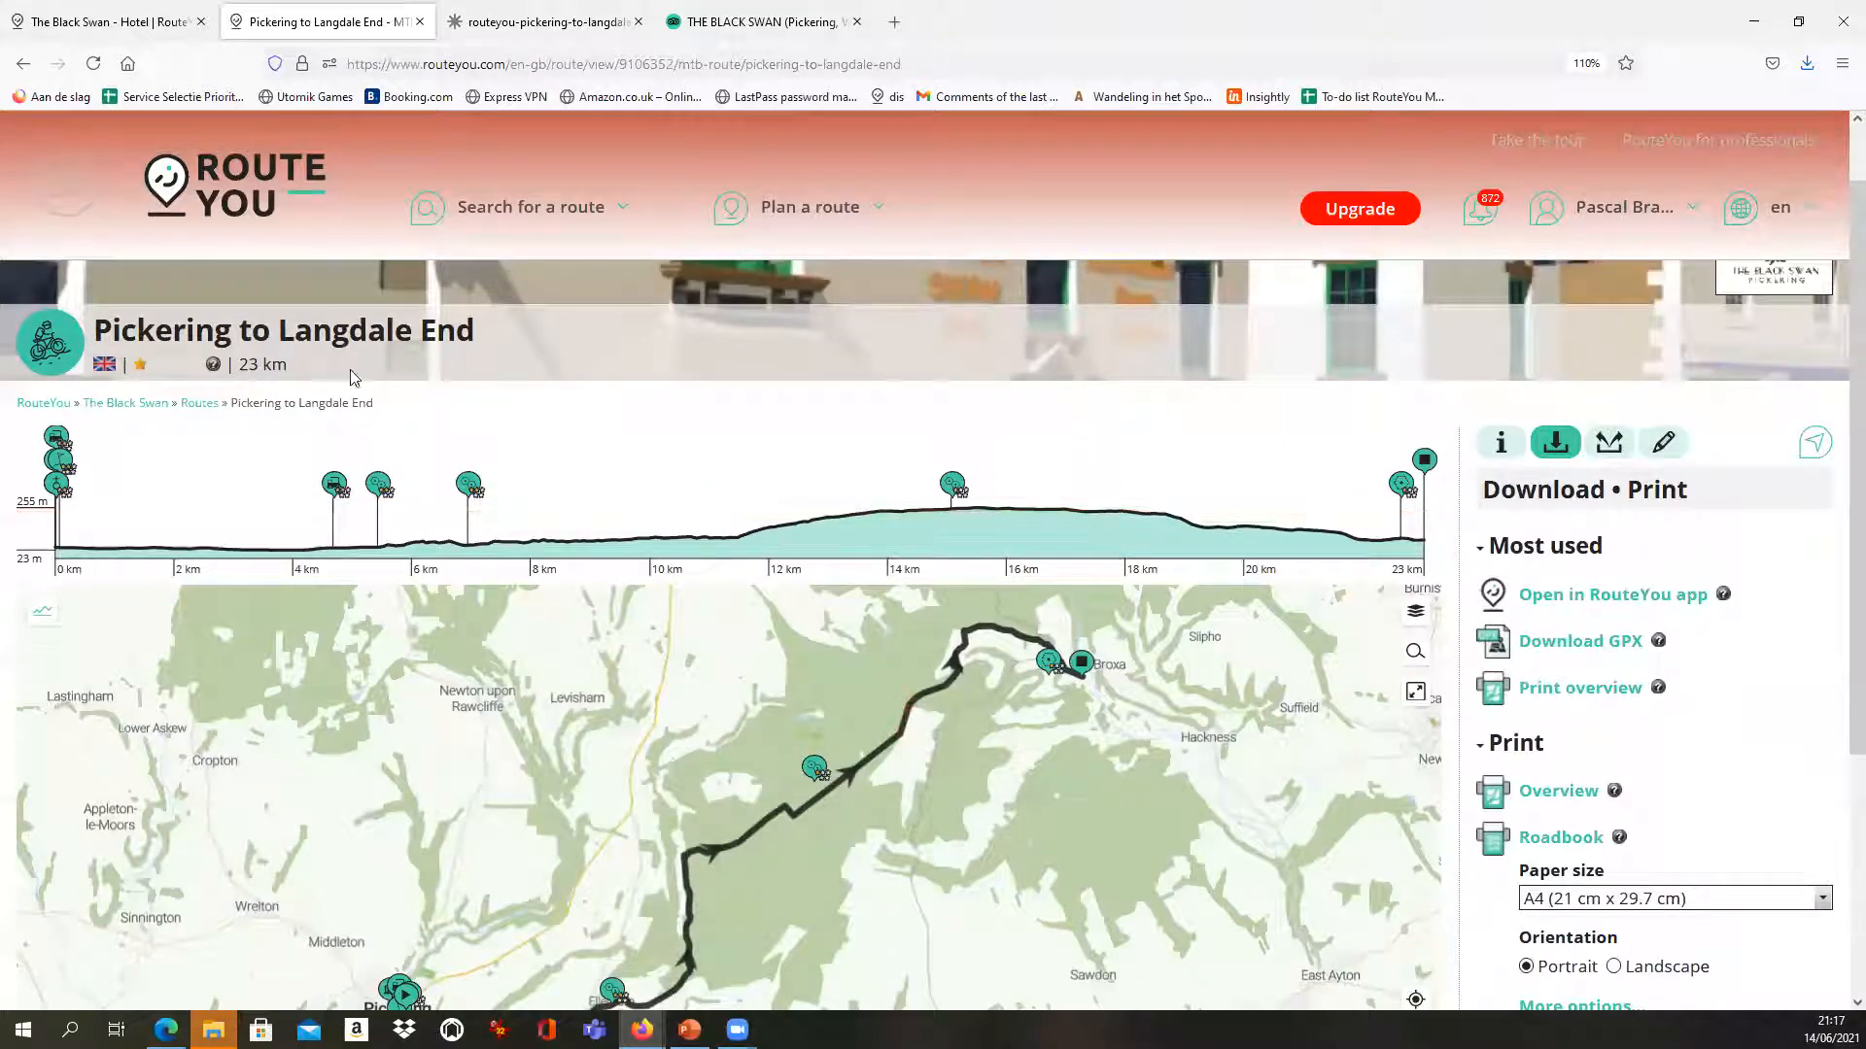
drag(97, 328, 515, 327)
key(ctrl+c)
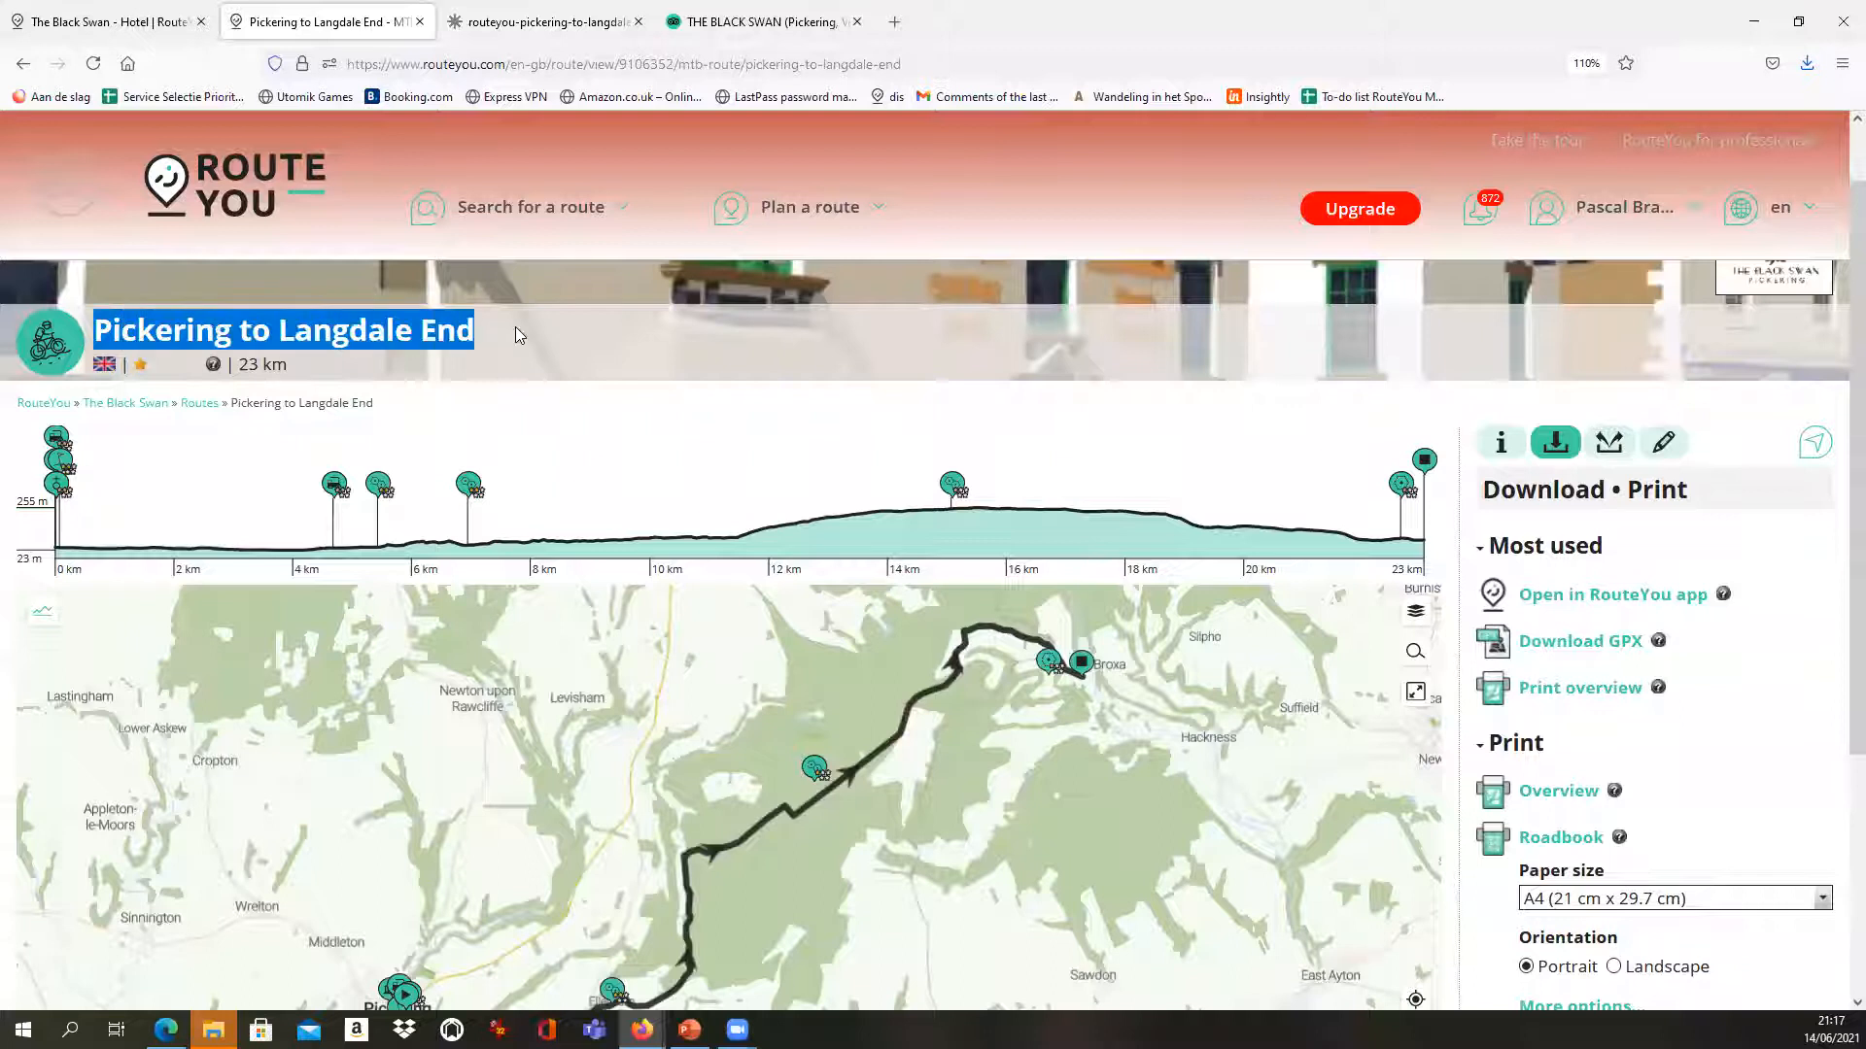
click(1187, 453)
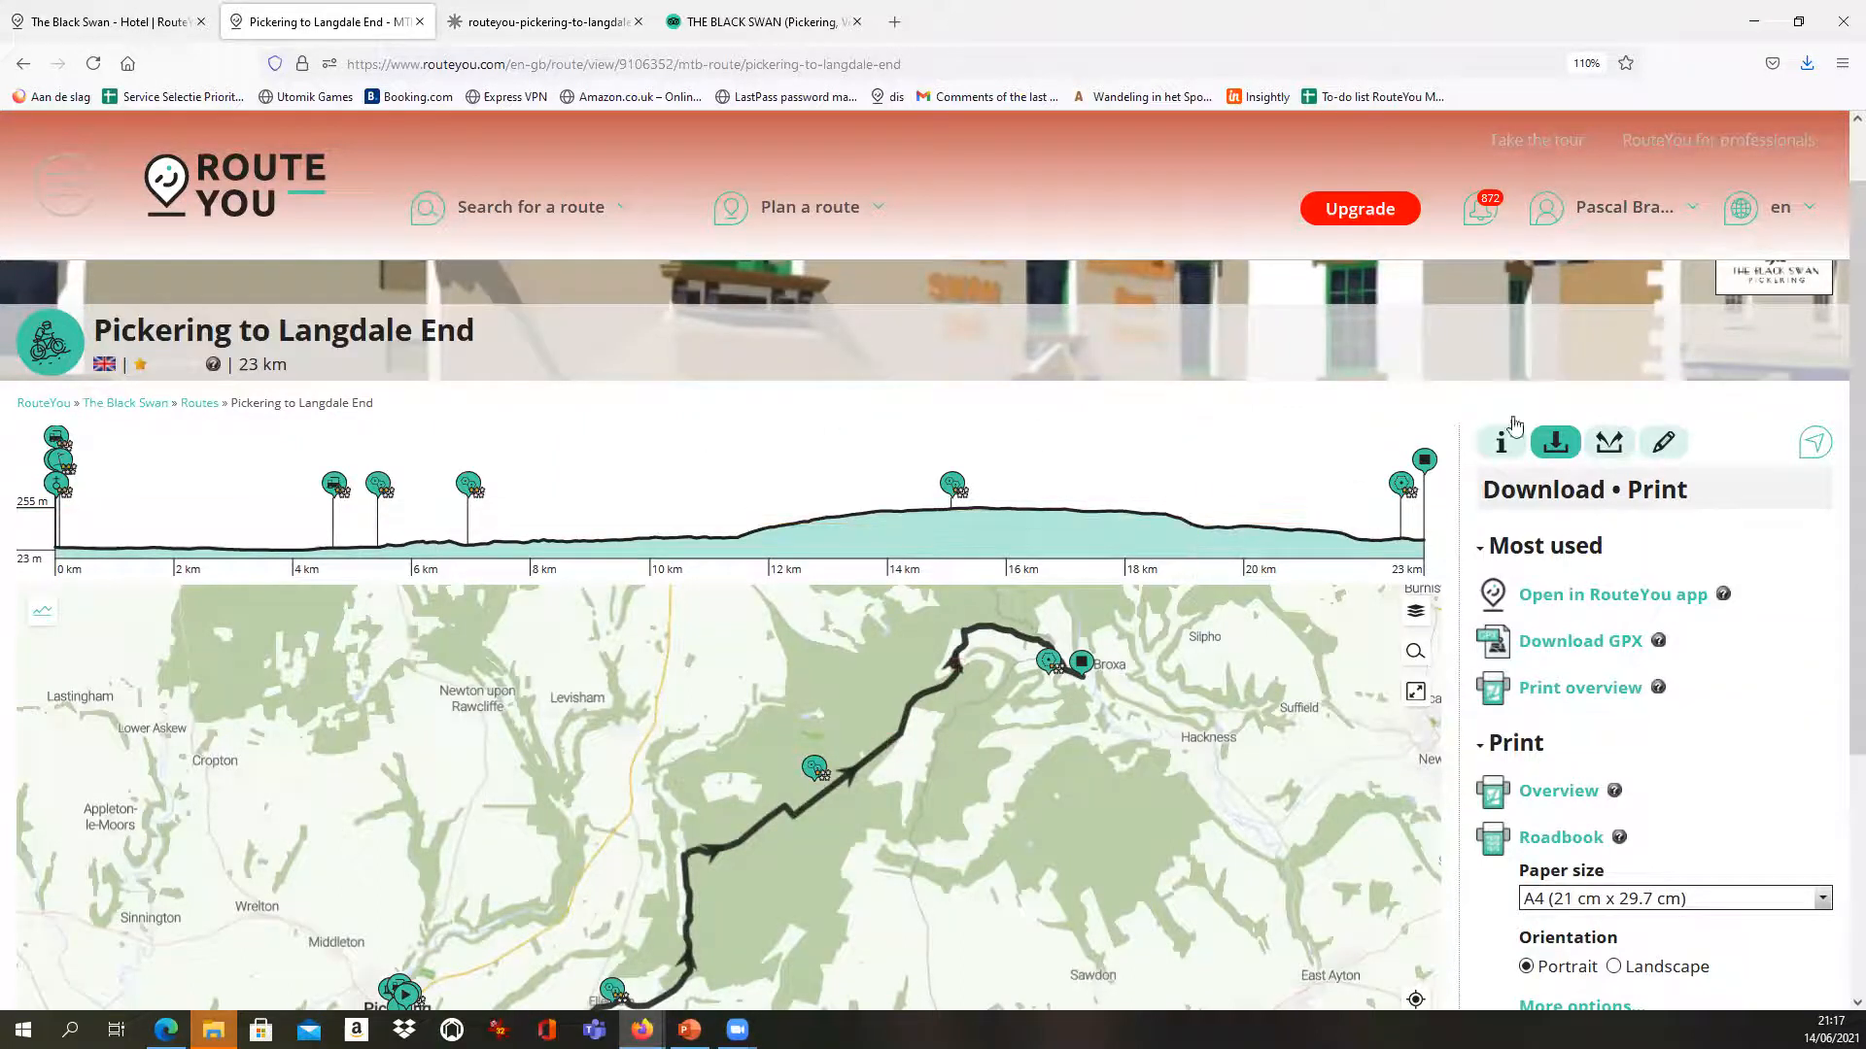
Open the Pickering to Langdale End route for editing in the route planner and bring its waypoints into view
click(1663, 446)
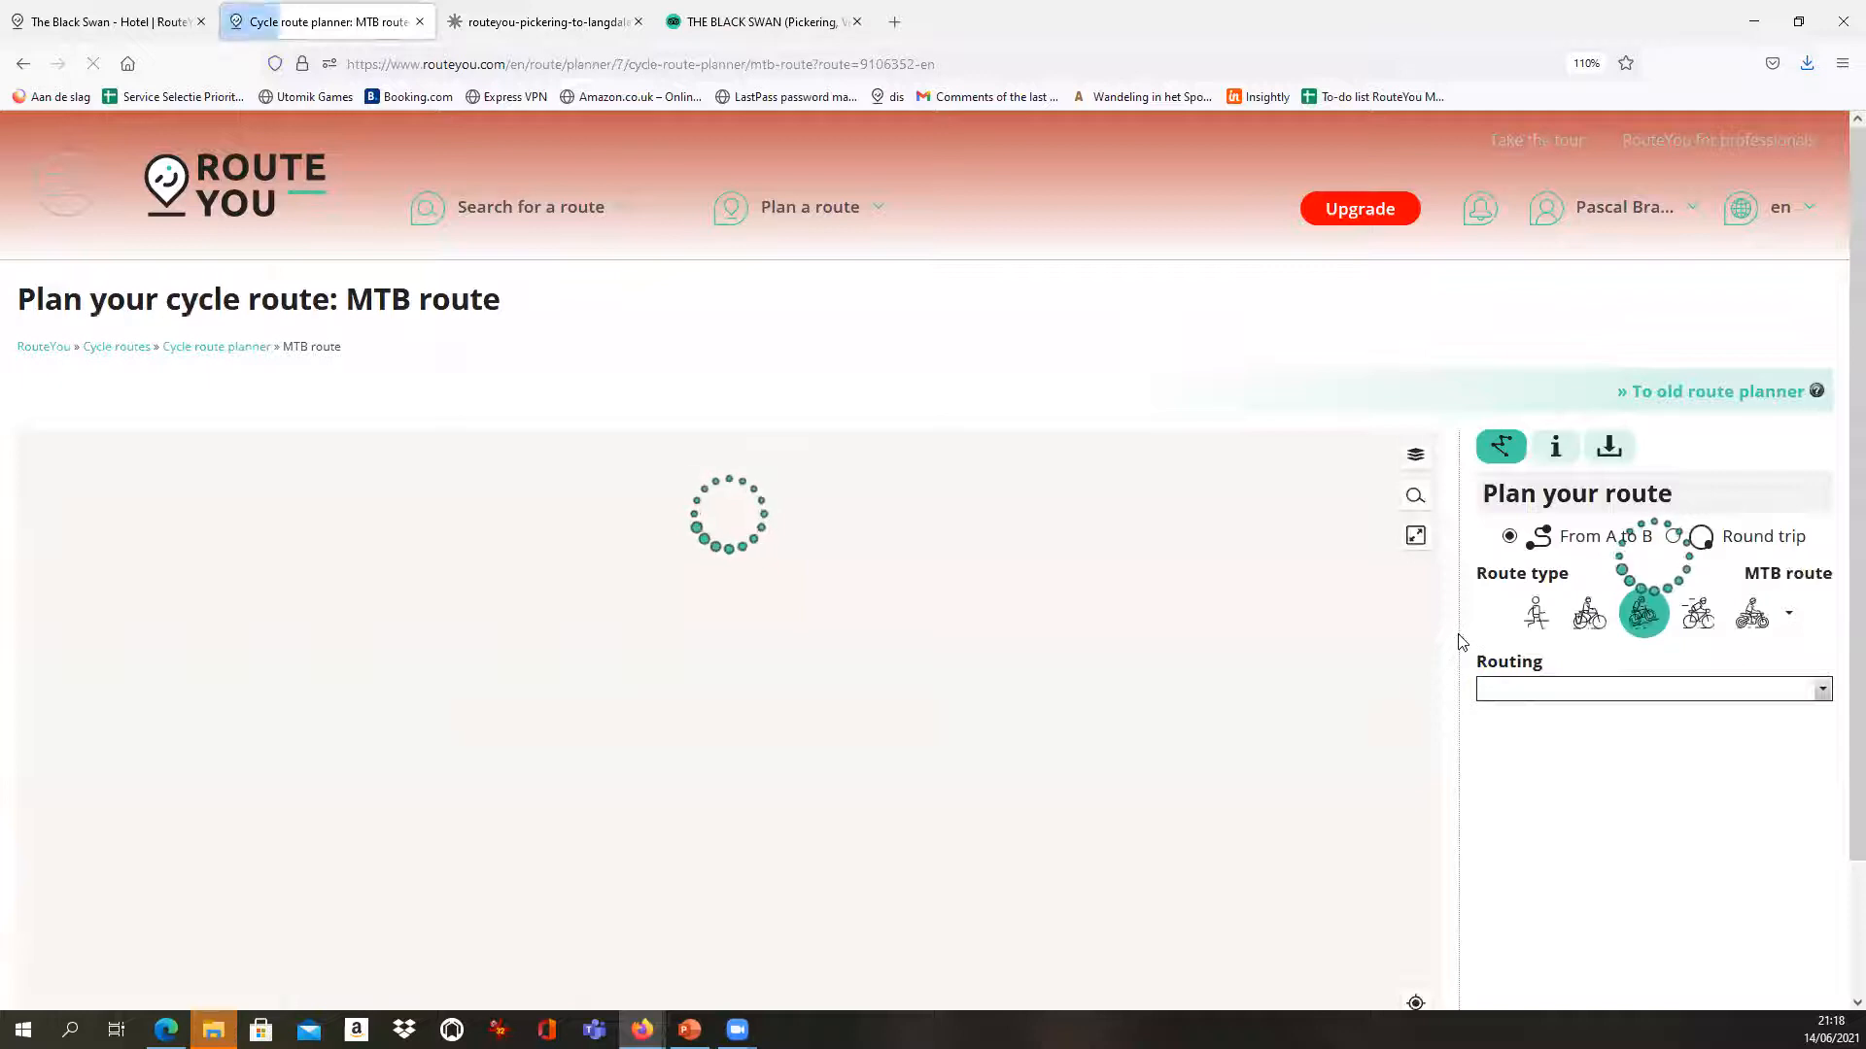
scroll(1462, 642, down, 2)
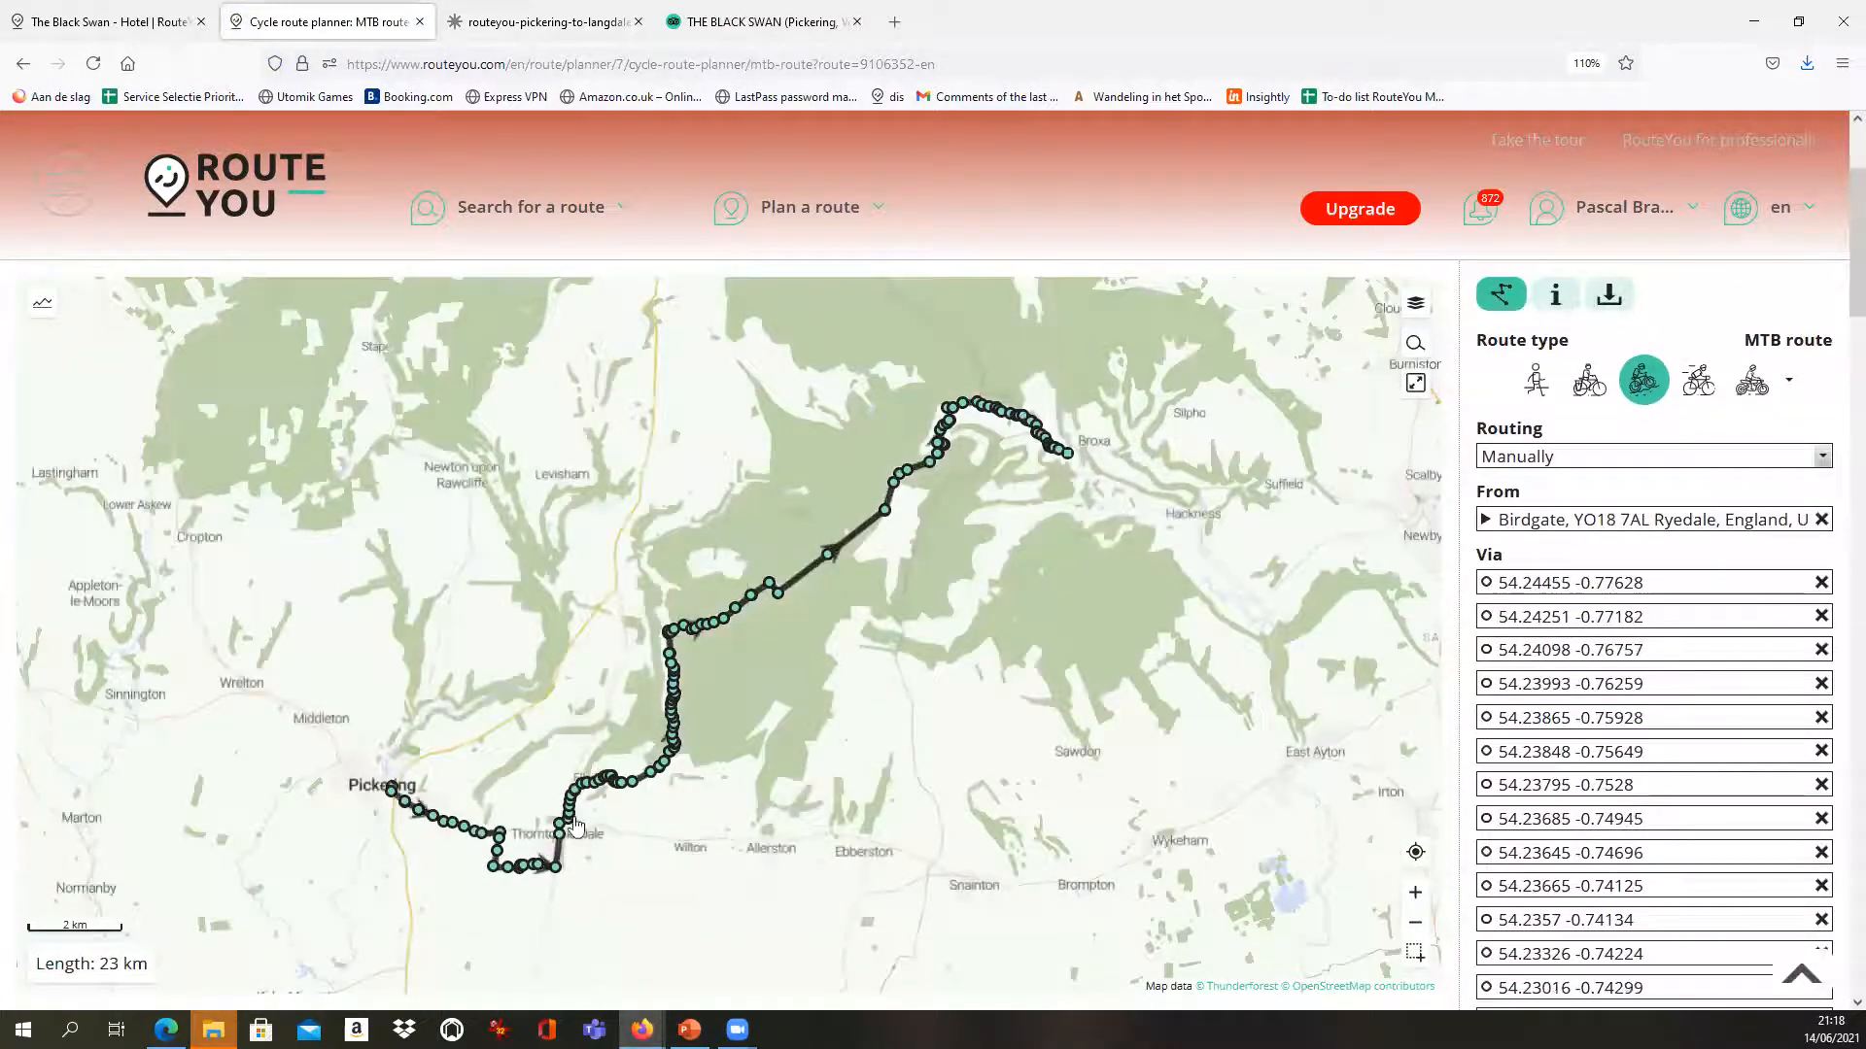
Examine how the manually routed line and its waypoints follow the forest tracks between Thornton-le-Dale and Broxa
scroll(631, 789, up, 2)
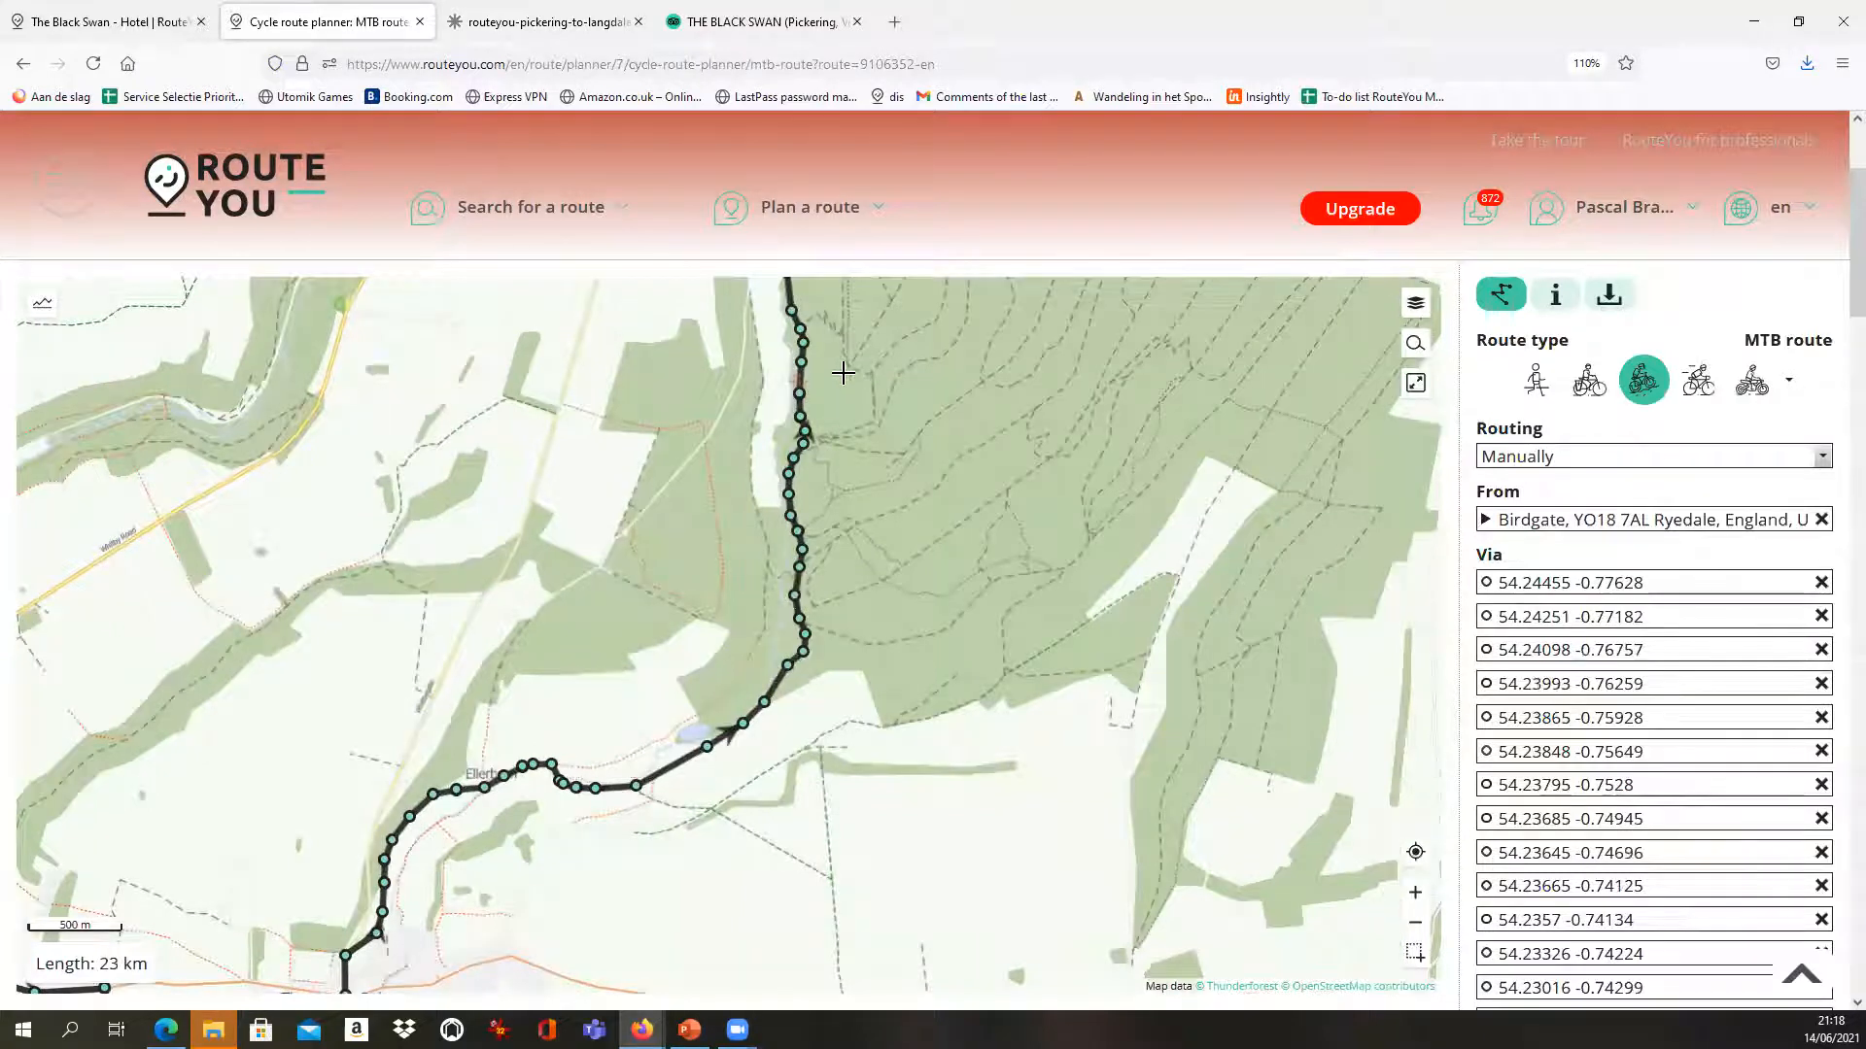
scroll(814, 369, up, 2)
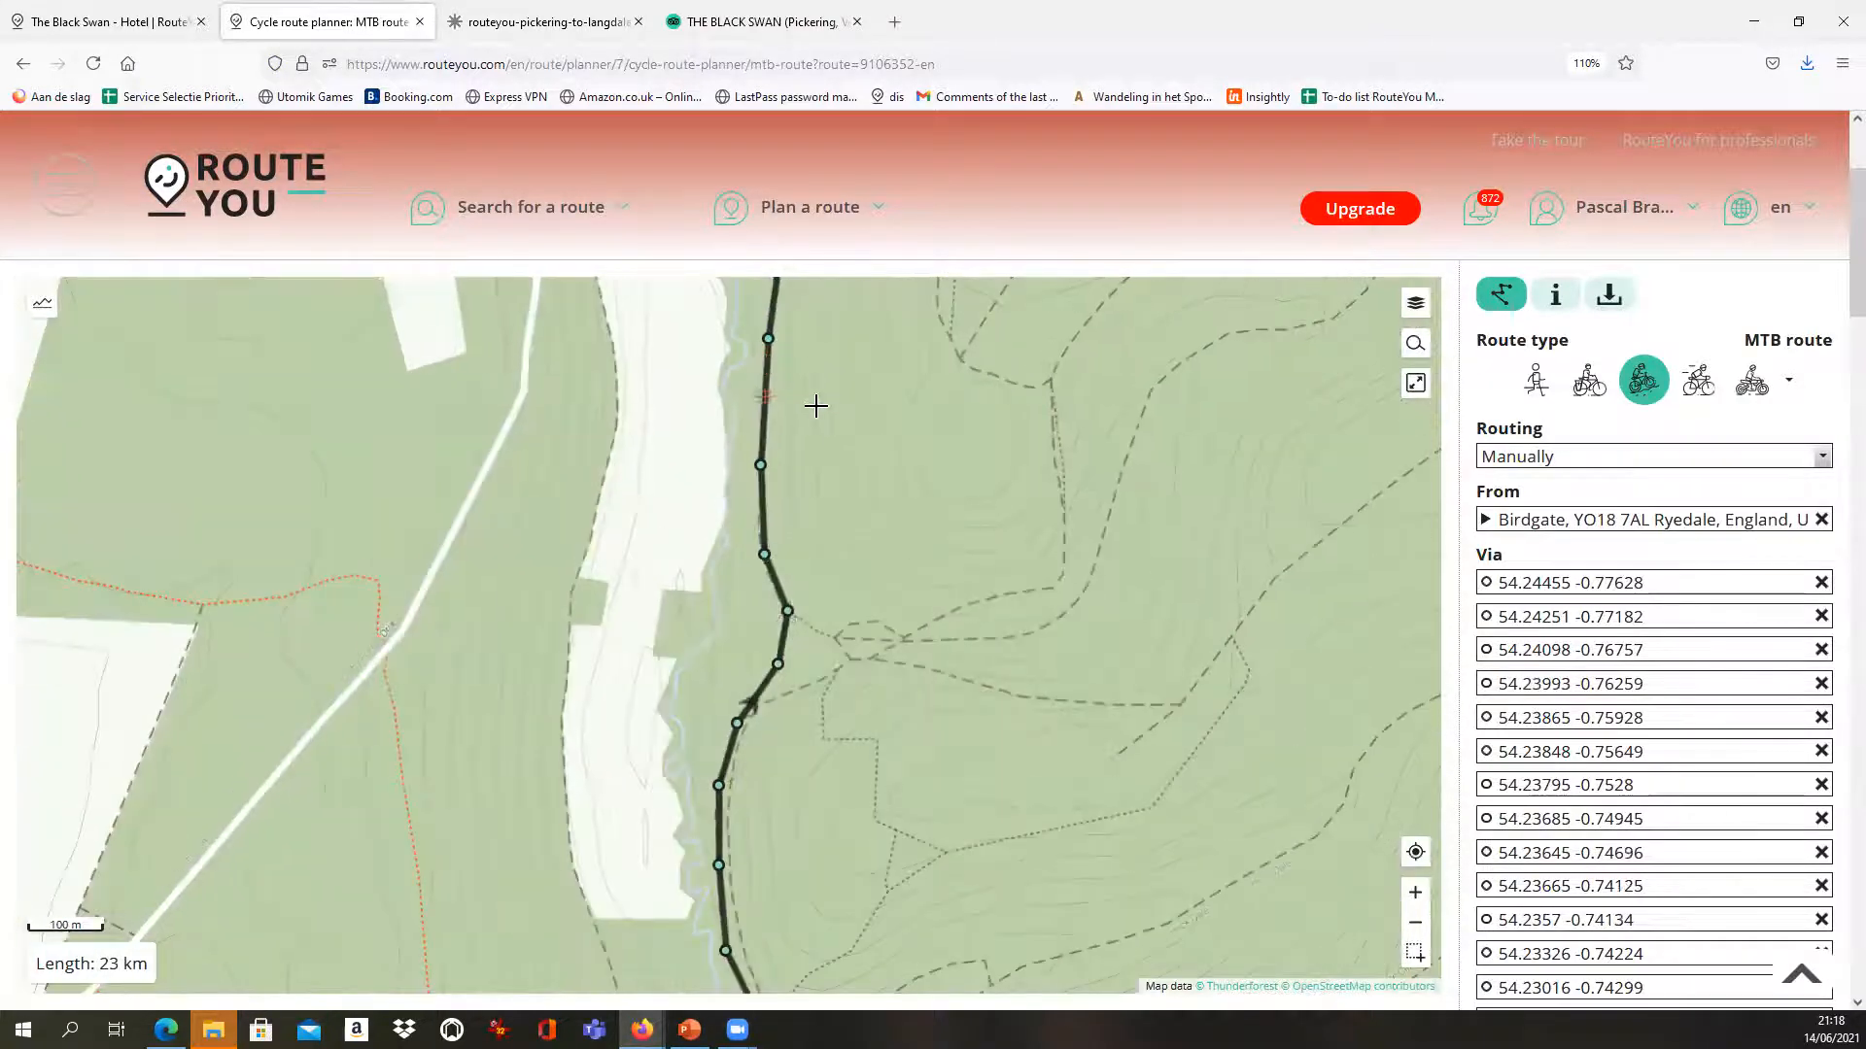
scroll(816, 406, down, 1)
drag(862, 541, 830, 846)
scroll(789, 377, up, 1)
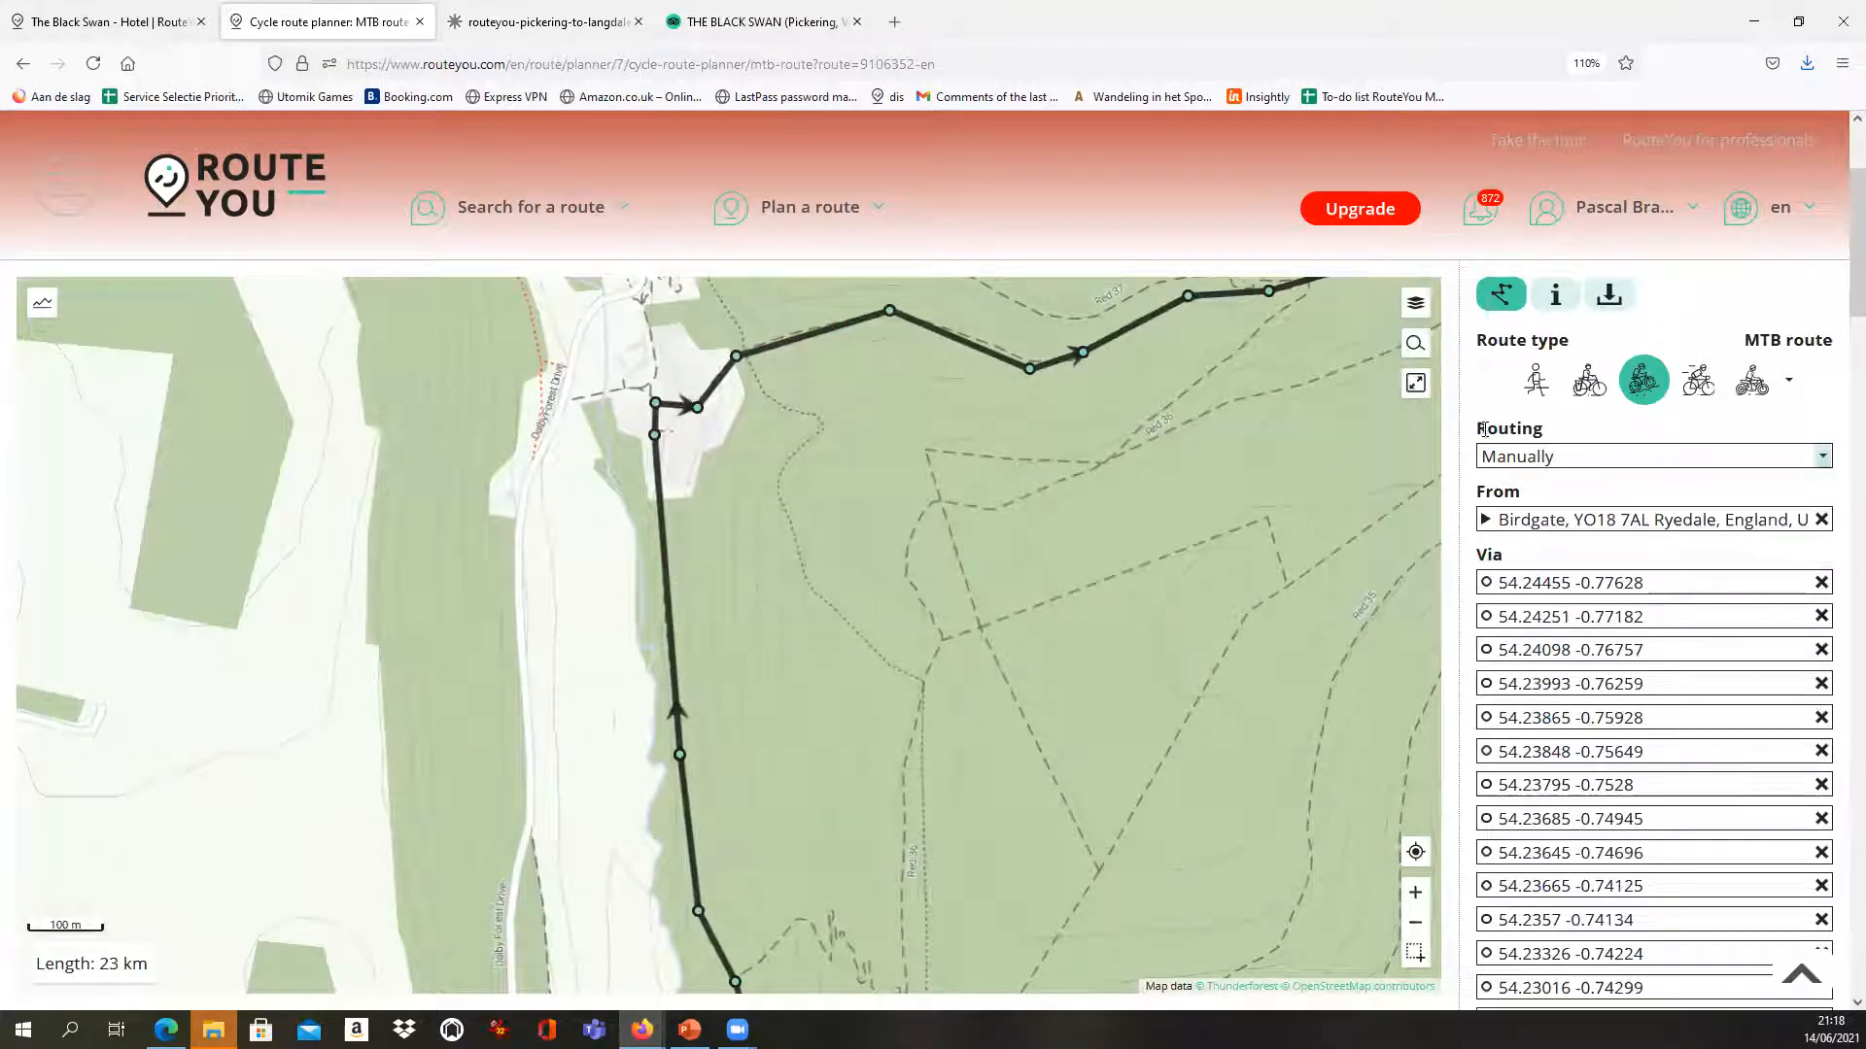
drag(1147, 451, 957, 585)
scroll(958, 479, up, 1)
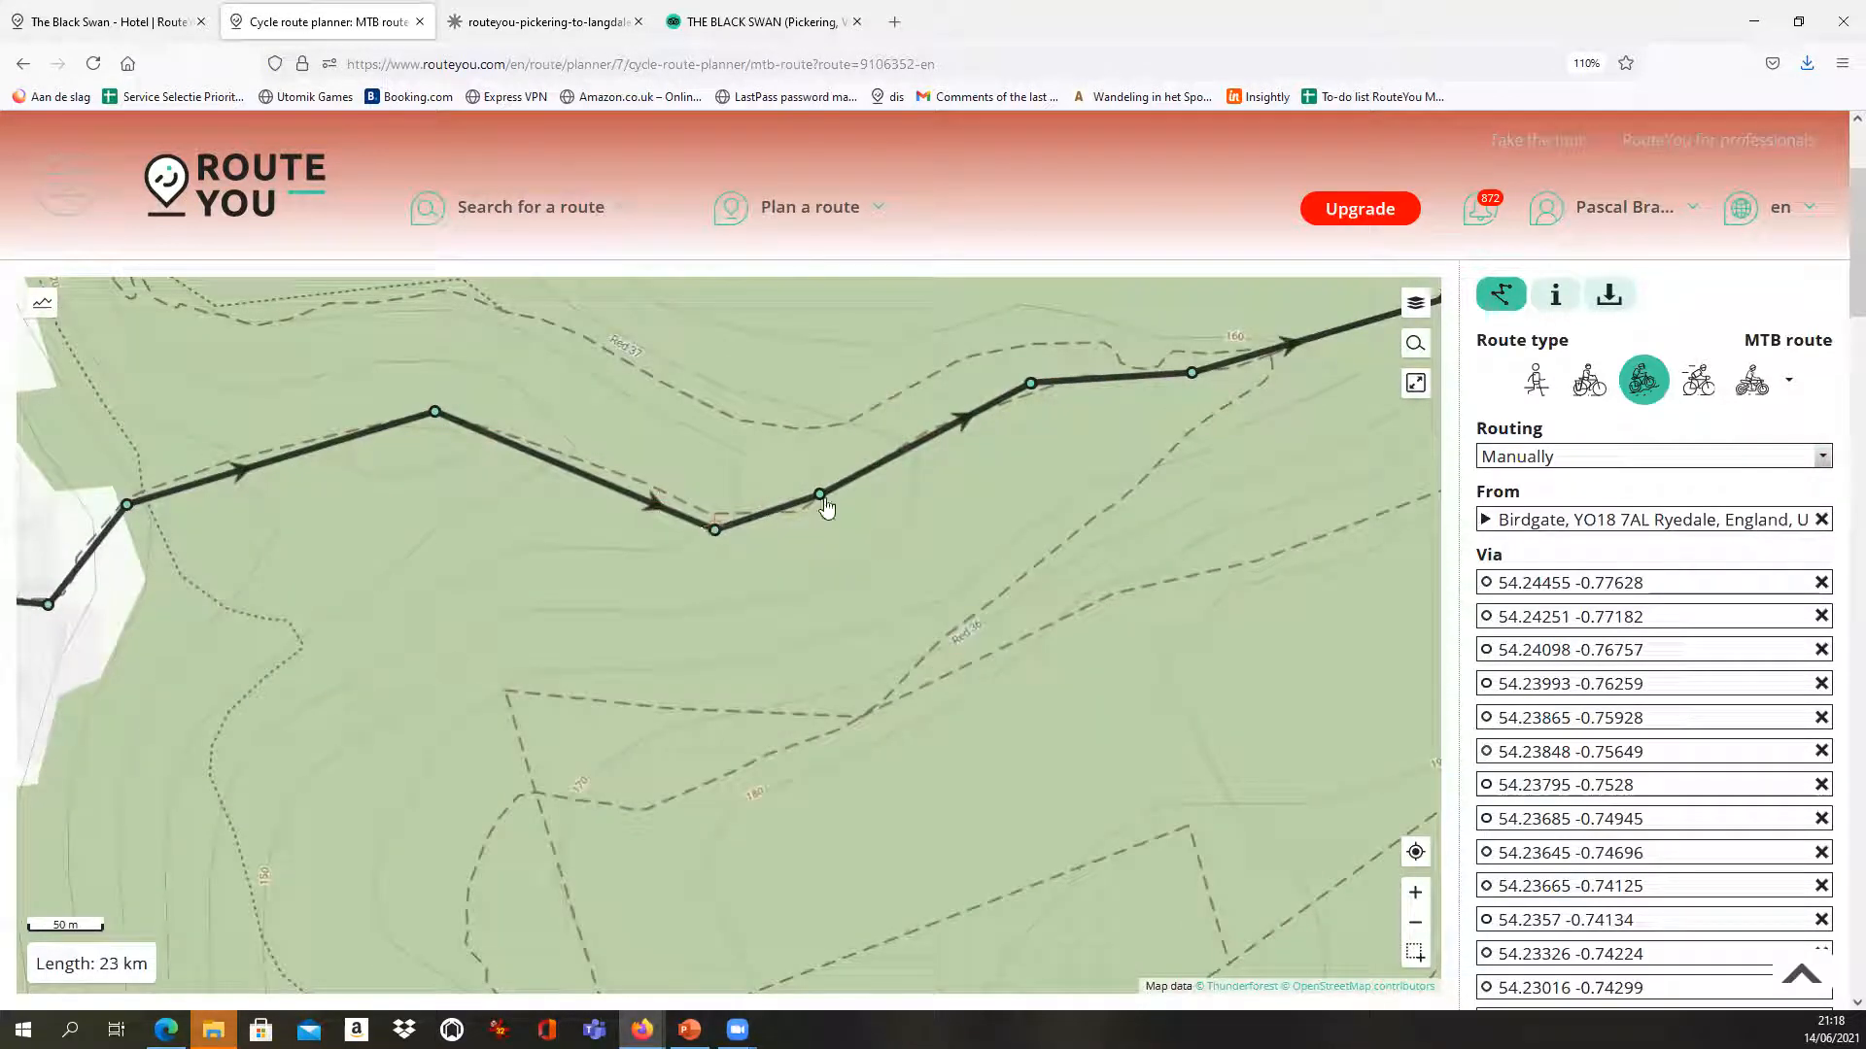
scroll(1069, 409, down, 1)
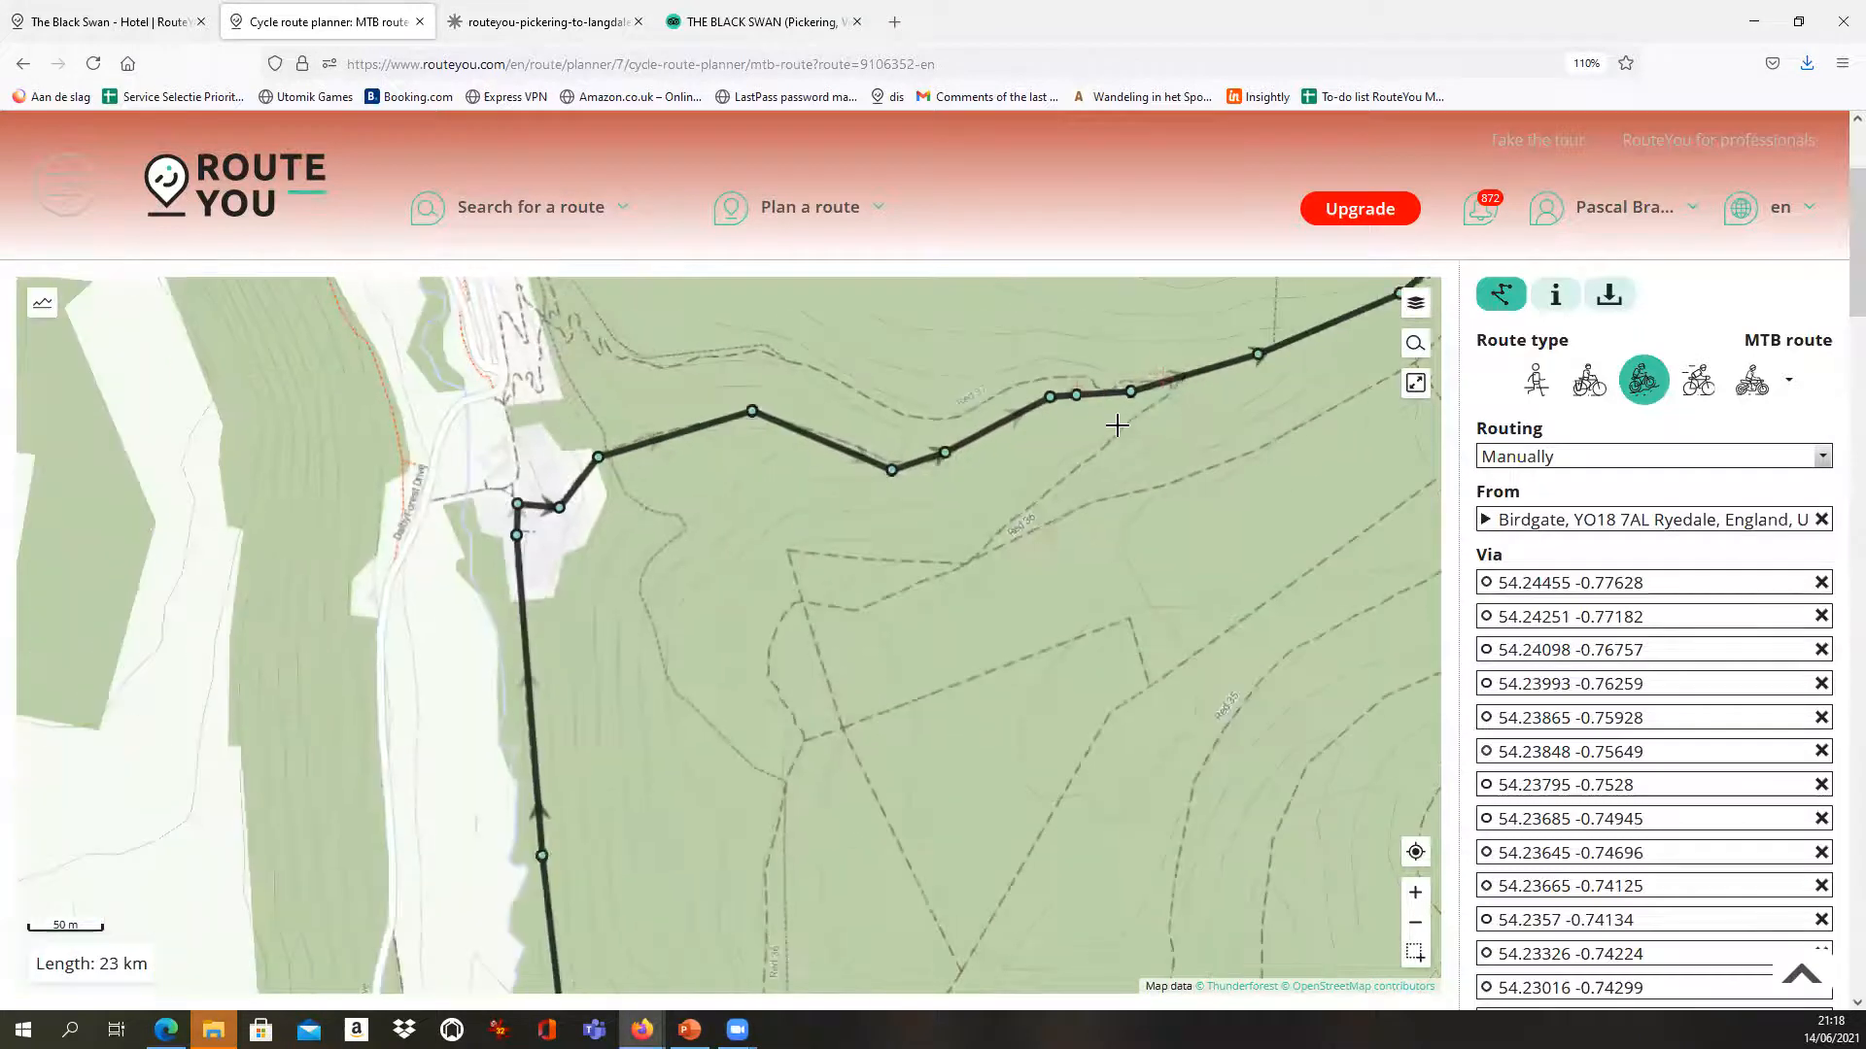
scroll(1235, 433, down, 1)
drag(1209, 480, 756, 696)
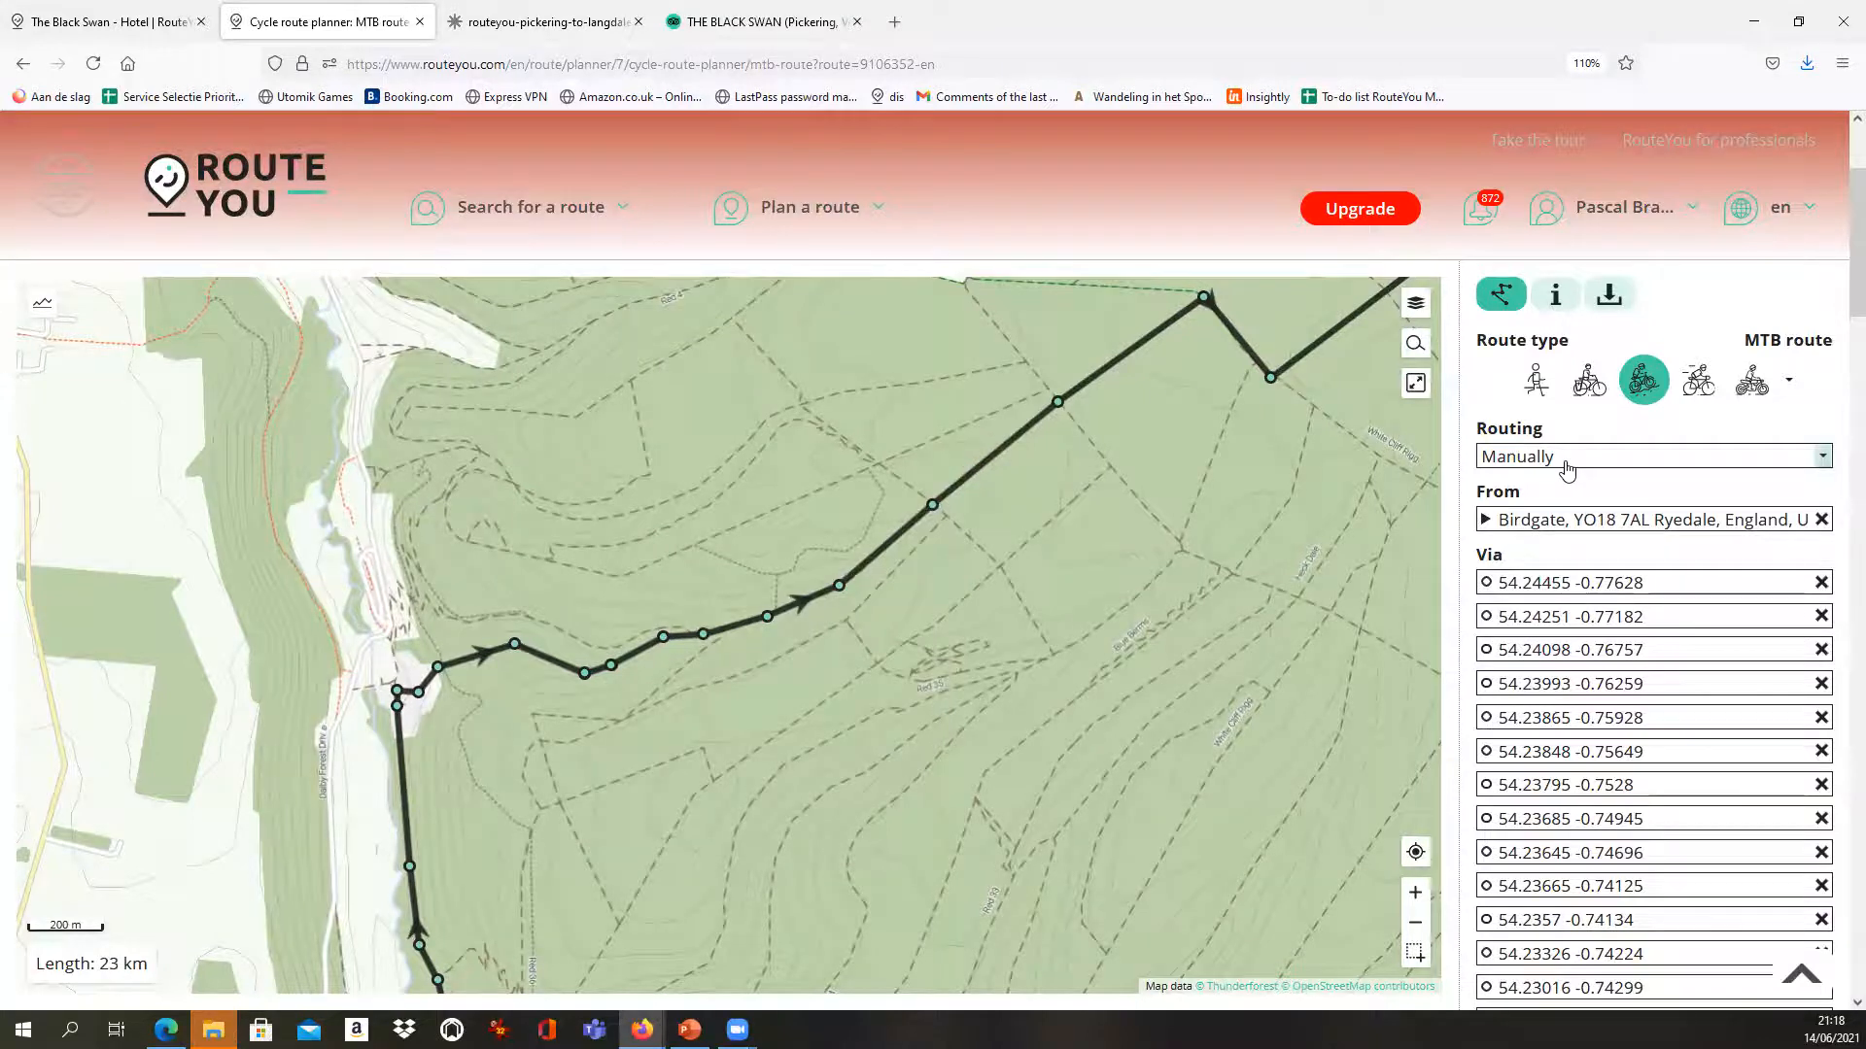
scroll(1157, 574, down, 5)
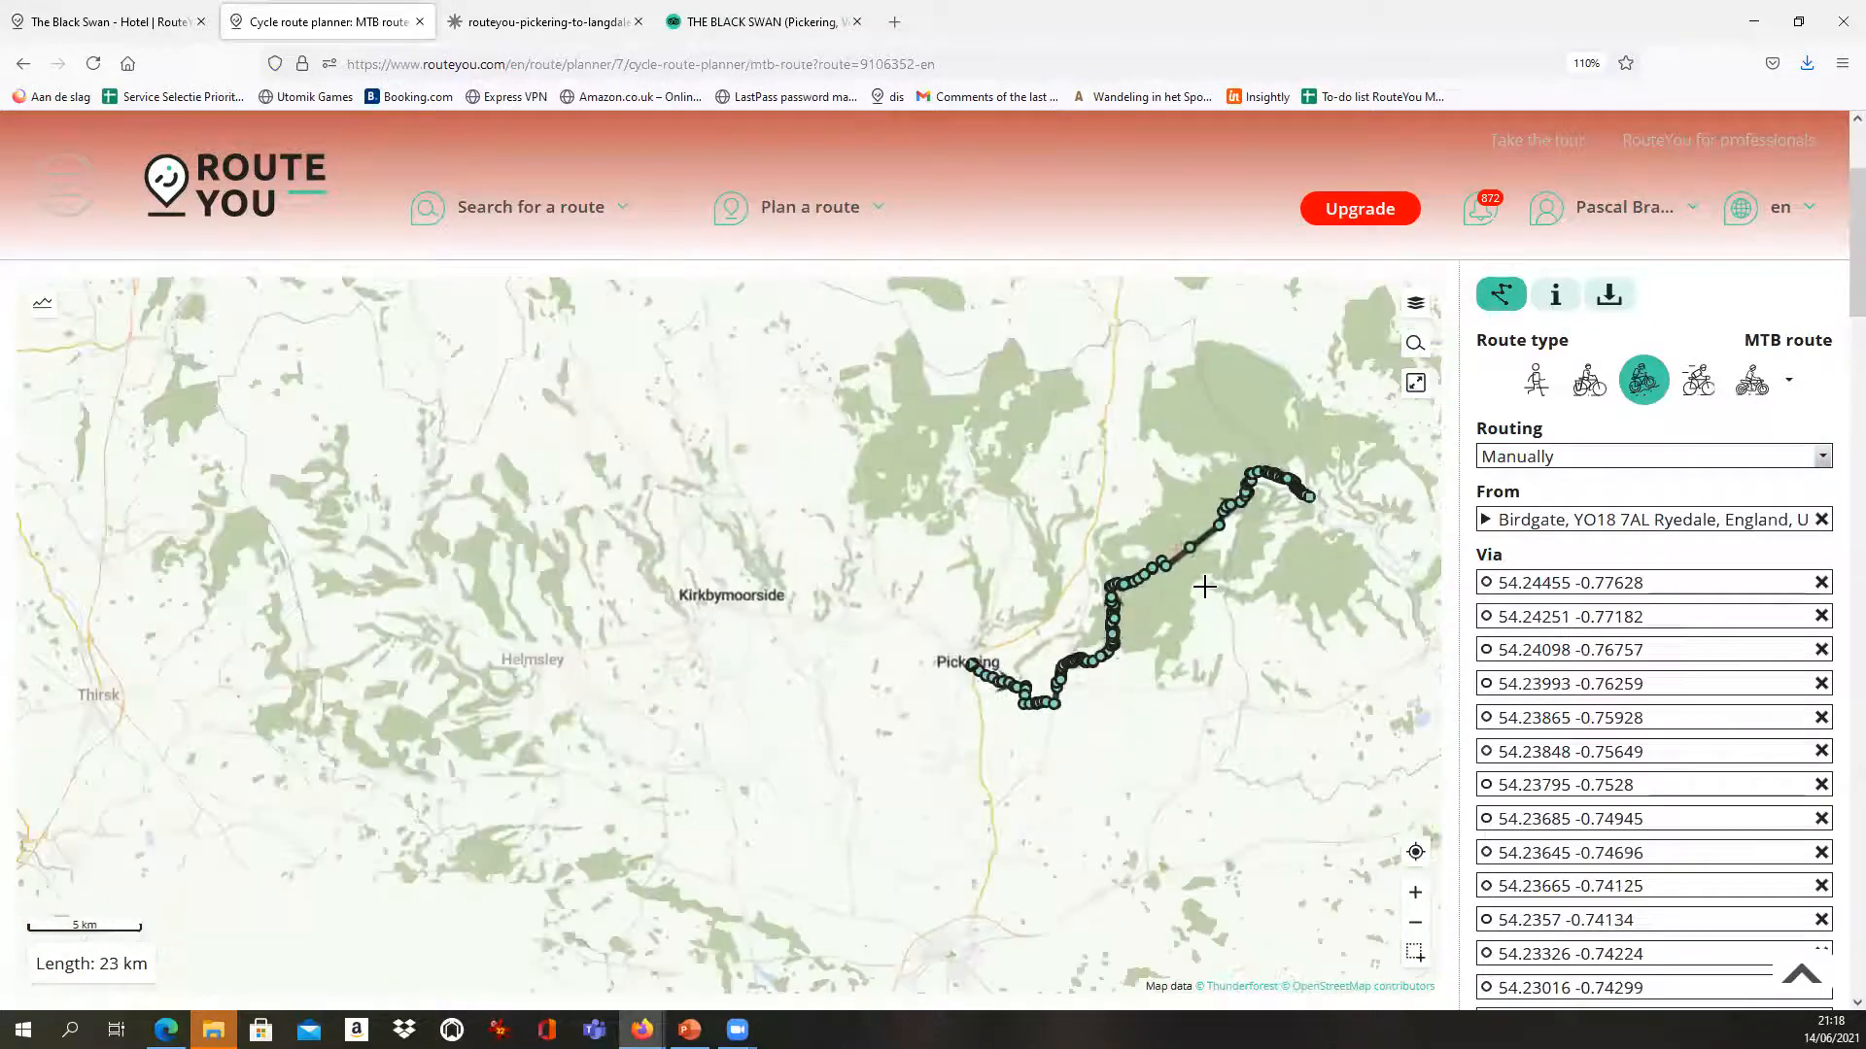
scroll(1206, 588, up, 2)
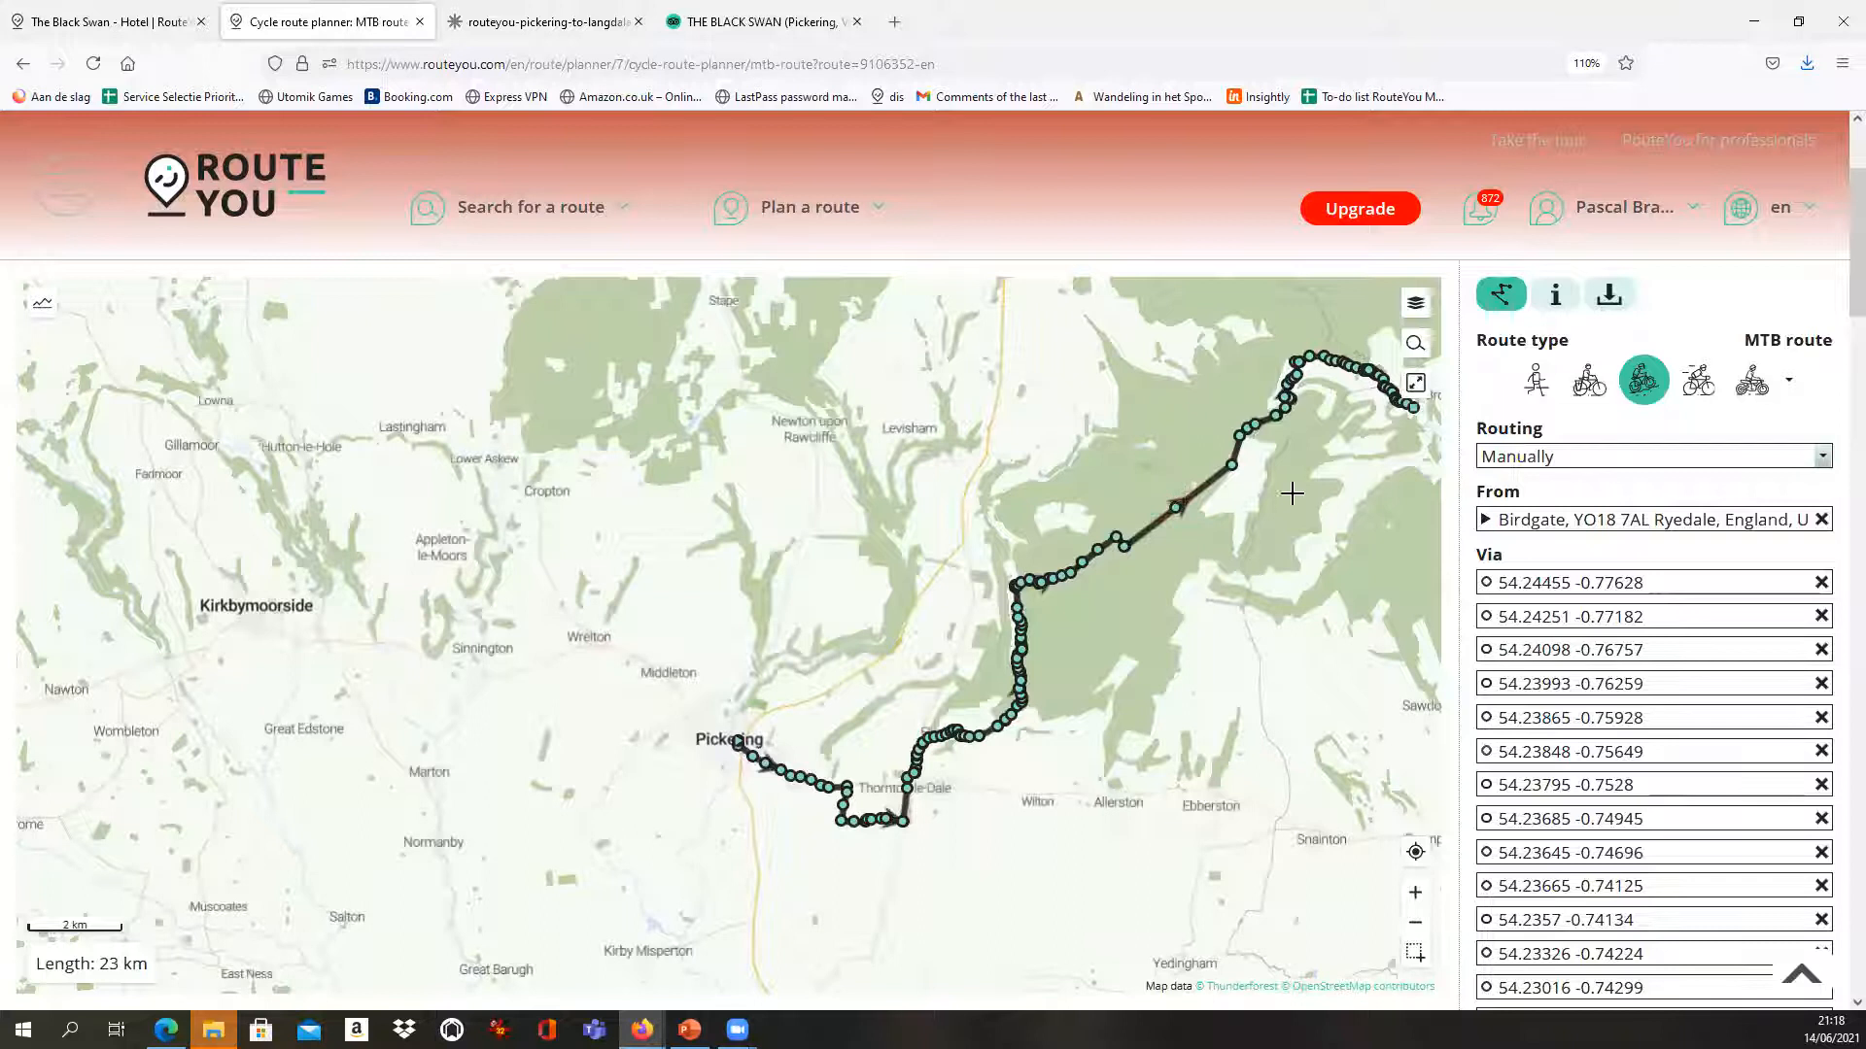
drag(1123, 521, 831, 542)
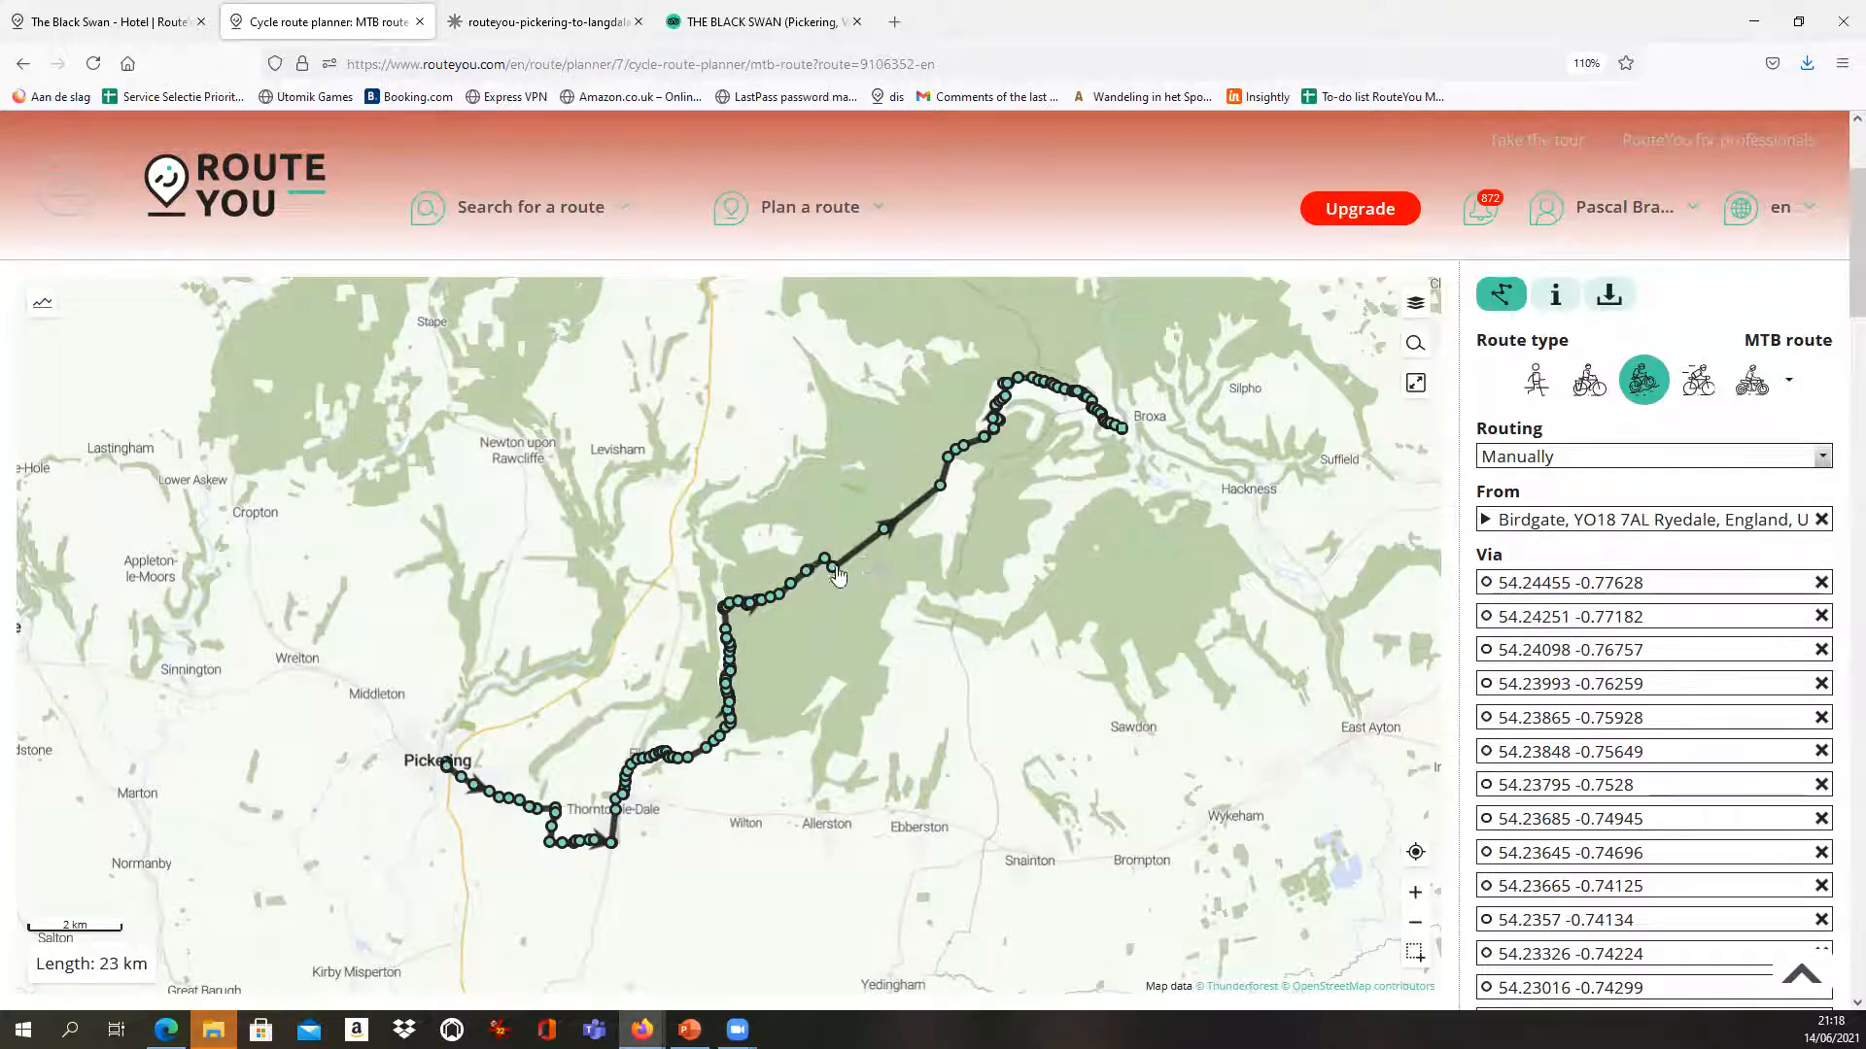
Turn on the Routes map layer, search it for "Pickering to Langdale End" and show the matching 23 km MTB route on the map
click(1417, 311)
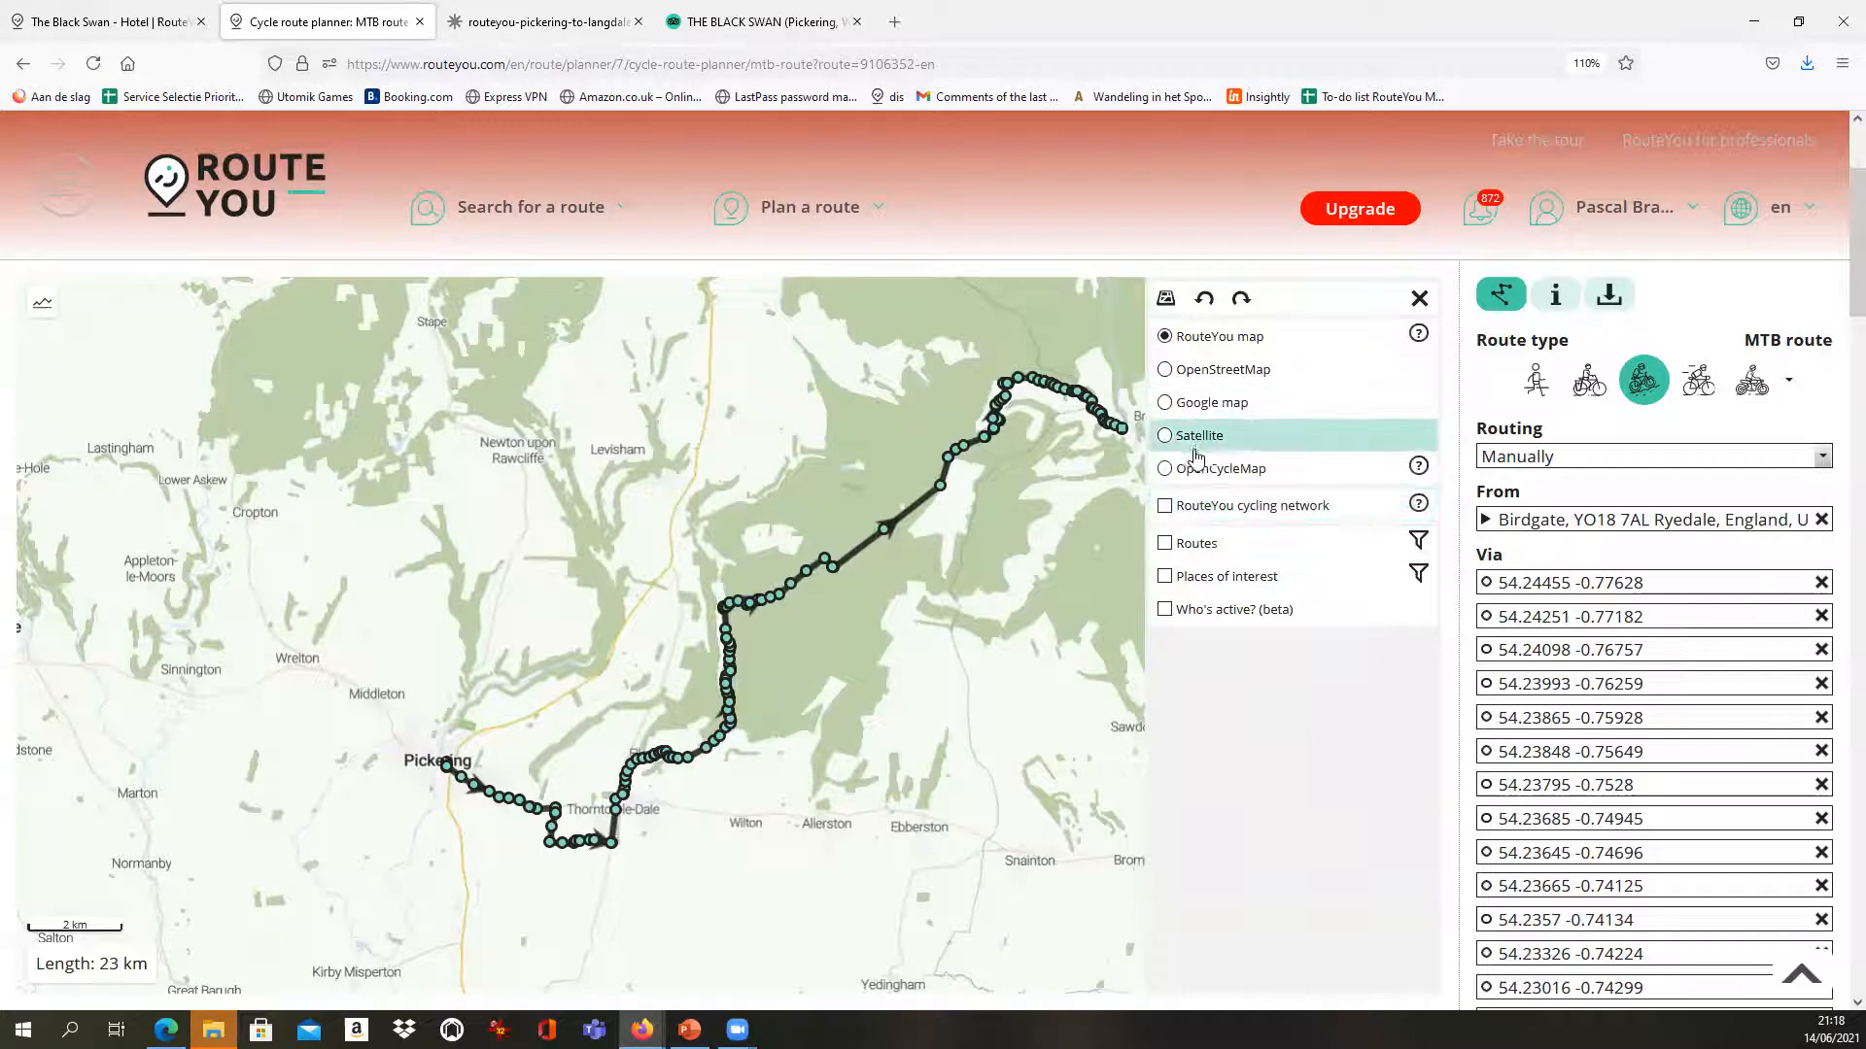
click(1165, 545)
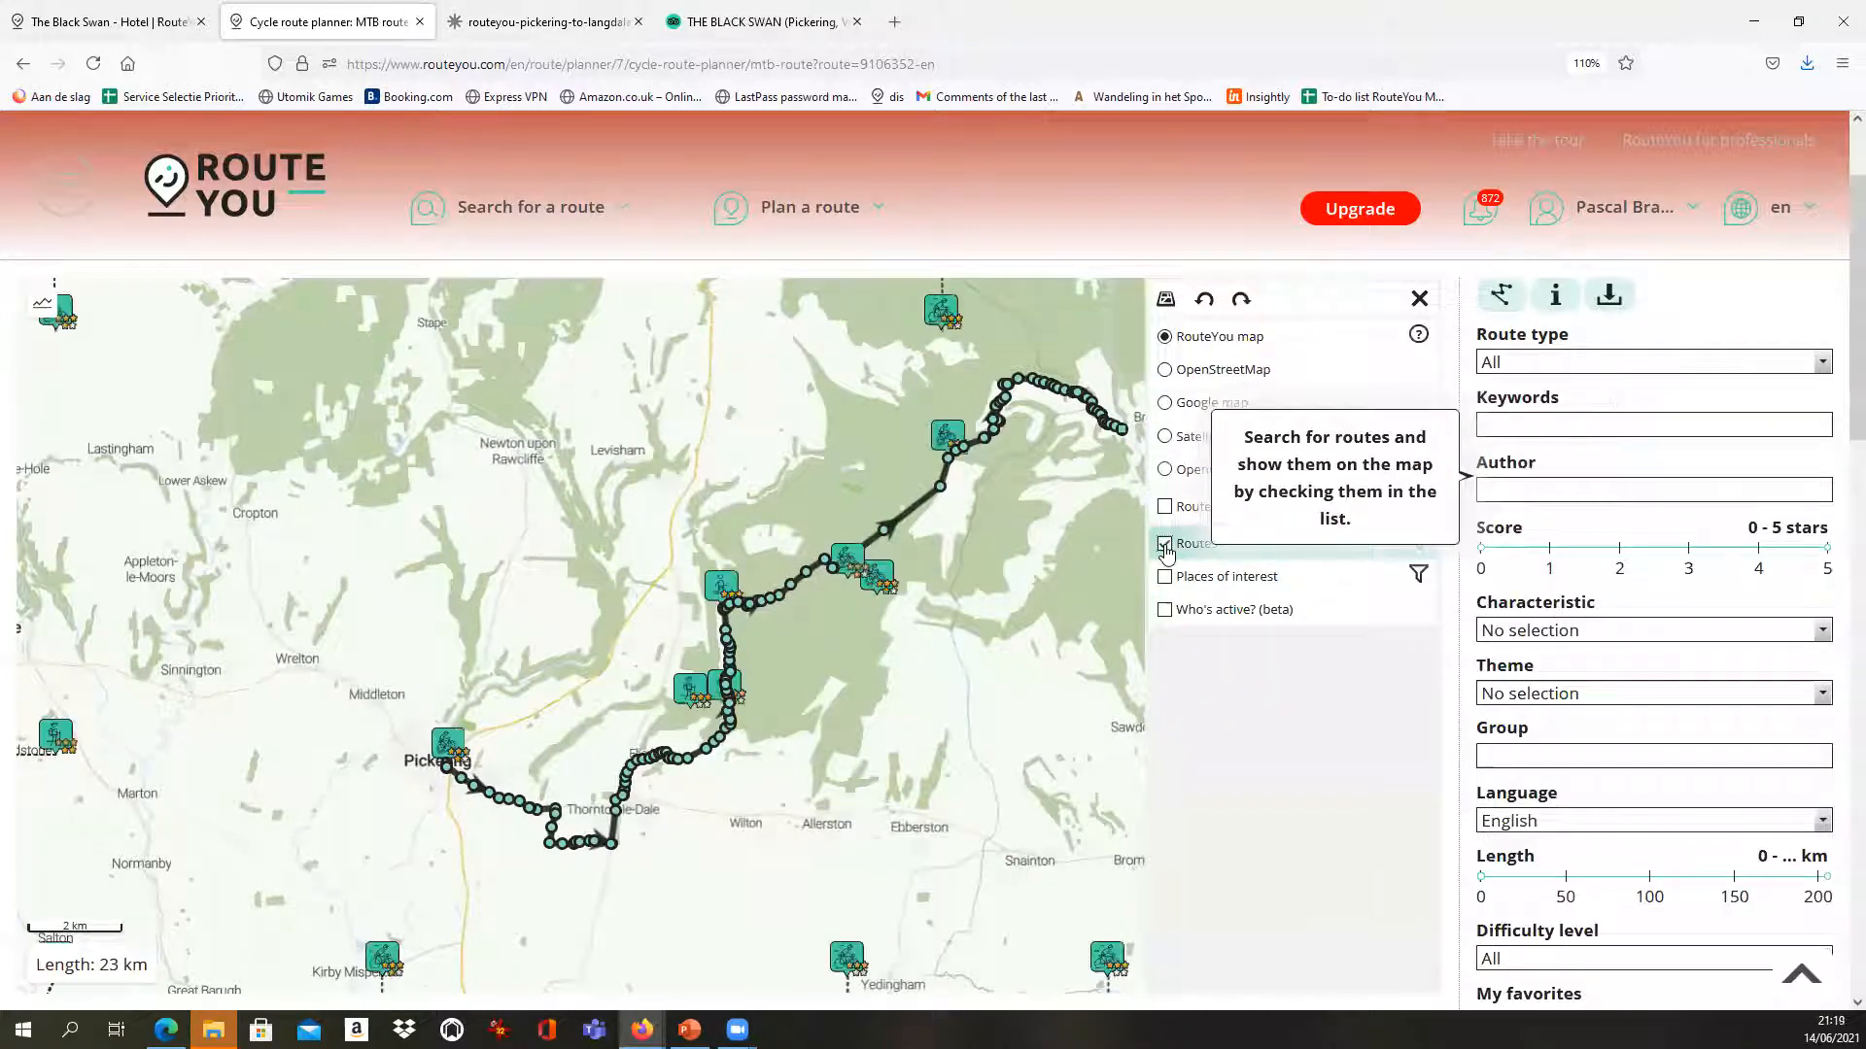
click(1523, 427)
key(ctrl+v)
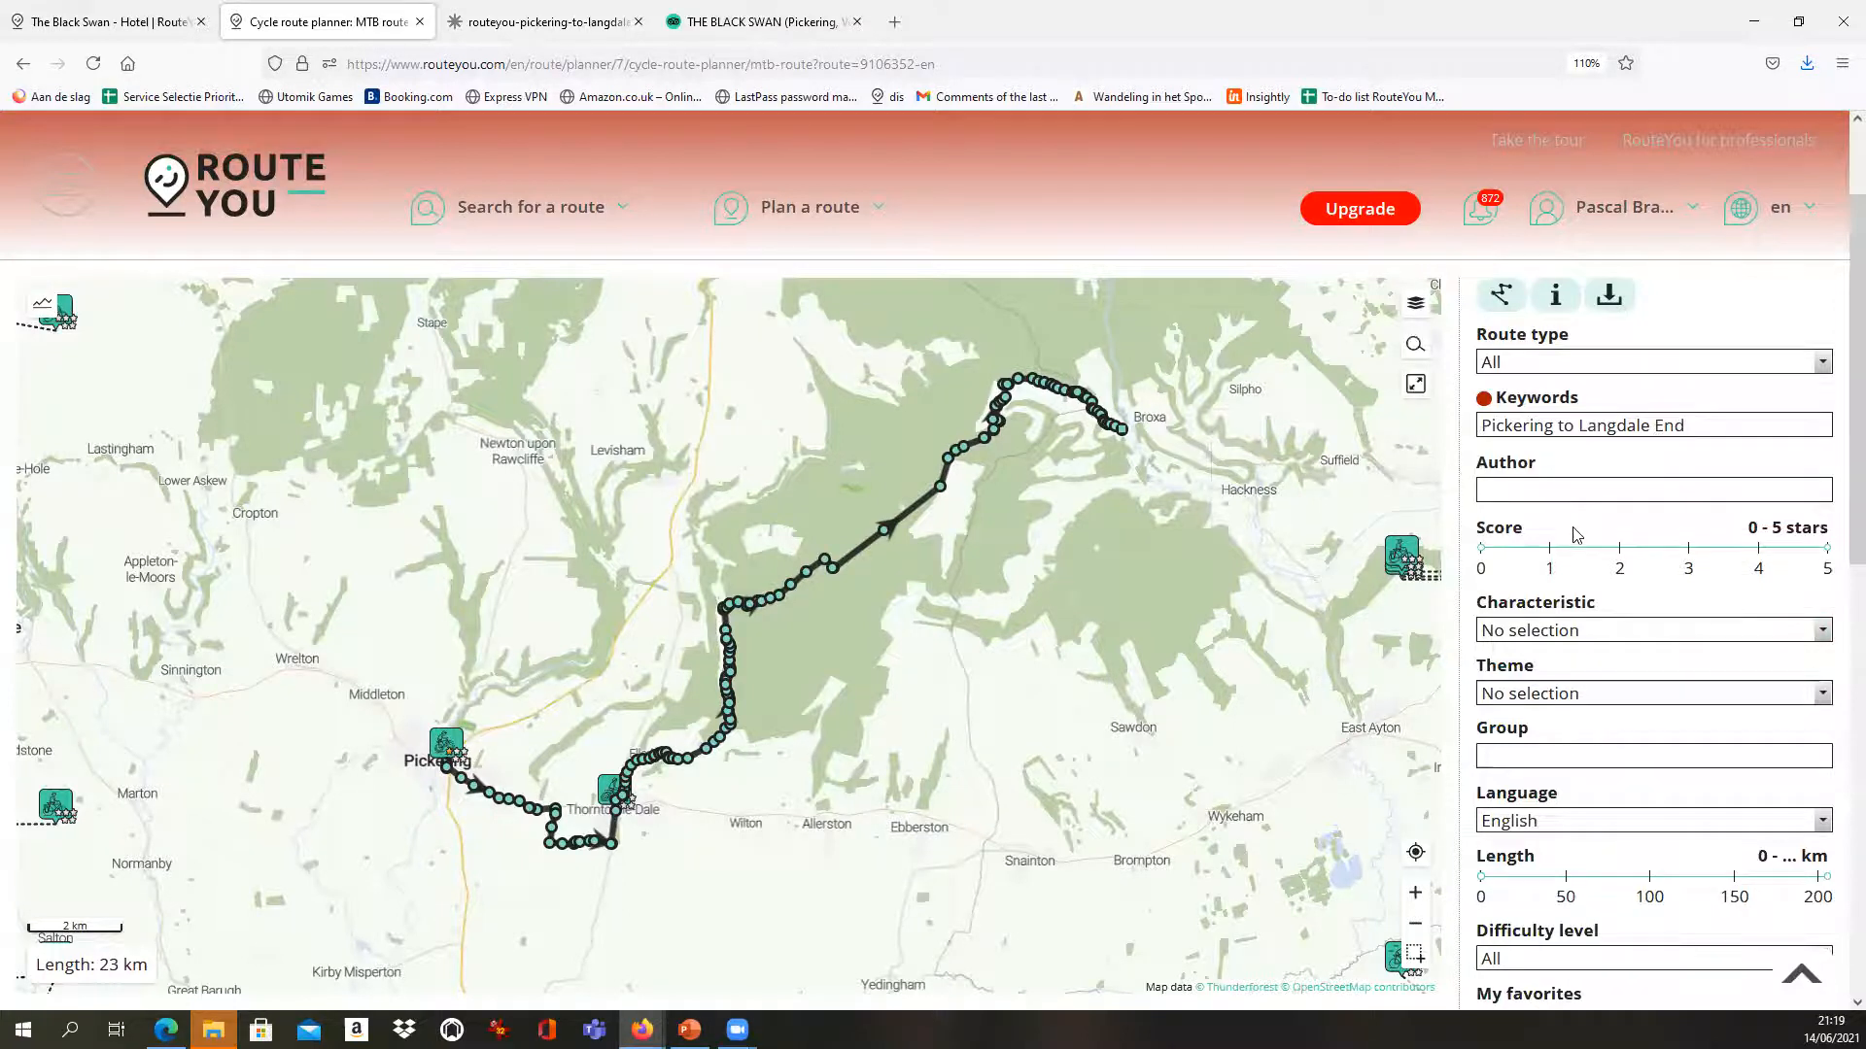
scroll(1576, 532, down, 6)
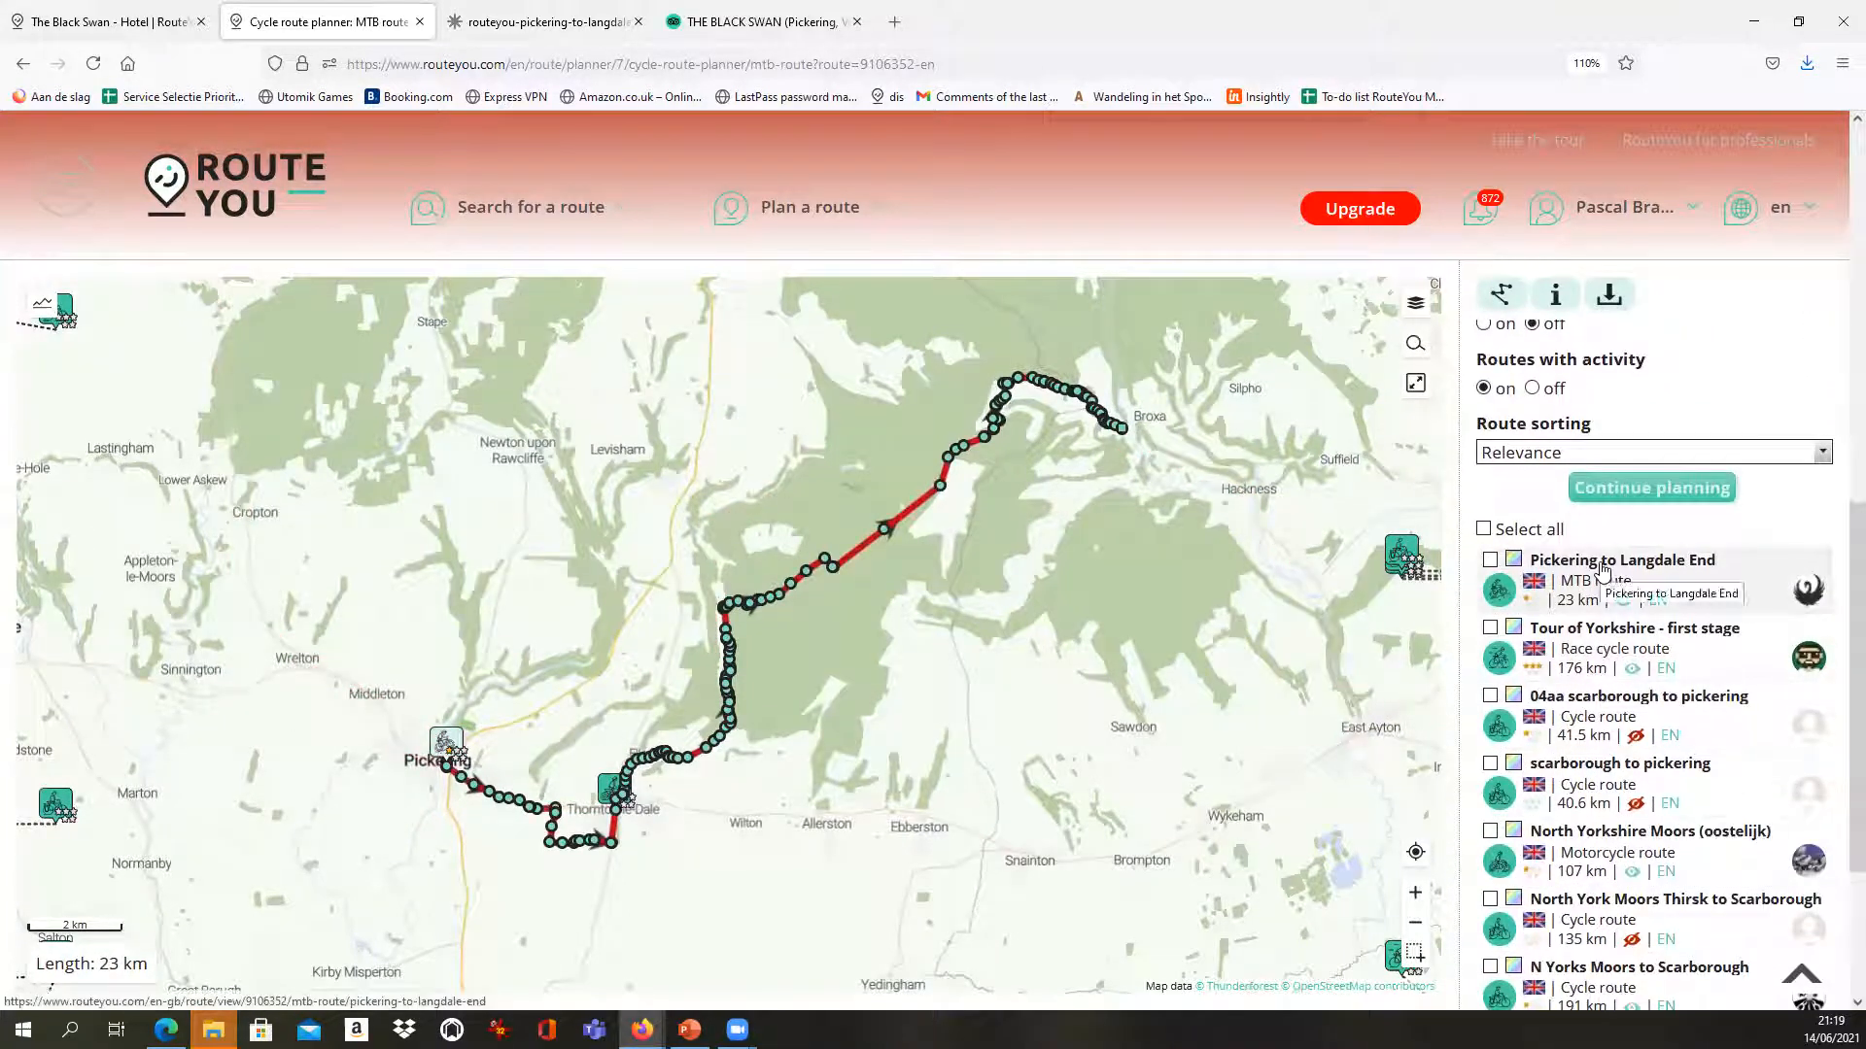
click(1491, 561)
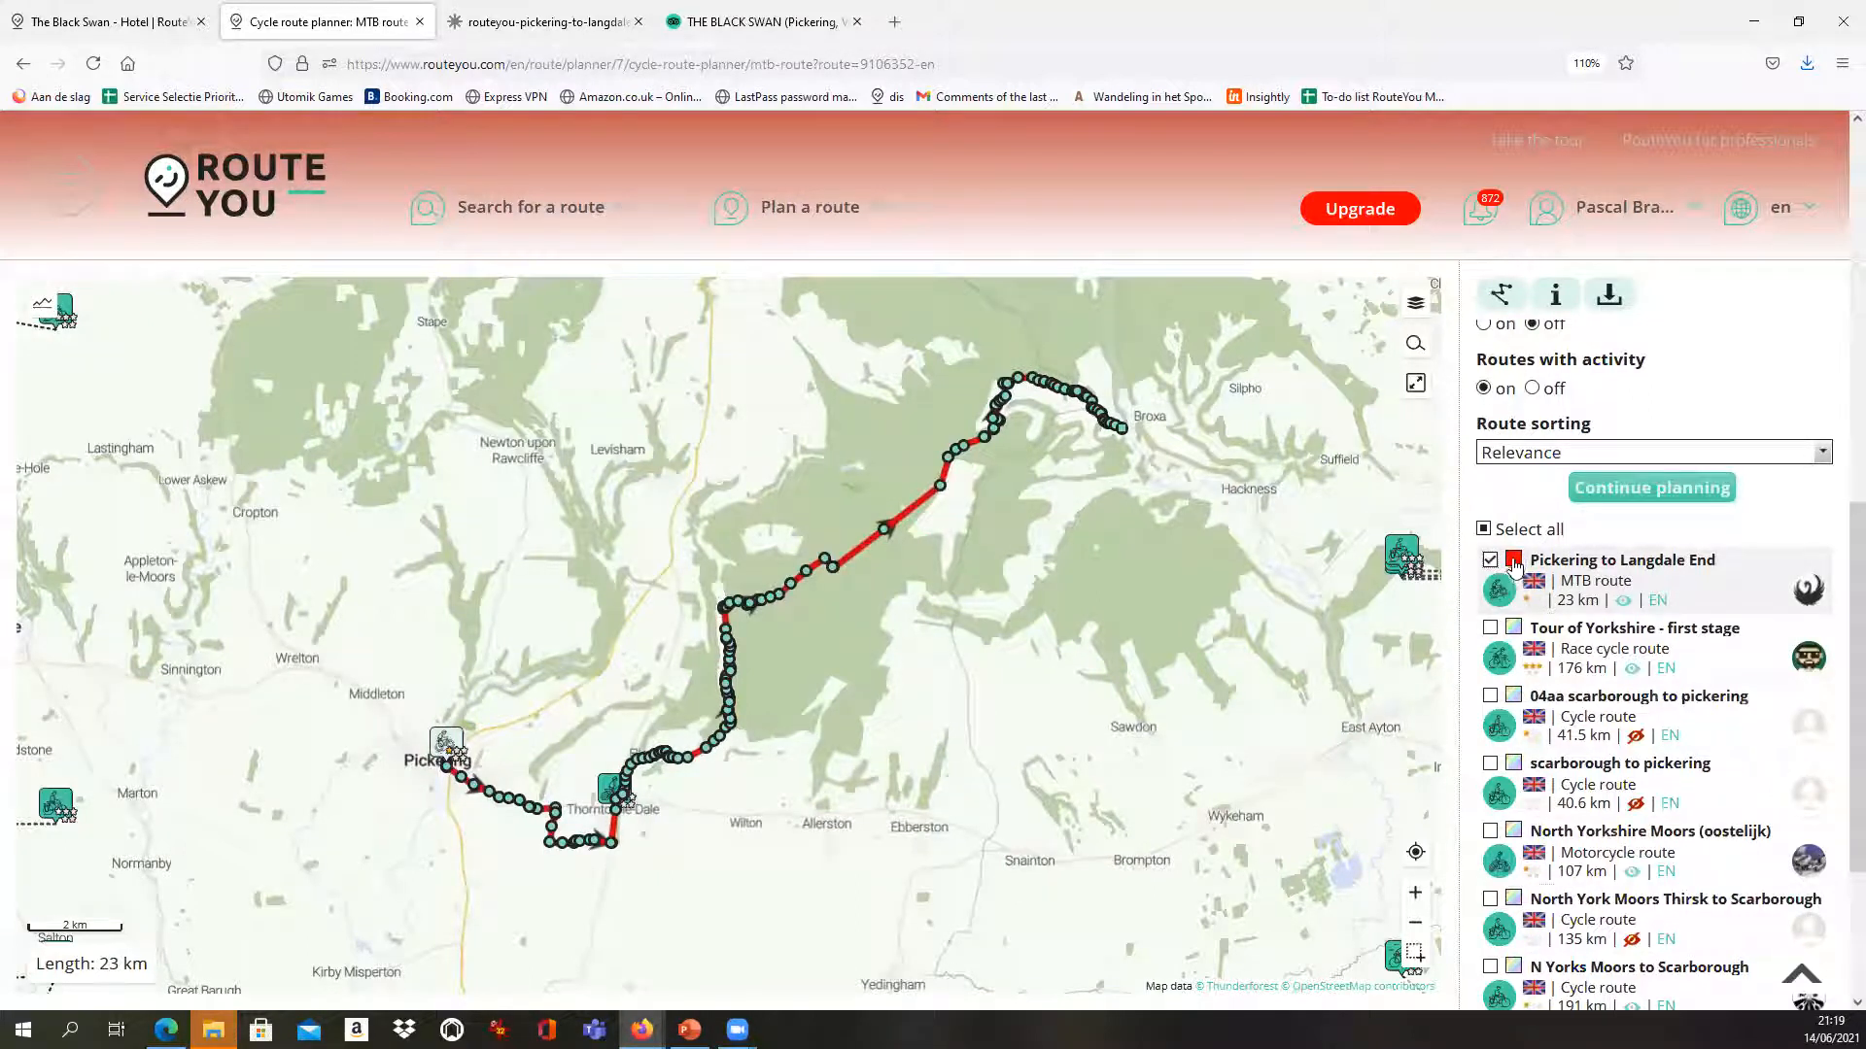
Colour the overlaid Pickering to Langdale End route blue (0000ff) and return to route planning
click(1514, 562)
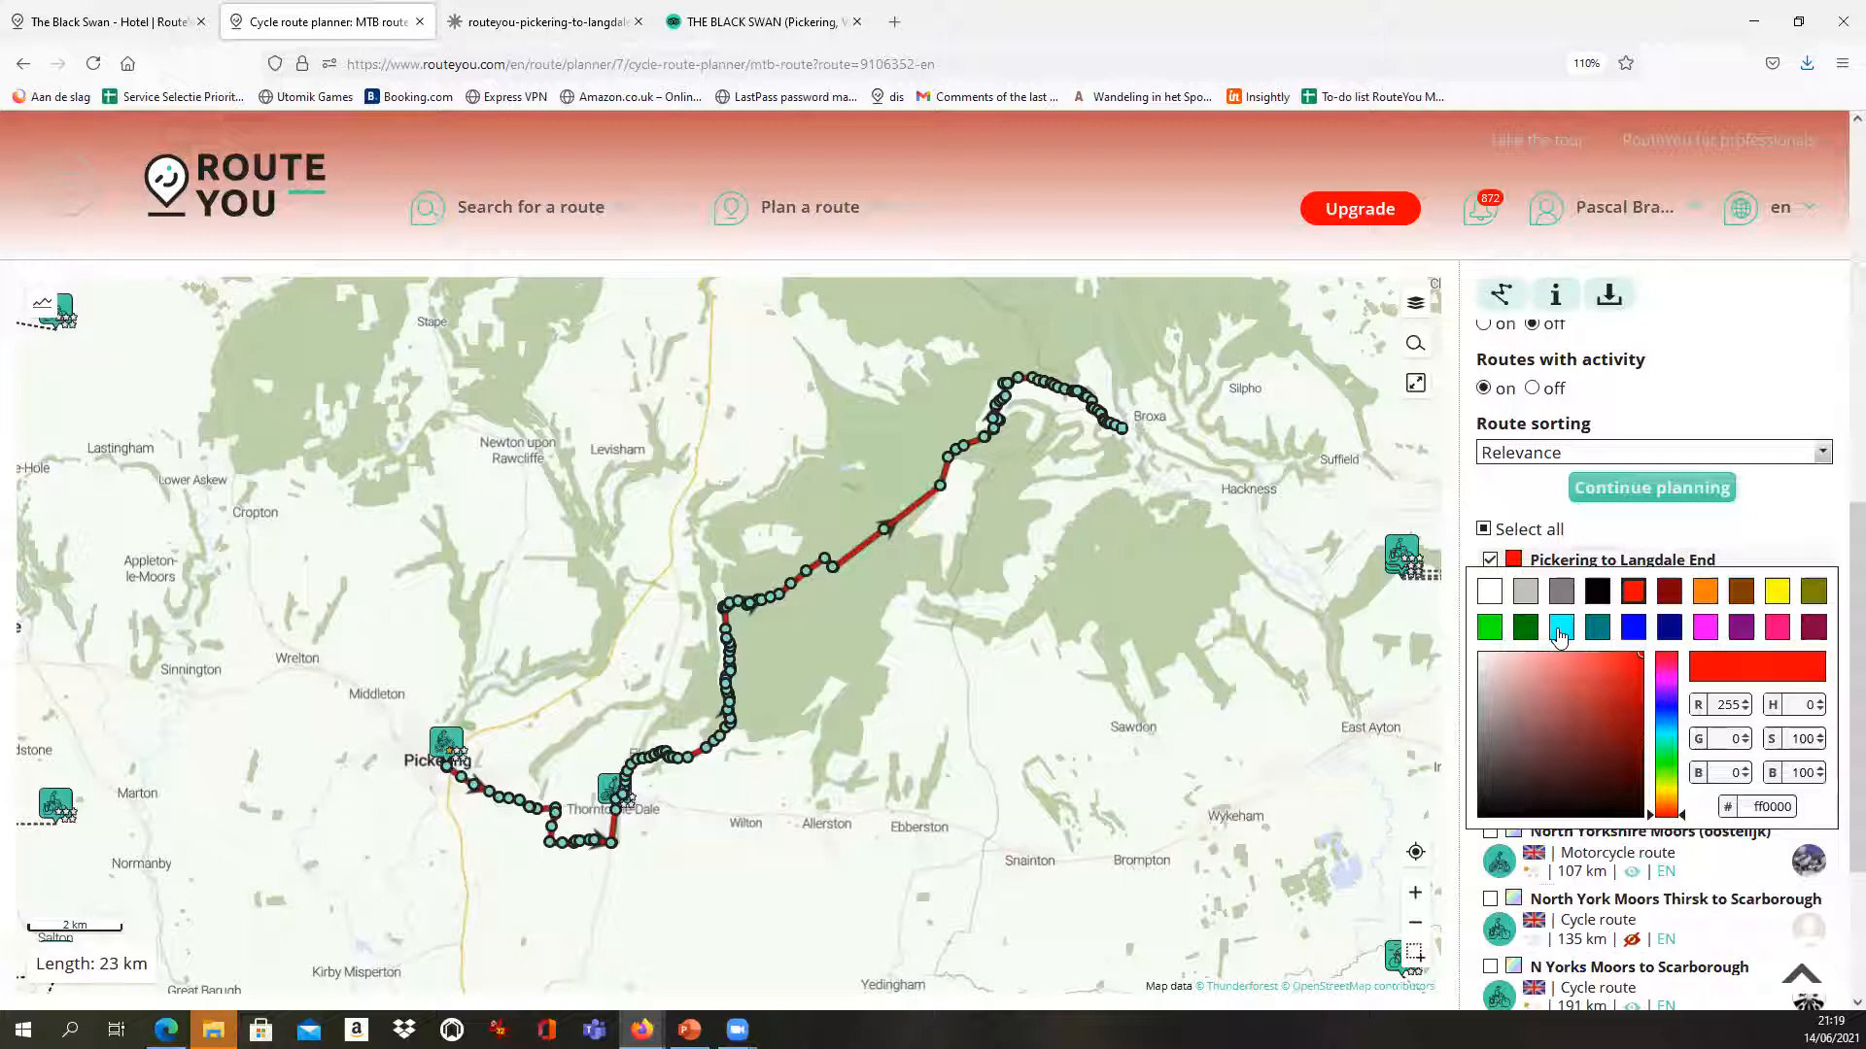
click(1638, 633)
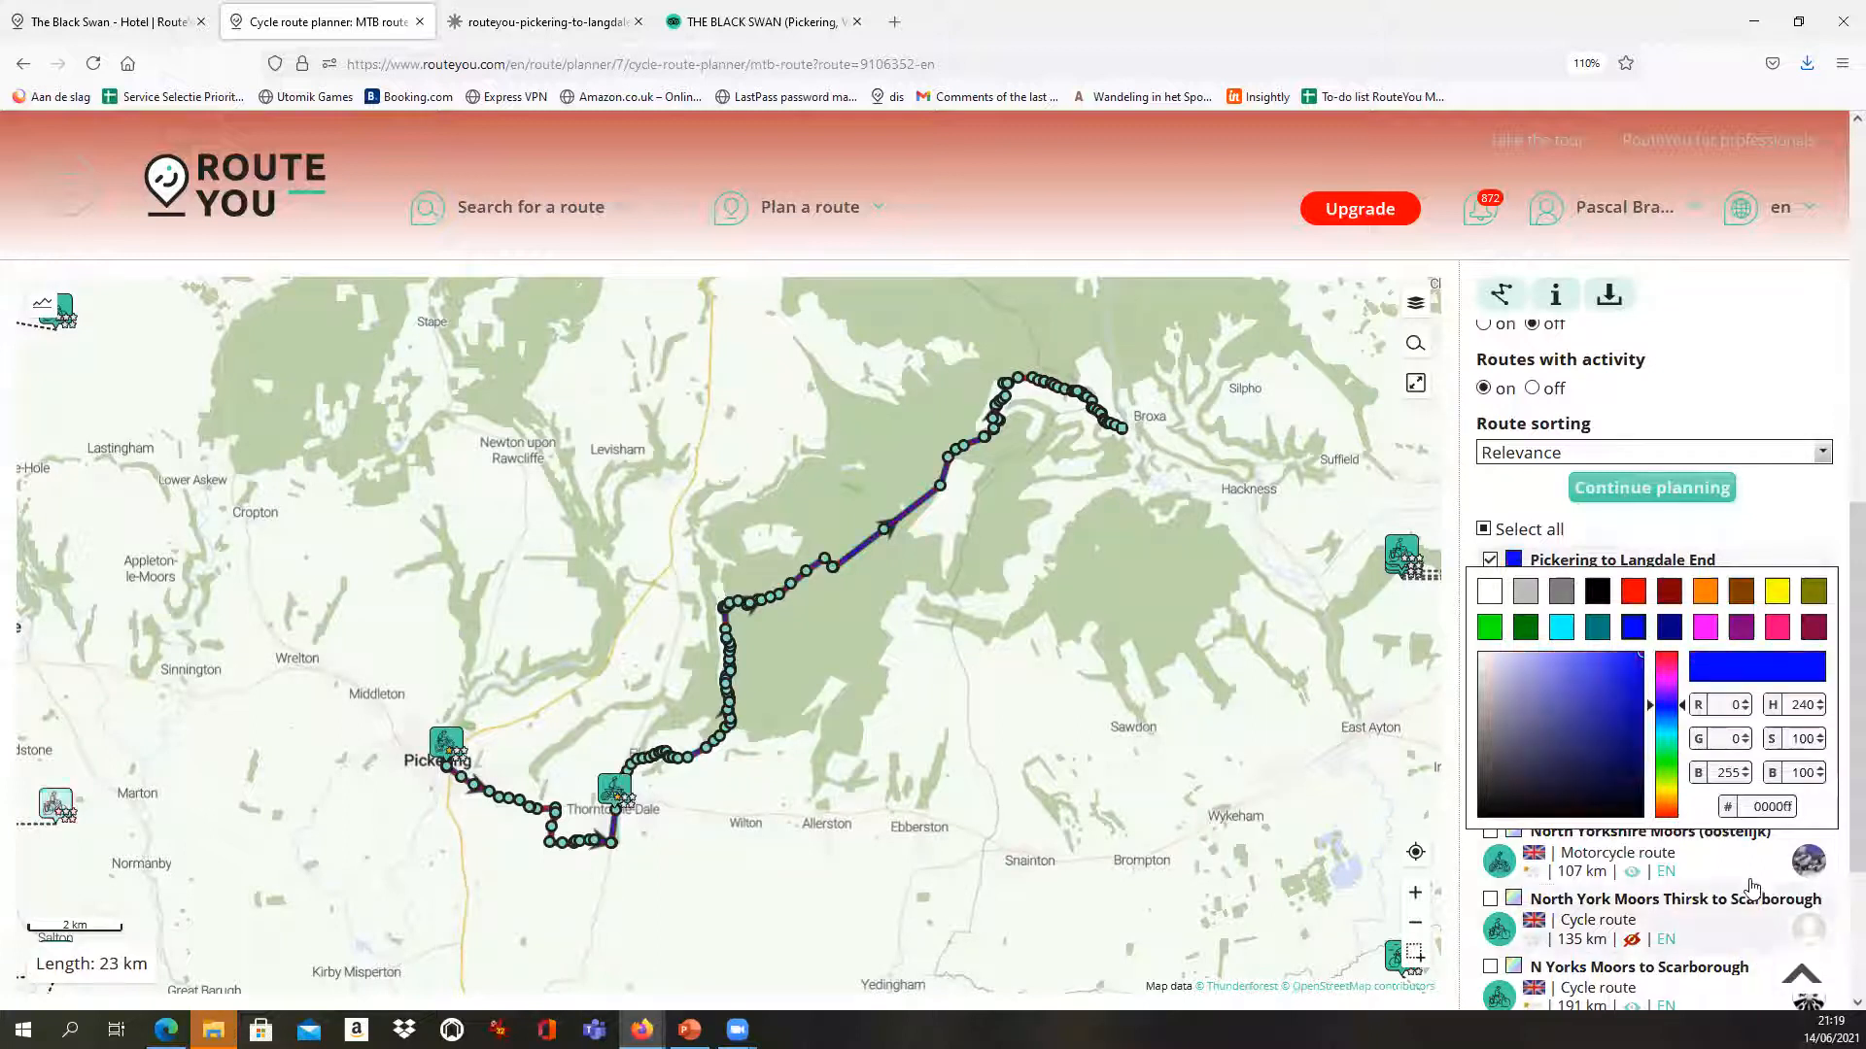
click(1779, 510)
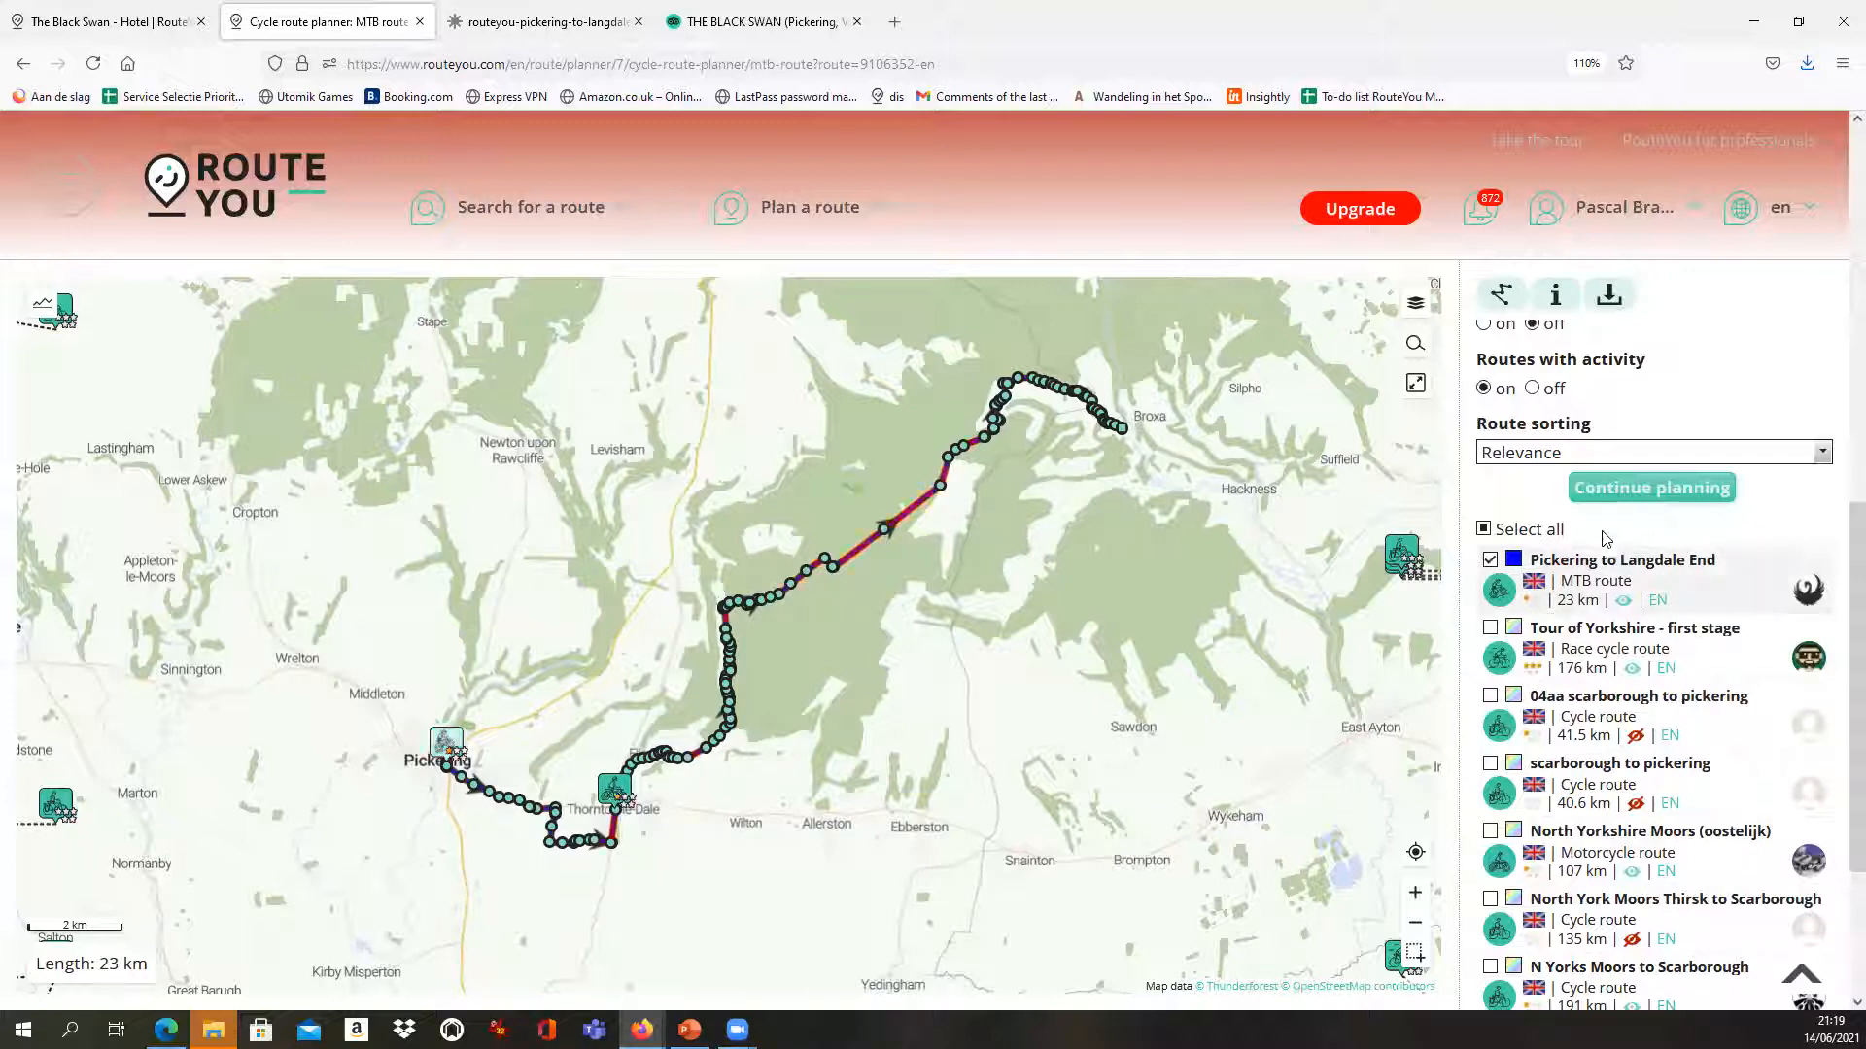
click(1640, 496)
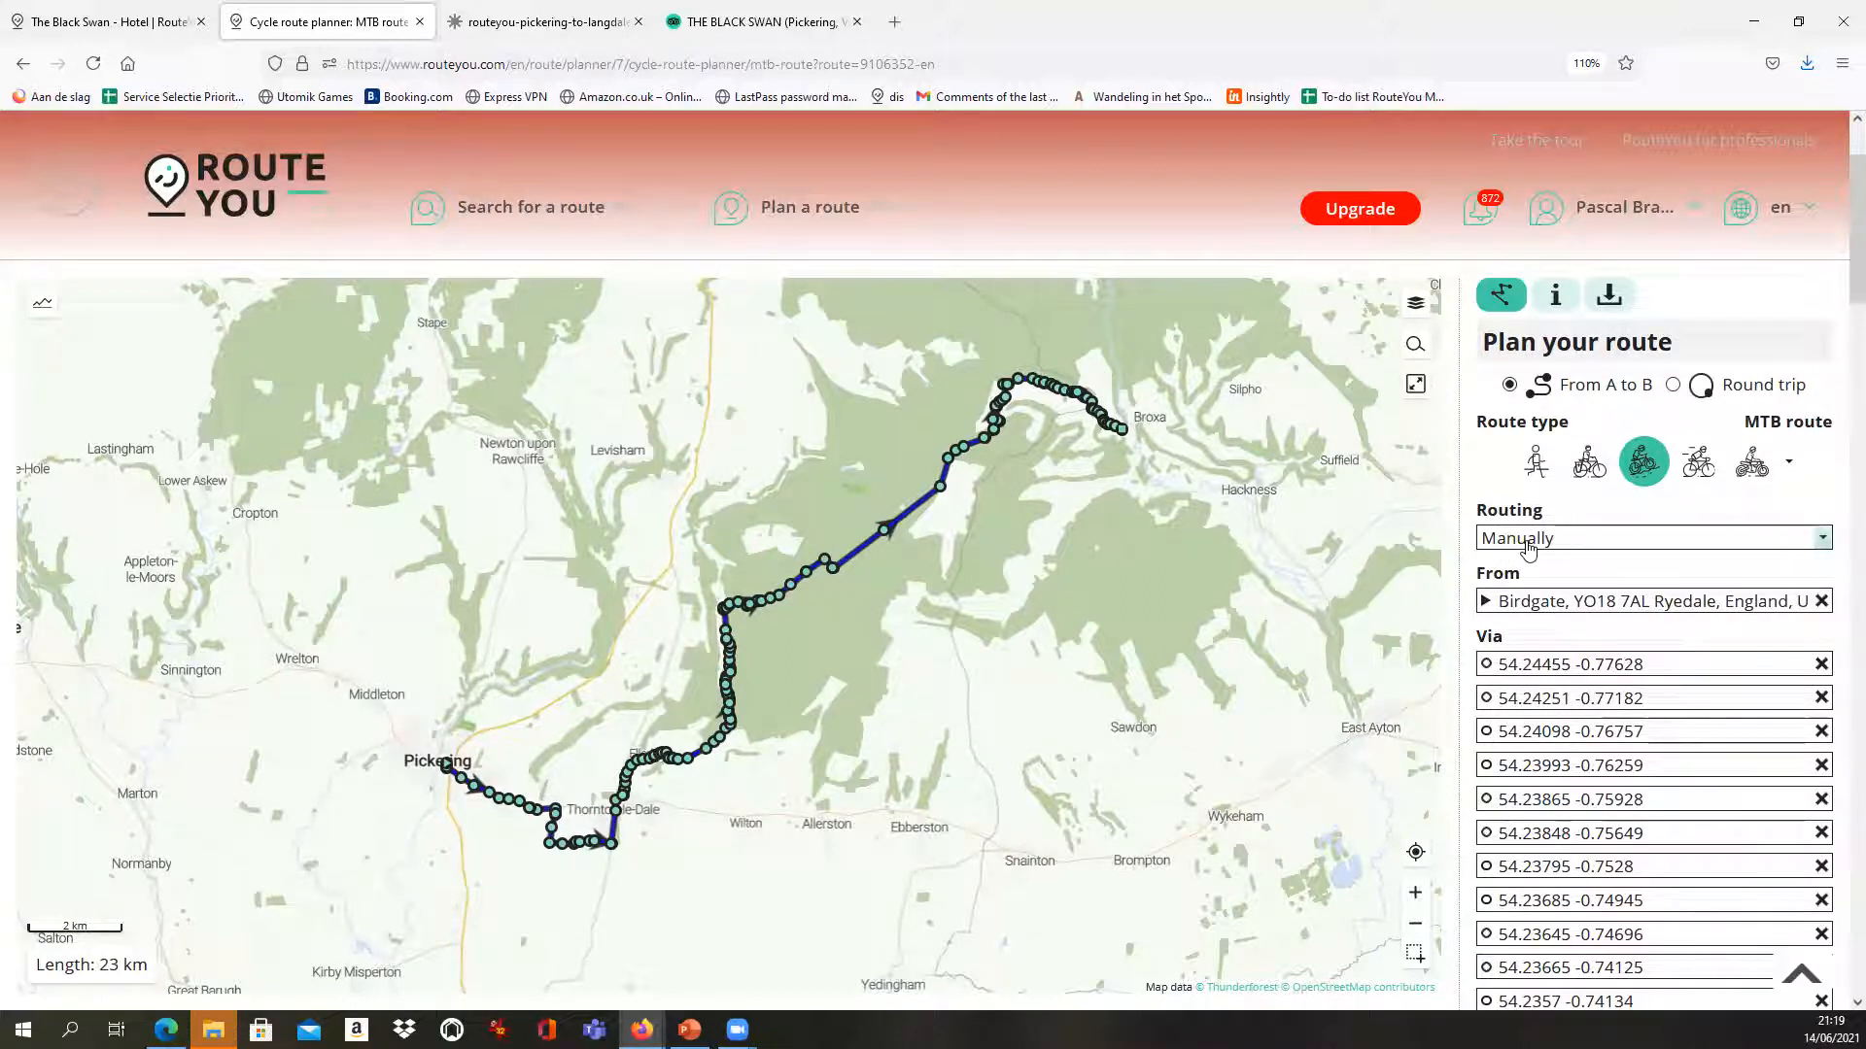
Change the routing method to "Shortest - OSM" and apply it to the full route
scroll(618, 799, up, 1)
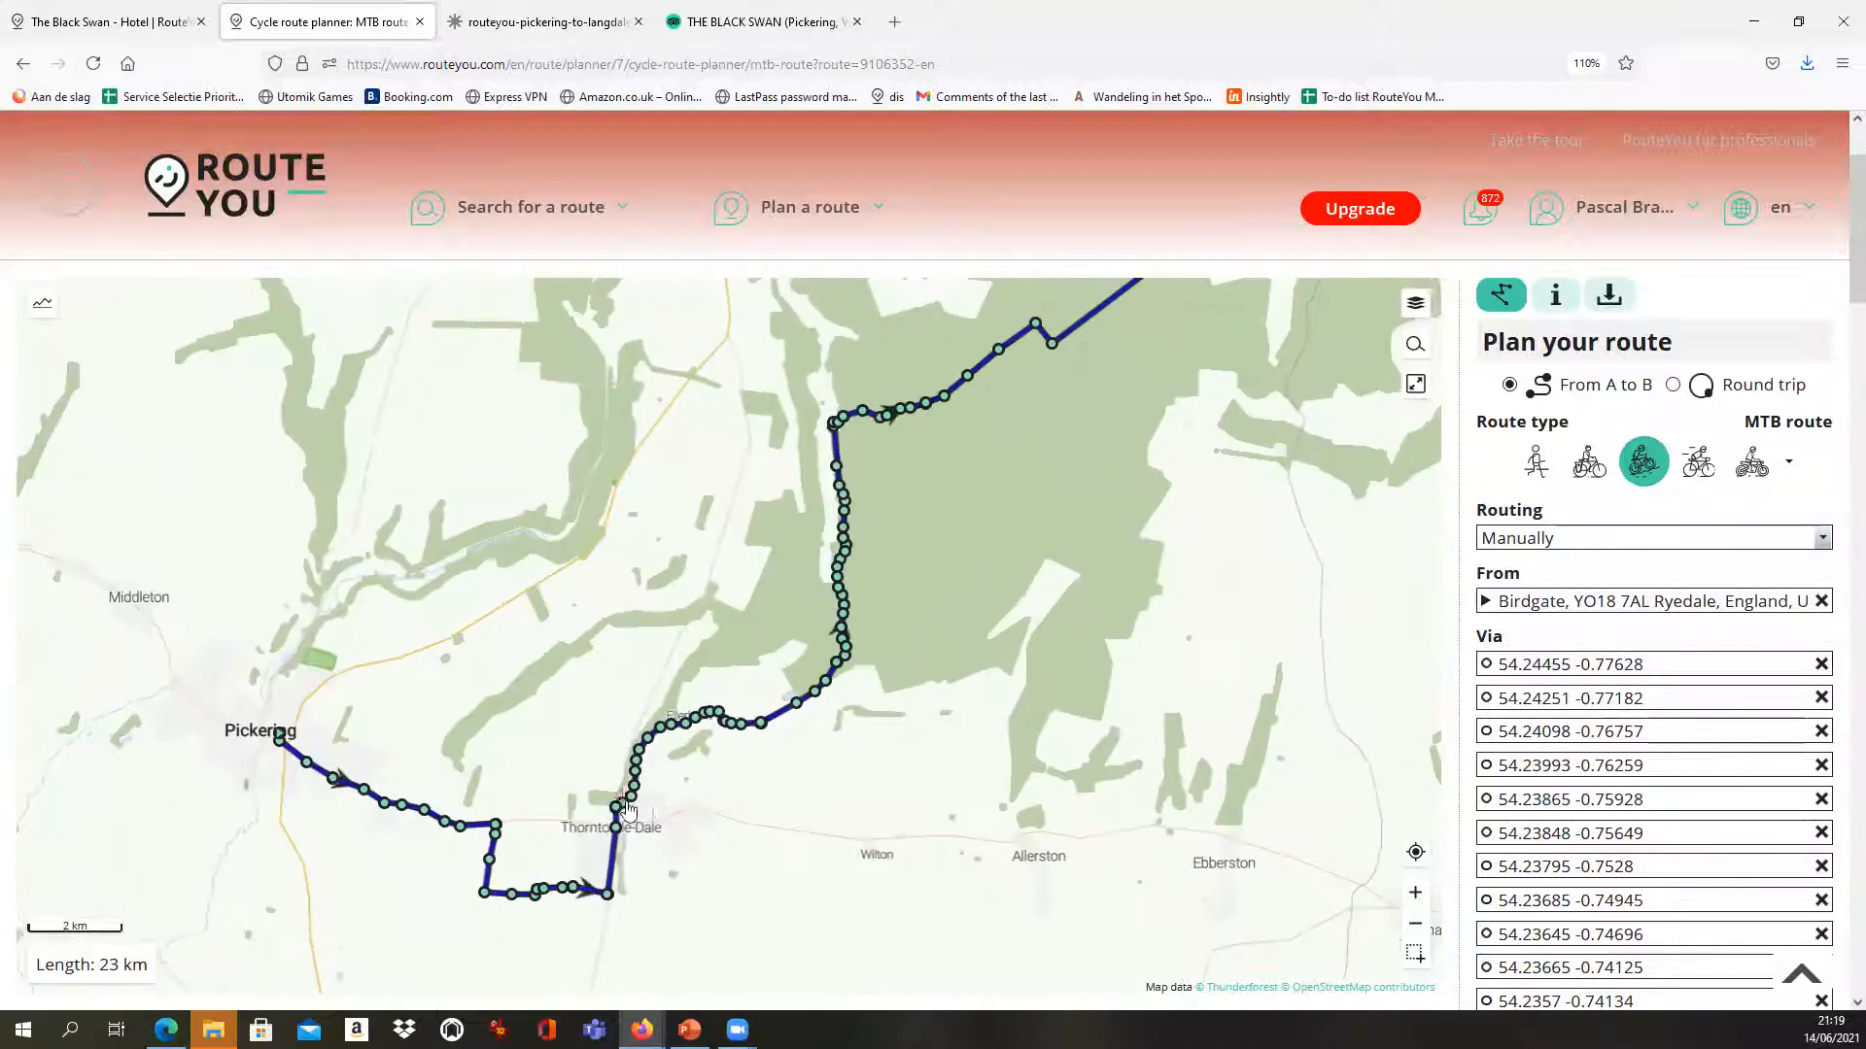
click(1585, 543)
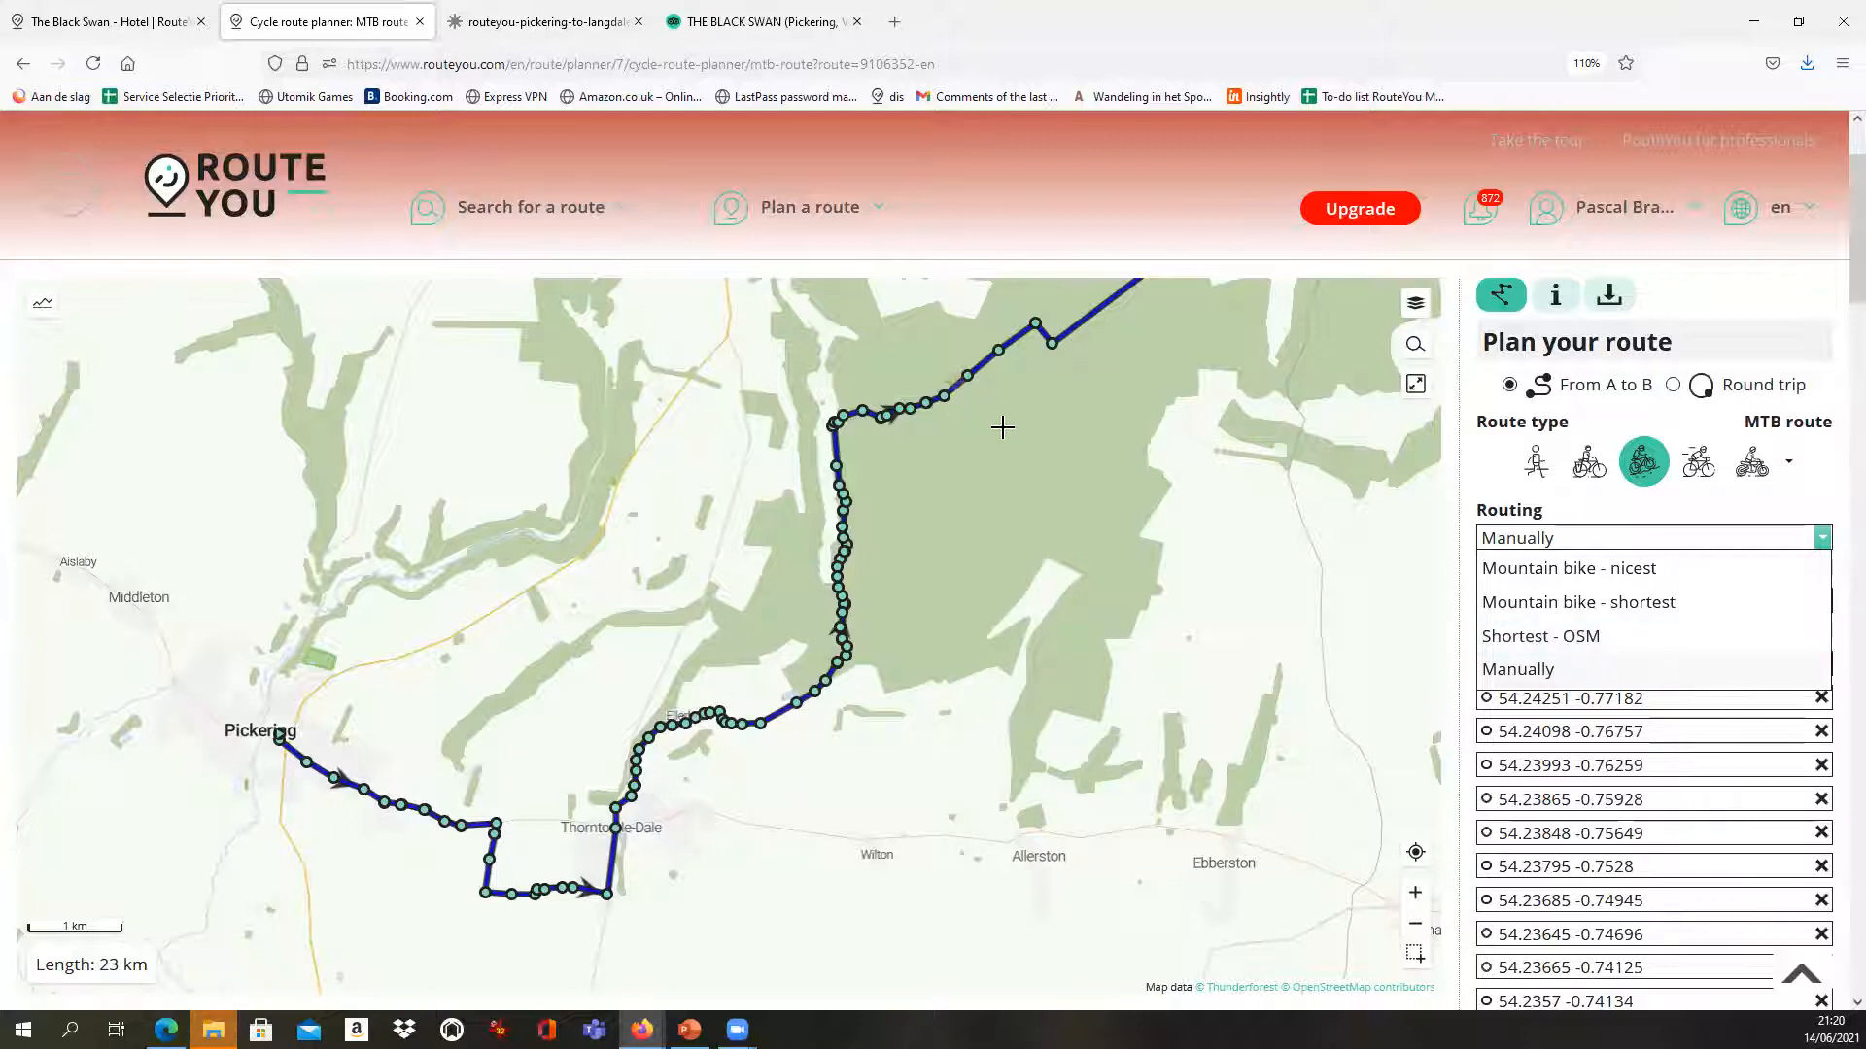
click(1541, 637)
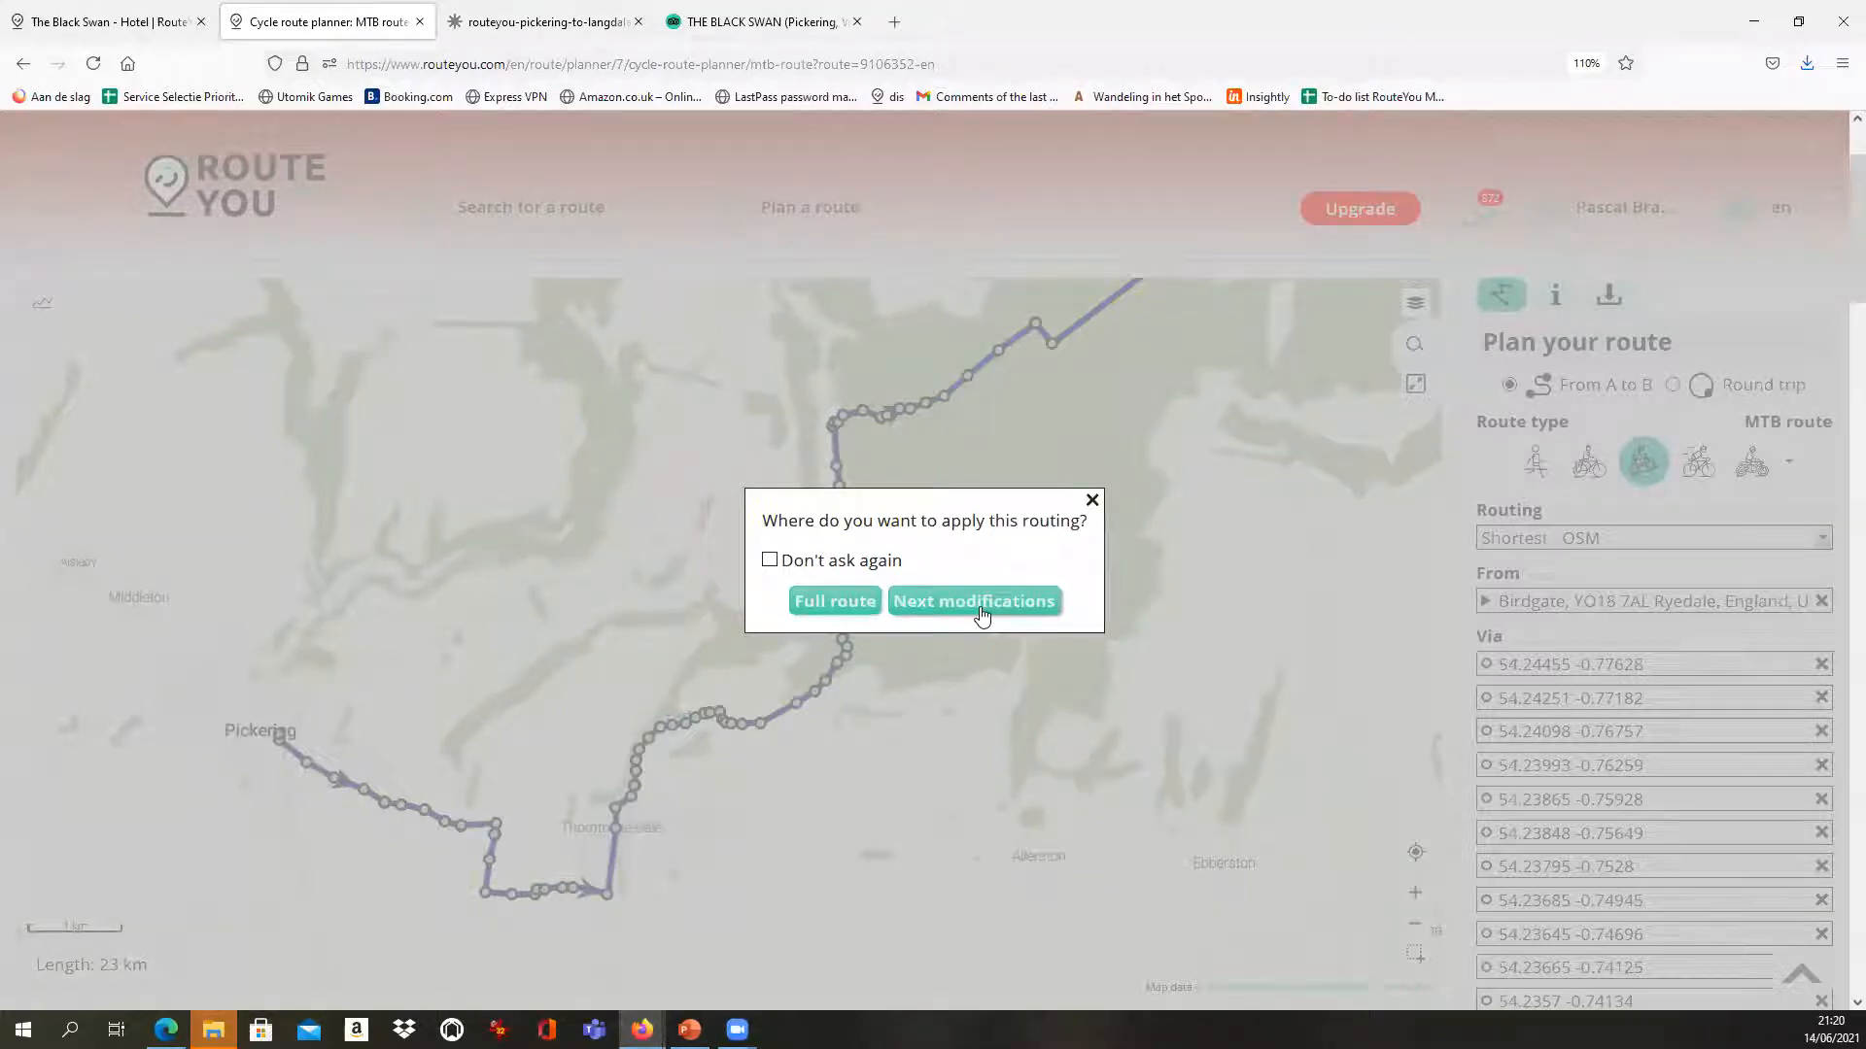
click(831, 605)
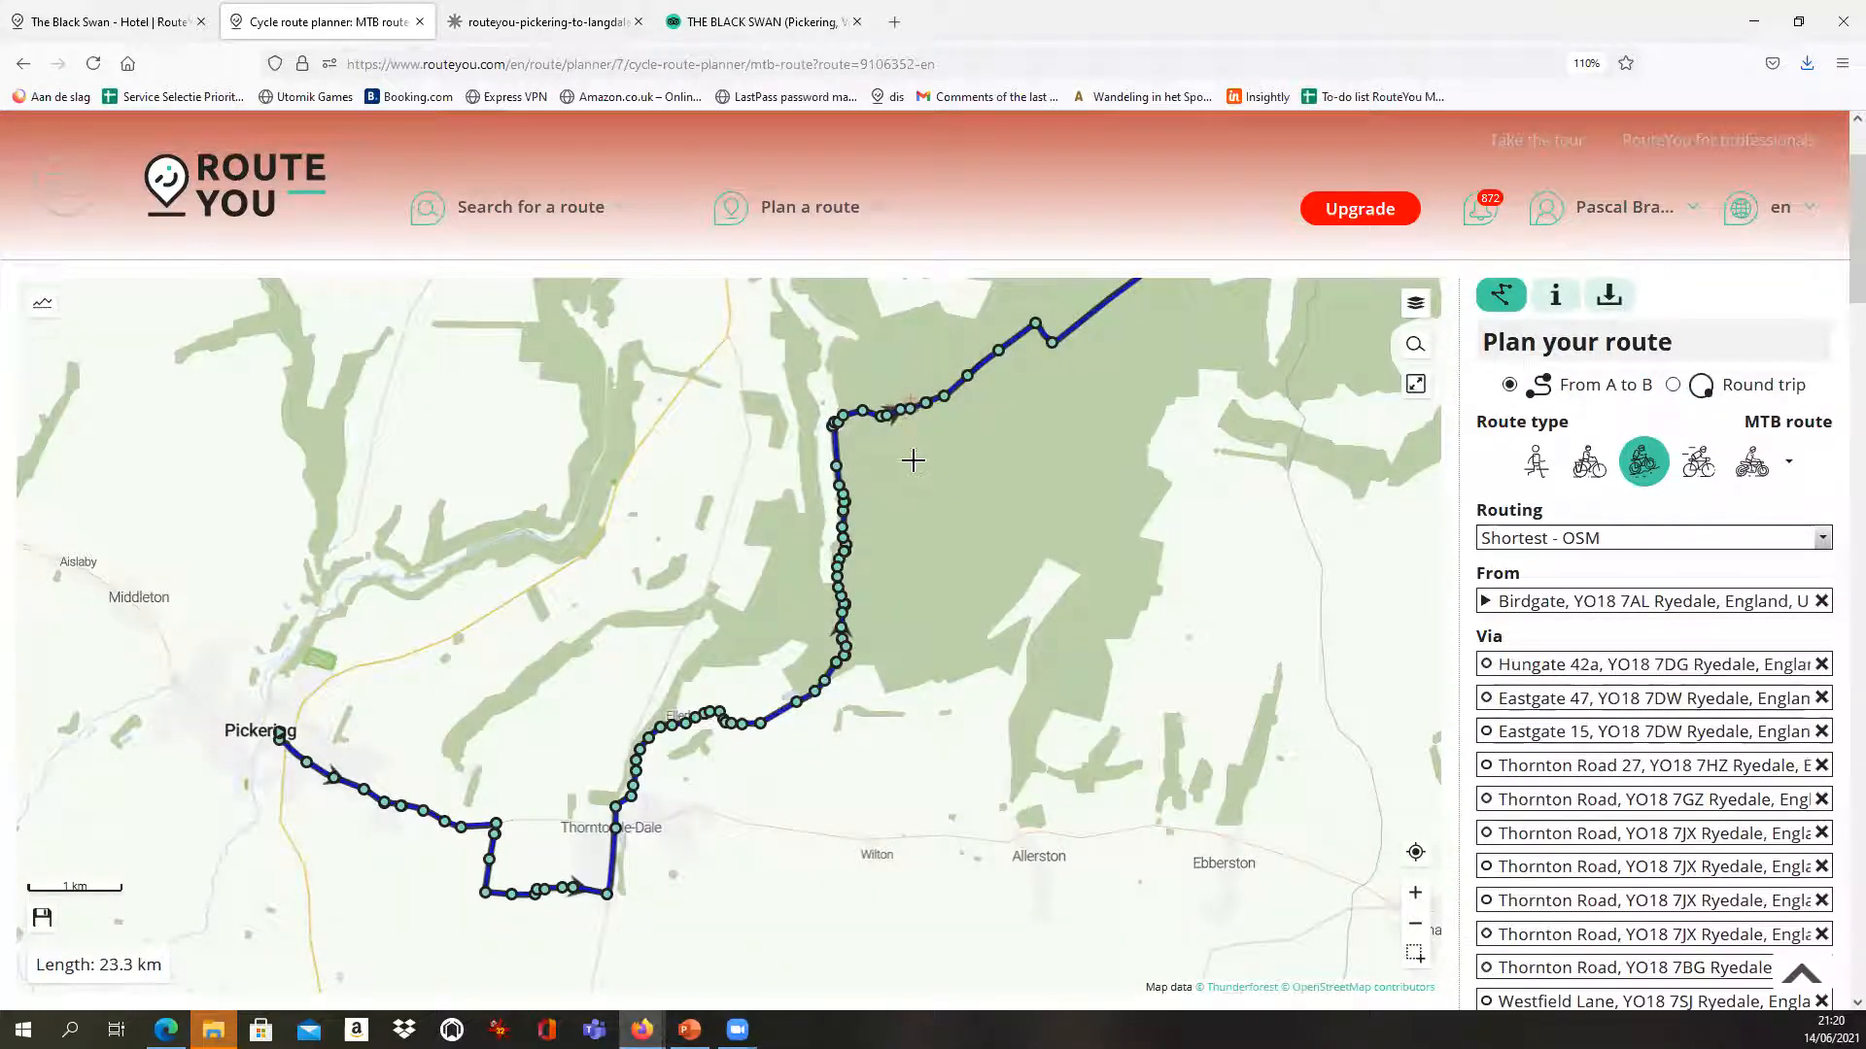
Compare the rerouted line with the blue original along the track beside the pond east of Ellerburn
scroll(804, 714, up, 7)
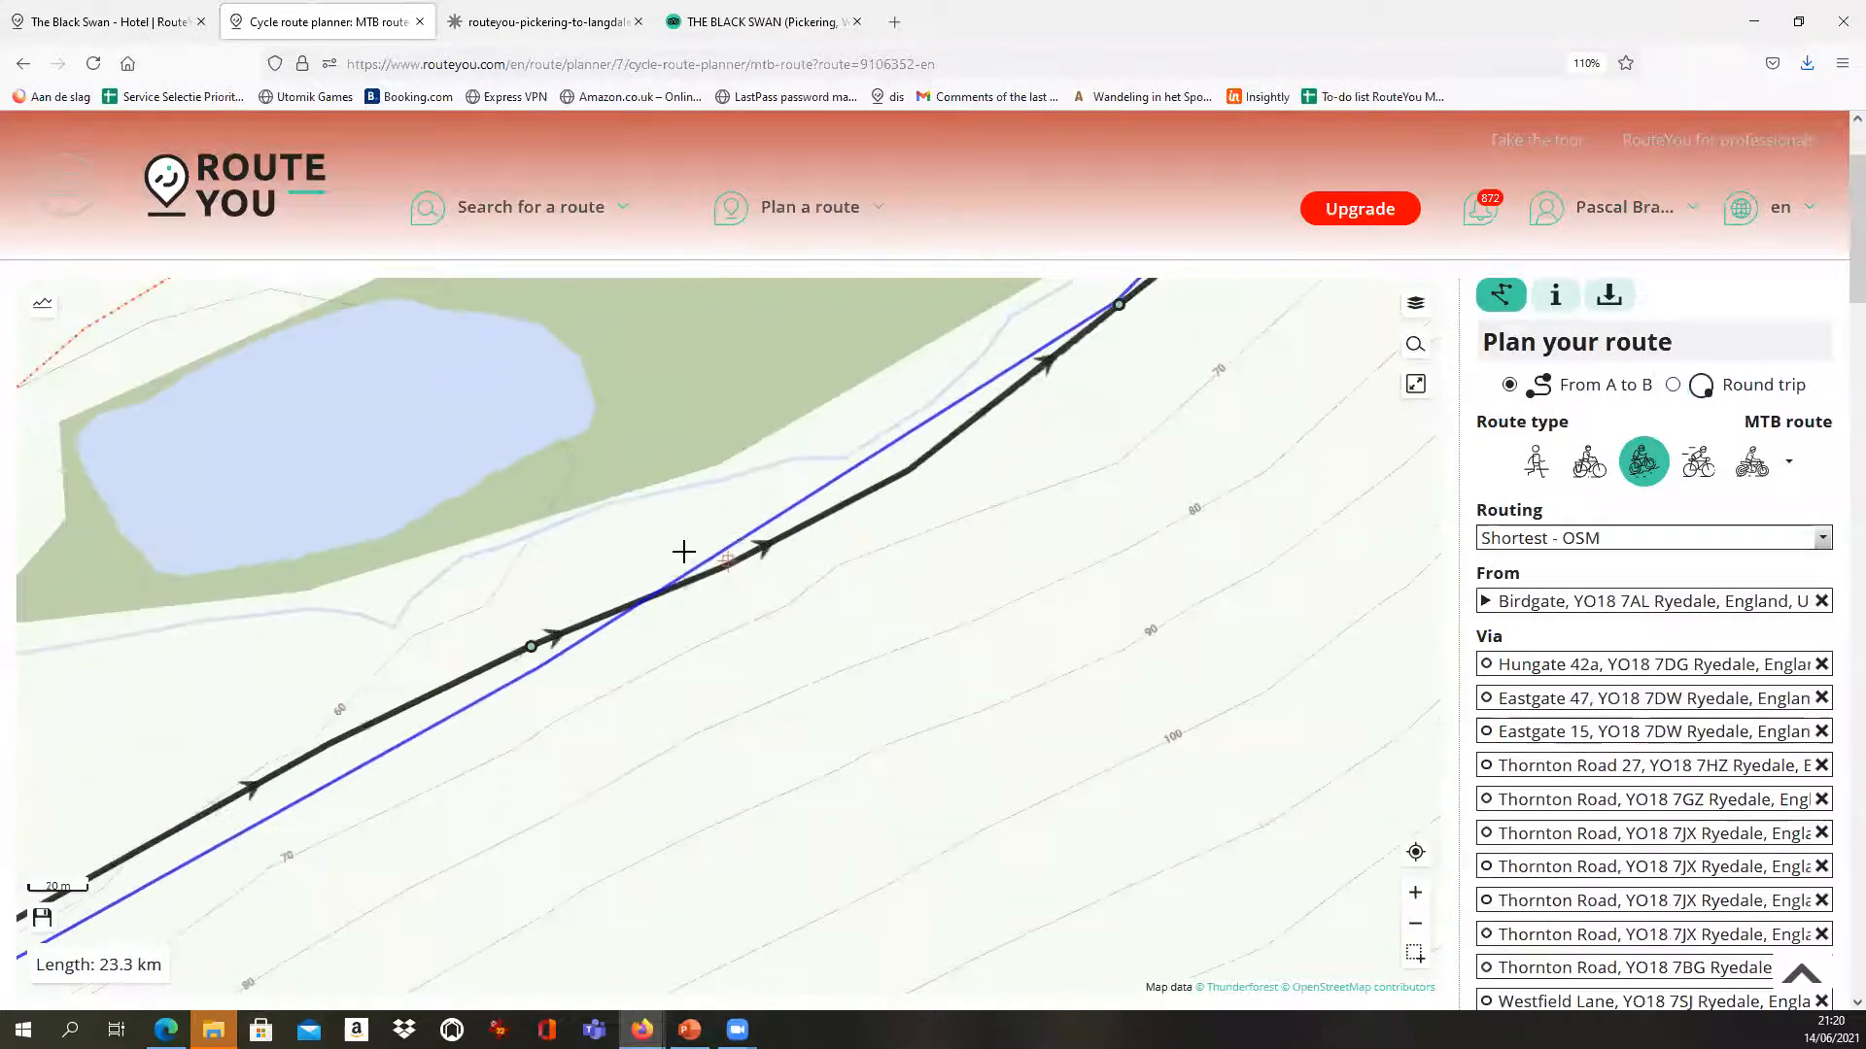
scroll(705, 578, down, 2)
scroll(701, 586, down, 1)
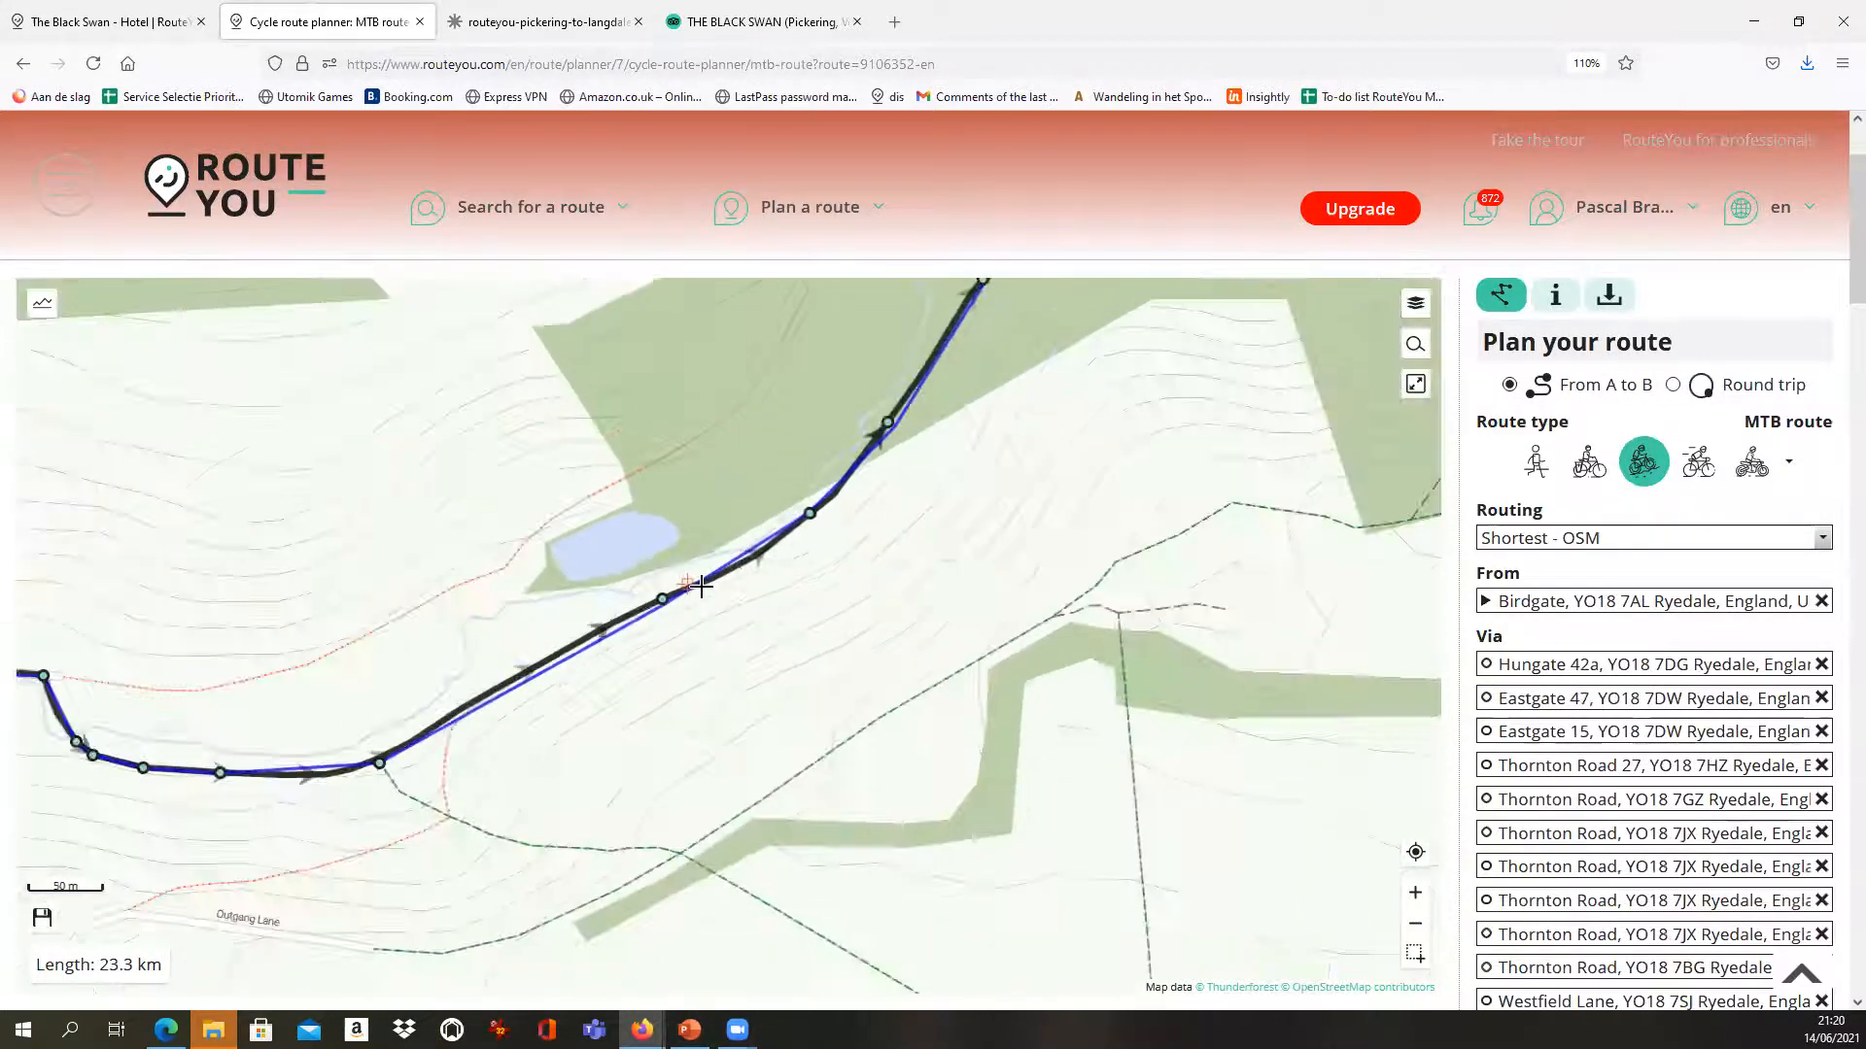
scroll(700, 586, up, 1)
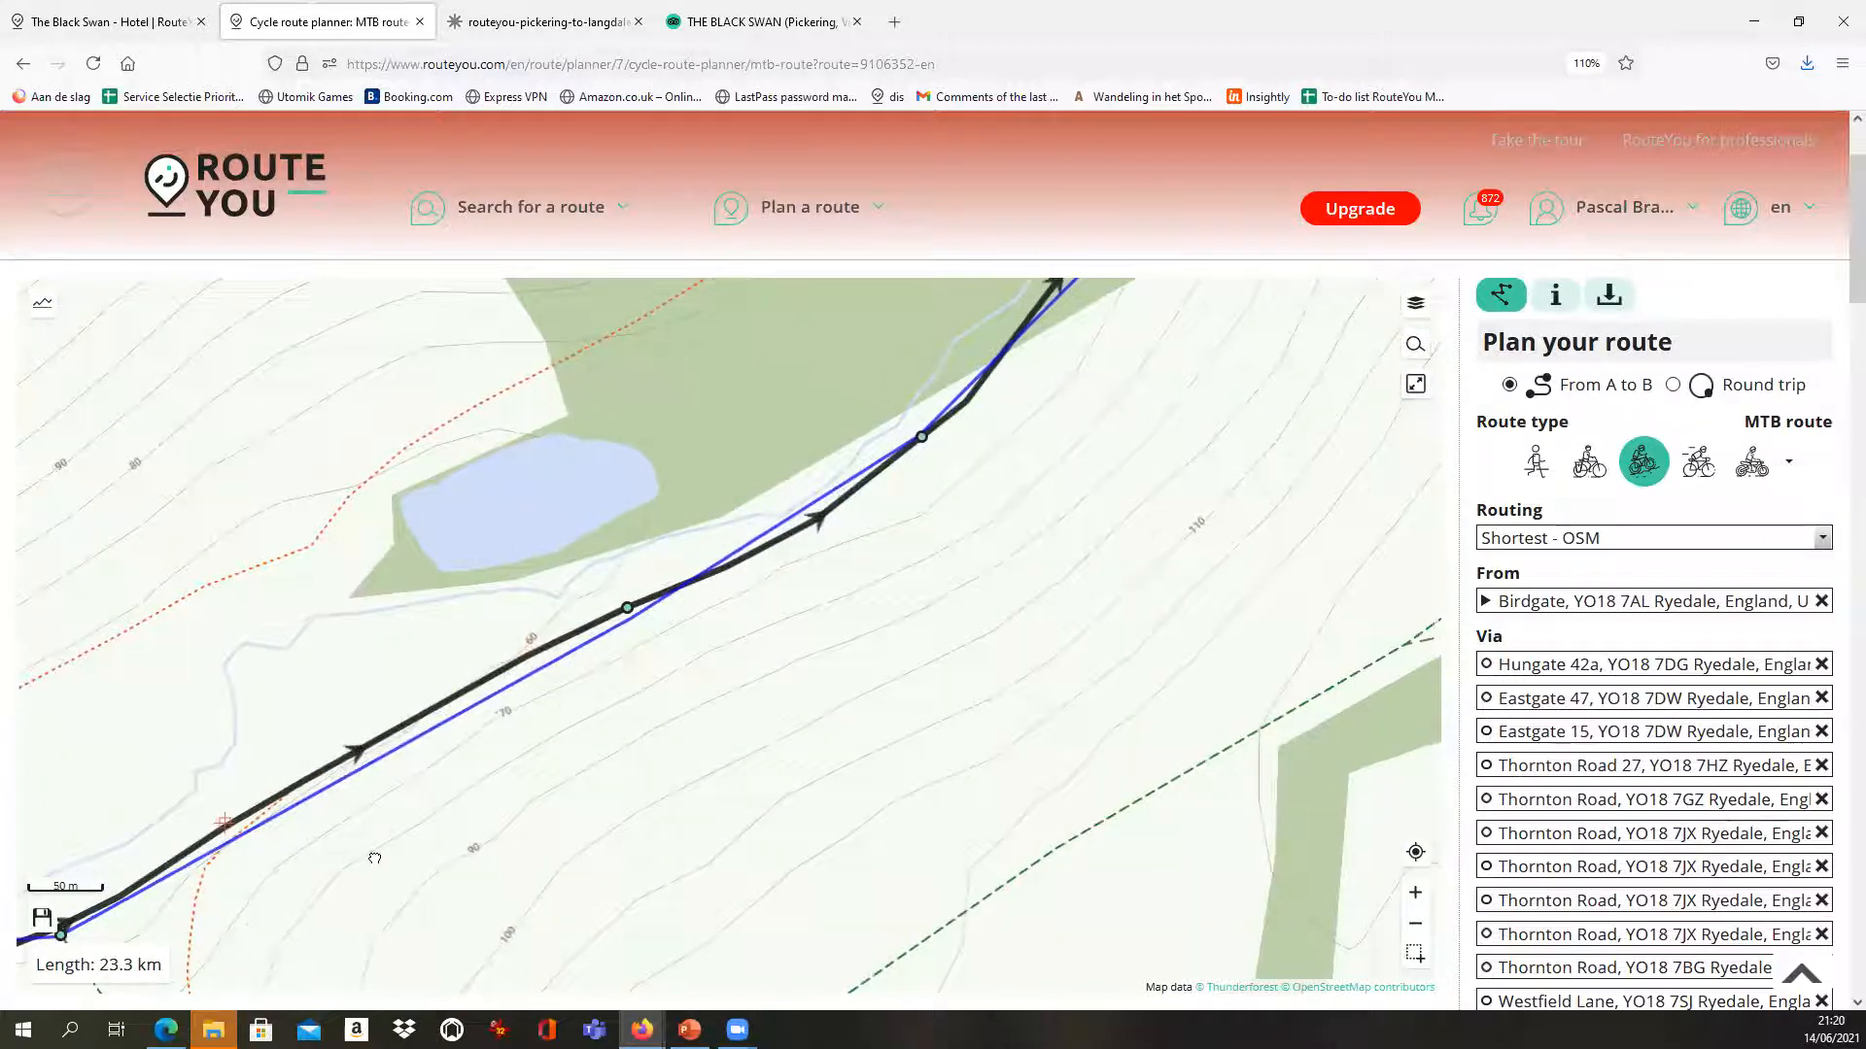
drag(375, 854, 723, 641)
drag(1004, 475, 858, 642)
scroll(708, 637, up, 1)
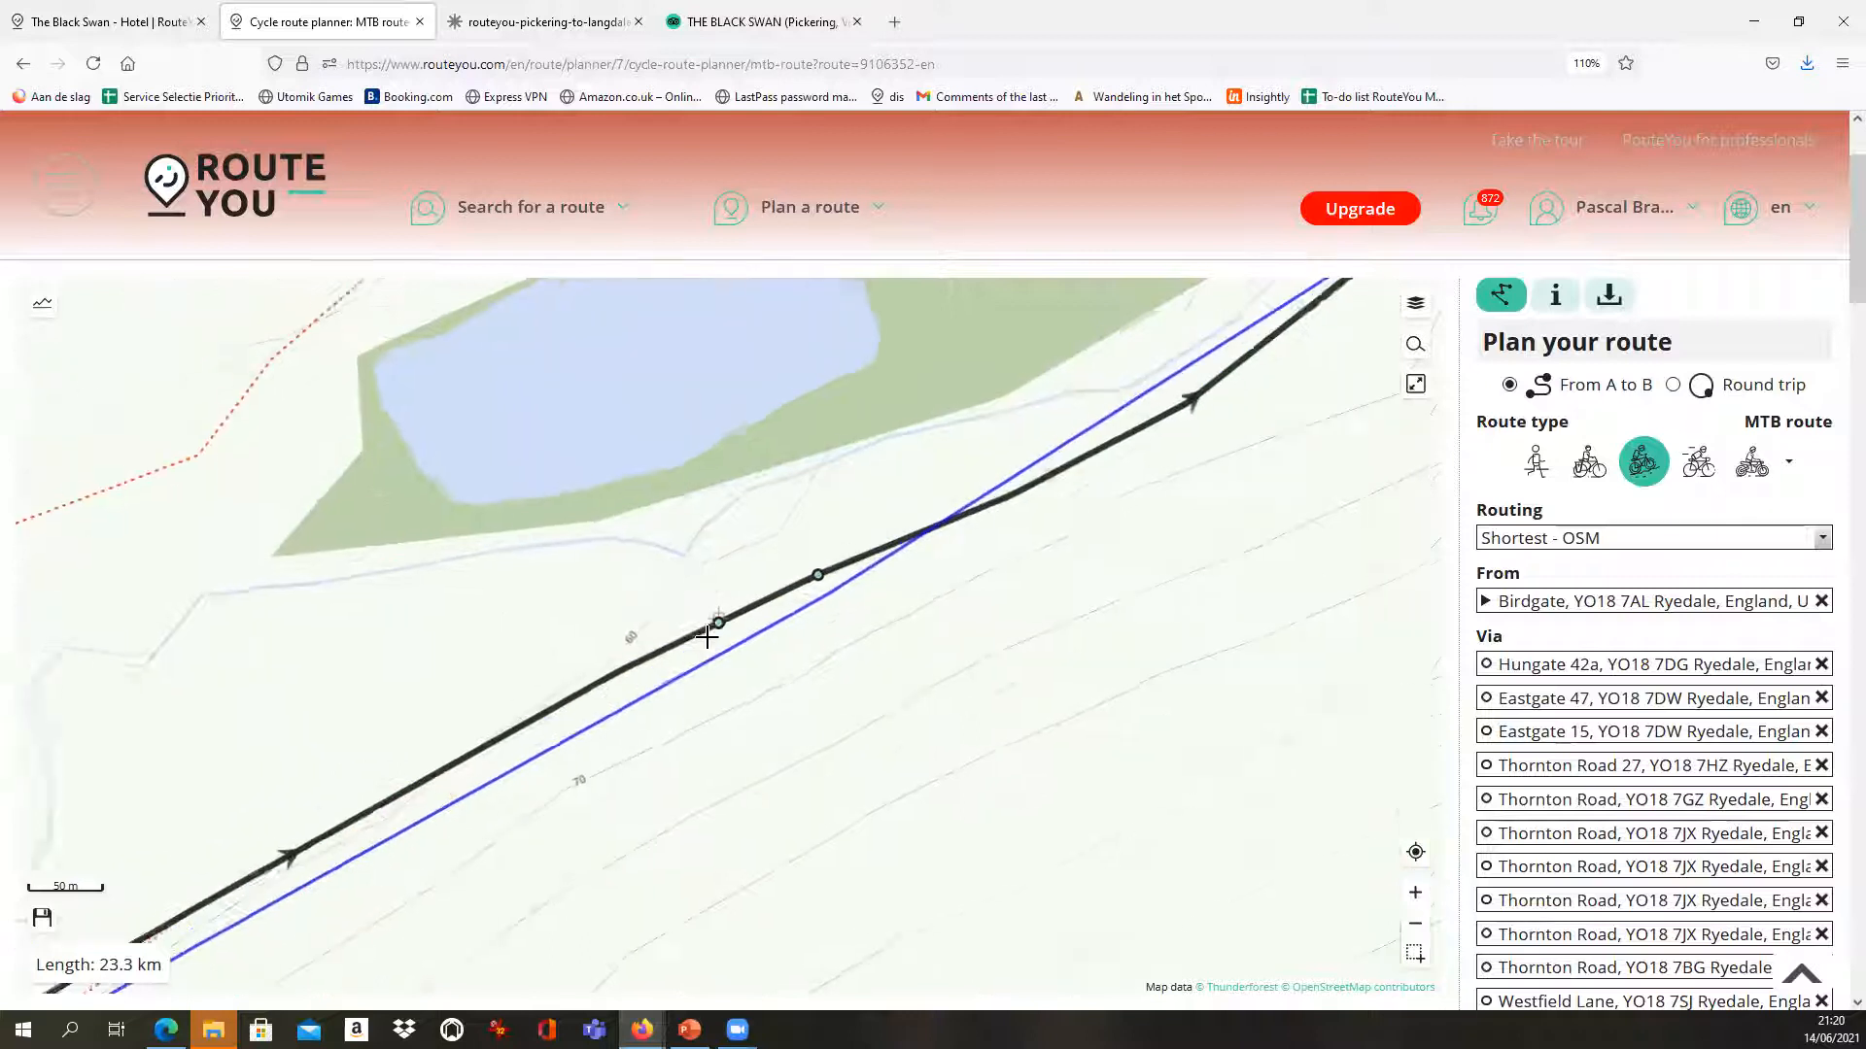
Move the via point at the path junction southwest of the pond onto the main track to remove the small side spur
scroll(708, 636, down, 1)
drag(500, 822, 837, 528)
scroll(808, 550, up, 1)
scroll(715, 531, up, 1)
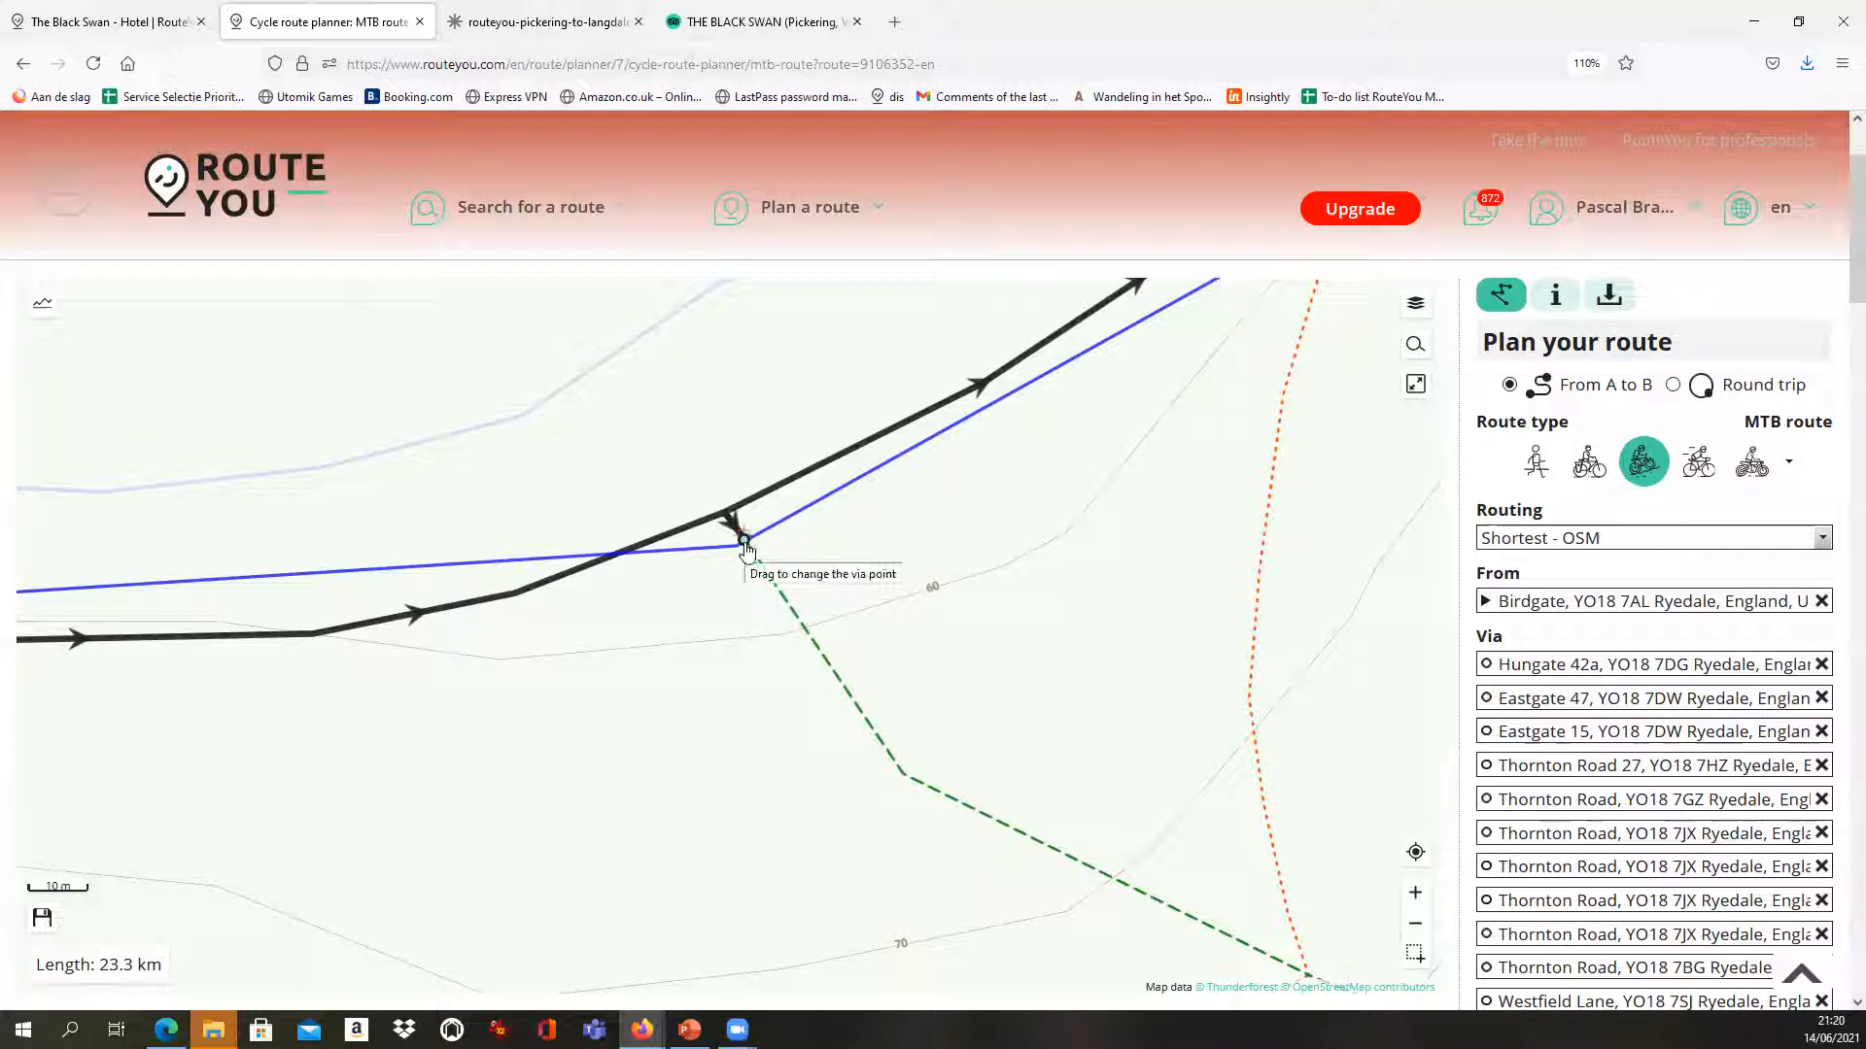
drag(743, 544, 783, 480)
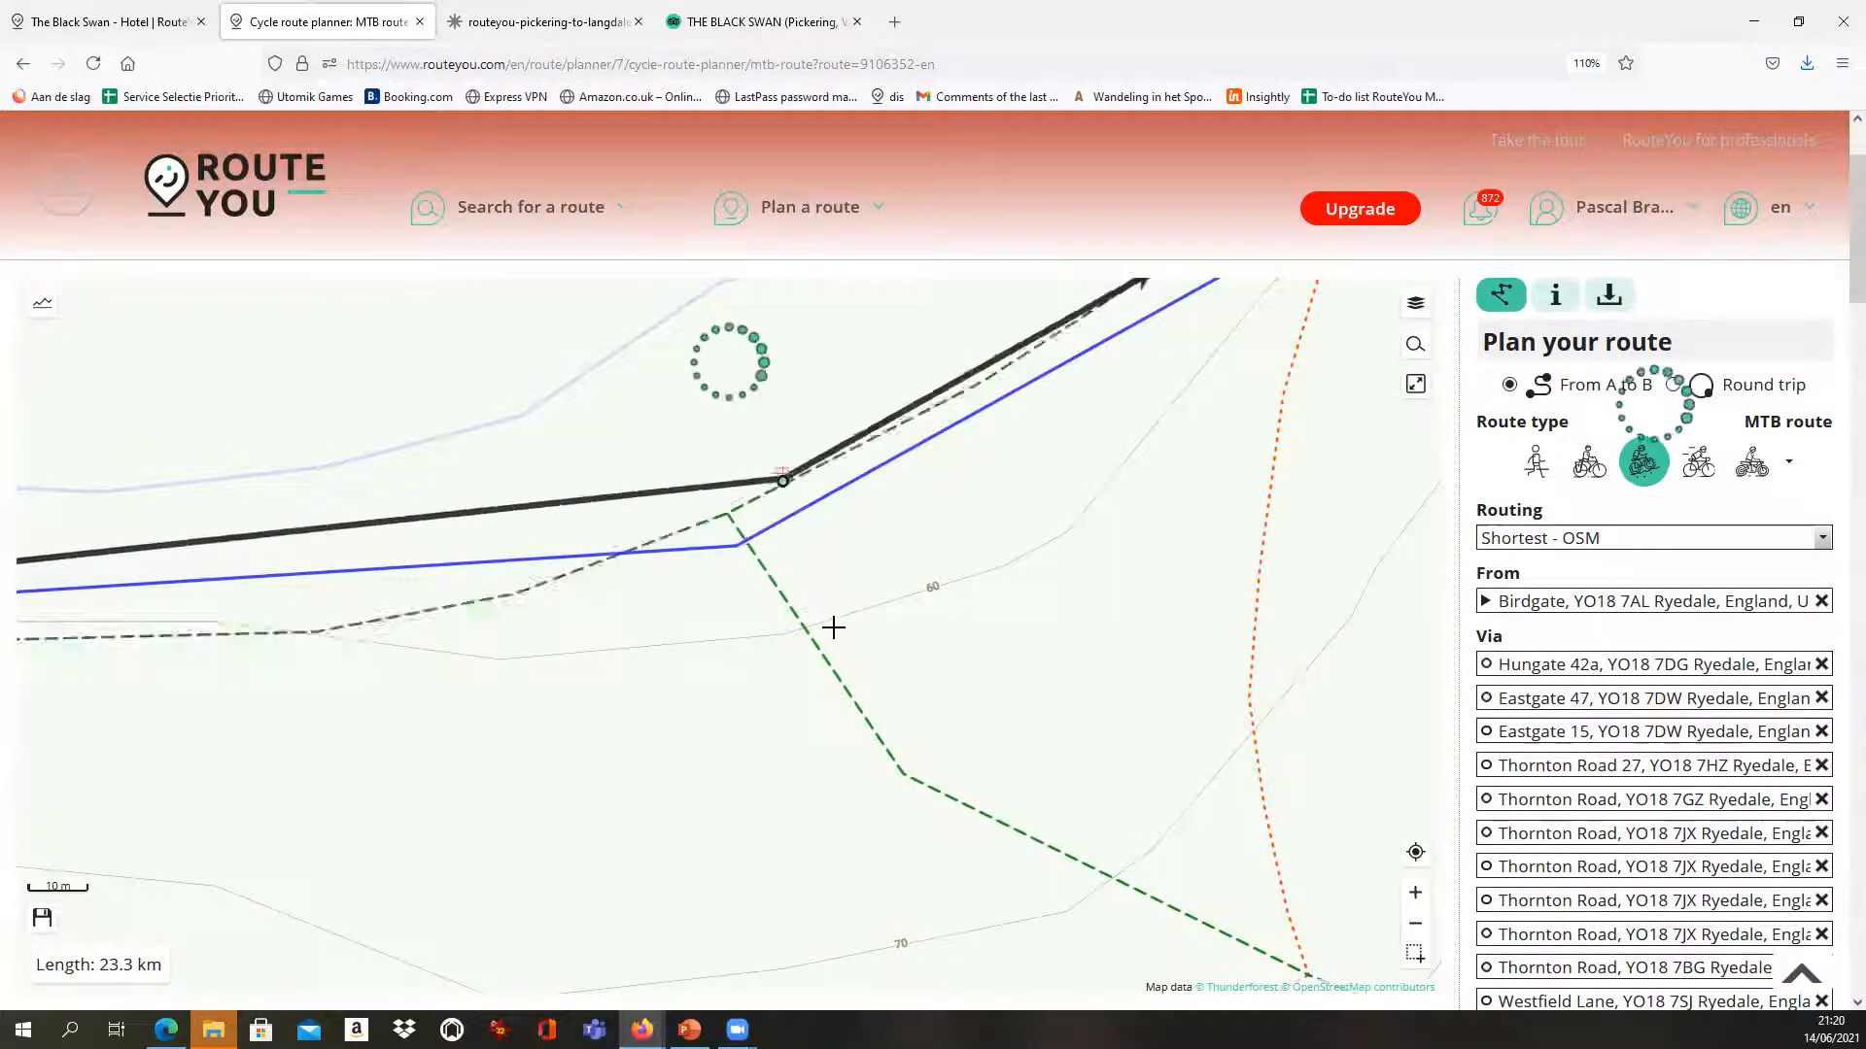
Compare the rerouted line with the blue original along Ellerburn Road, from the track east of Ellerburn back to Thornton-le-Dale
scroll(833, 625, down, 2)
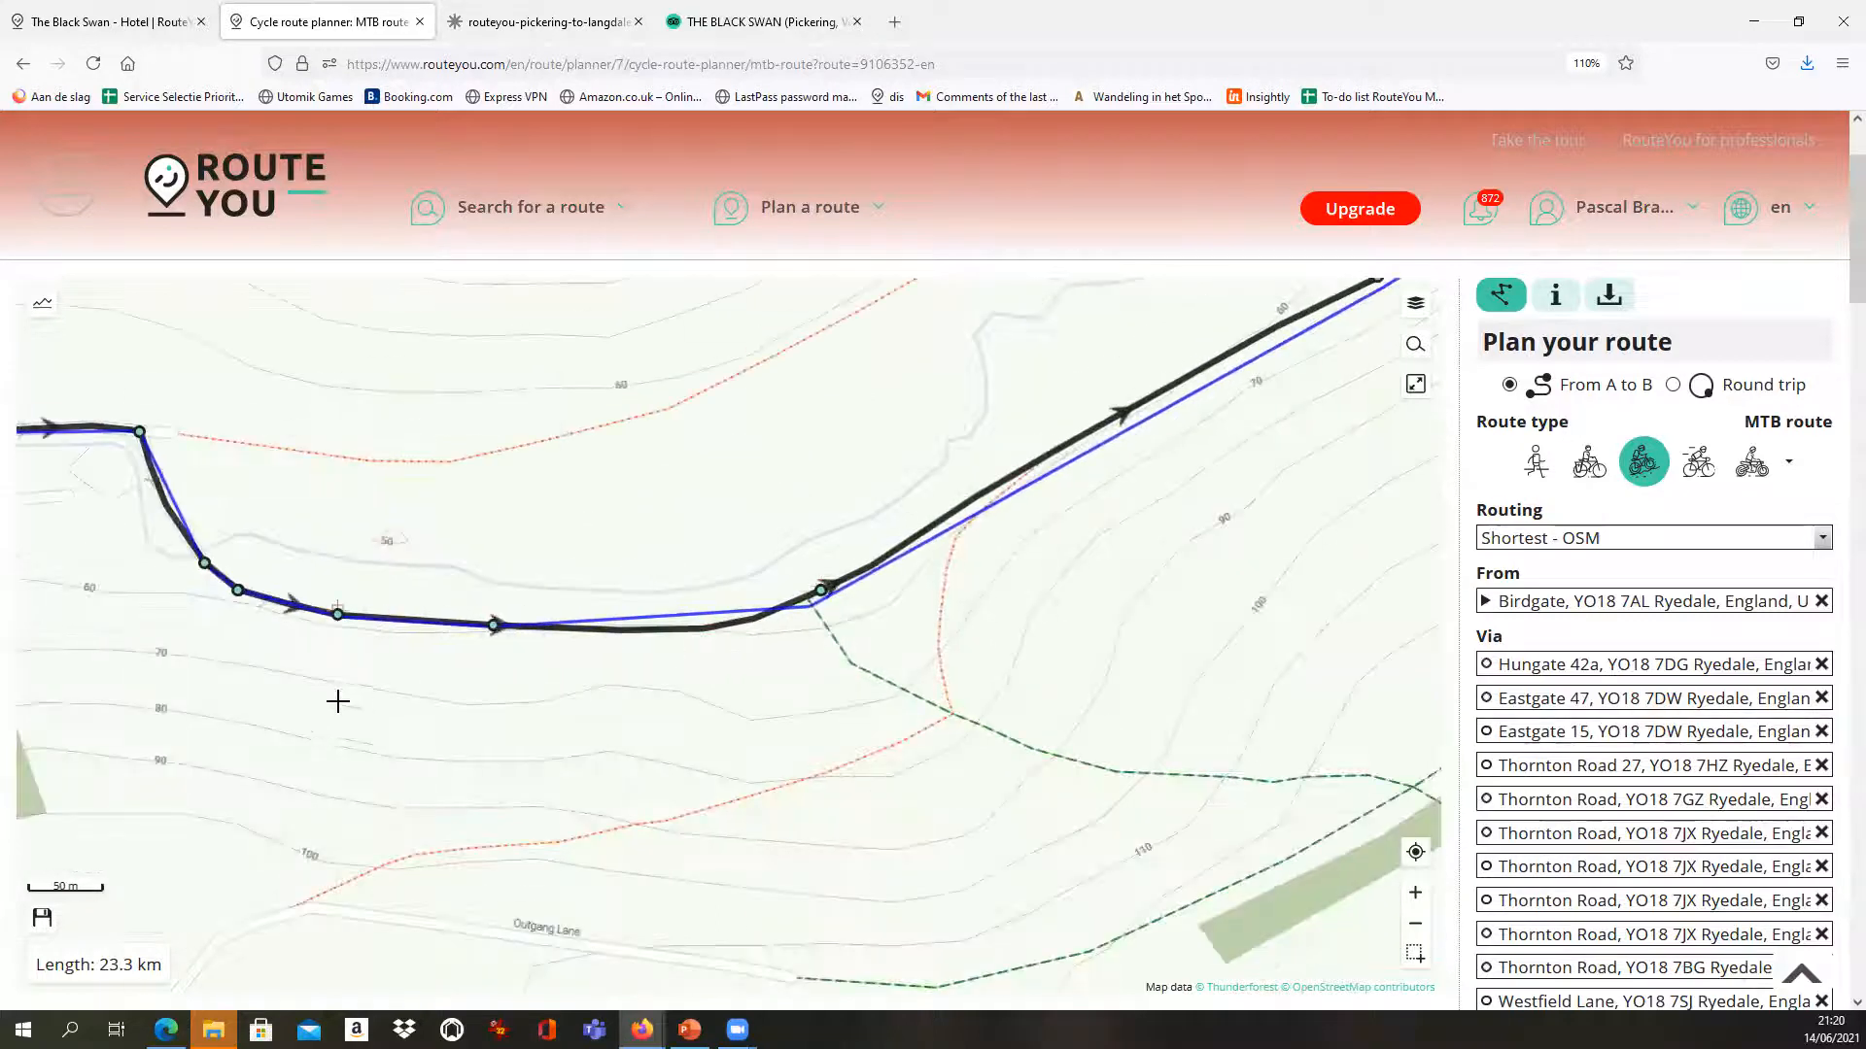
drag(324, 666, 851, 690)
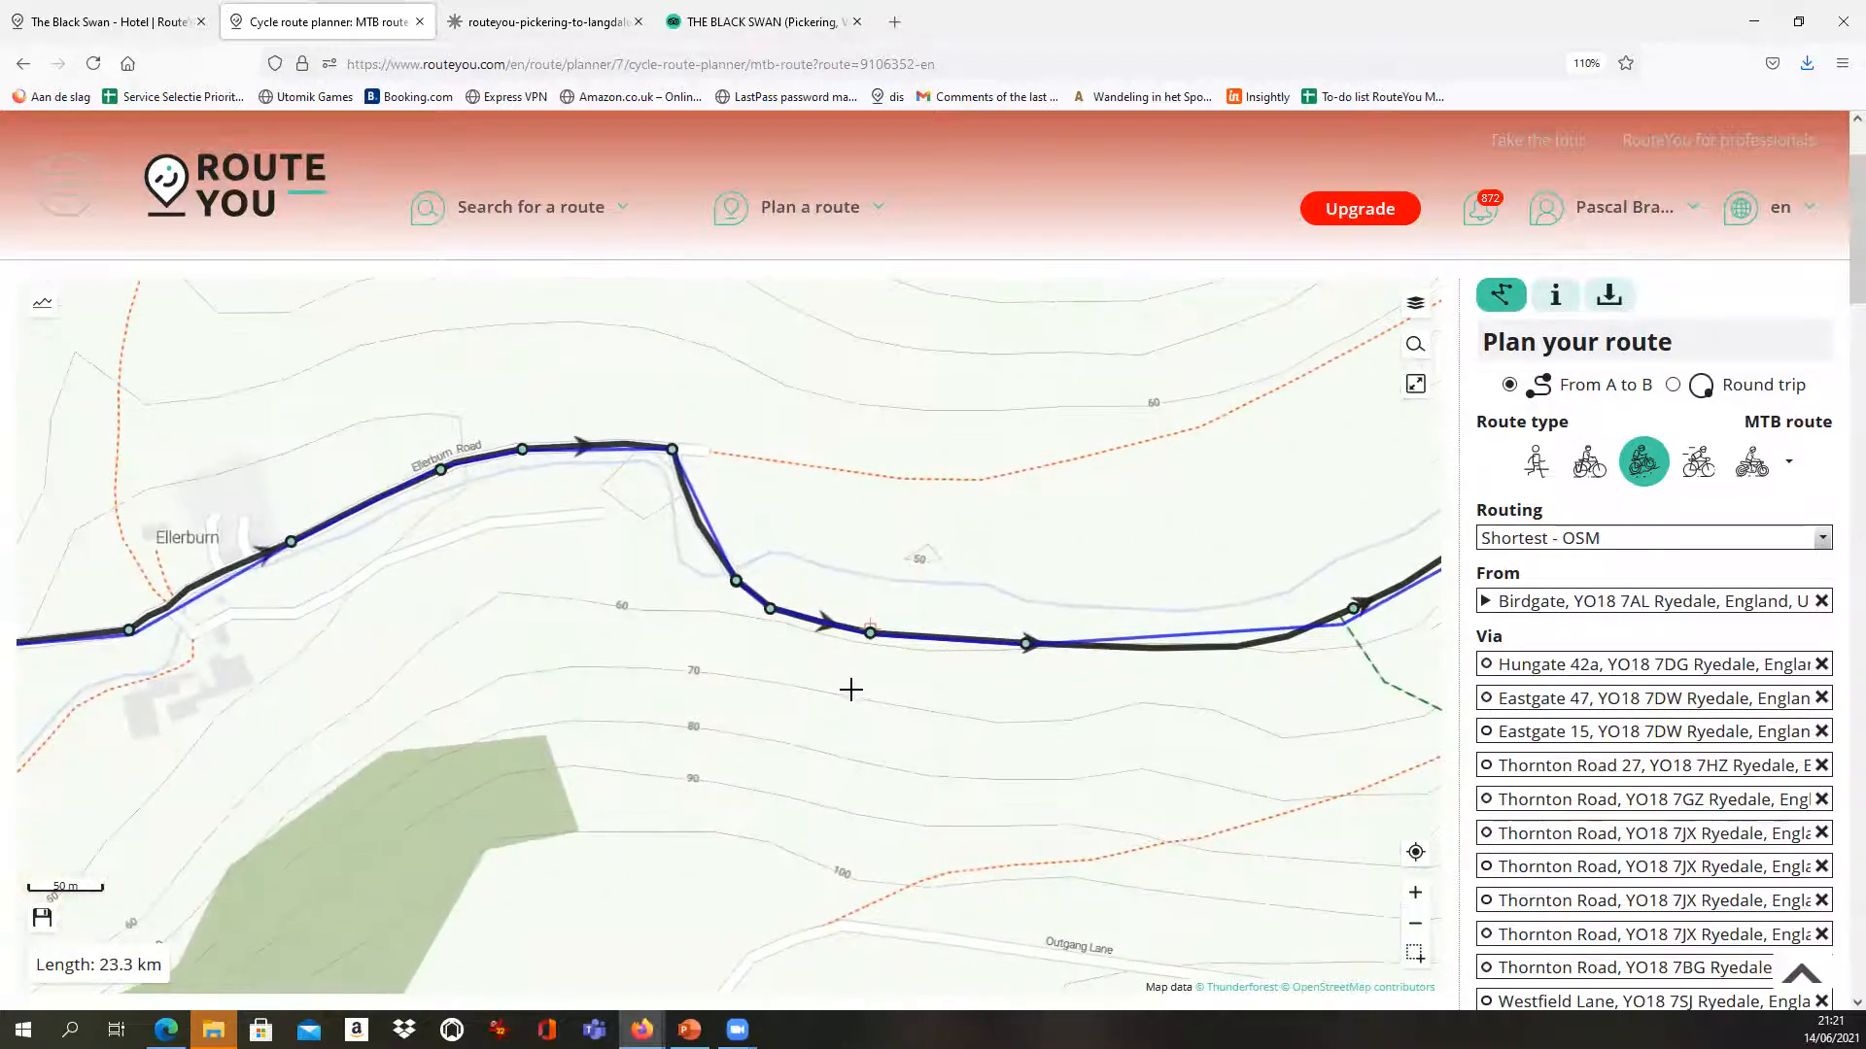
scroll(673, 457, up, 2)
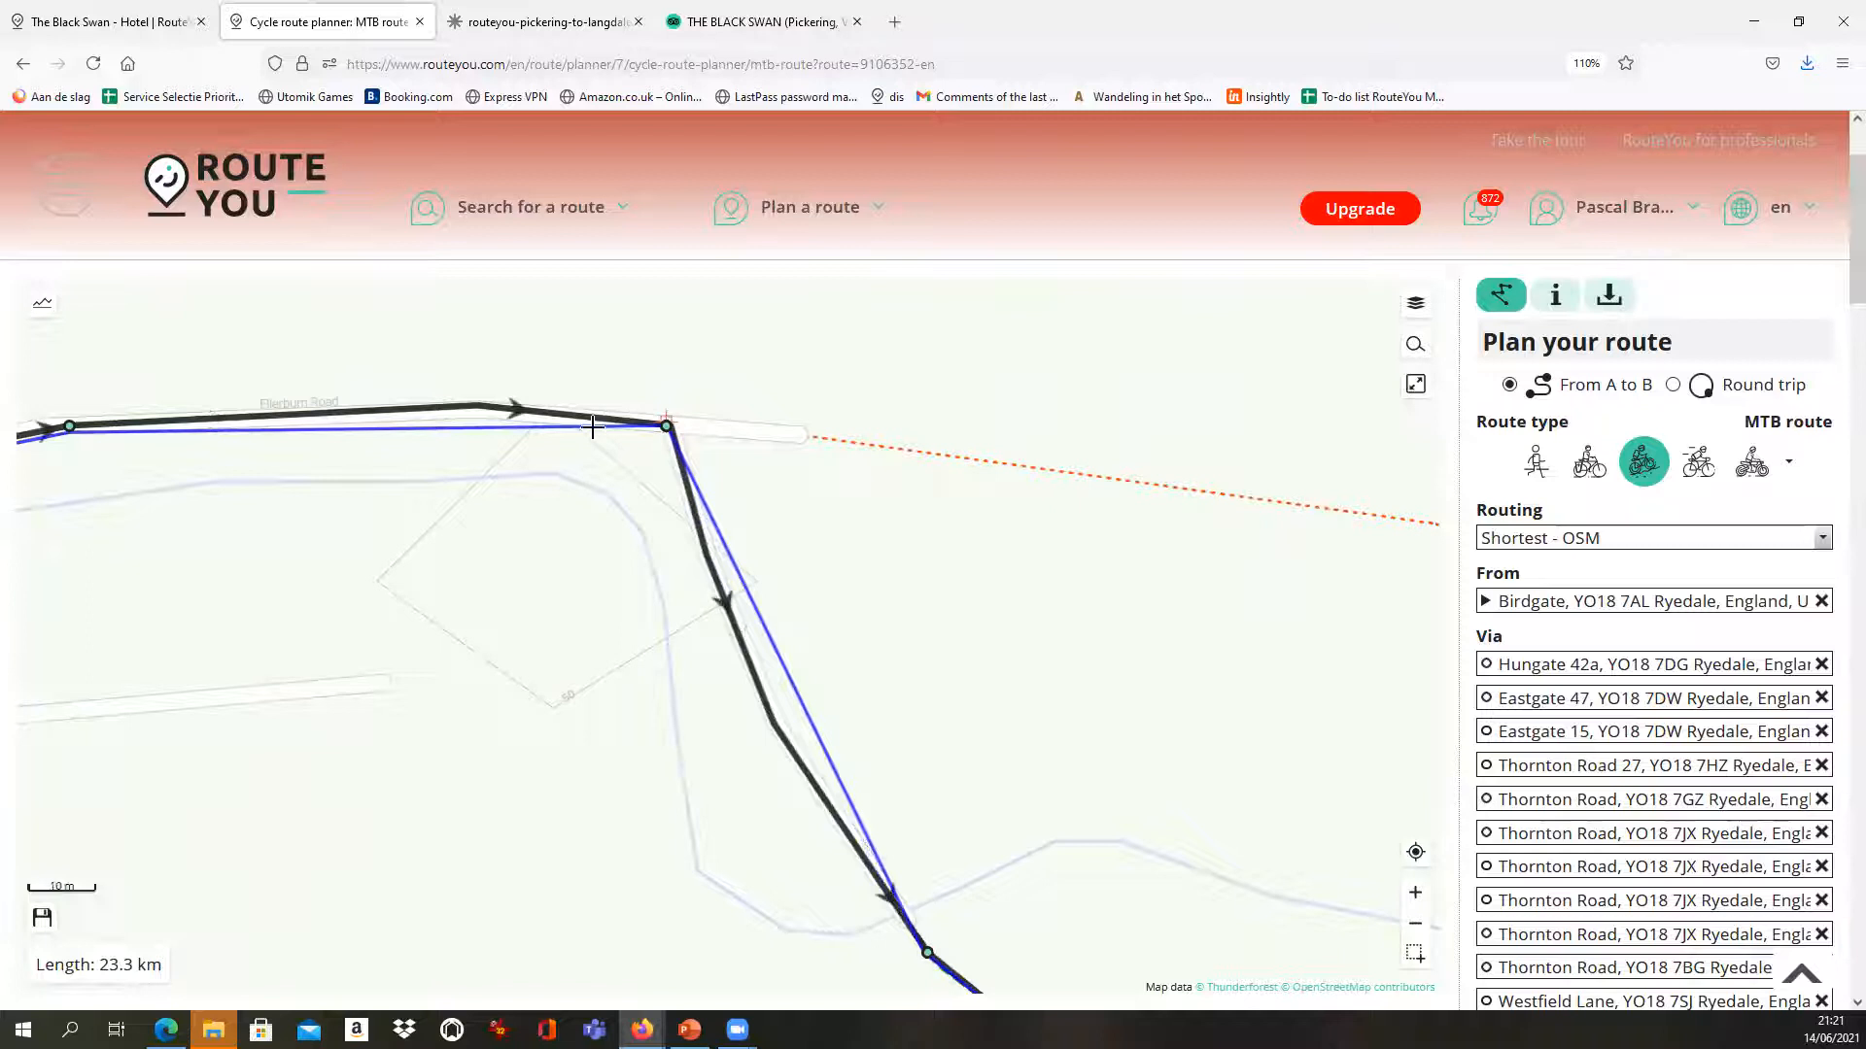
drag(325, 522, 558, 477)
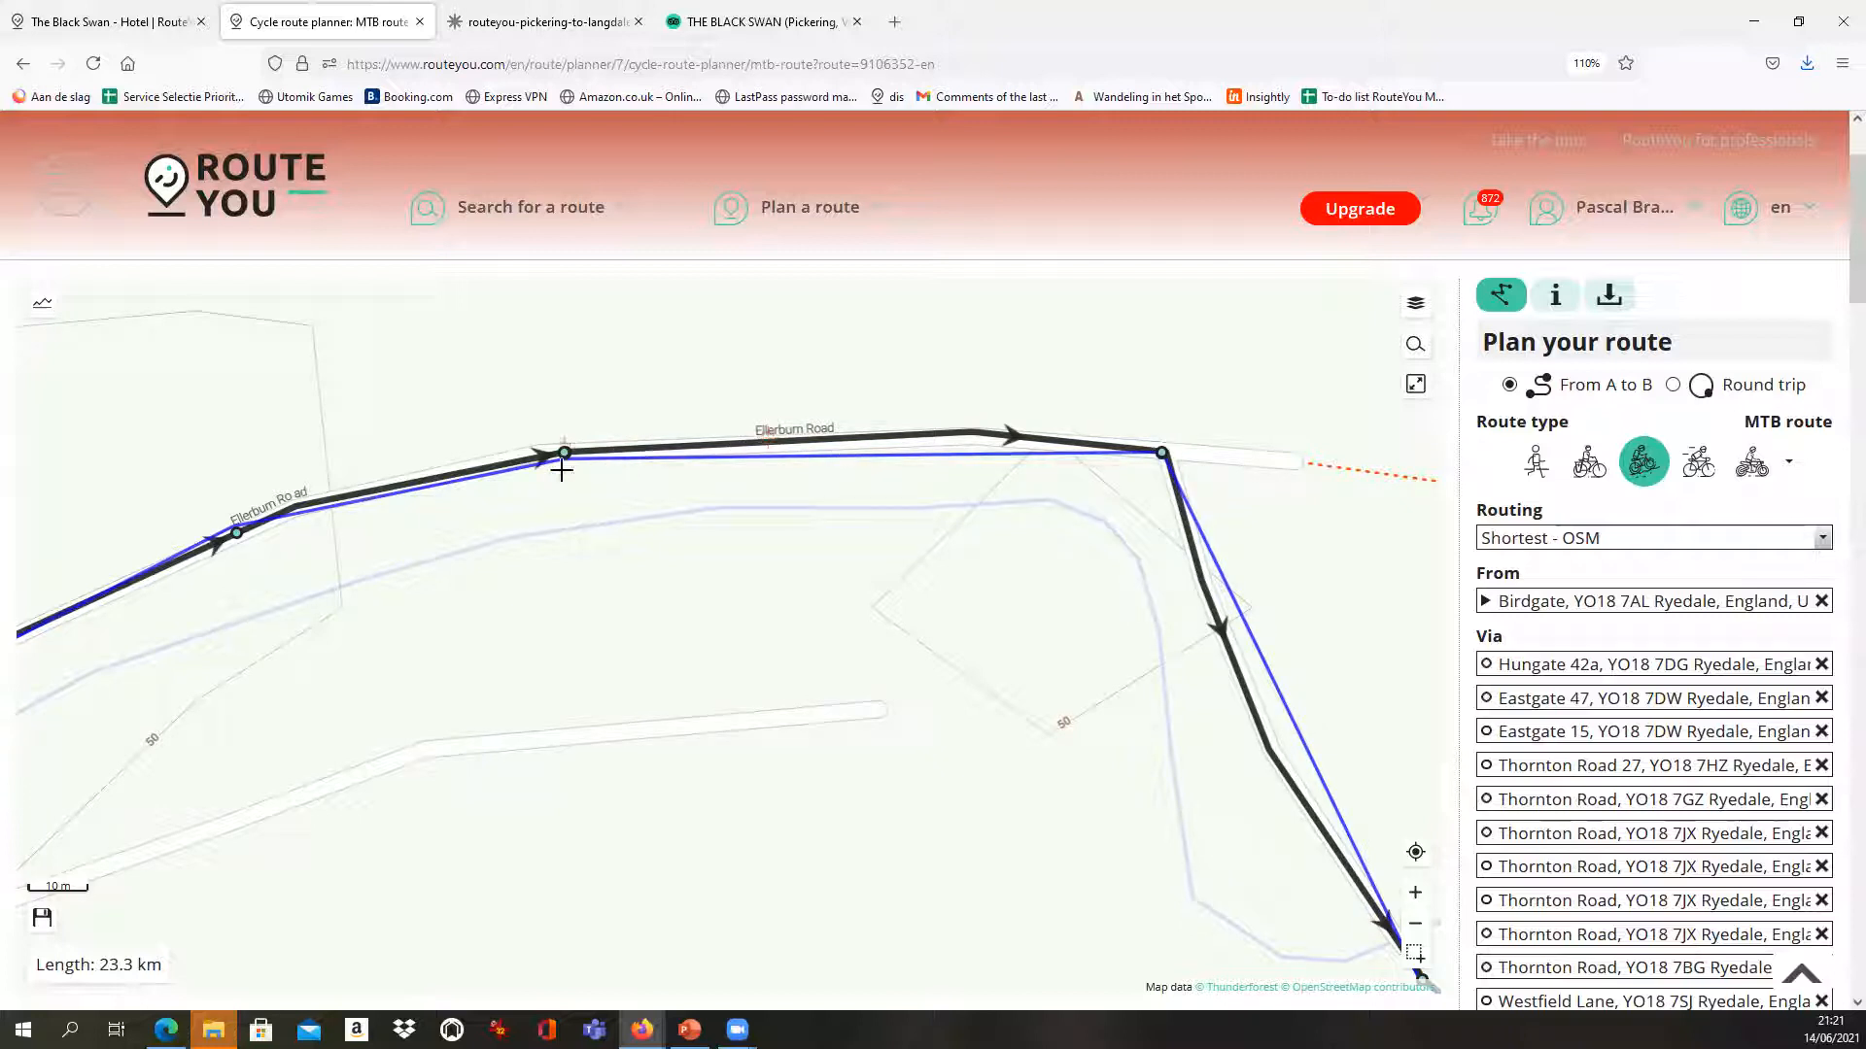
scroll(188, 629, down, 3)
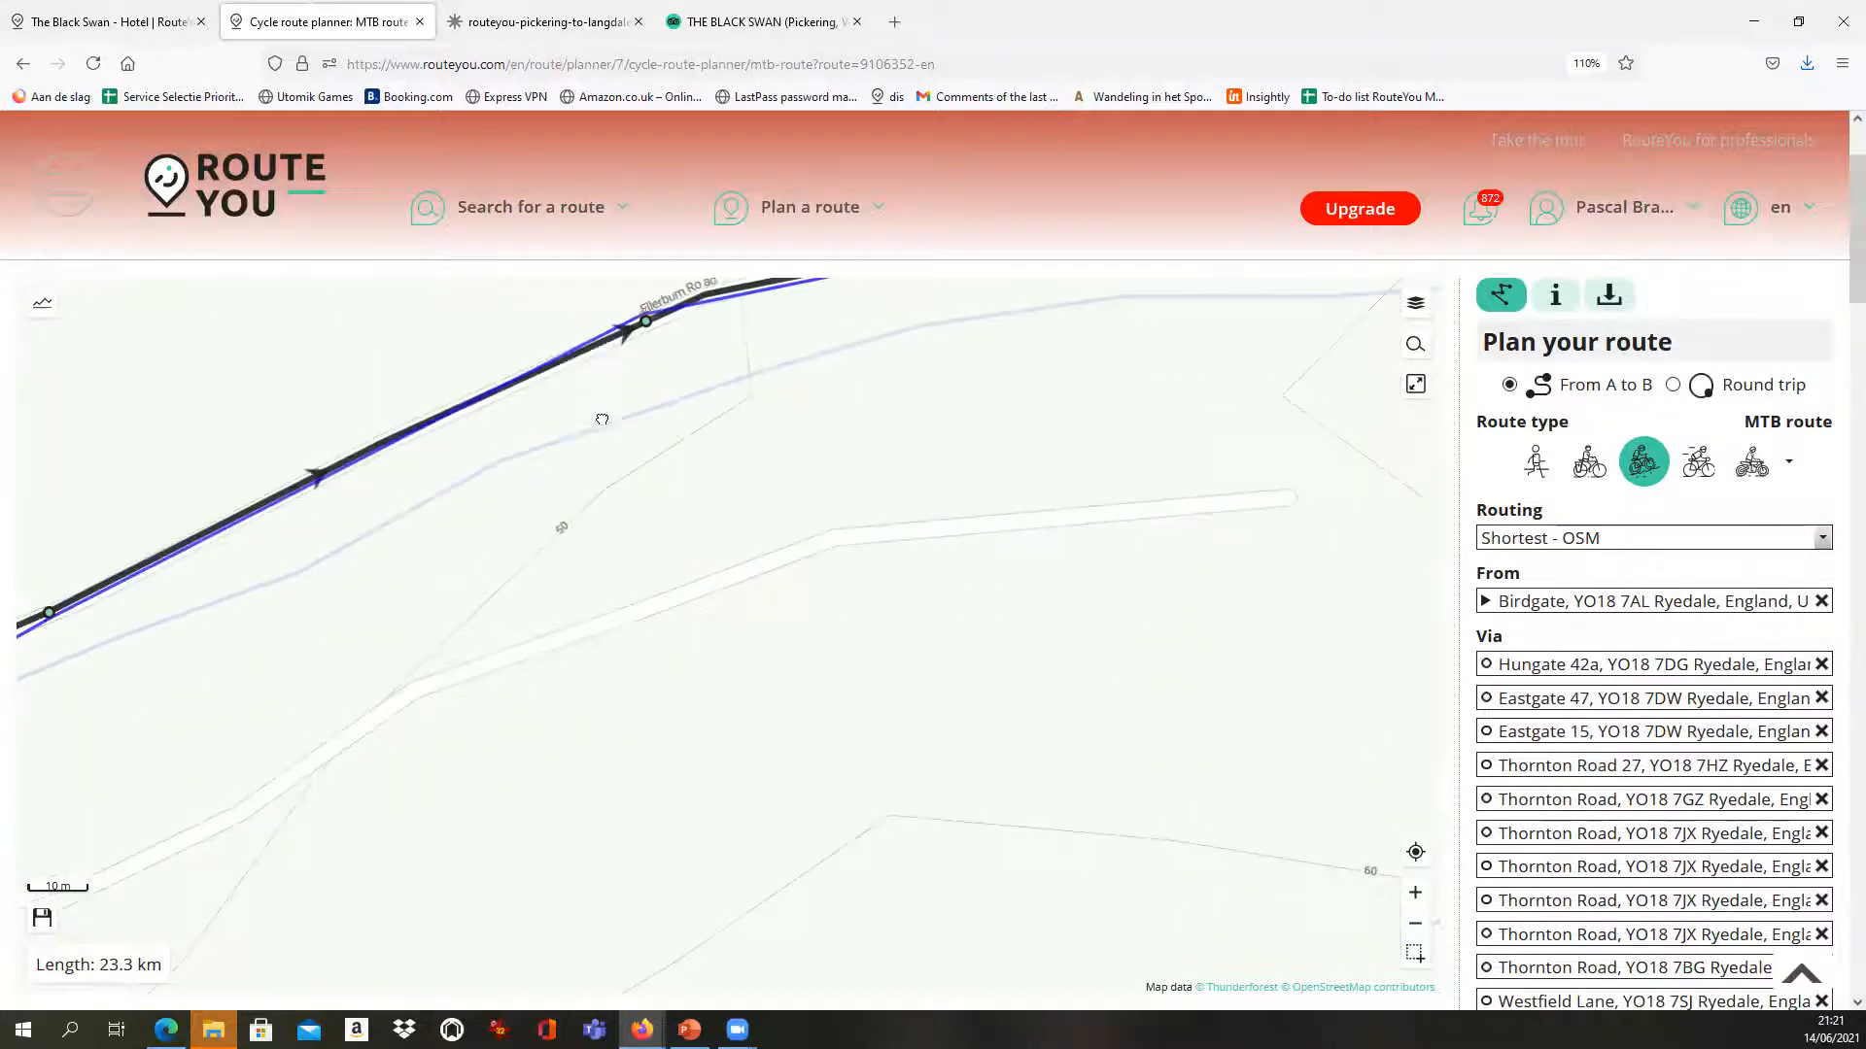
scroll(166, 508, up, 3)
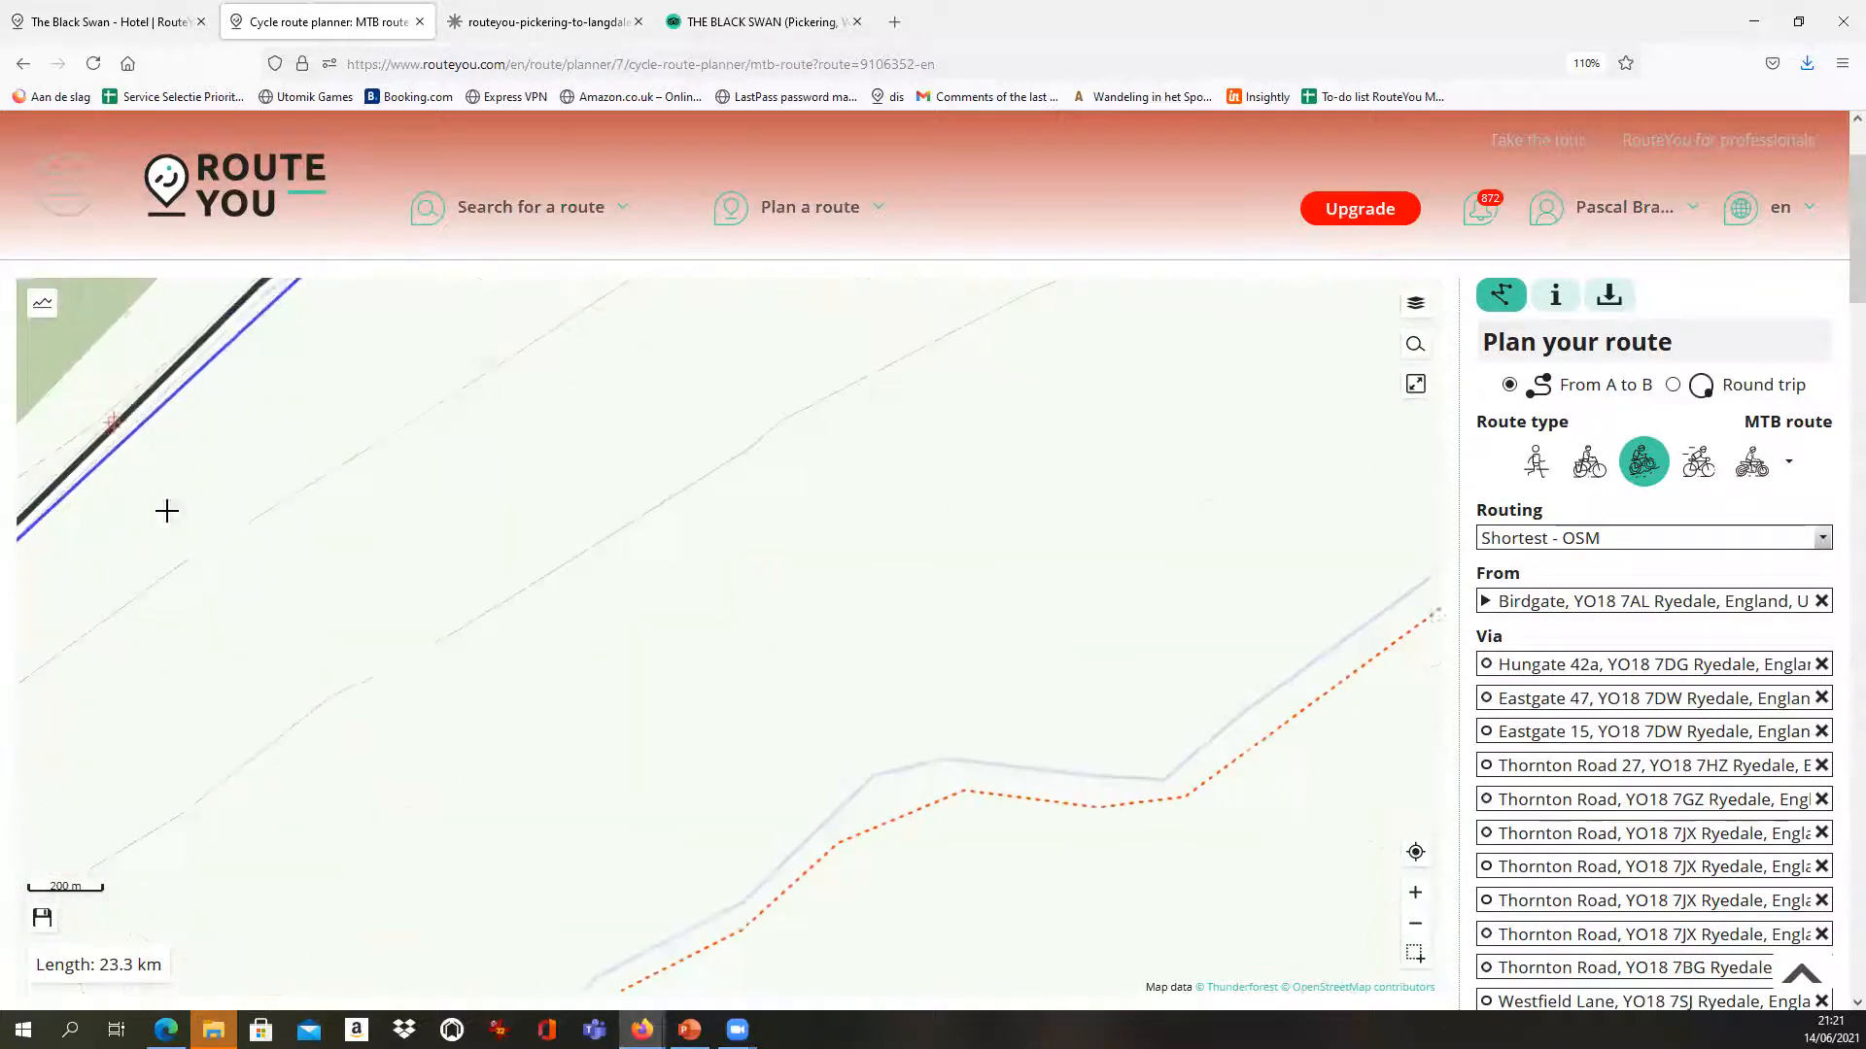
drag(142, 521, 545, 564)
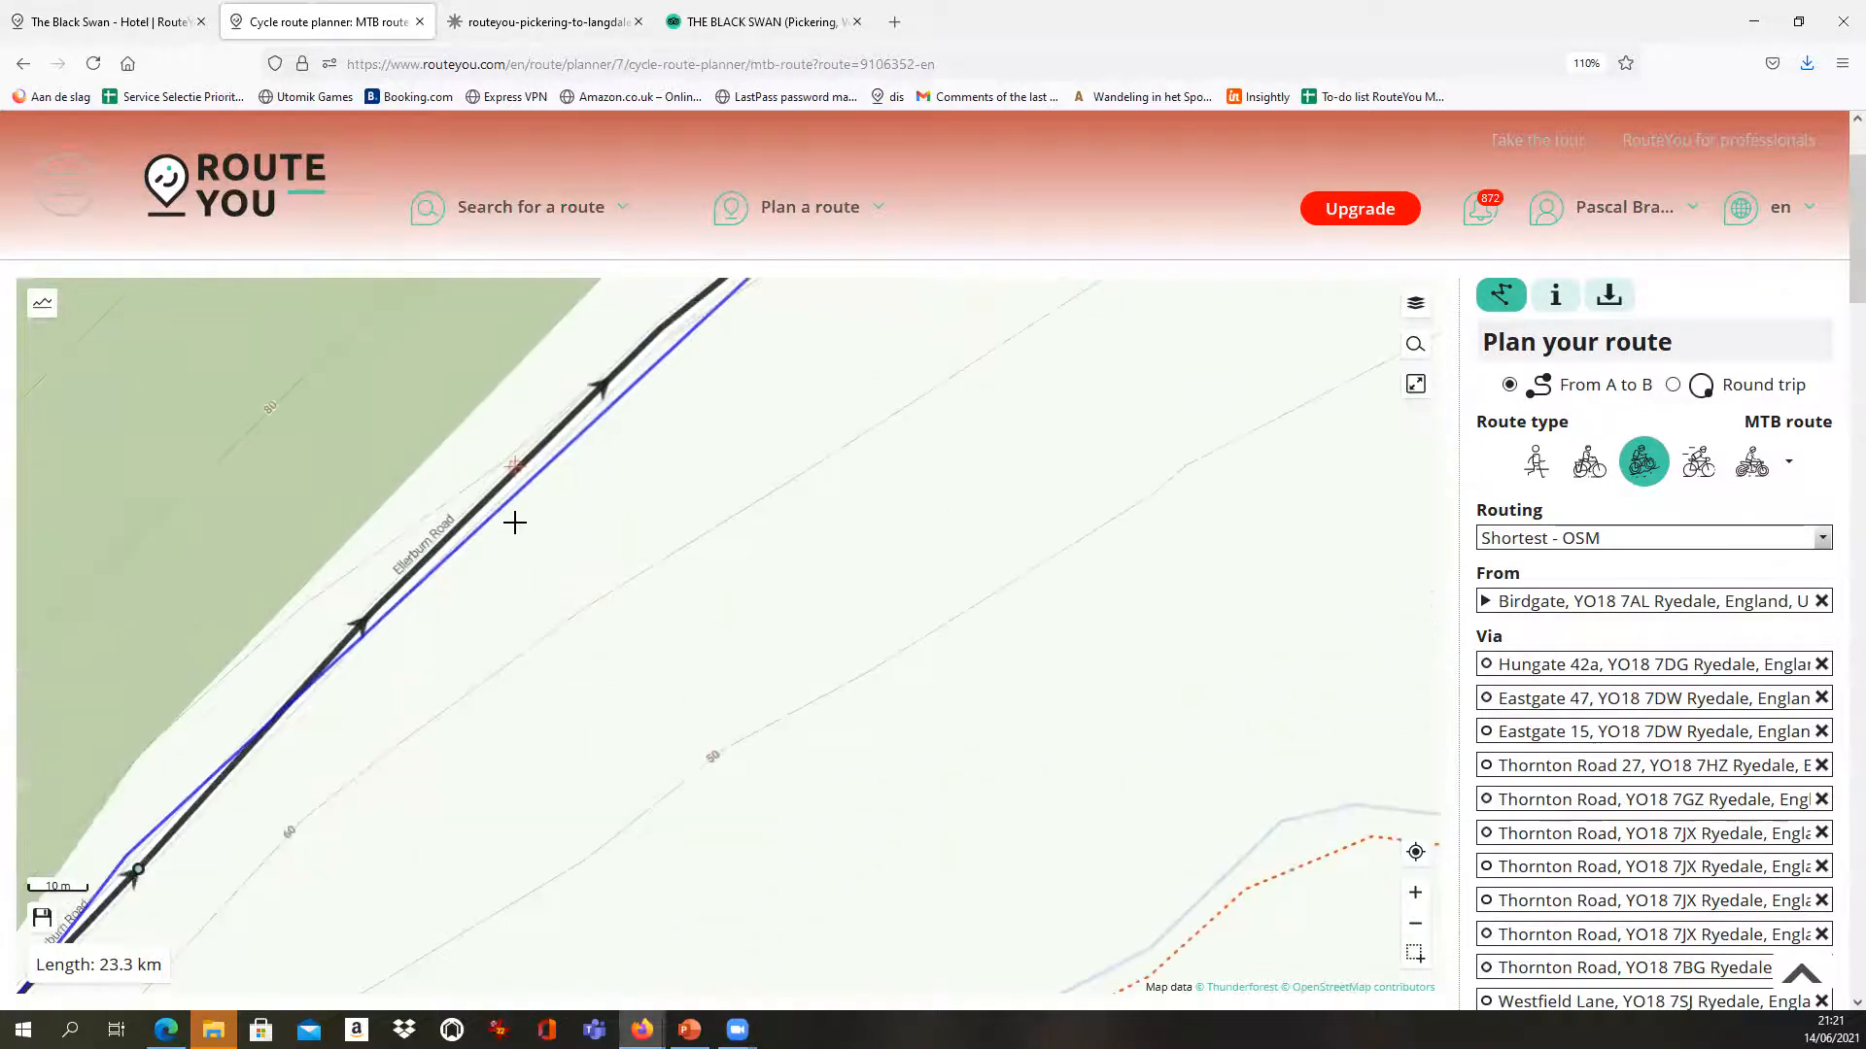
scroll(515, 523, down, 2)
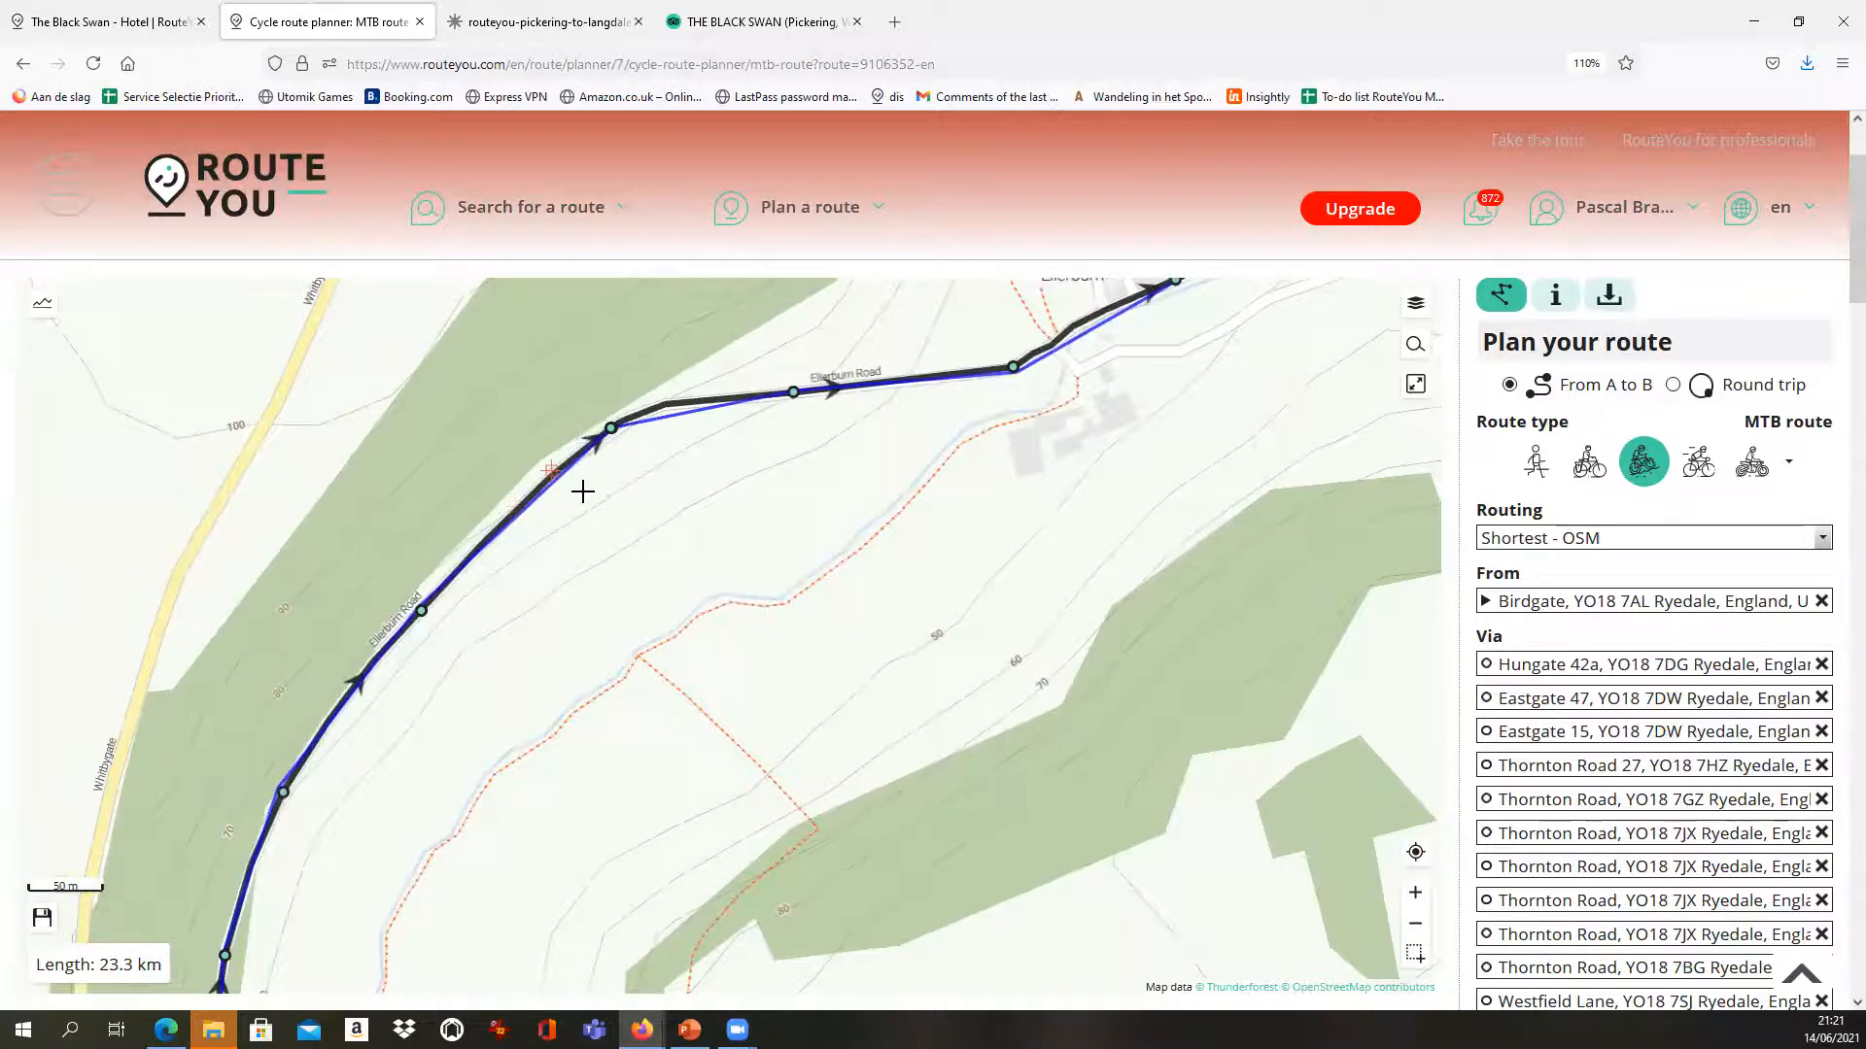
scroll(582, 492, down, 2)
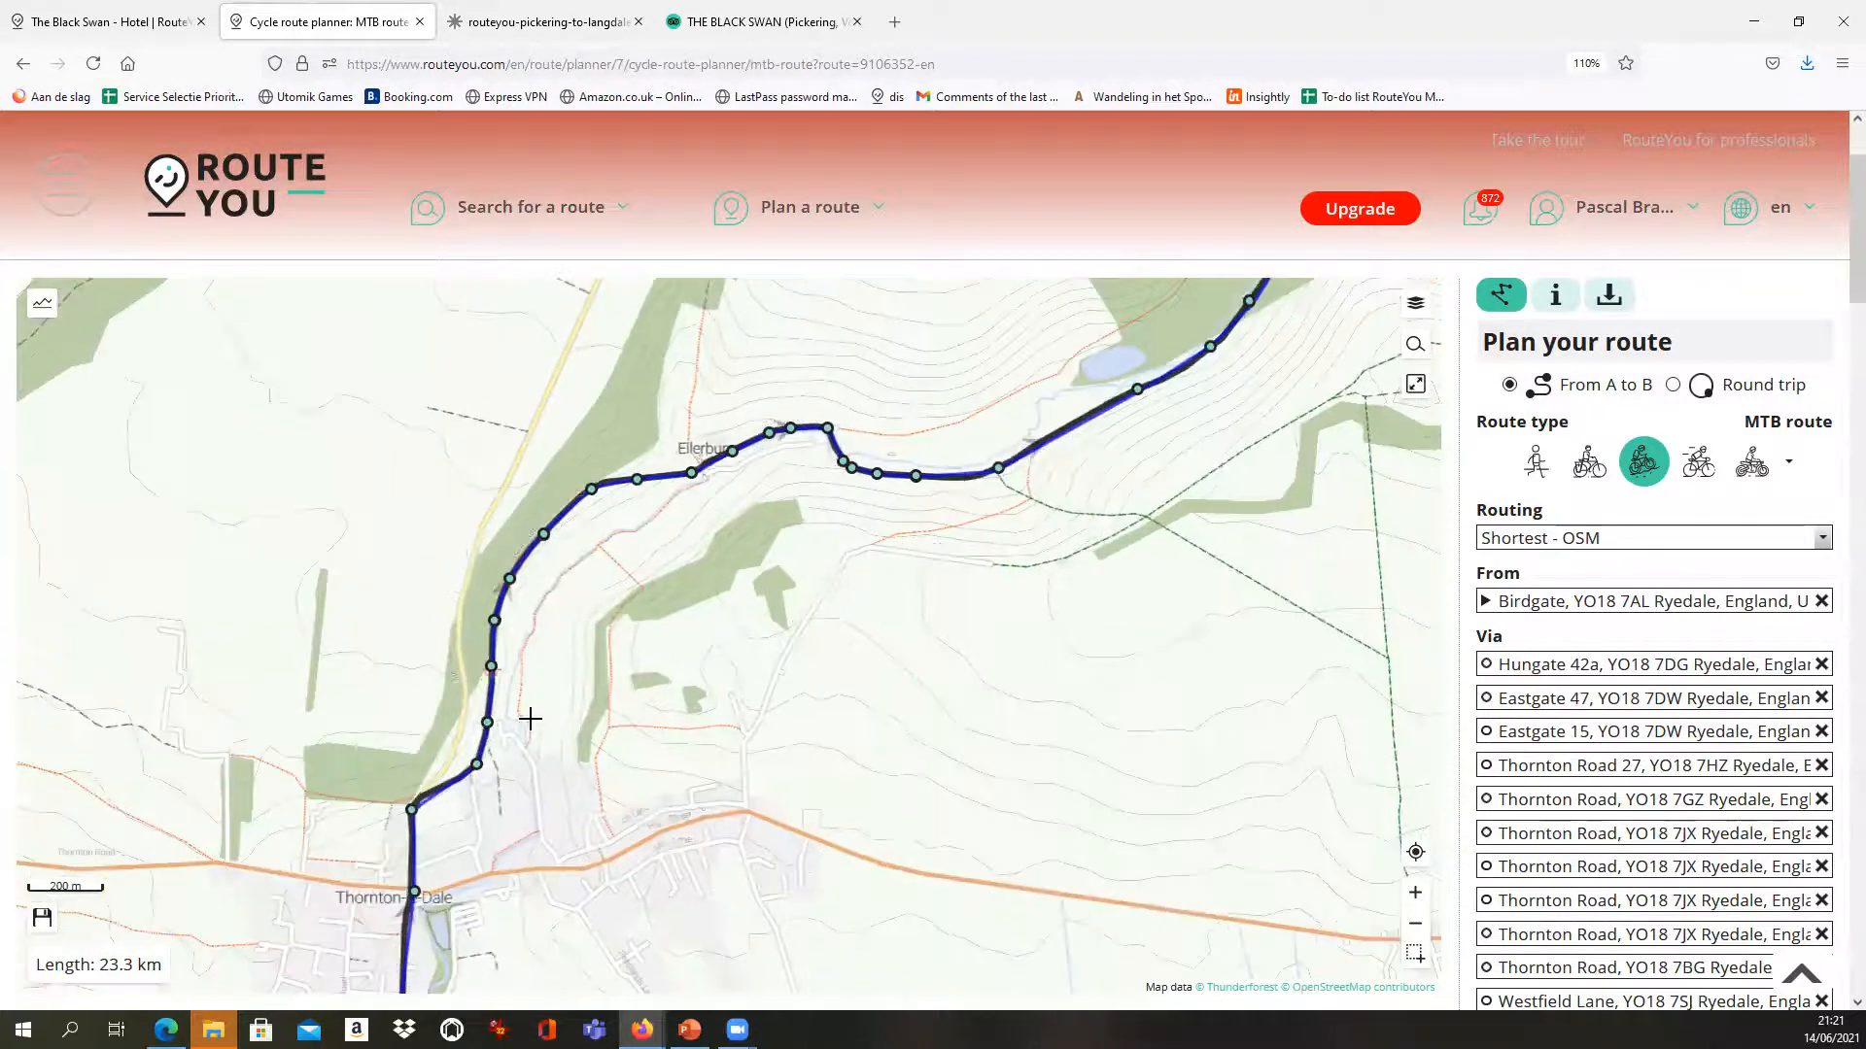
scroll(529, 719, down, 2)
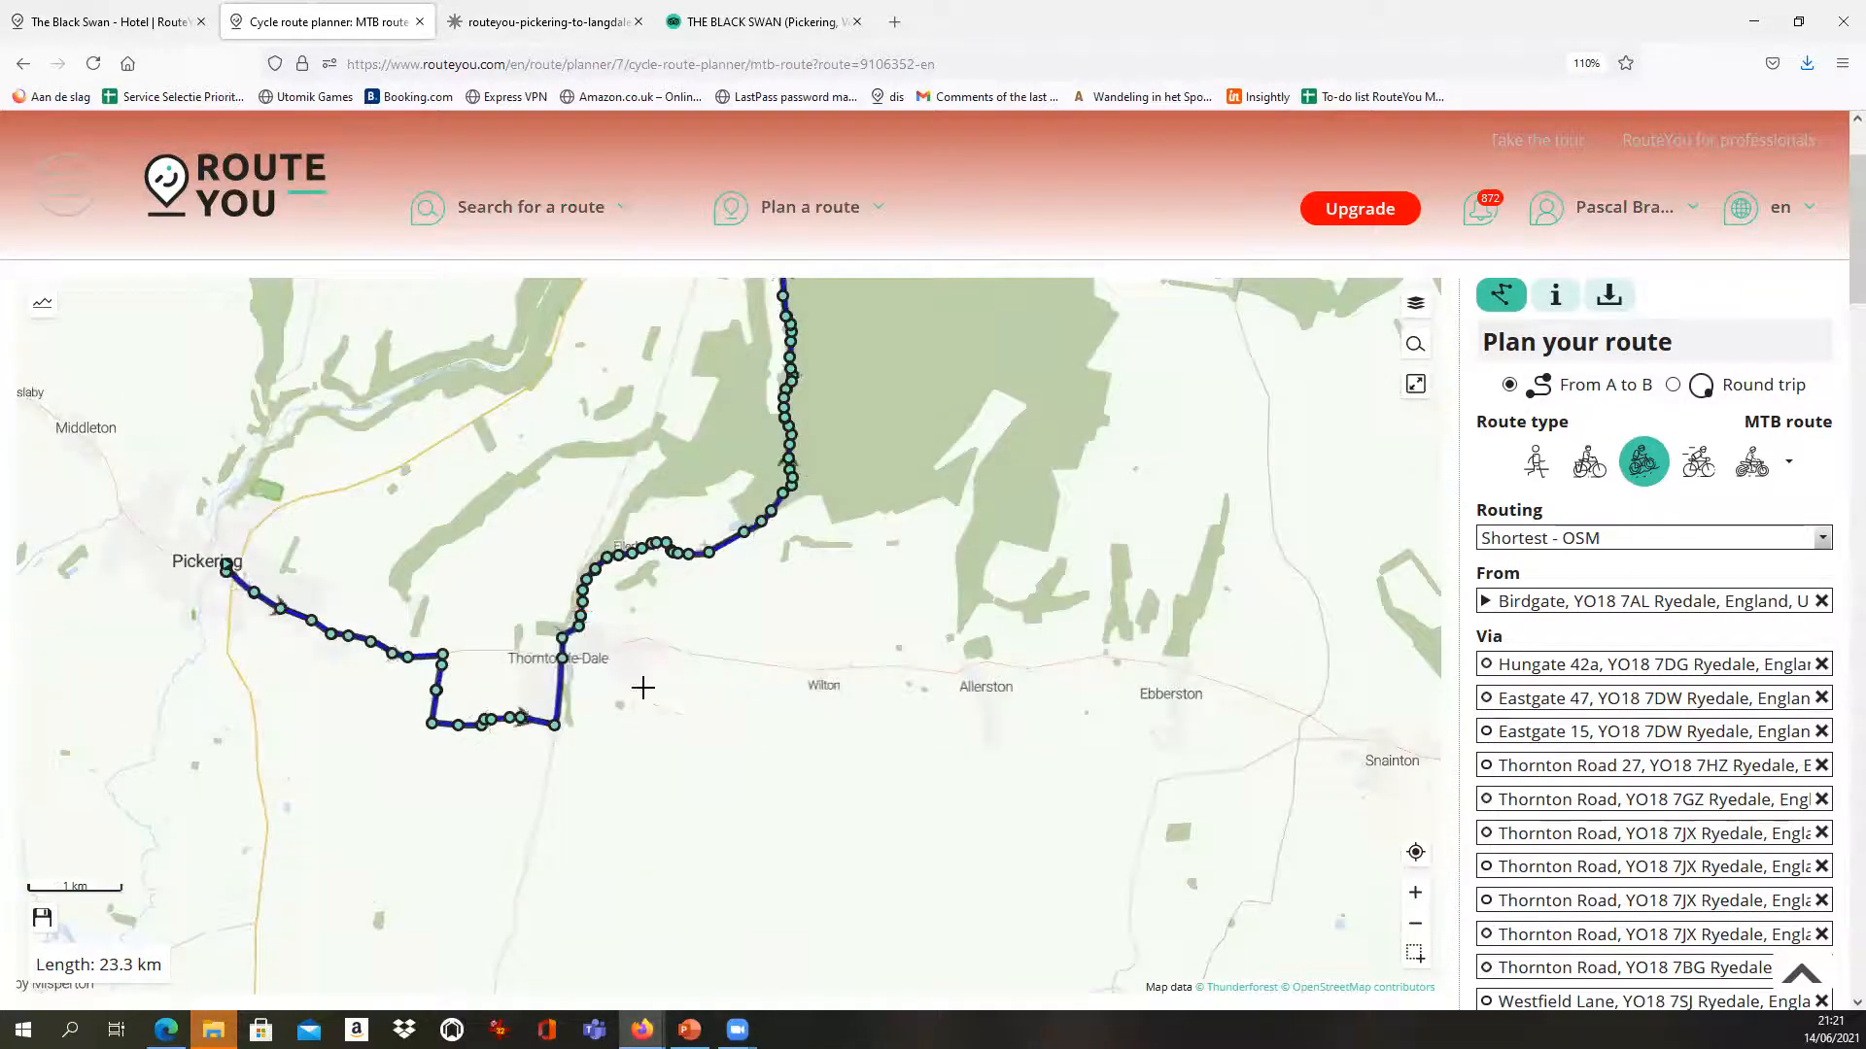
Check the rerouted line and its via points through the forest to Langdale End and across the whole route
scroll(636, 690, up, 1)
scroll(792, 629, down, 1)
drag(940, 412, 941, 742)
drag(1215, 429, 889, 736)
scroll(955, 622, up, 1)
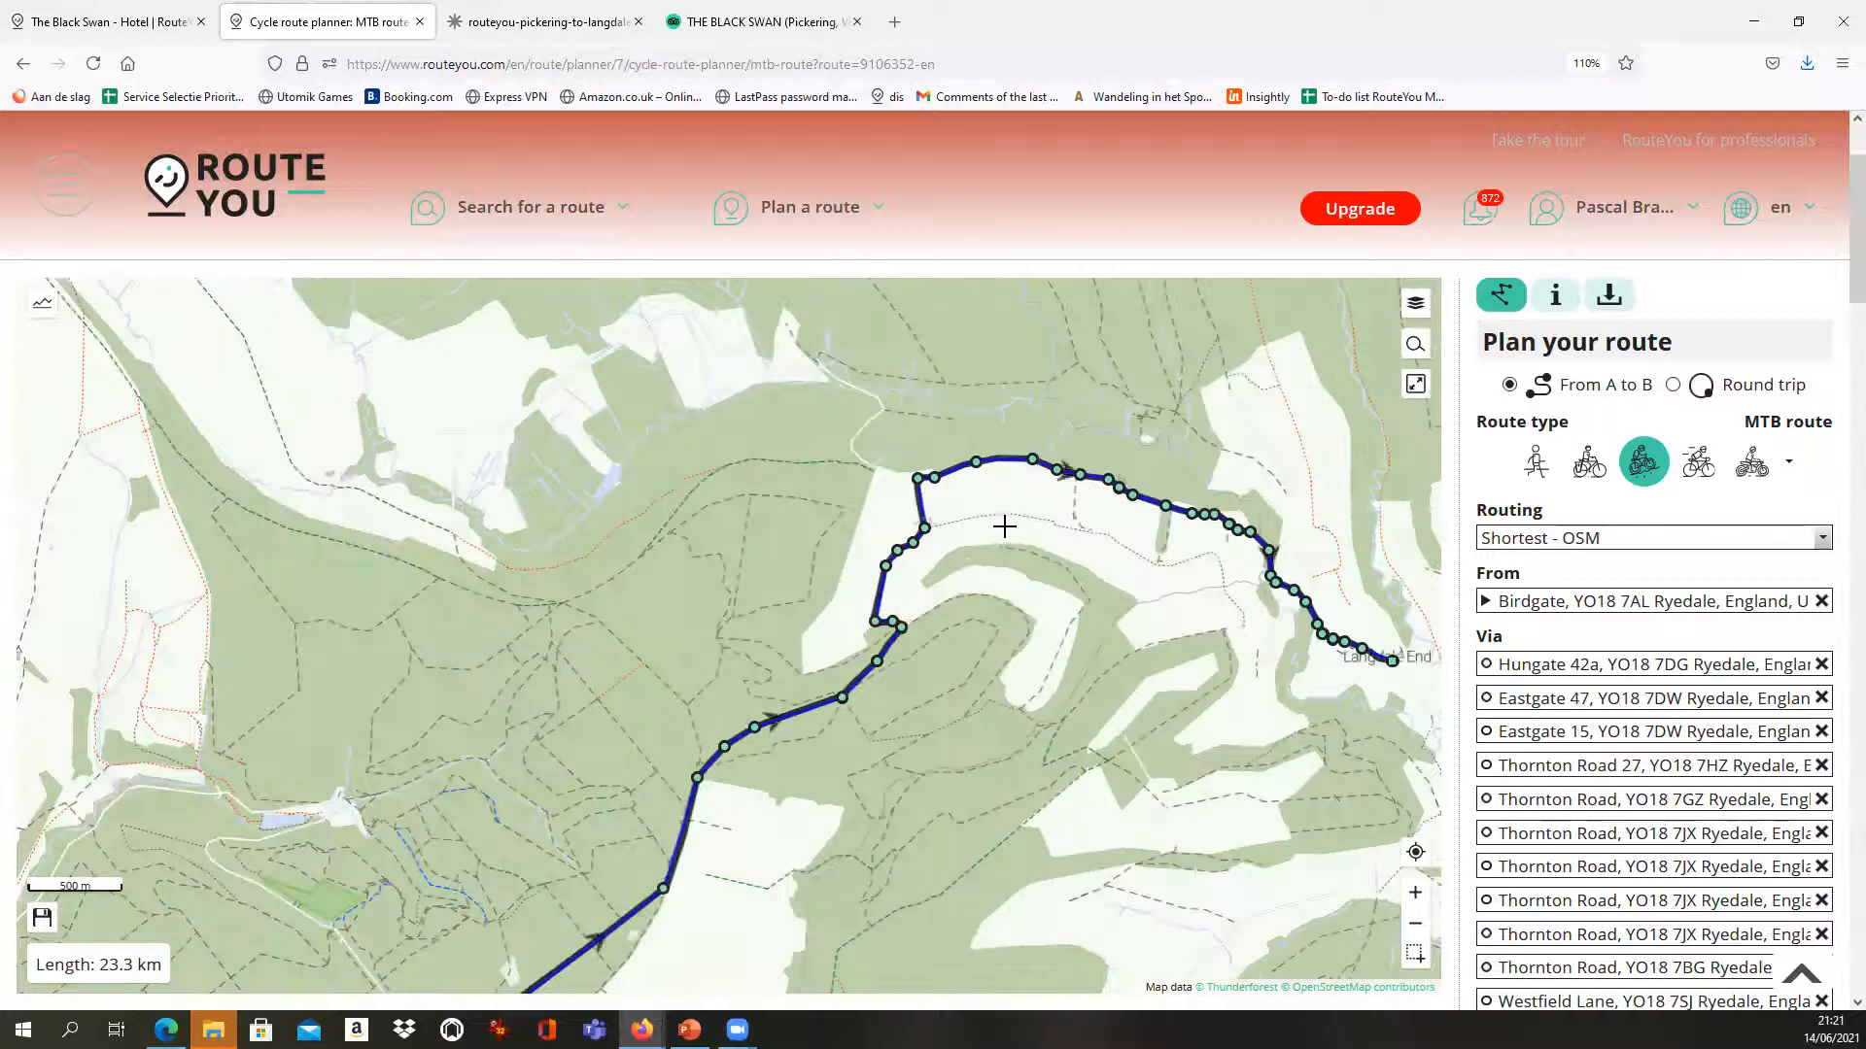
scroll(1250, 556, up, 1)
drag(1291, 676, 587, 531)
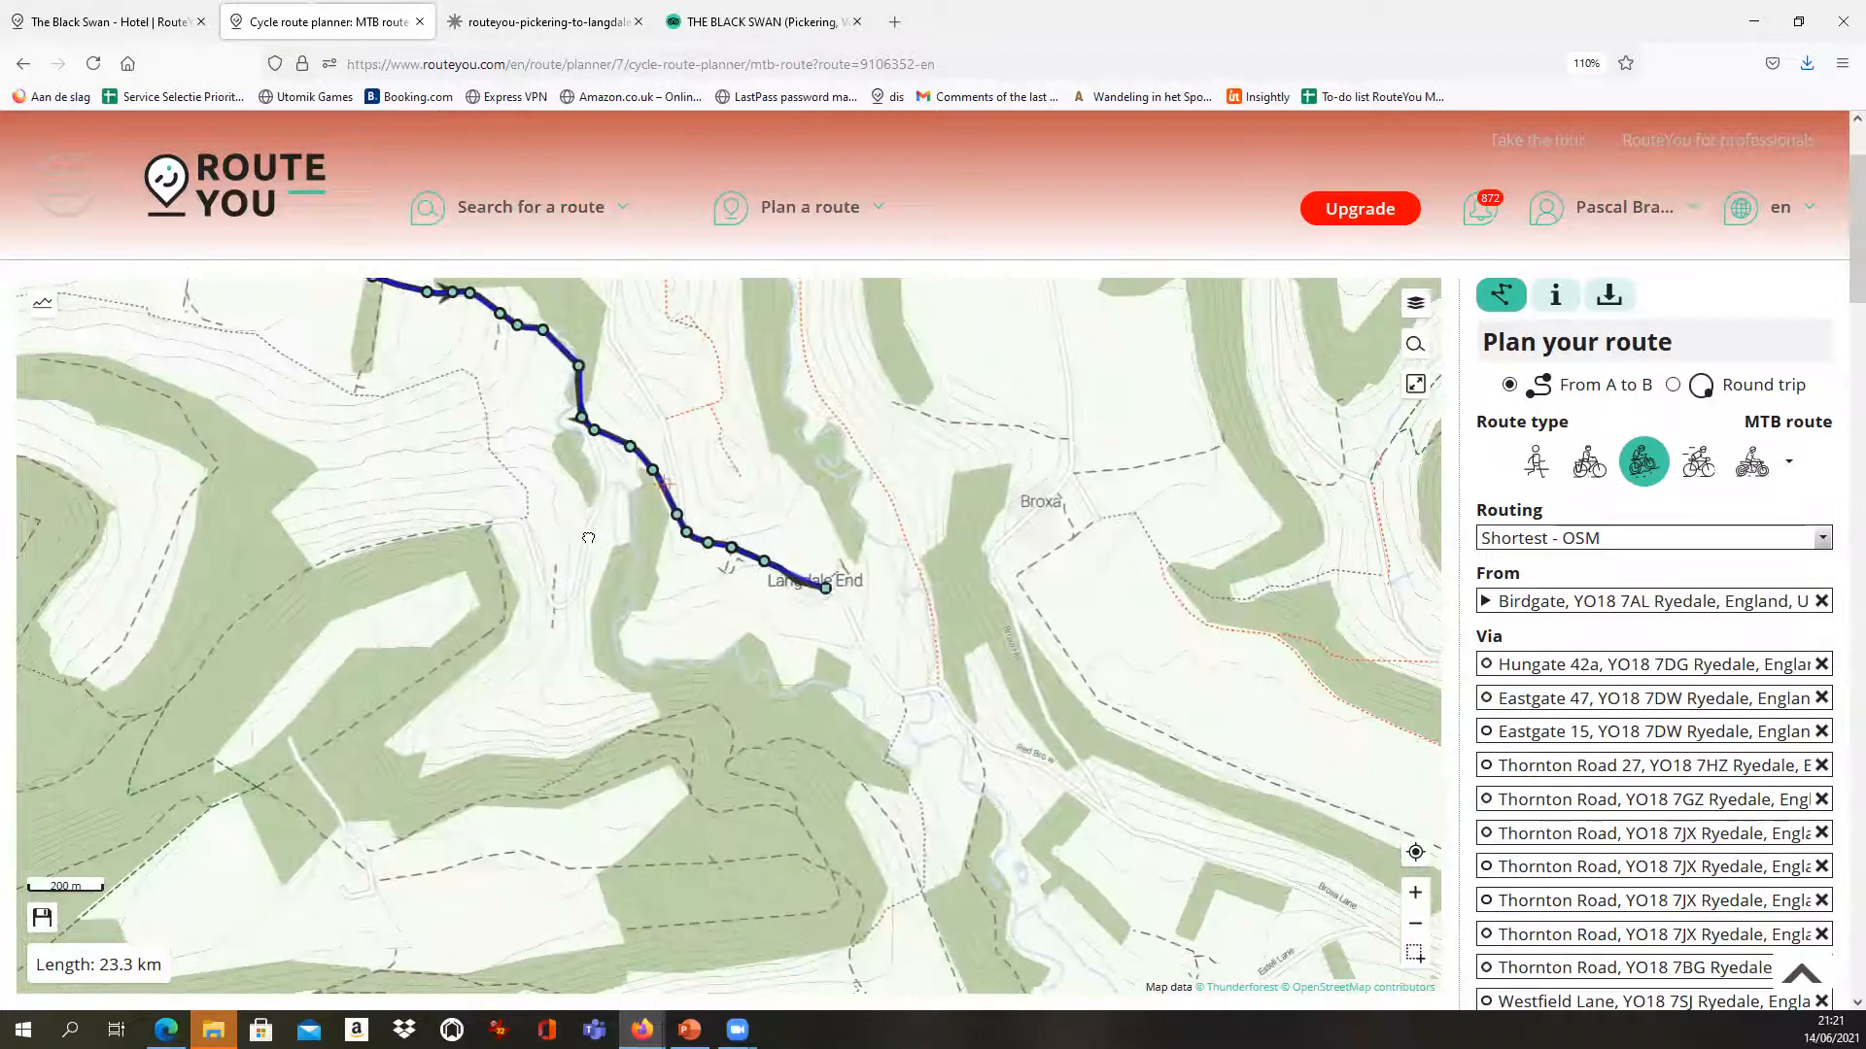
scroll(742, 556, down, 2)
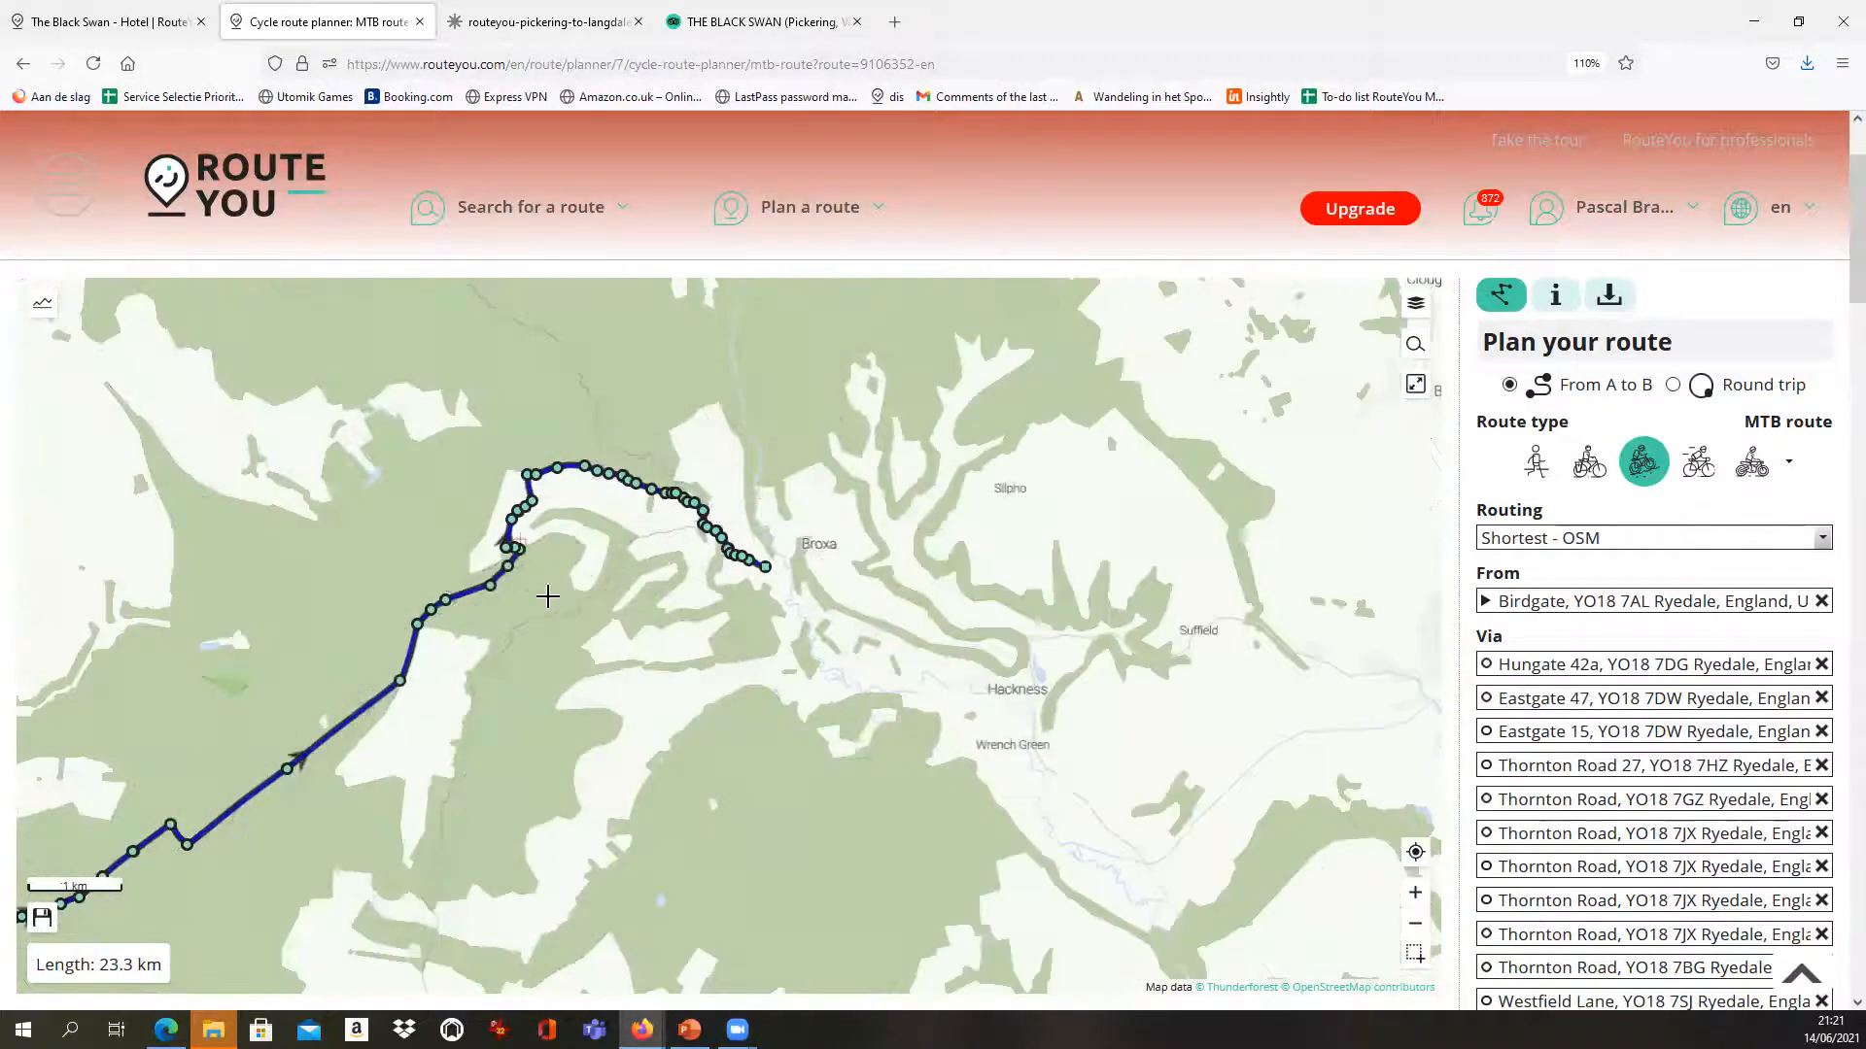
drag(396, 778, 879, 529)
scroll(878, 528, down, 1)
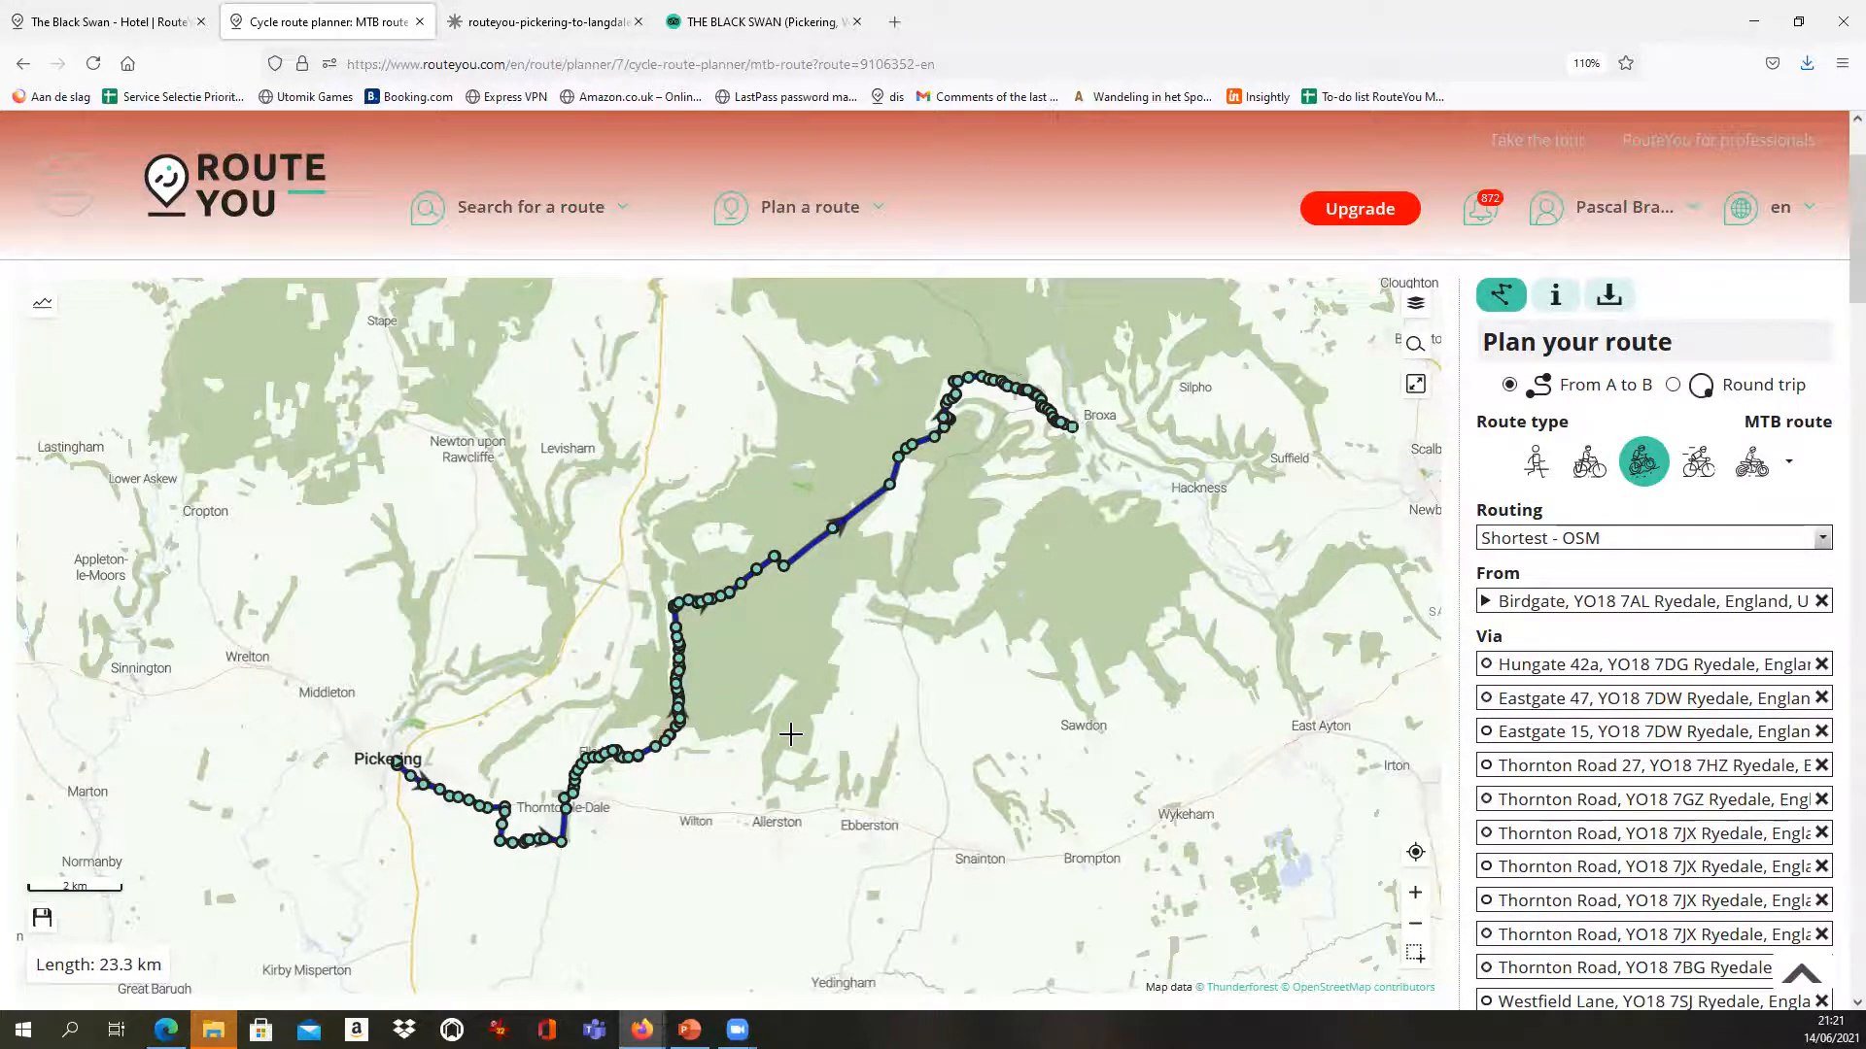
scroll(769, 640, up, 1)
scroll(770, 639, down, 1)
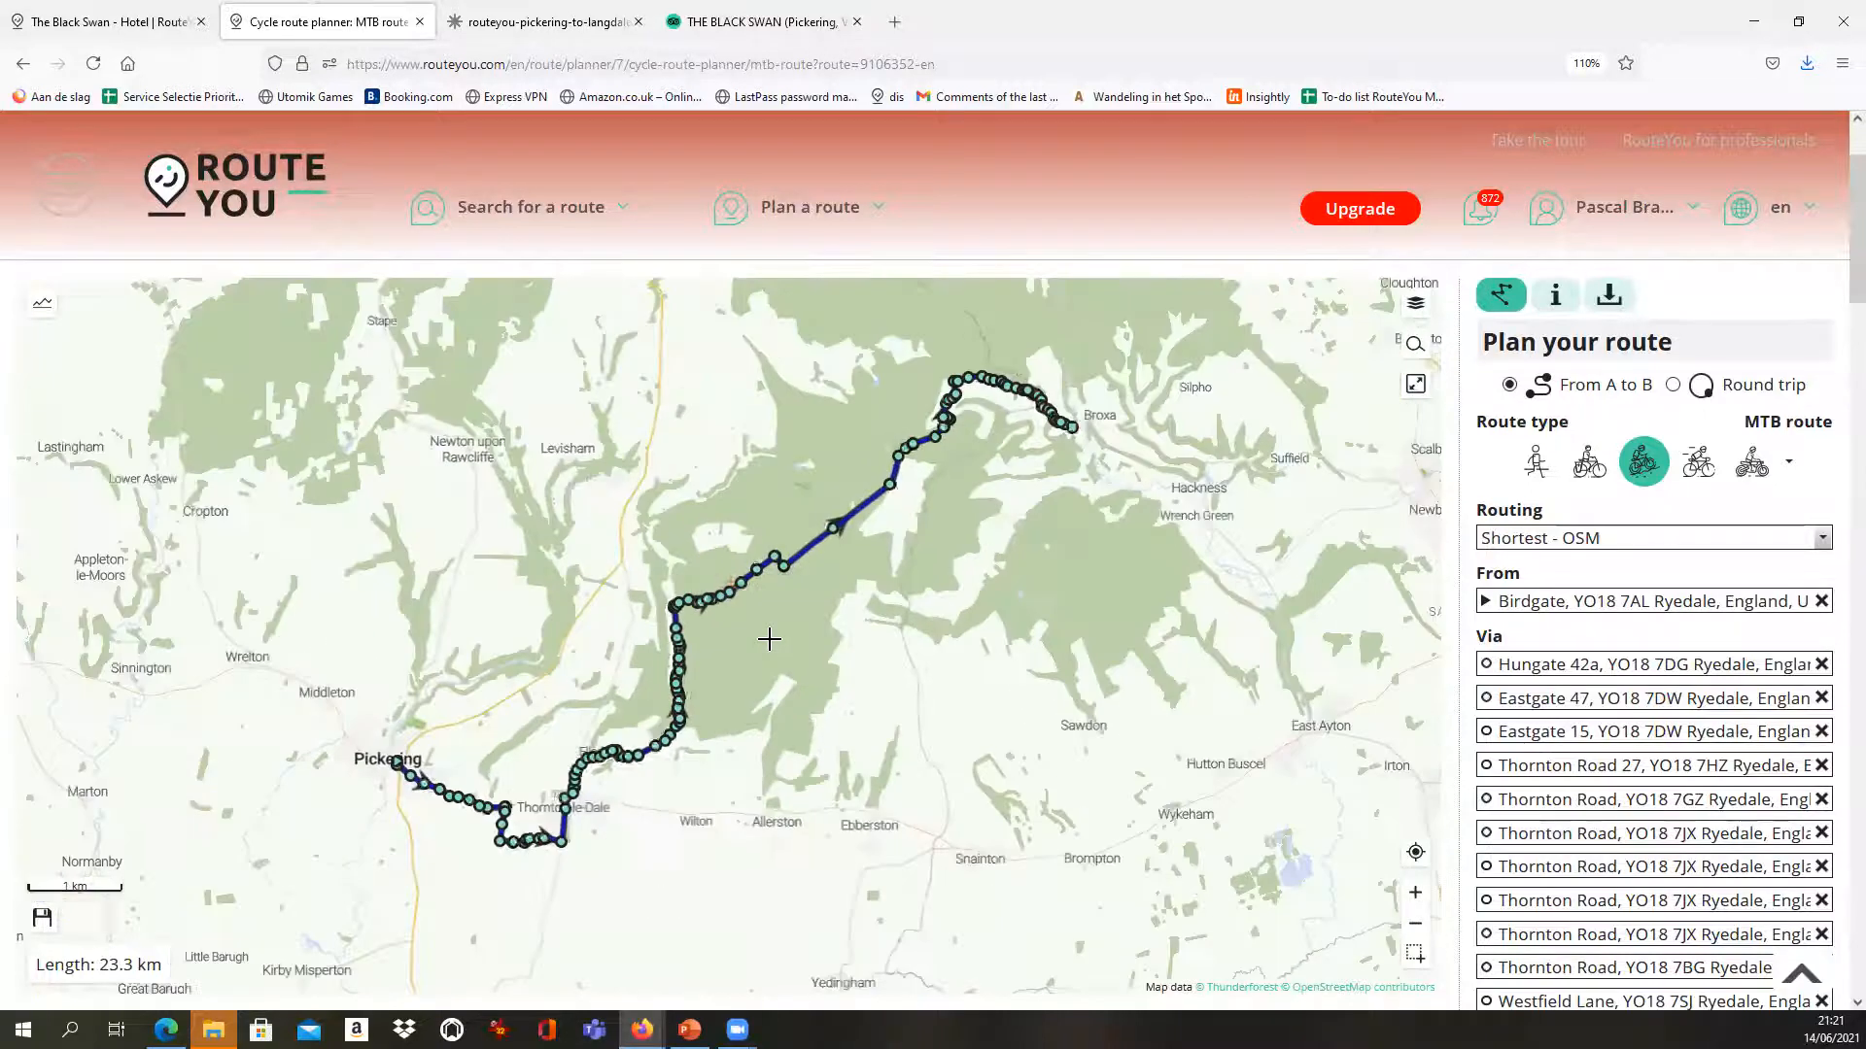
Save the corrected route over the existing public MTB route "Pickering to Langdale End", without making it a new route
scroll(1476, 868, down, 20)
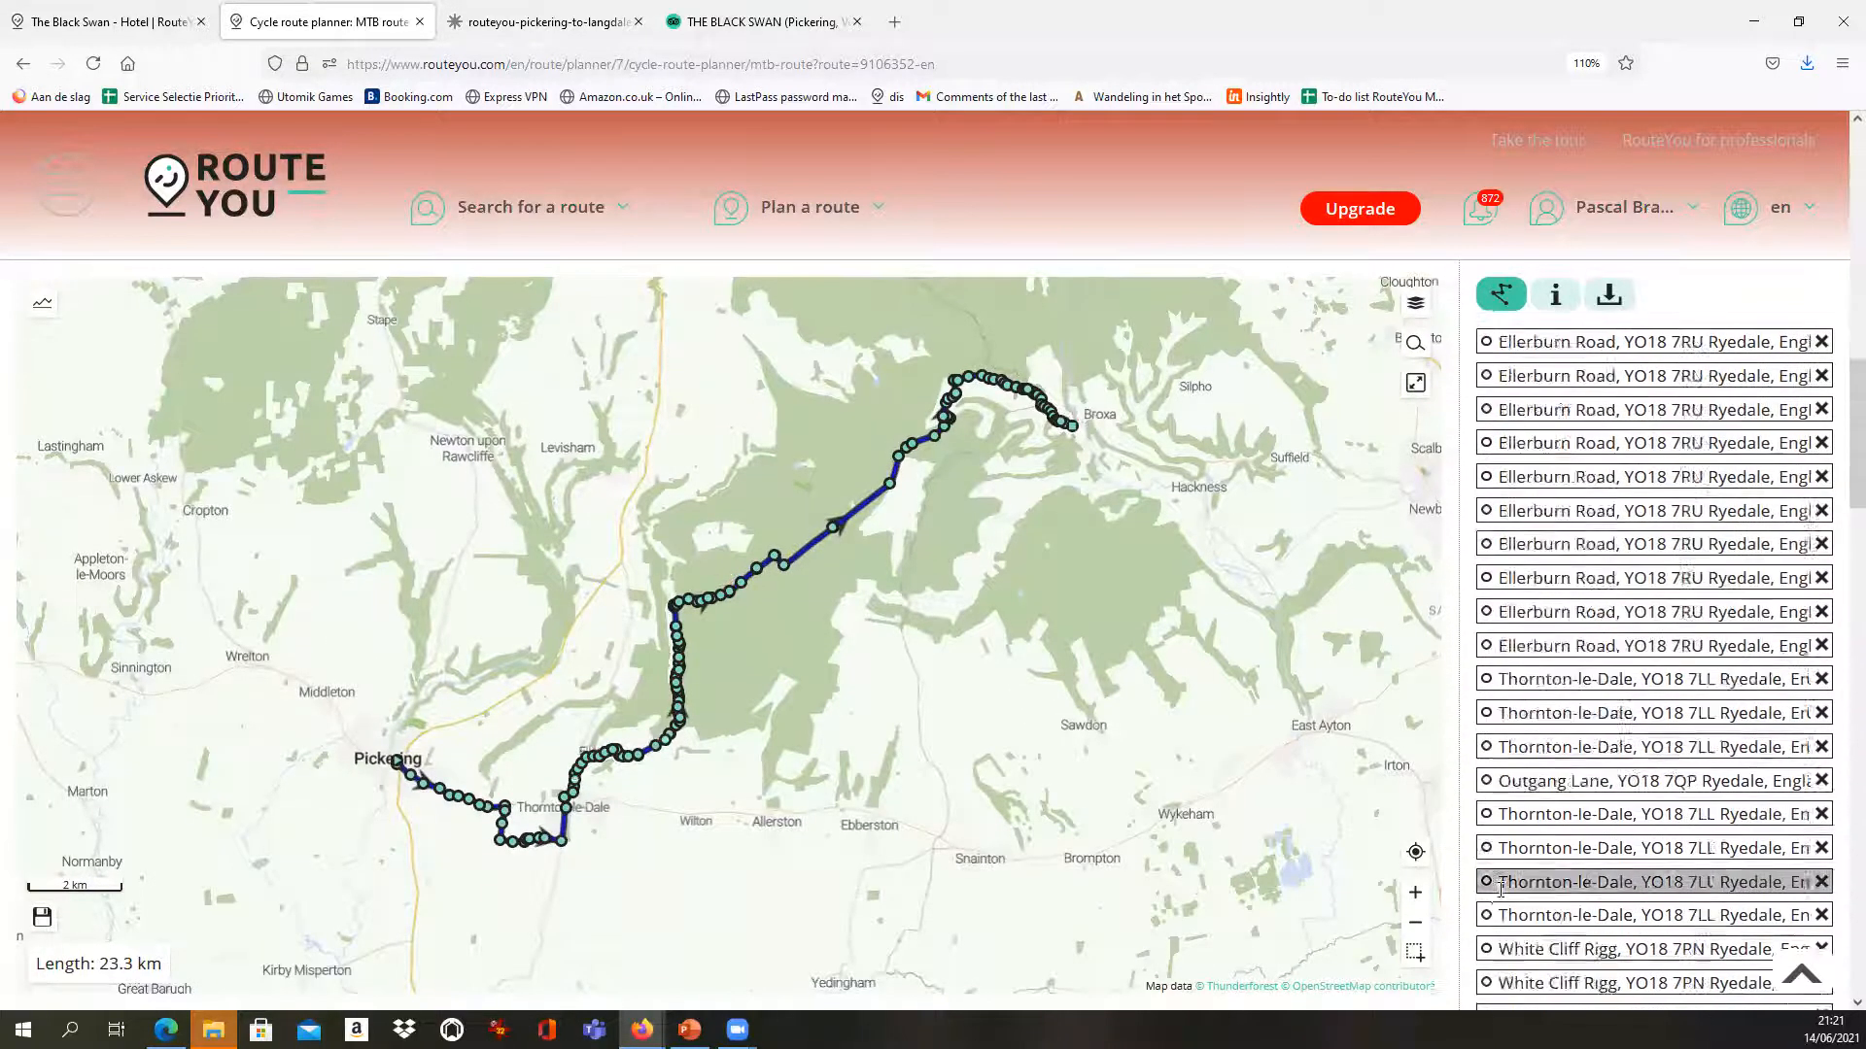
scroll(1652, 913, down, 5)
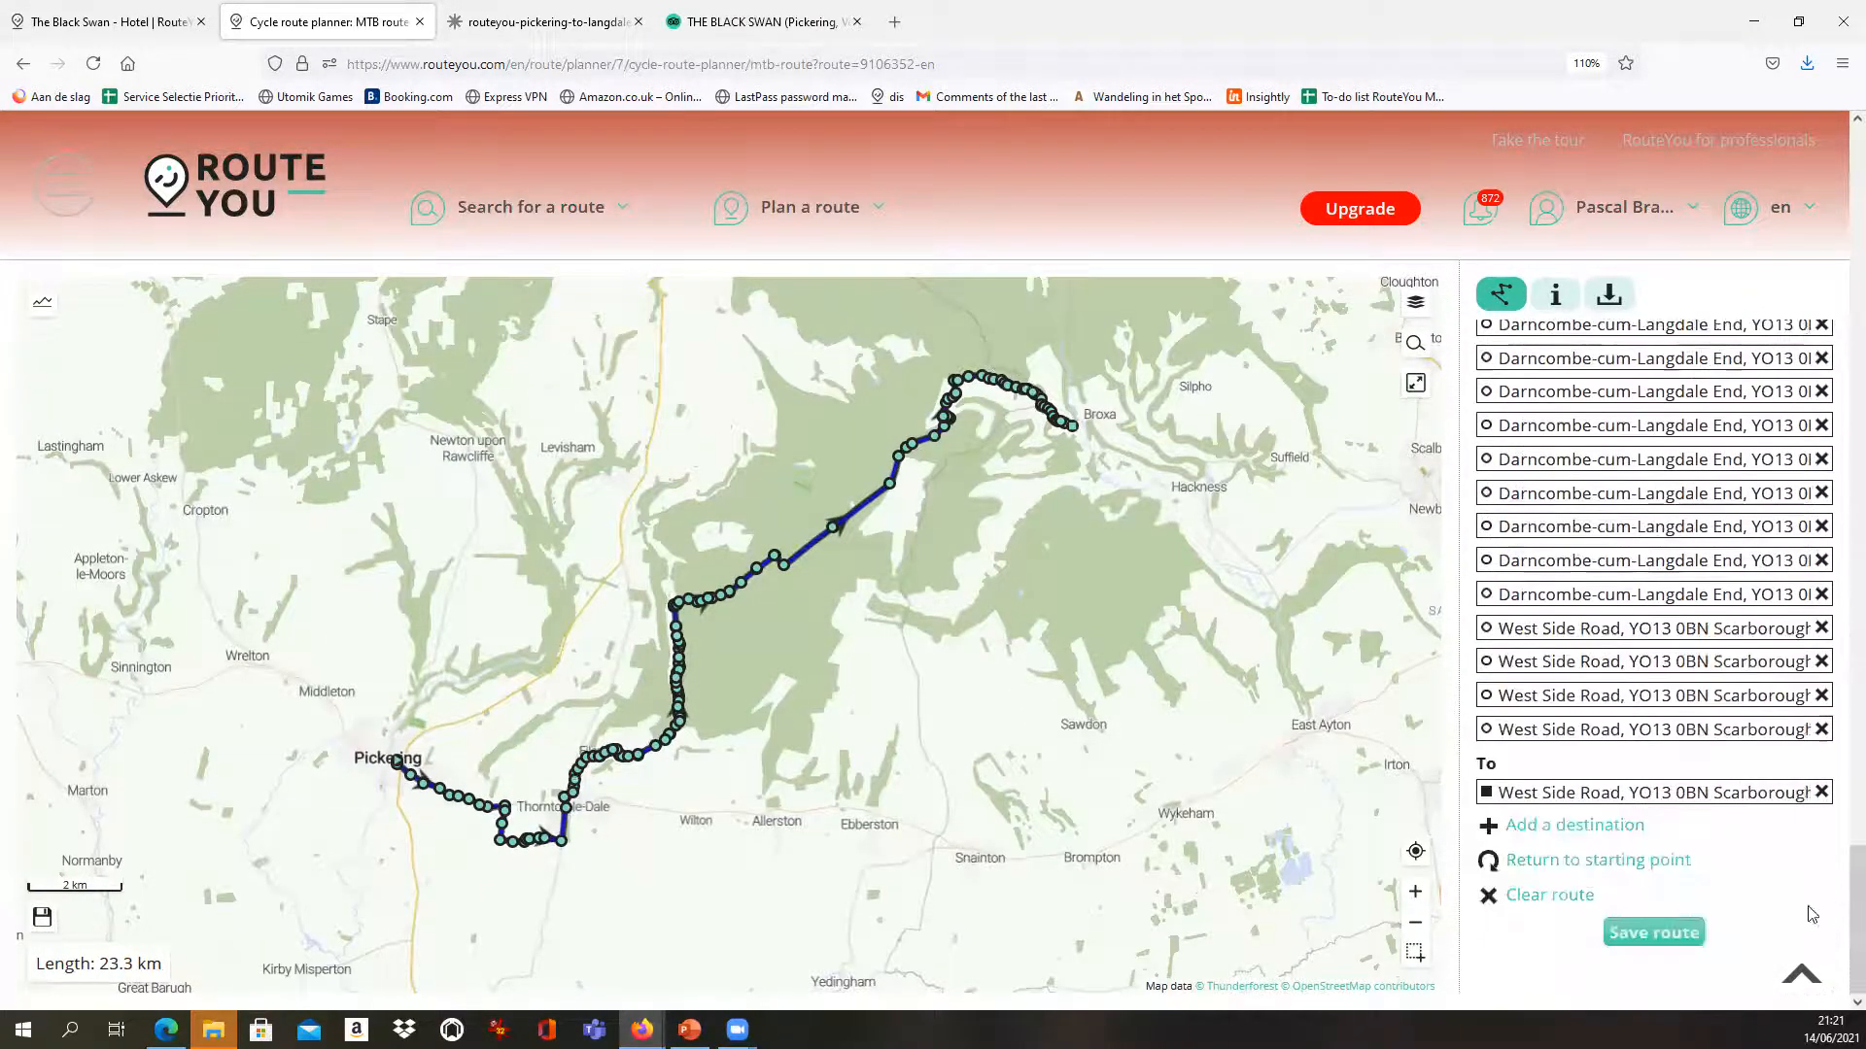
click(1657, 934)
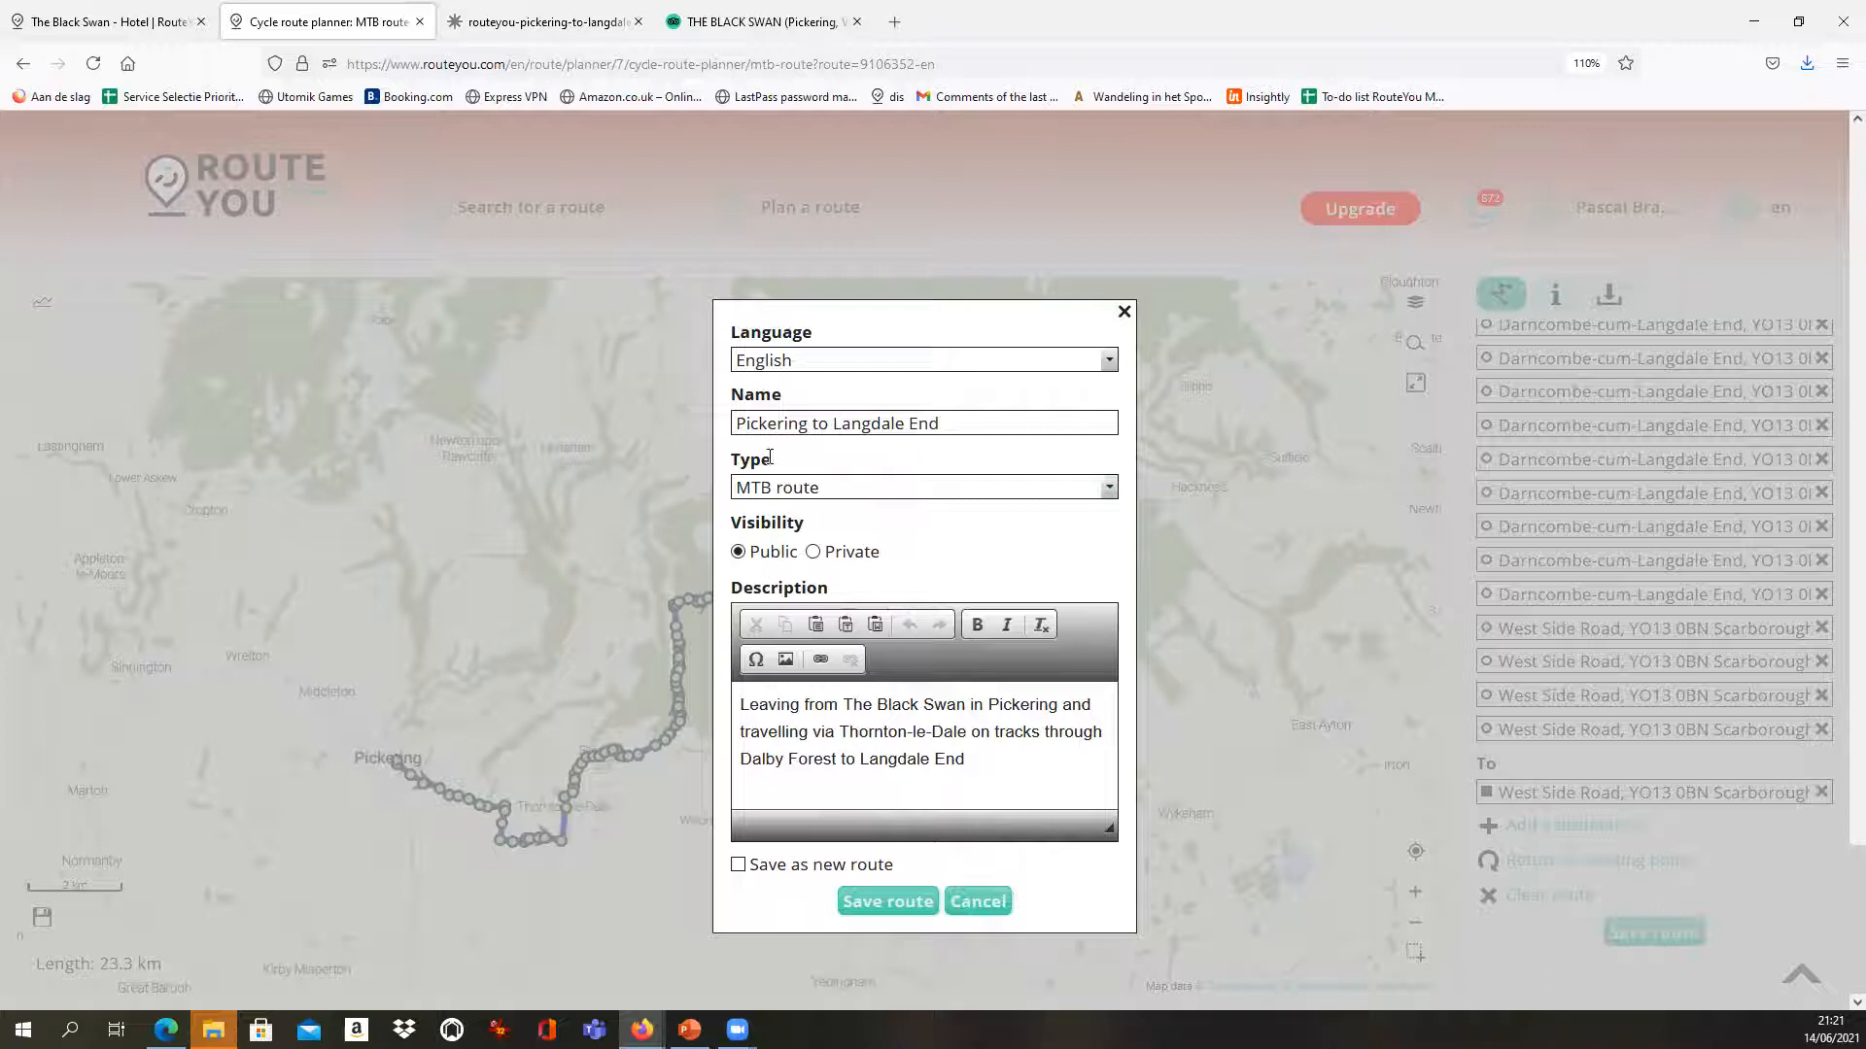
drag(983, 426, 715, 439)
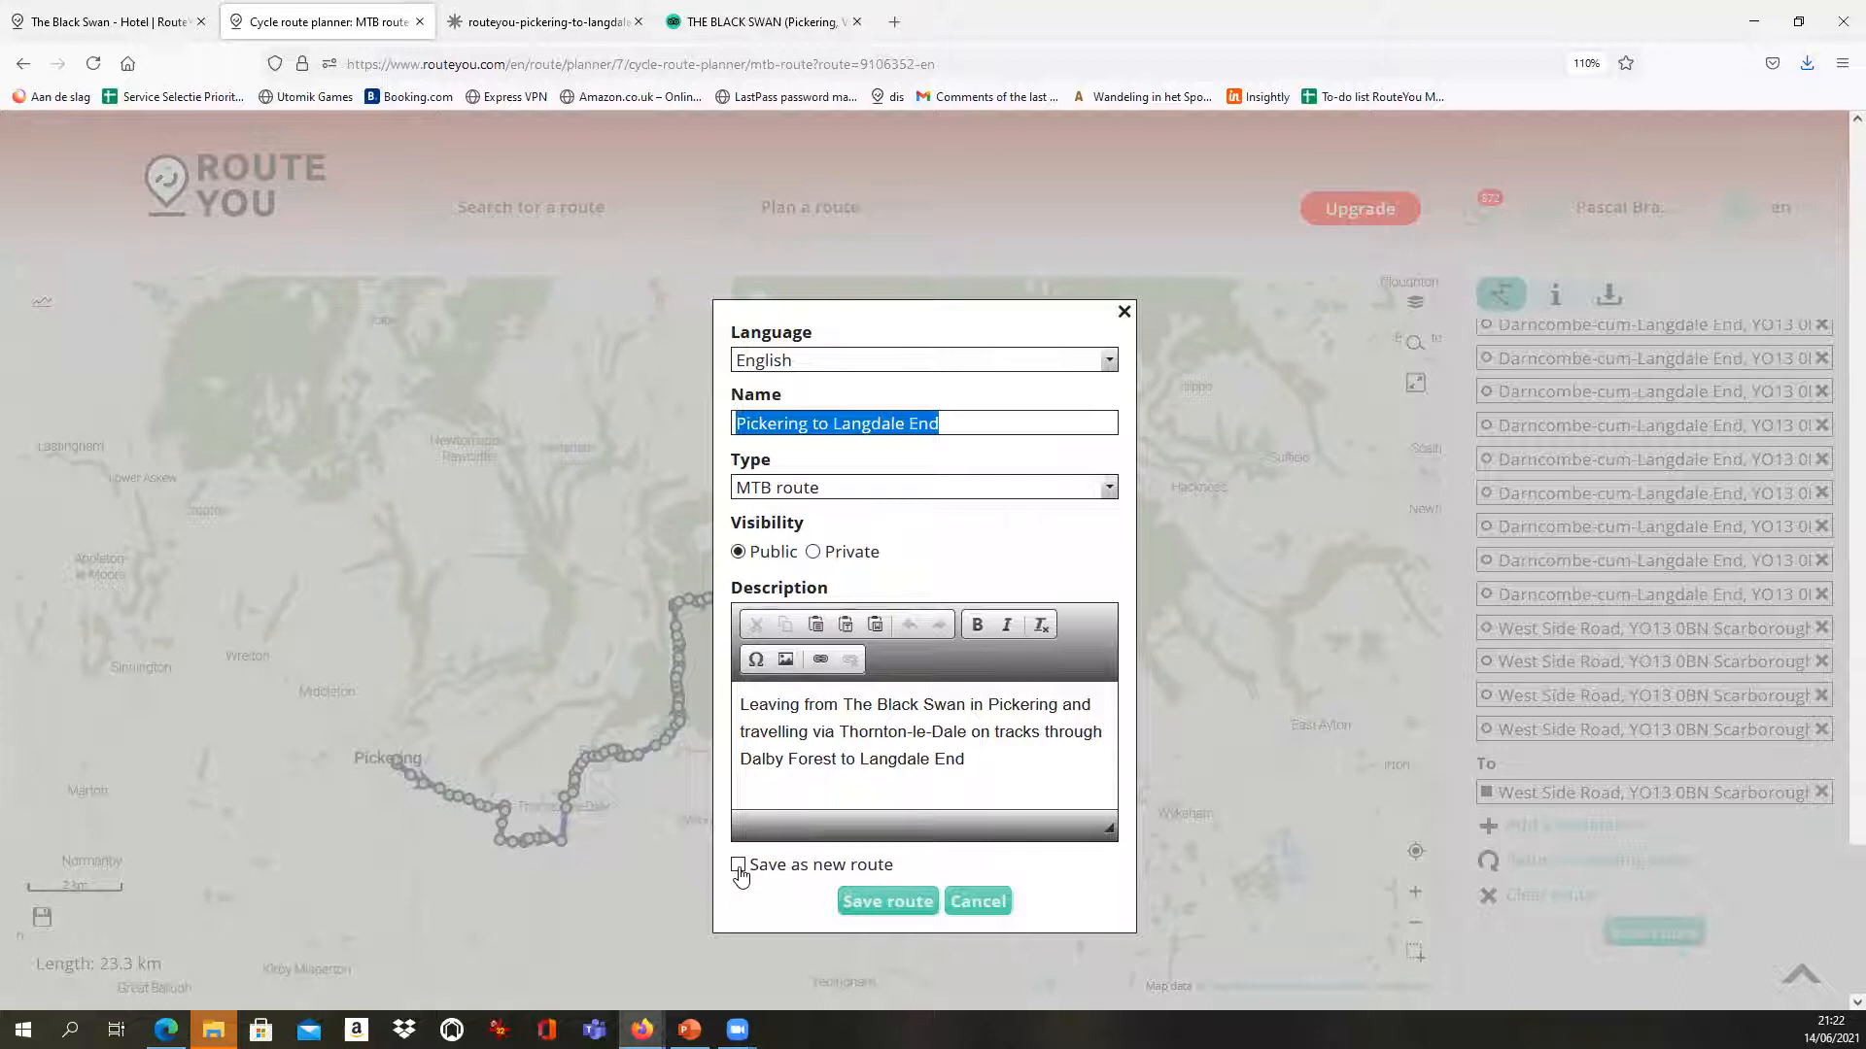
click(882, 903)
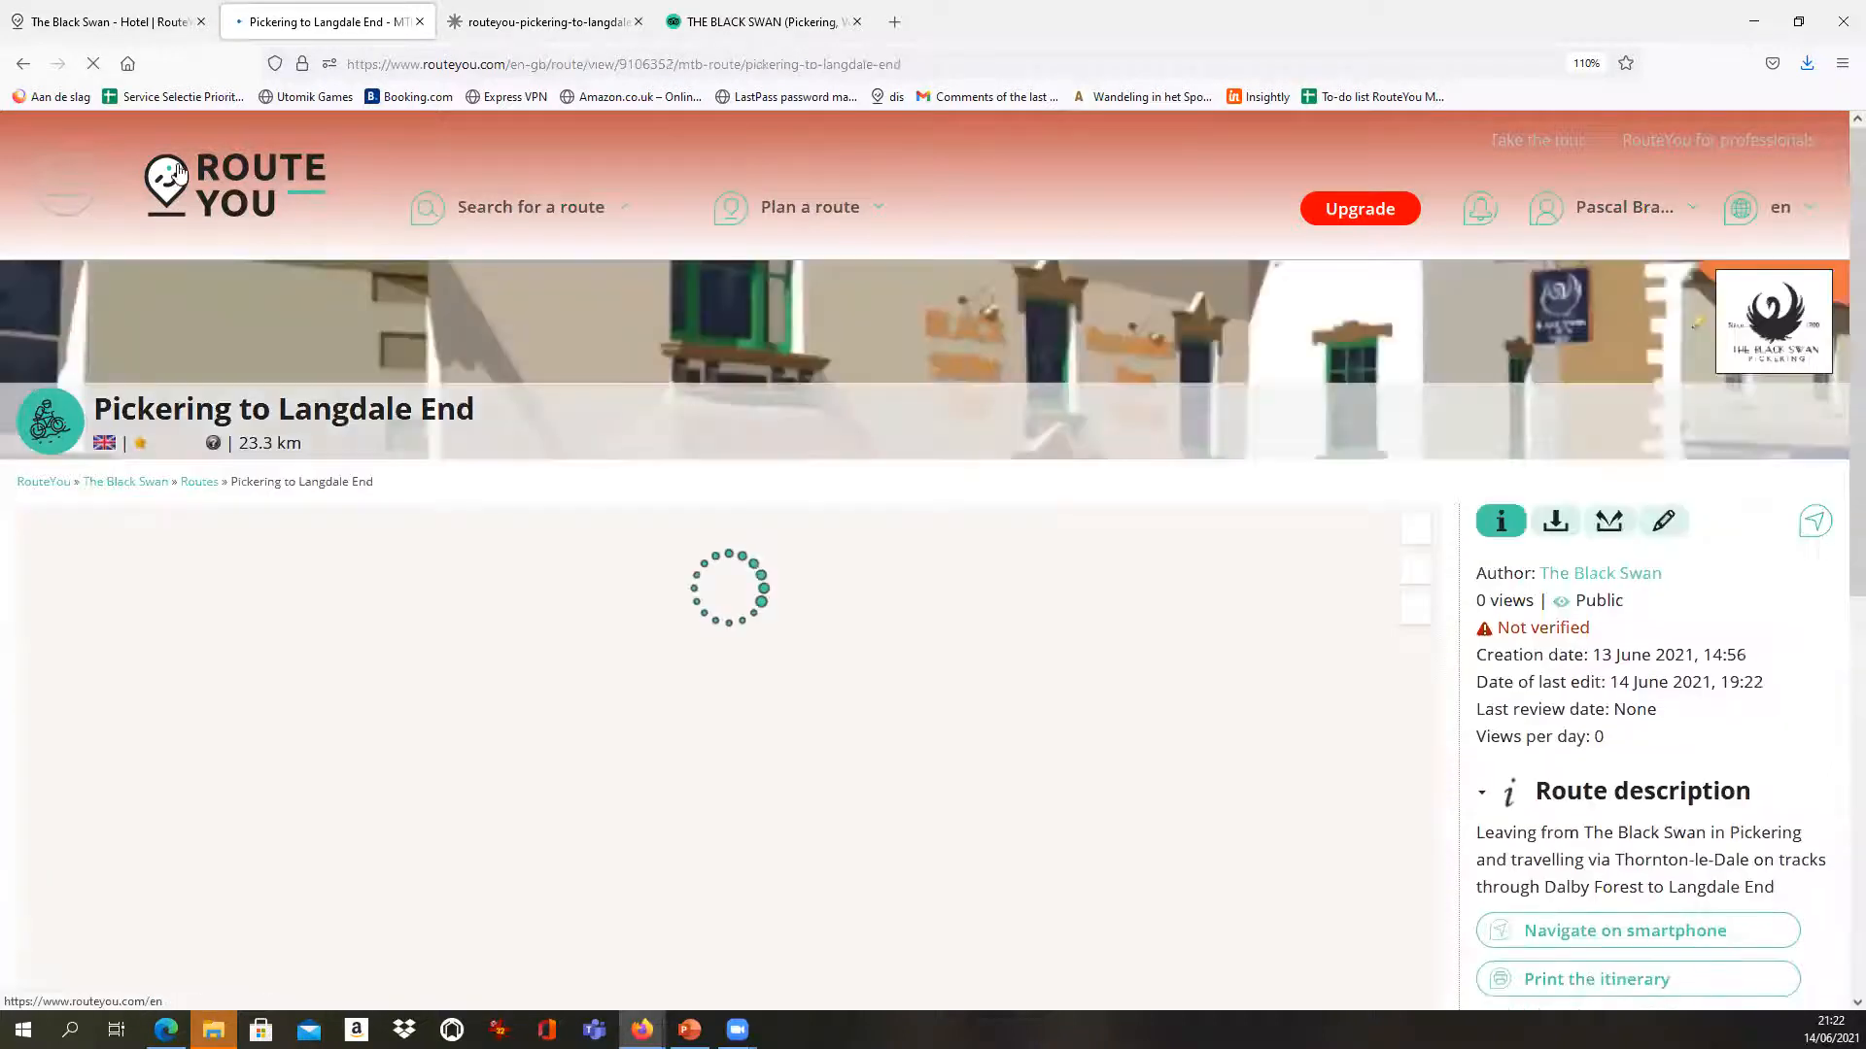
click(64, 194)
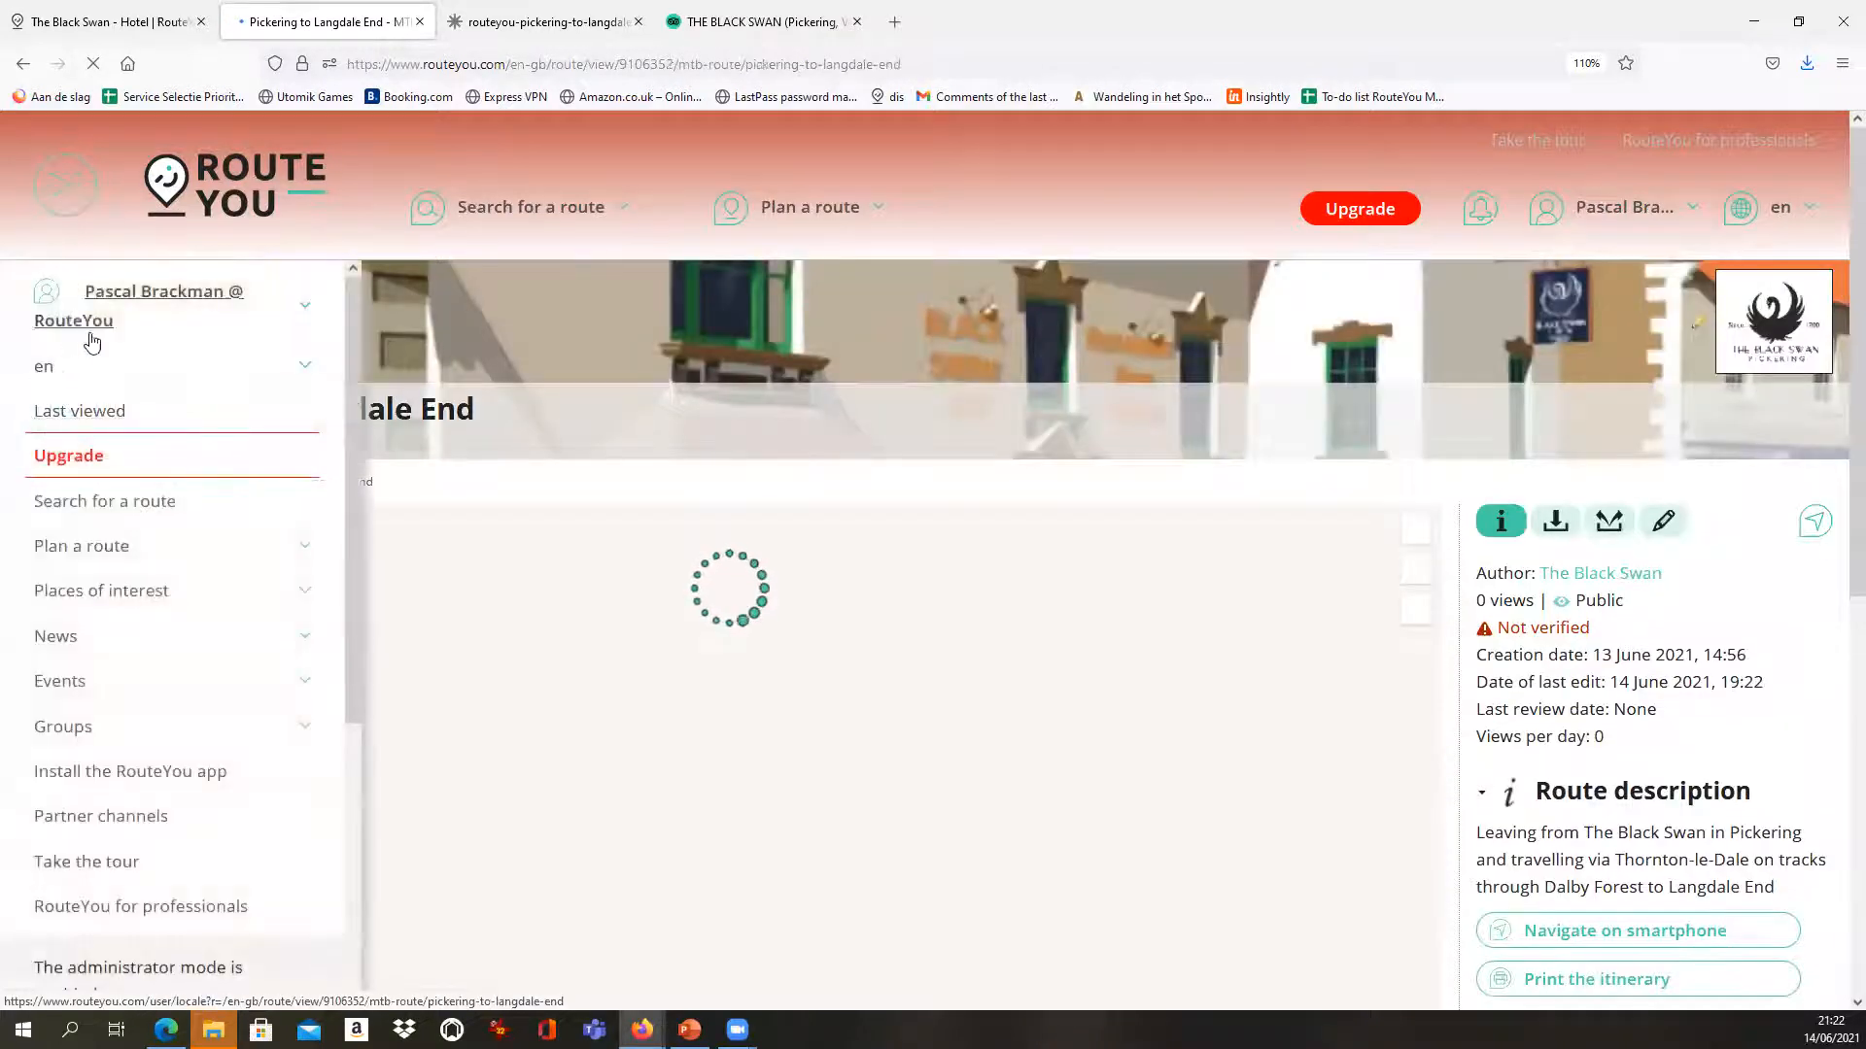
click(161, 328)
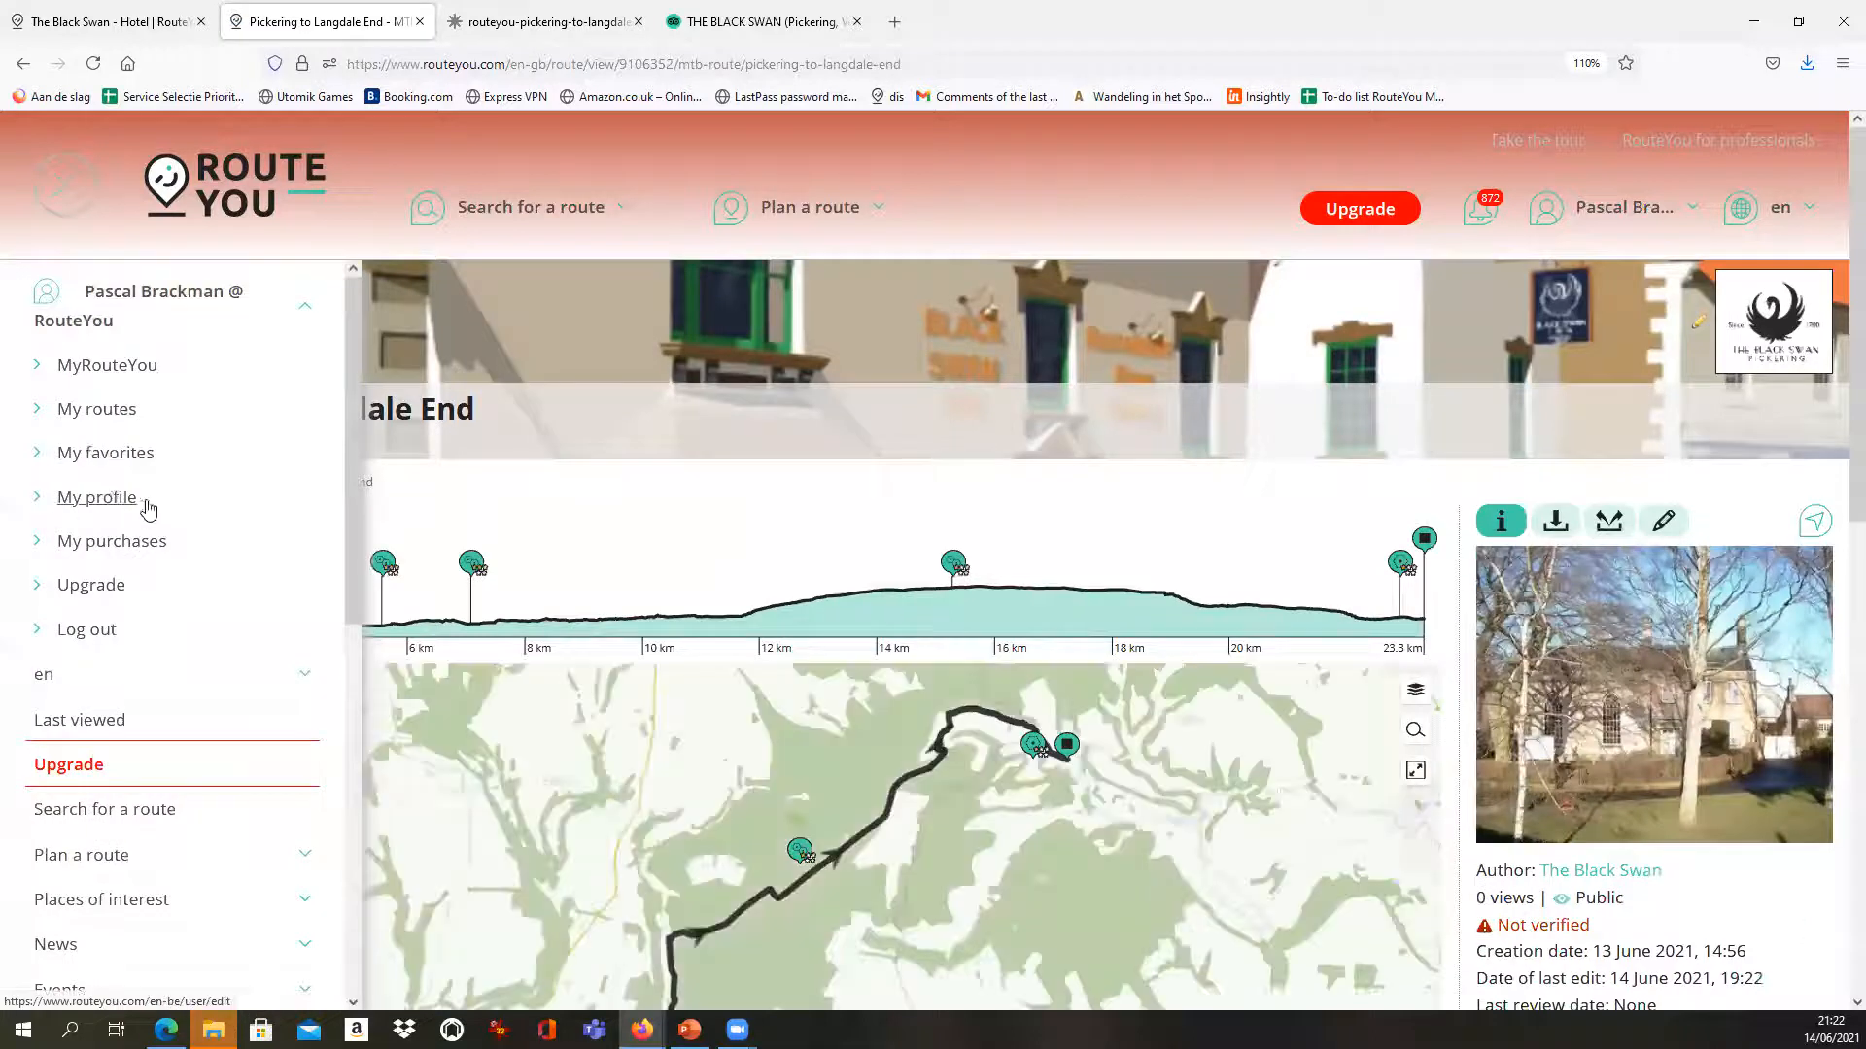
click(529, 491)
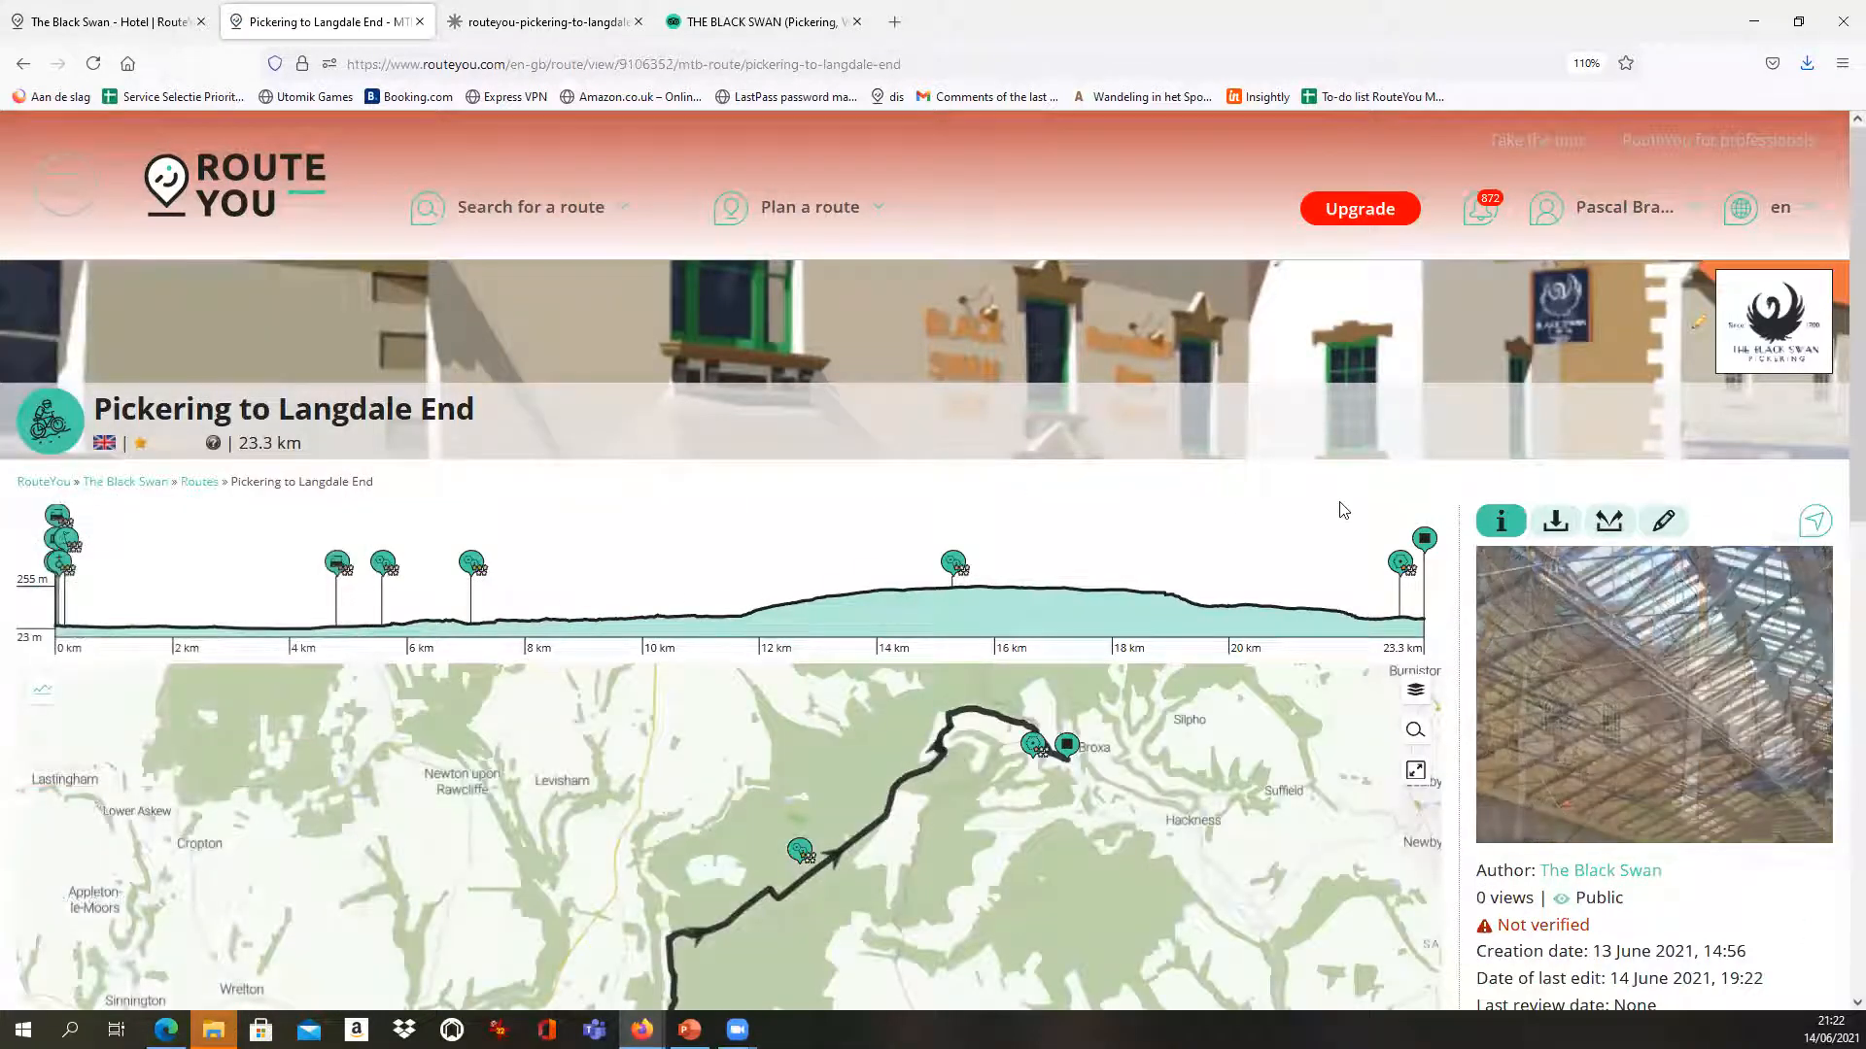
Examine the saved route on its map through Dalby Forest, including the sharp turn by the buildings near Dalby Forest Drive
scroll(1380, 486, down, 2)
scroll(1166, 544, down, 2)
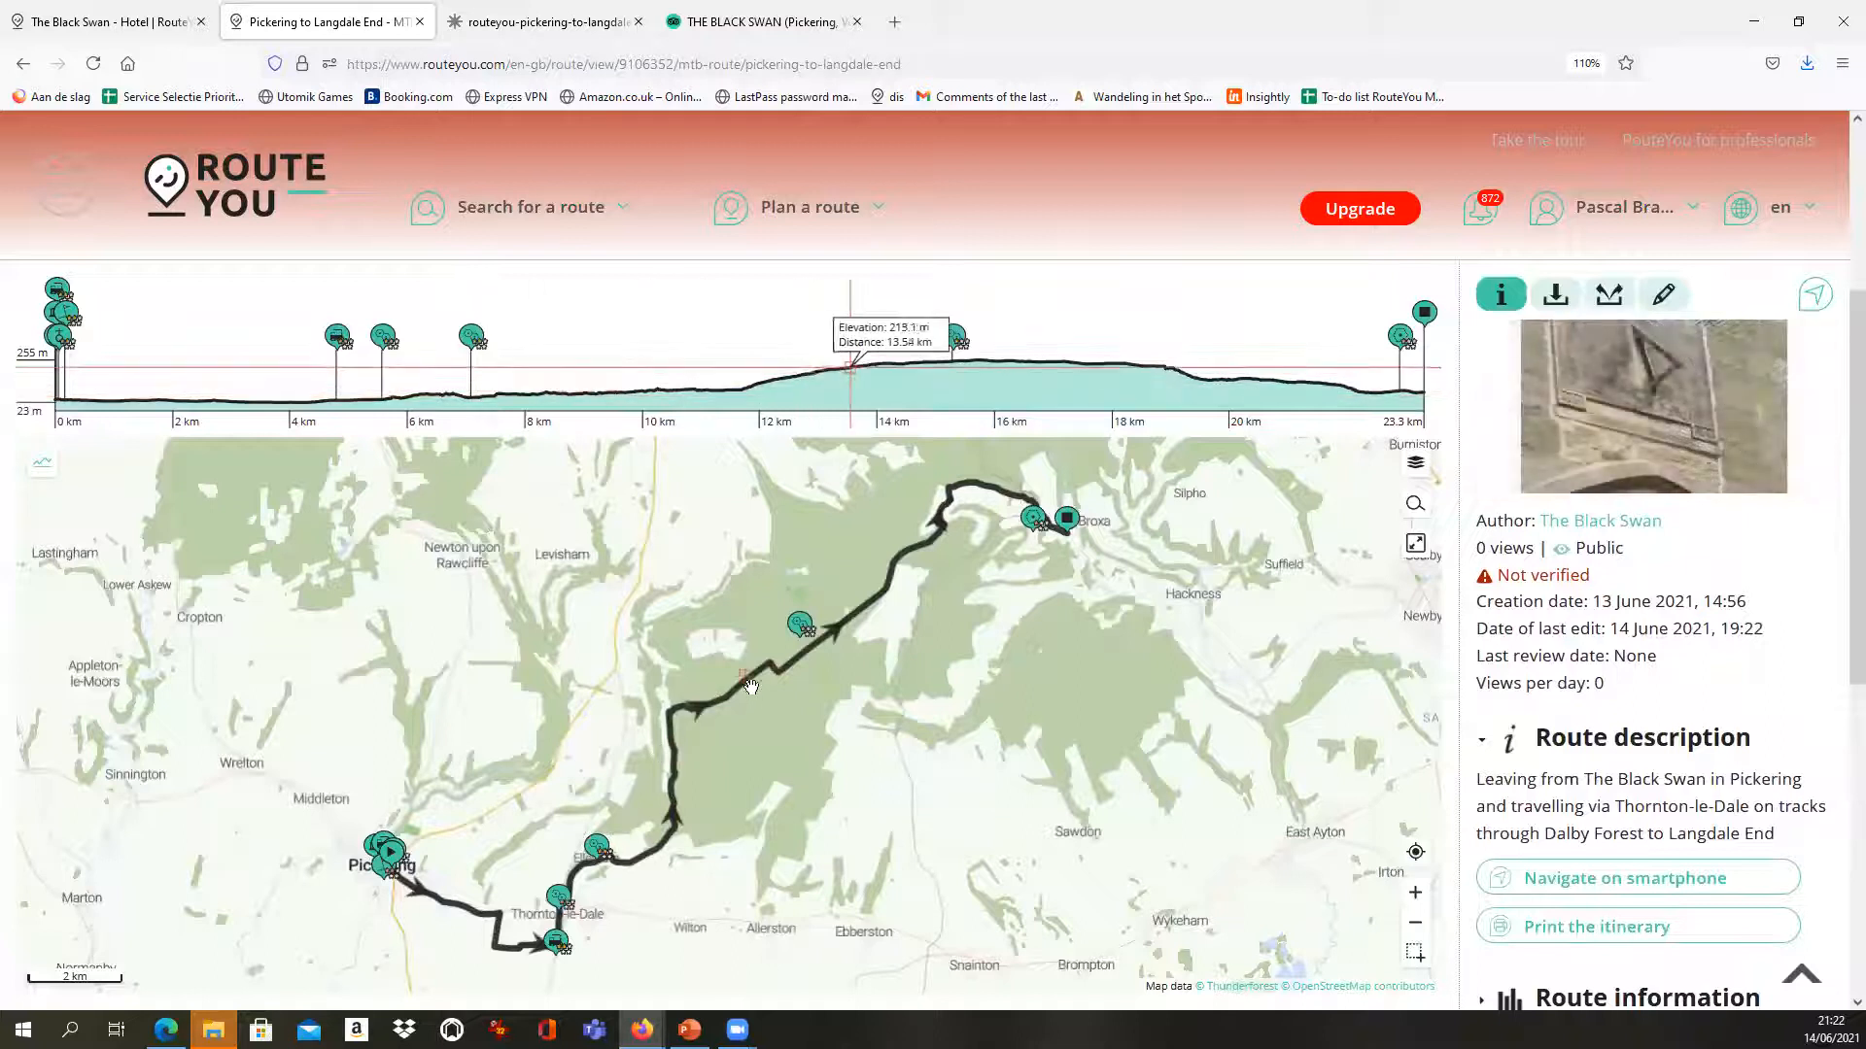
scroll(709, 696, up, 4)
scroll(674, 642, up, 2)
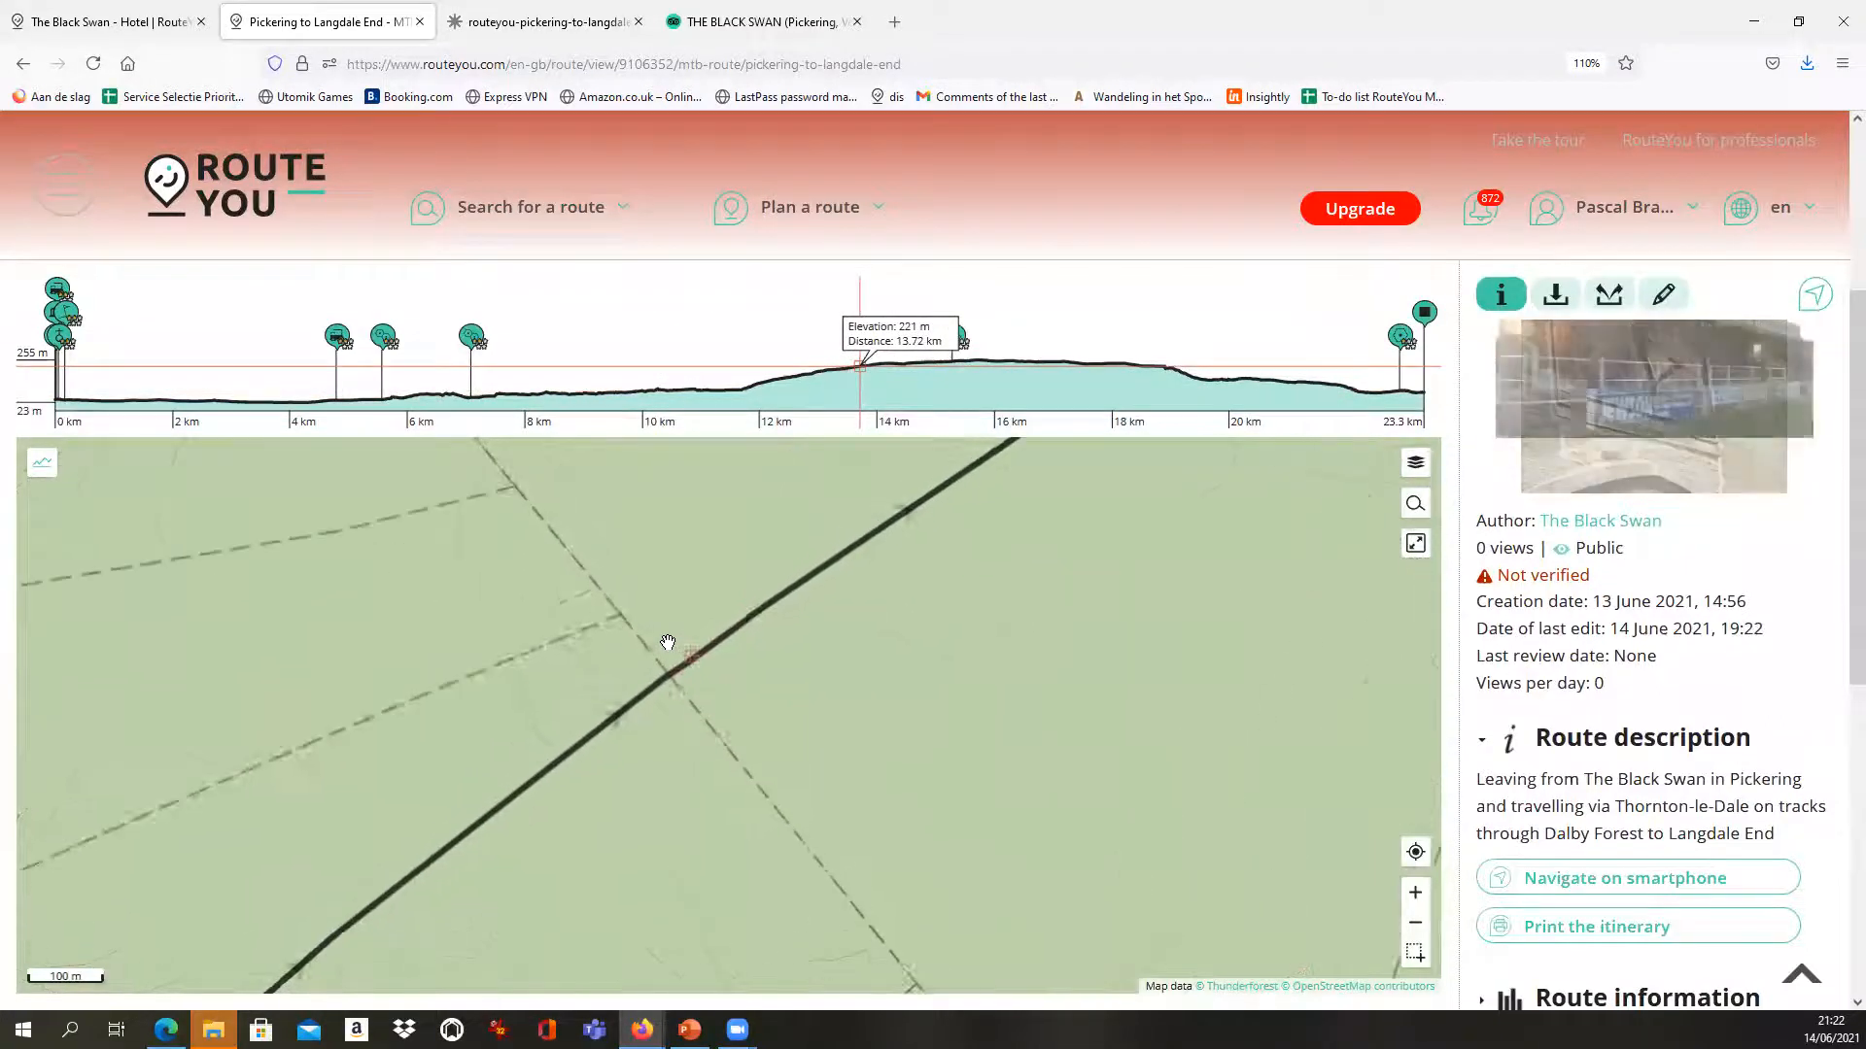
scroll(674, 644, down, 3)
drag(336, 908, 1074, 663)
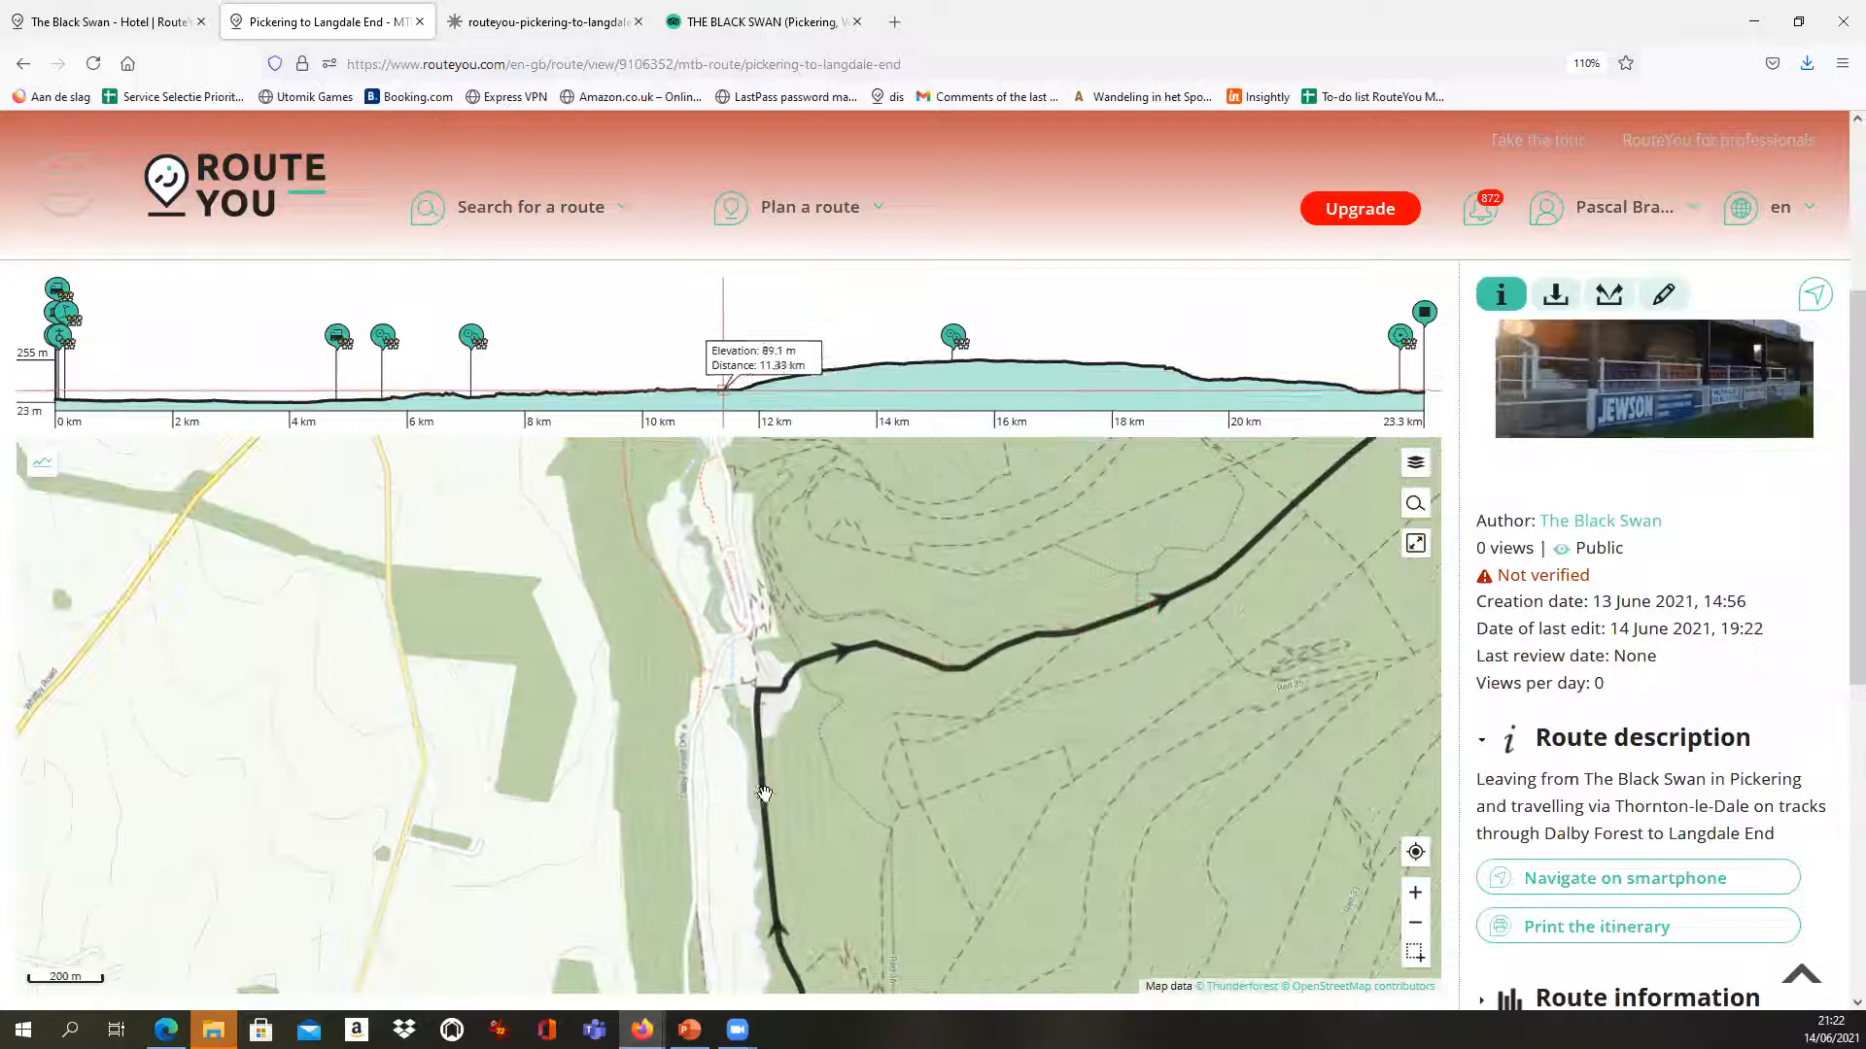
scroll(773, 691, up, 3)
scroll(635, 636, up, 1)
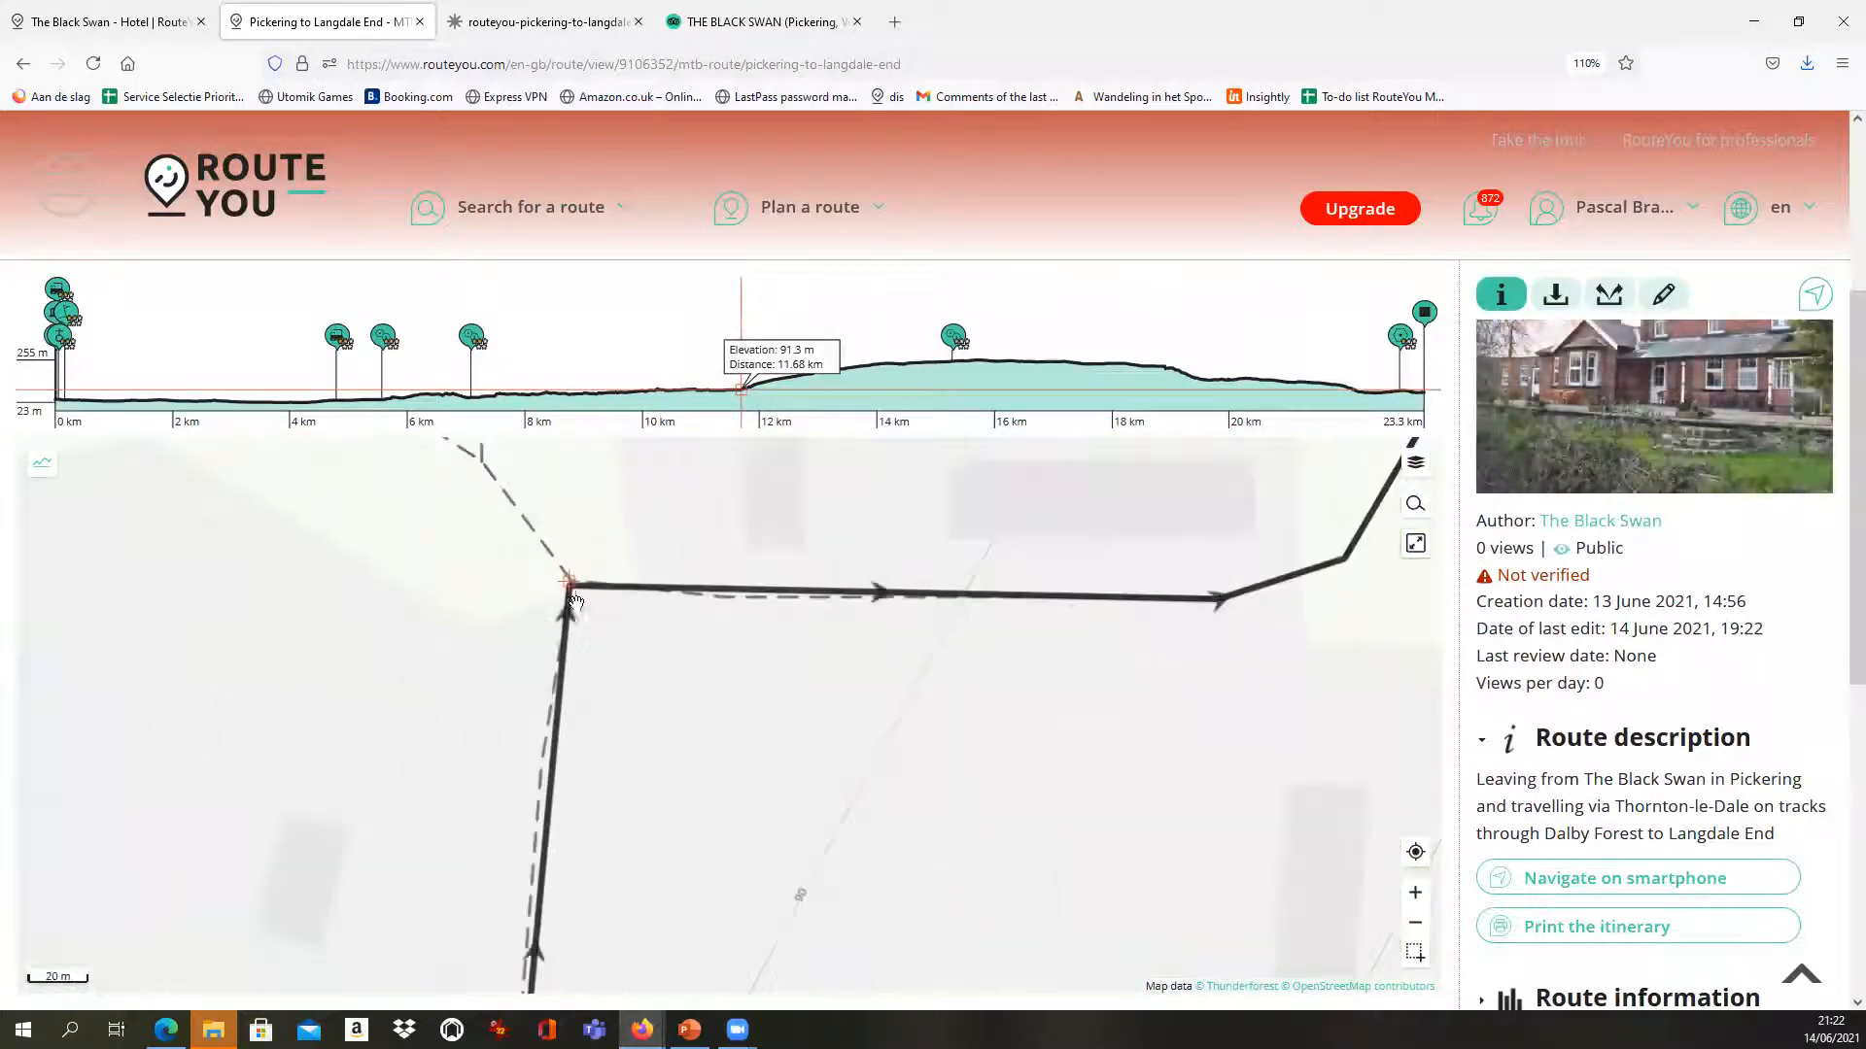
scroll(569, 611, down, 3)
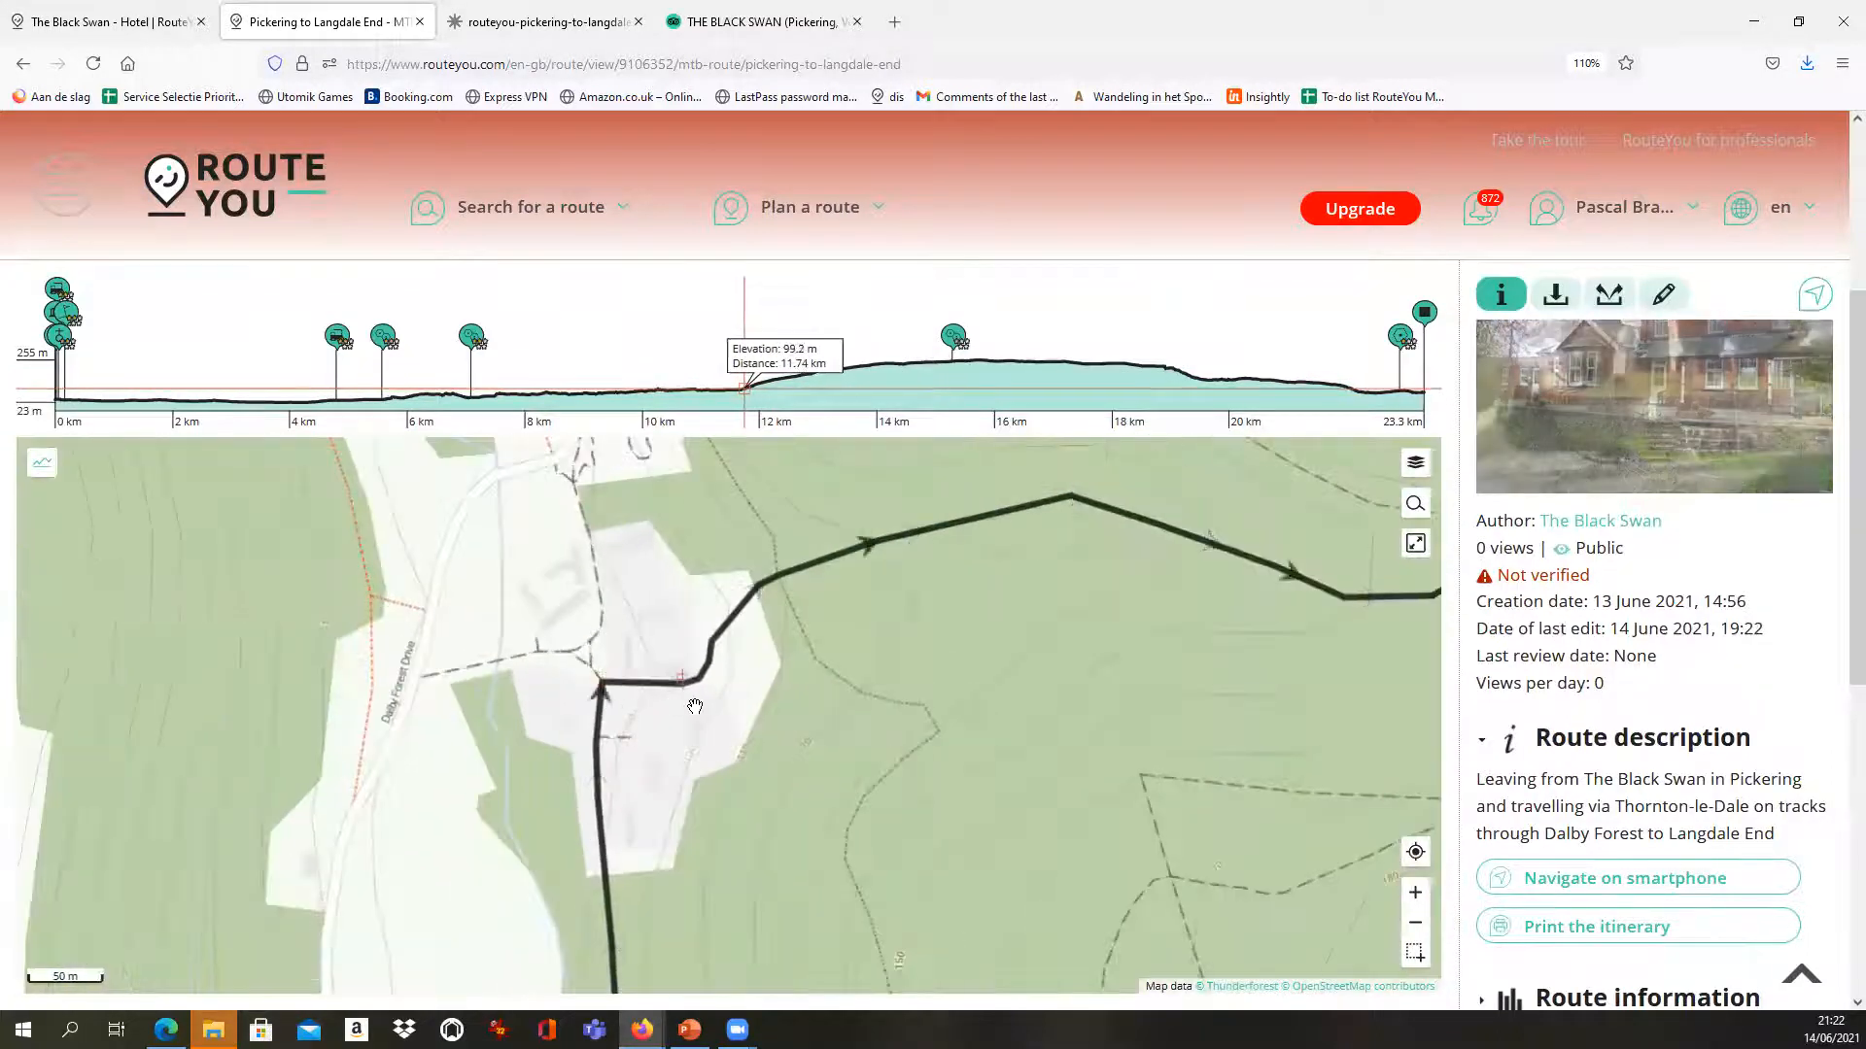
scroll(933, 715, down, 4)
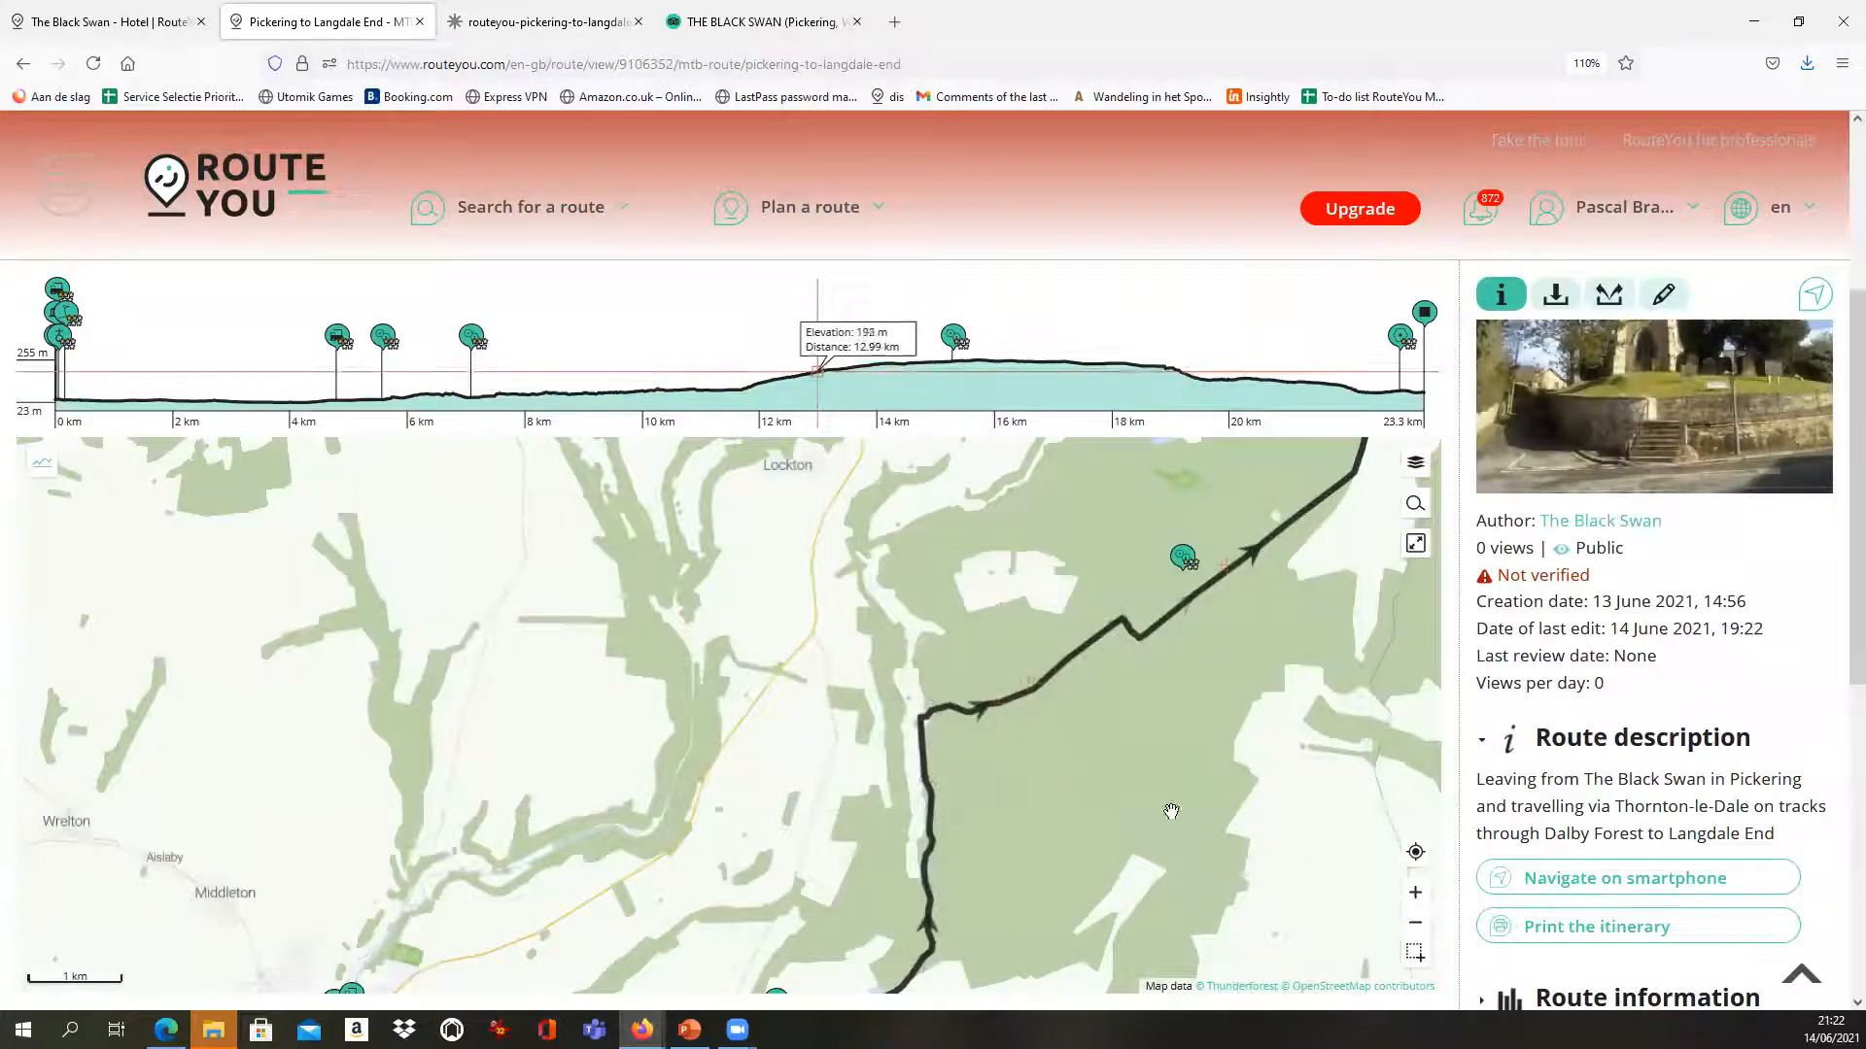
Generate the route's printable roadbook in A4 (21 cm x 29.7 cm) portrait and download the finished file
scroll(1470, 619, up, 3)
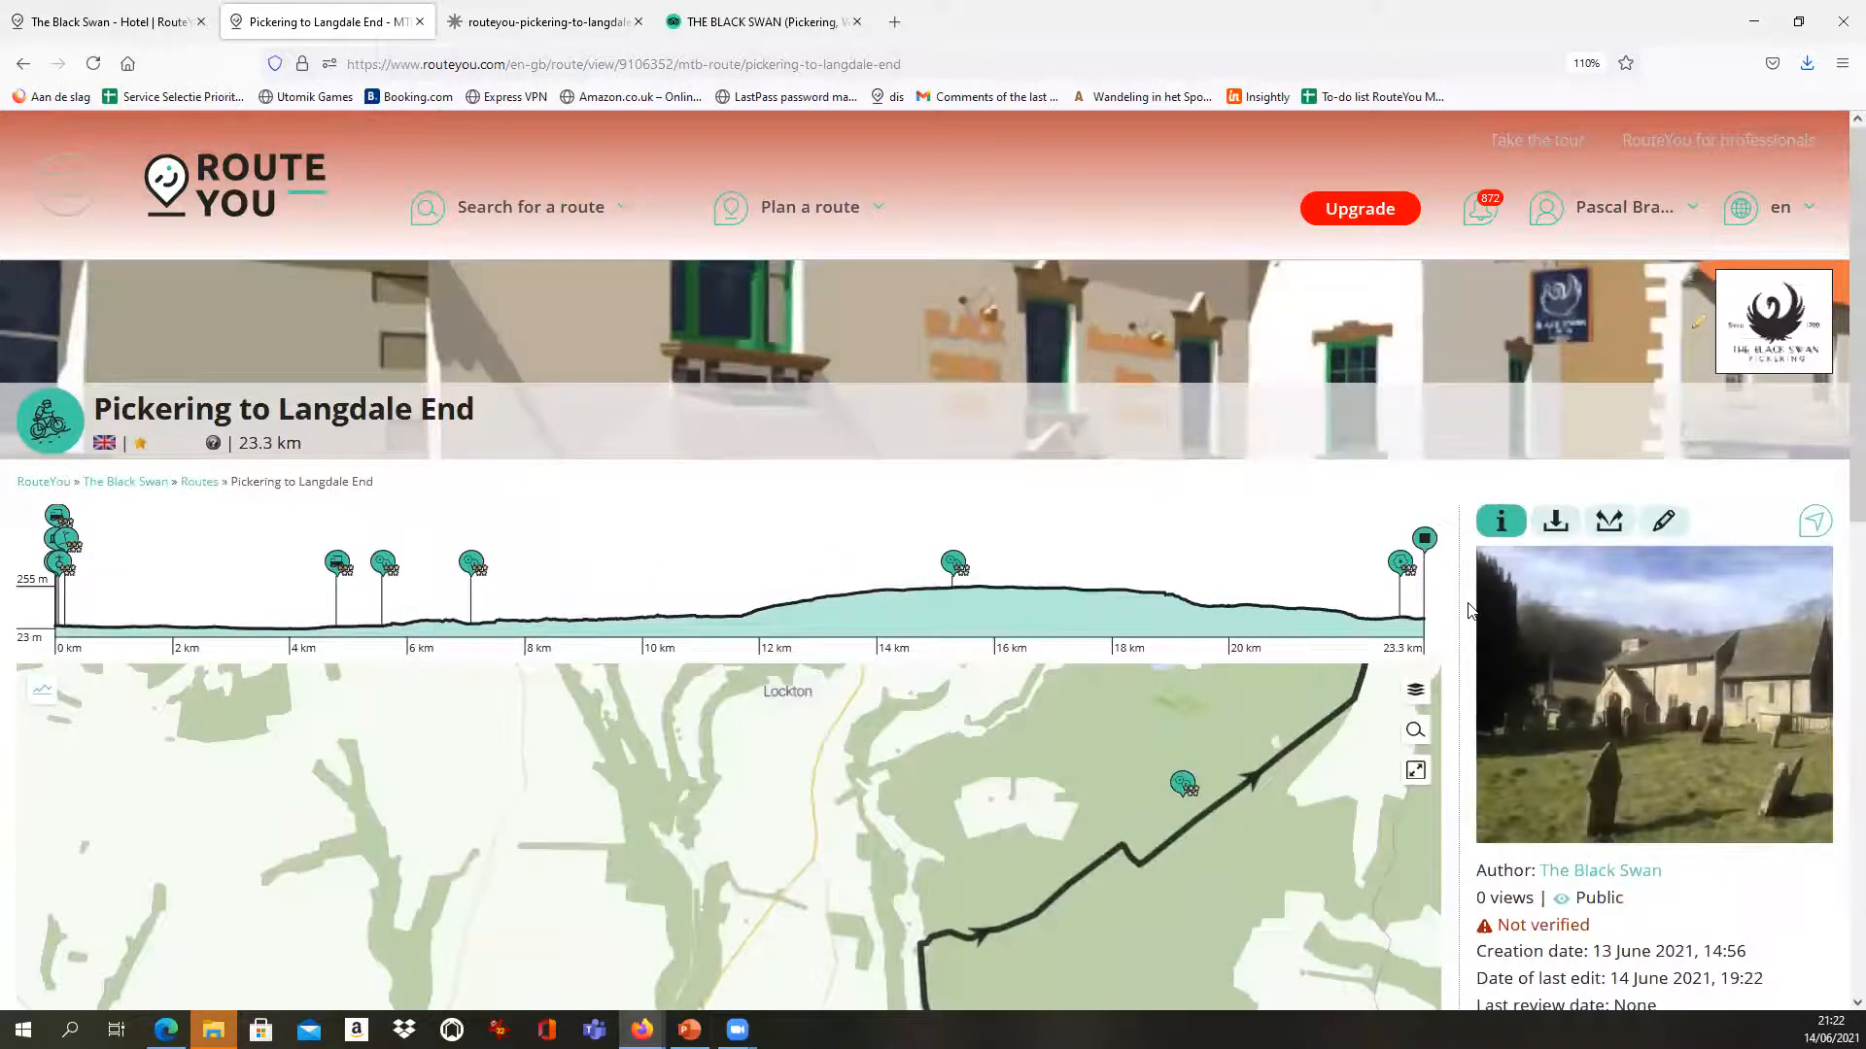
scroll(1470, 609, down, 2)
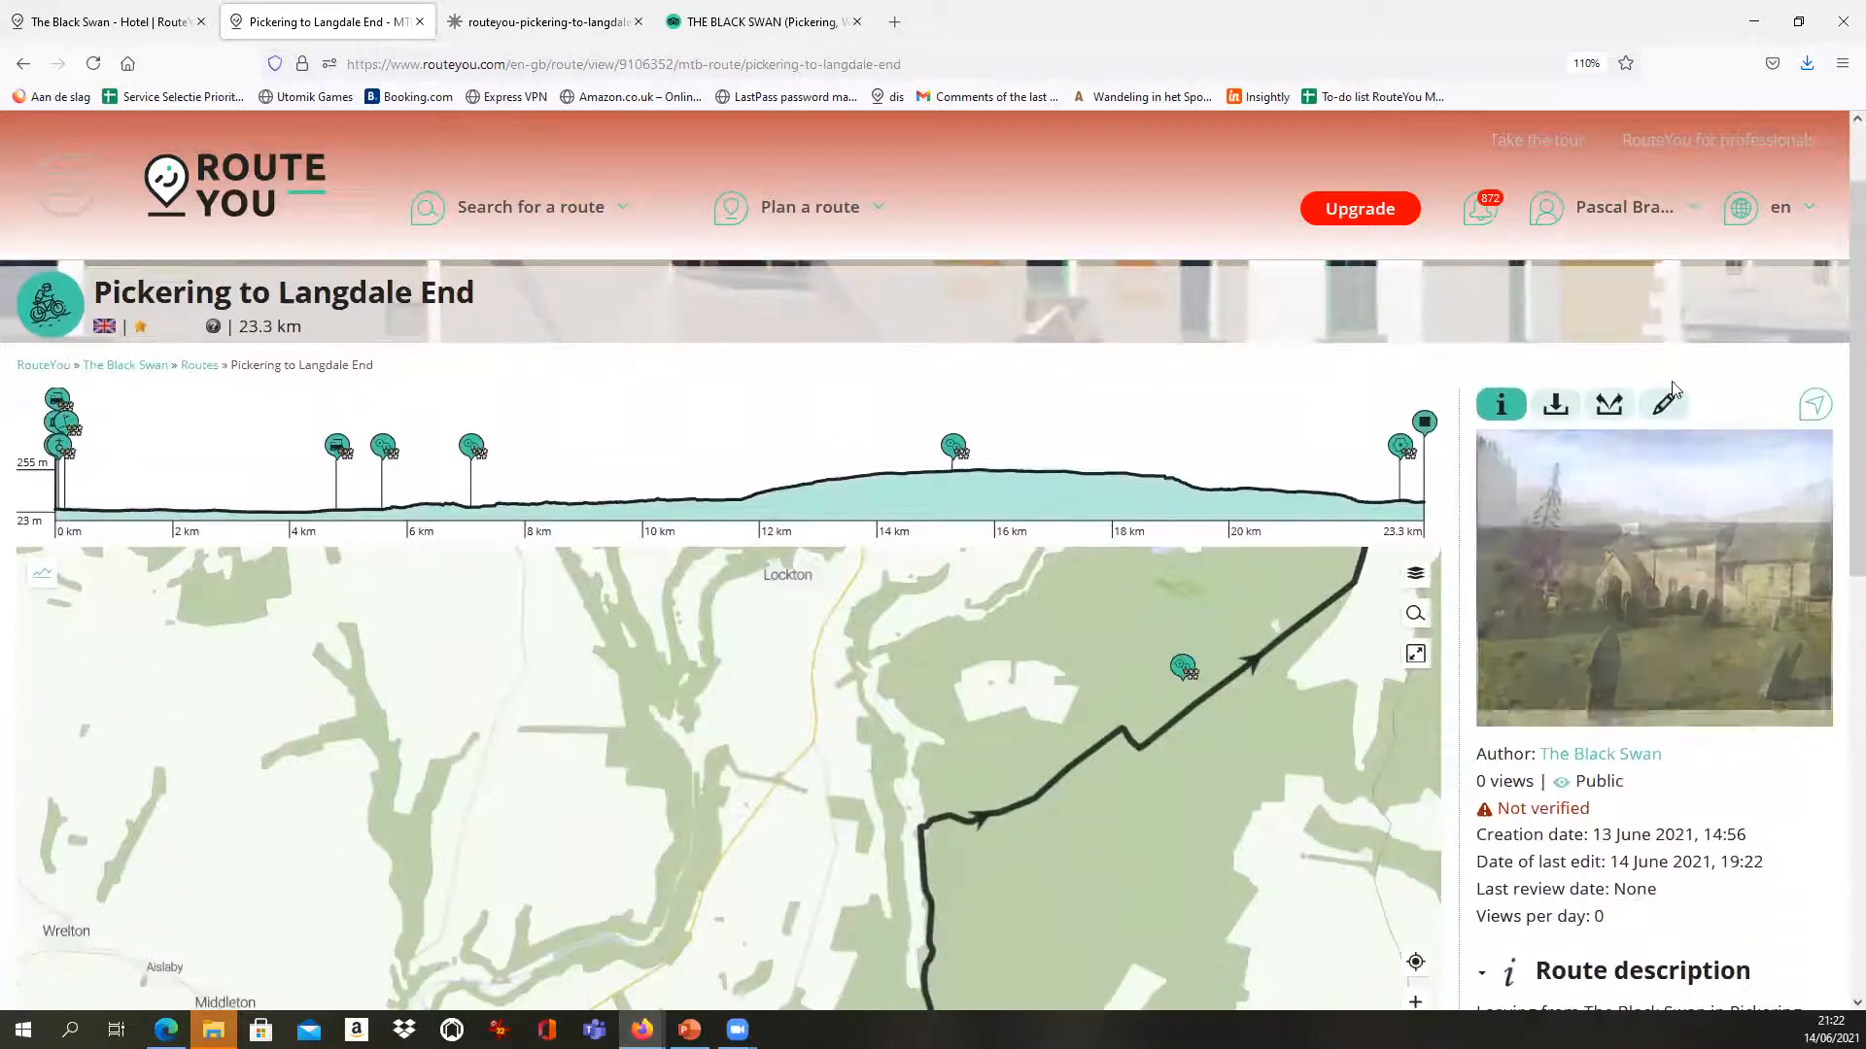
click(1555, 407)
drag(1518, 597, 1533, 596)
click(1561, 690)
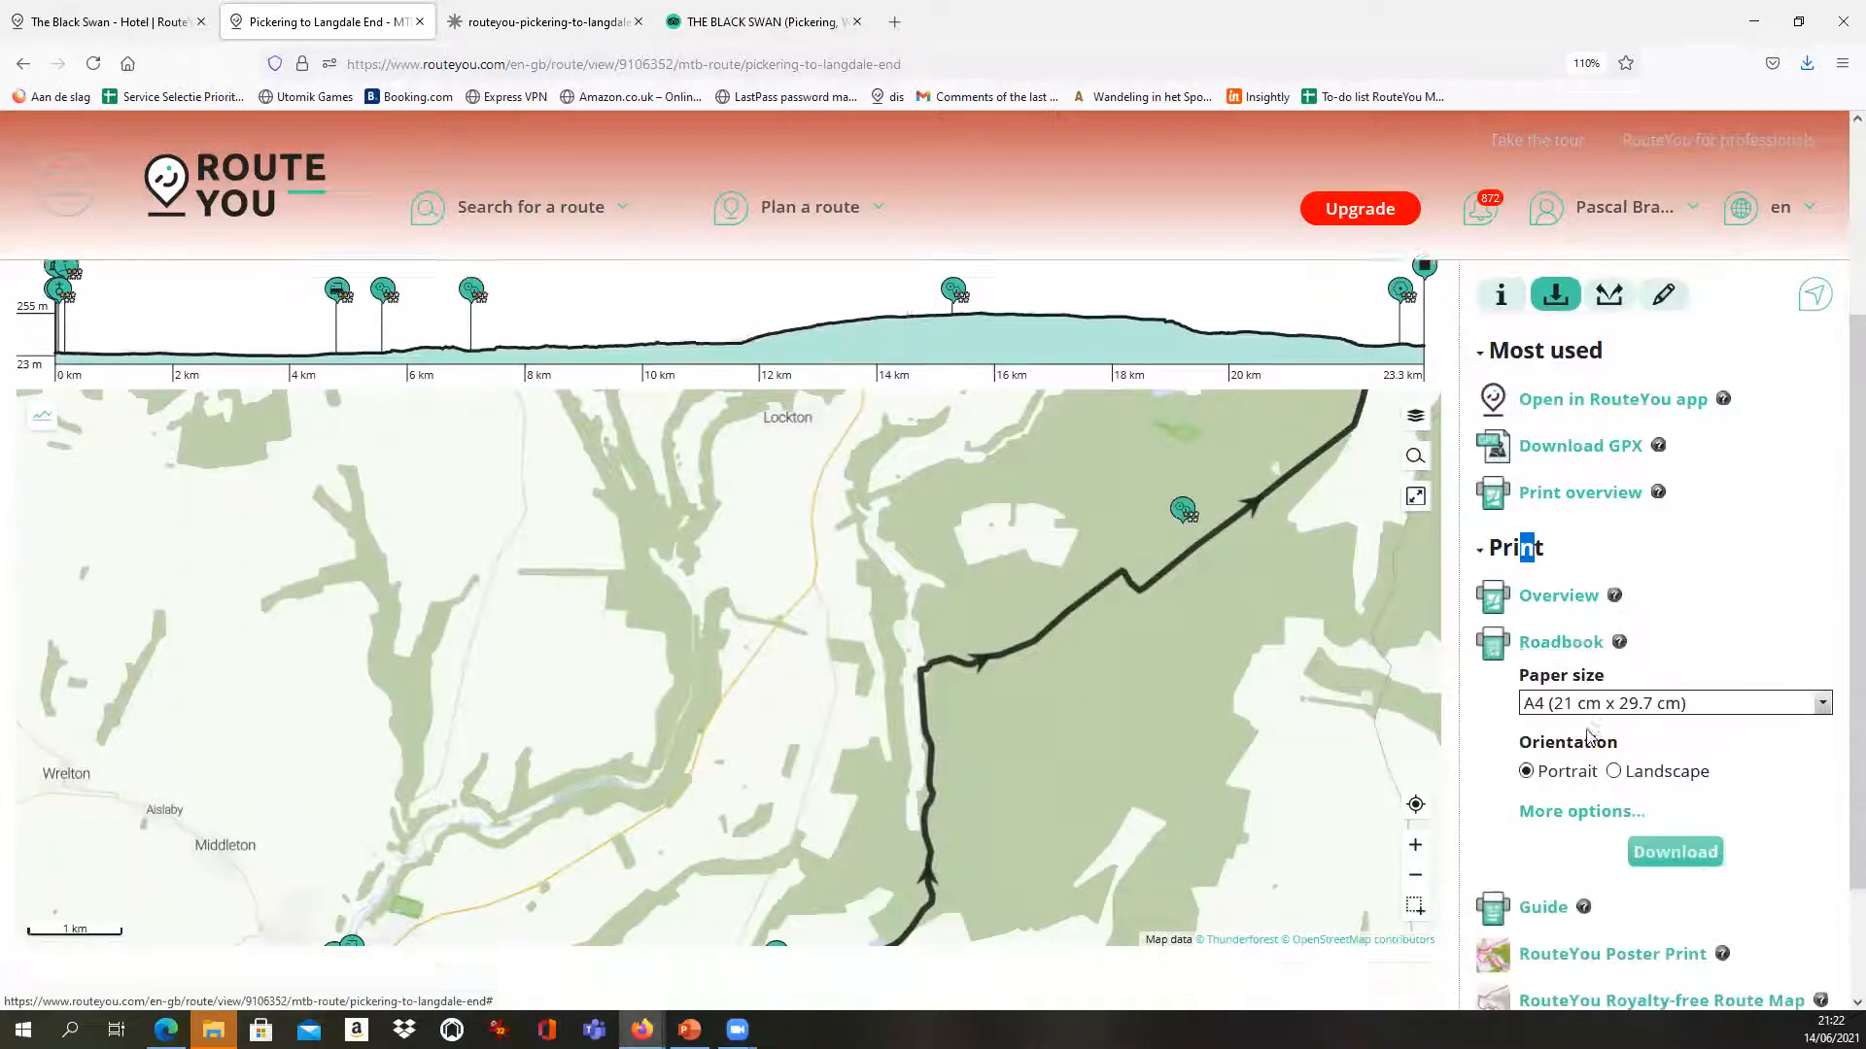
scroll(1652, 758, down, 2)
click(1676, 785)
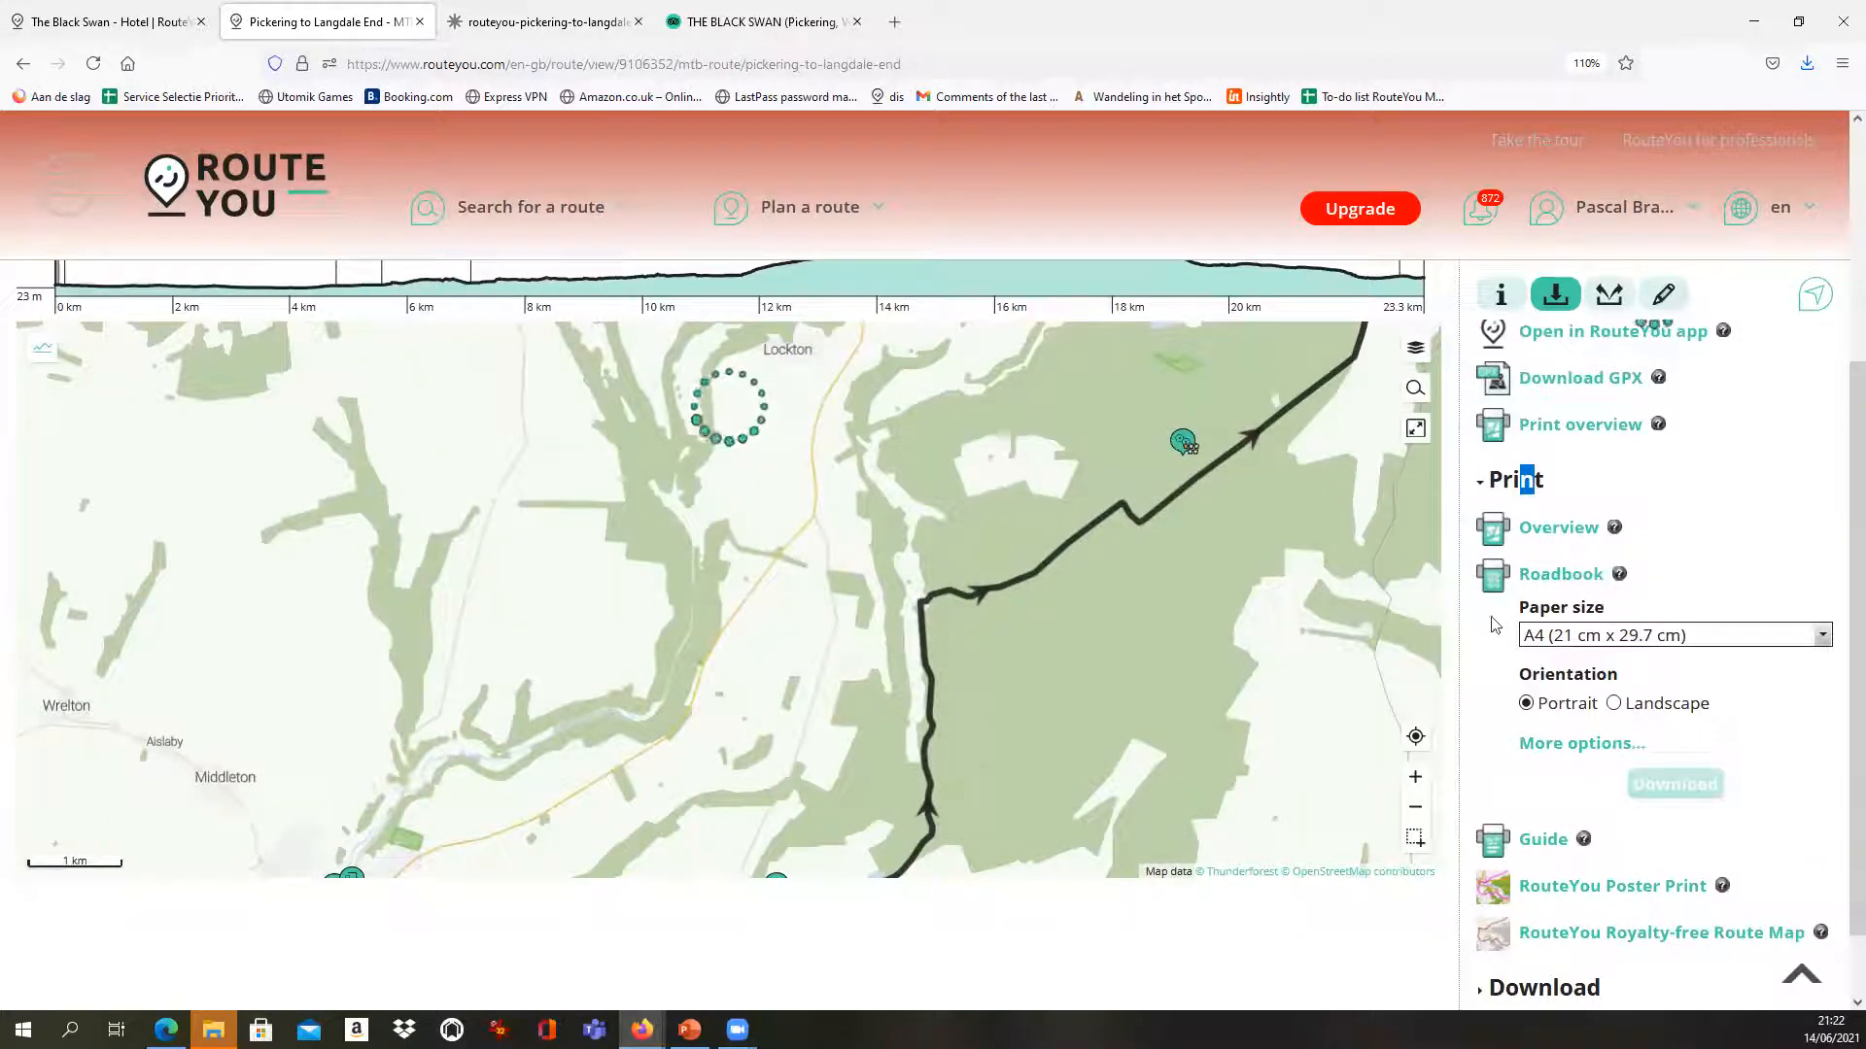
scroll(1448, 476, up, 2)
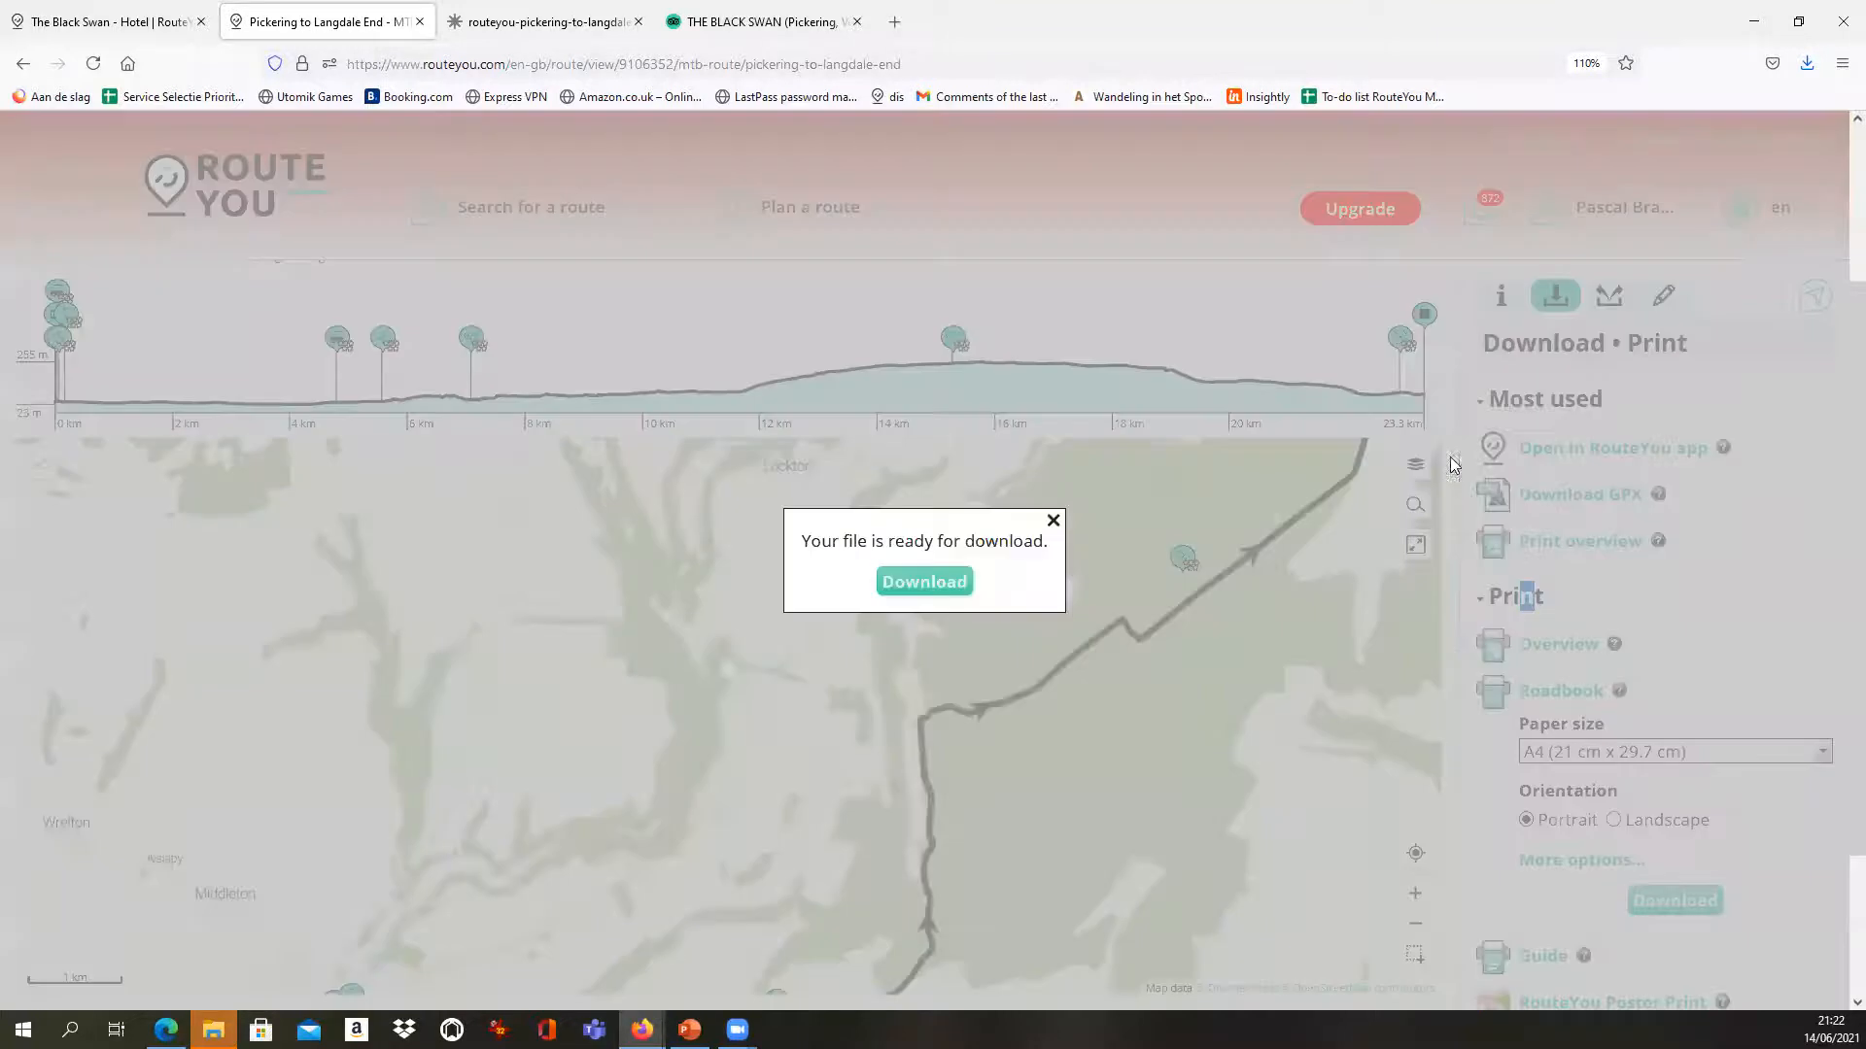
click(907, 583)
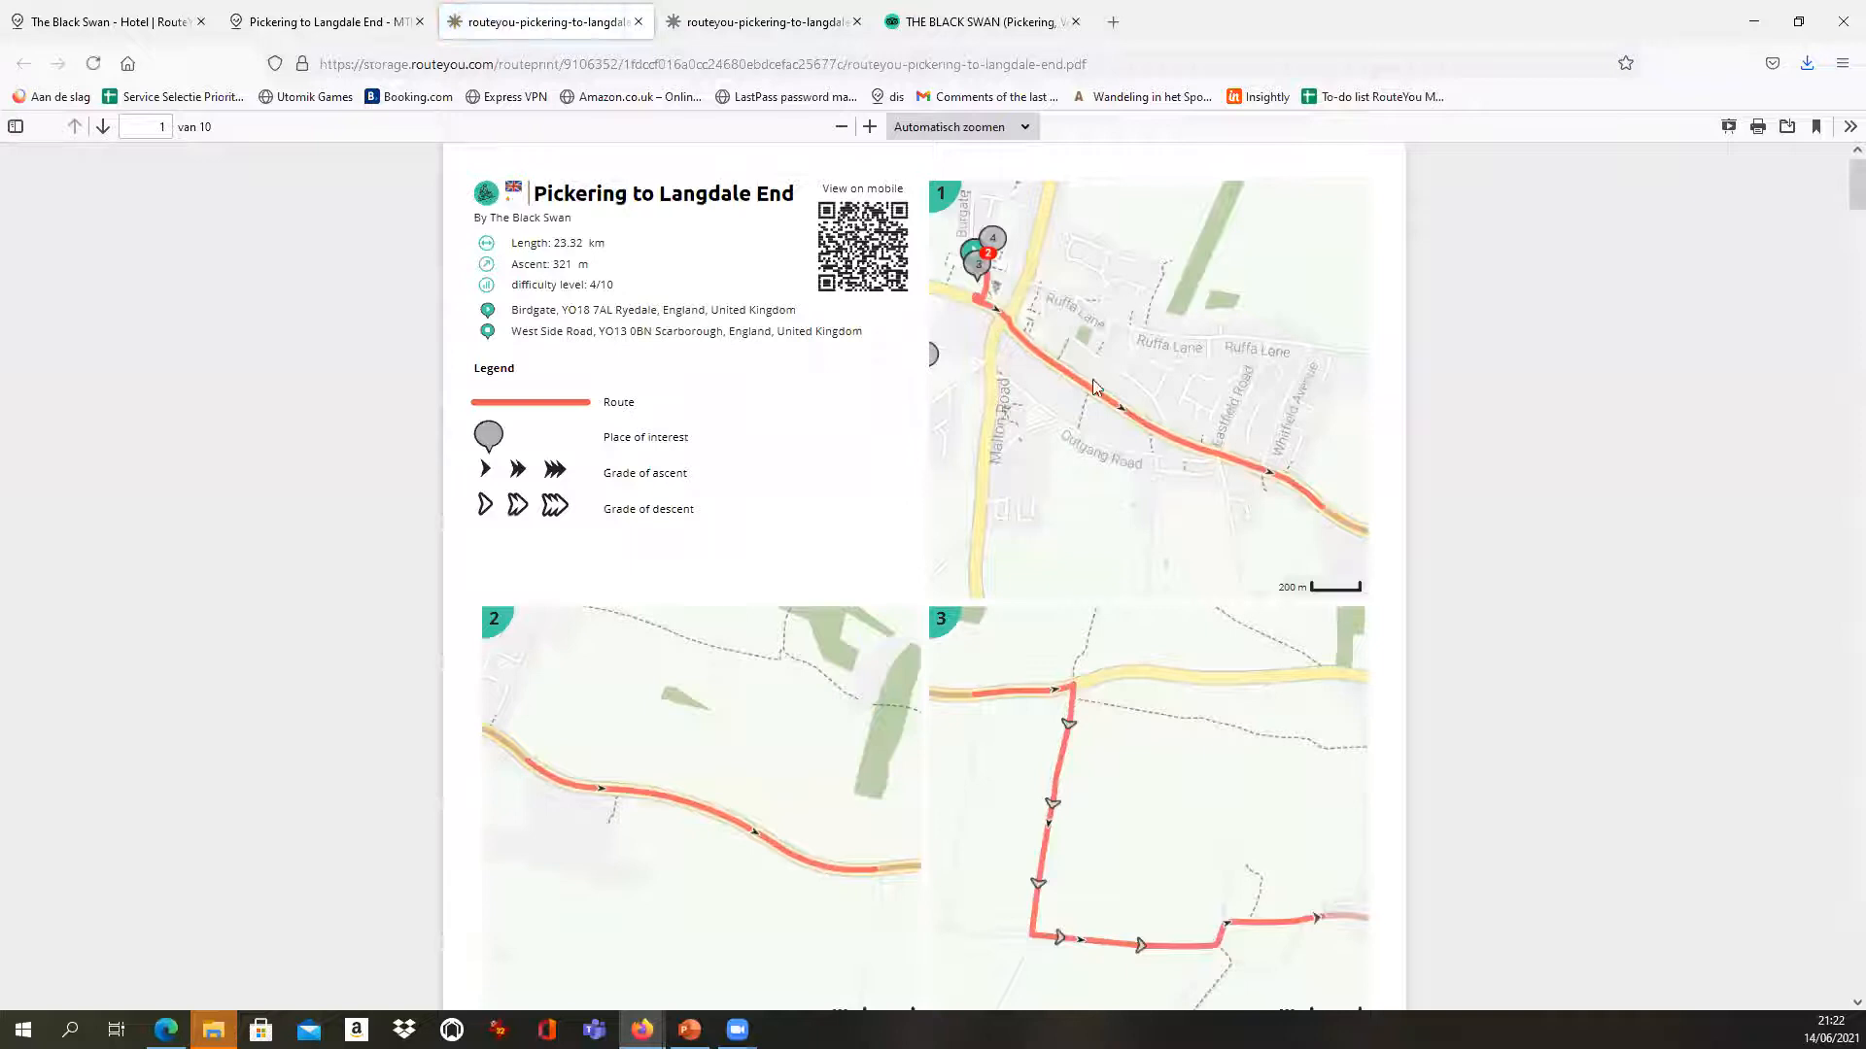
Look through the roadbook's map sheets and read its turn-by-turn directions from Birdgate through Hungate and Eastgate to Thornton Road
scroll(938, 774, down, 15)
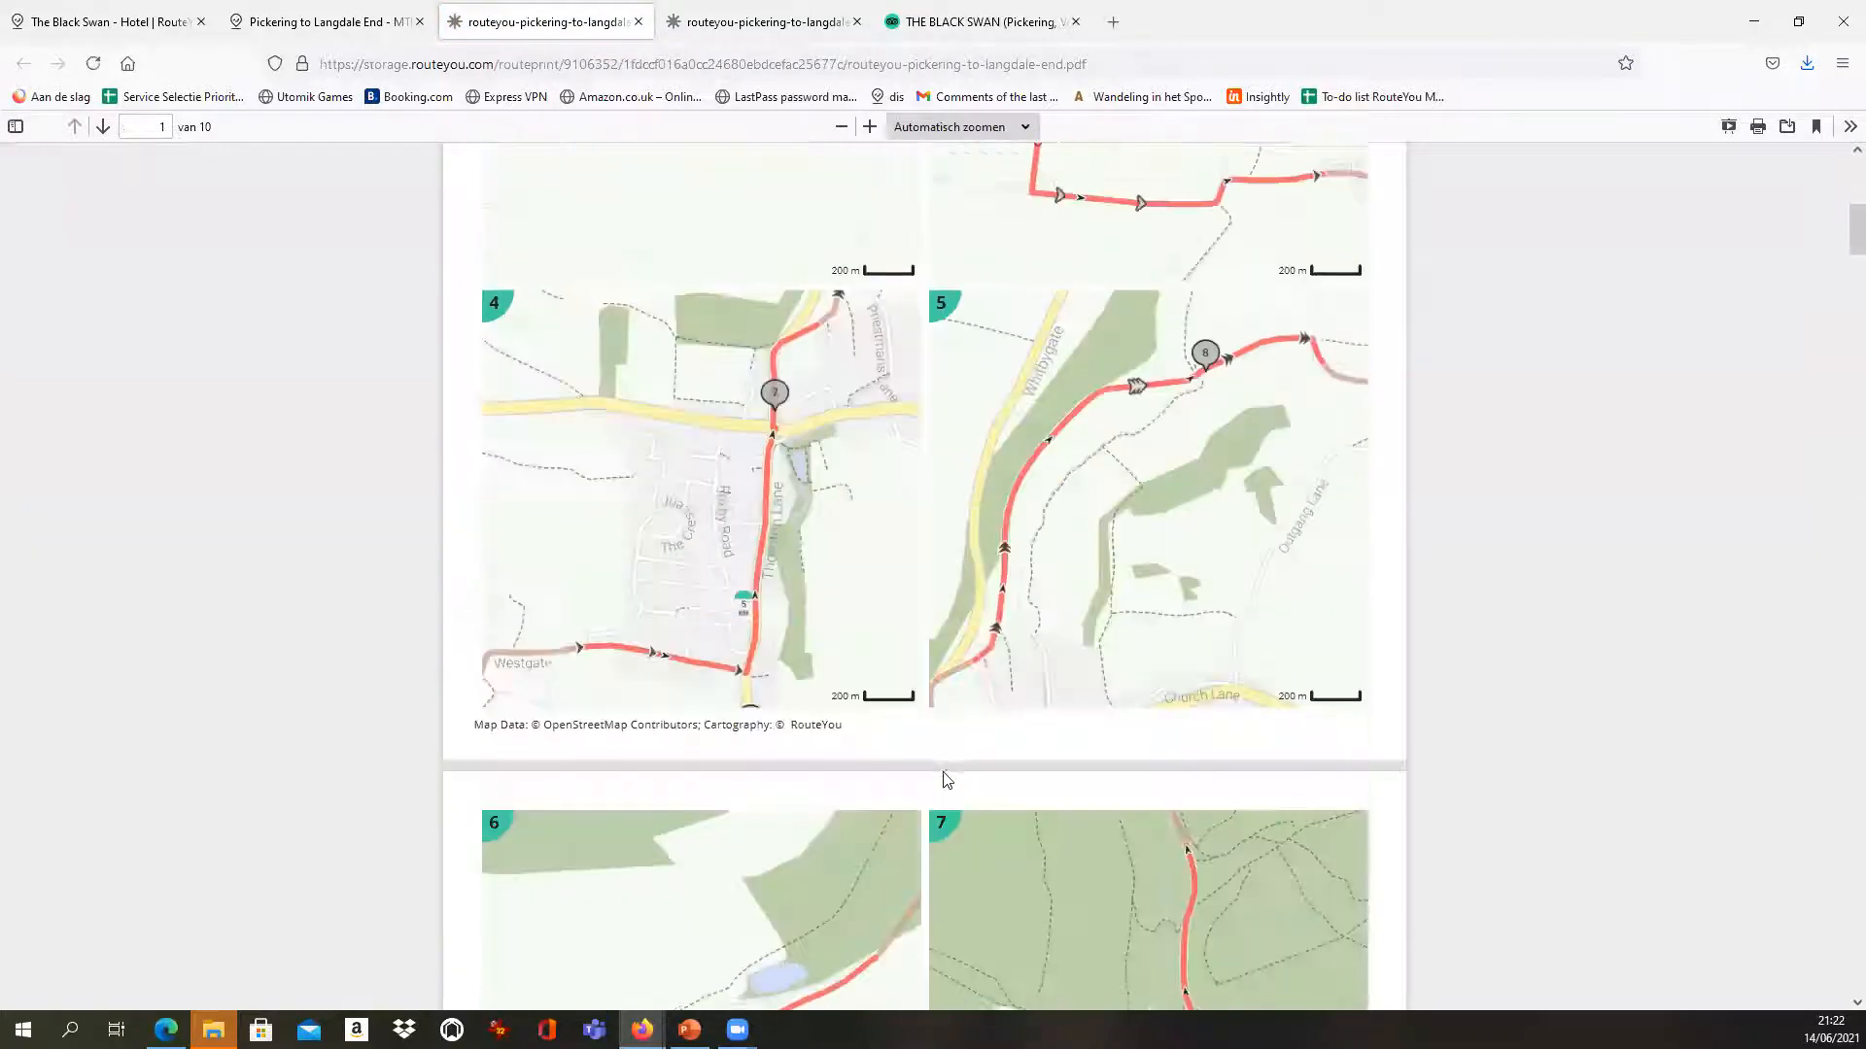
scroll(942, 773, down, 15)
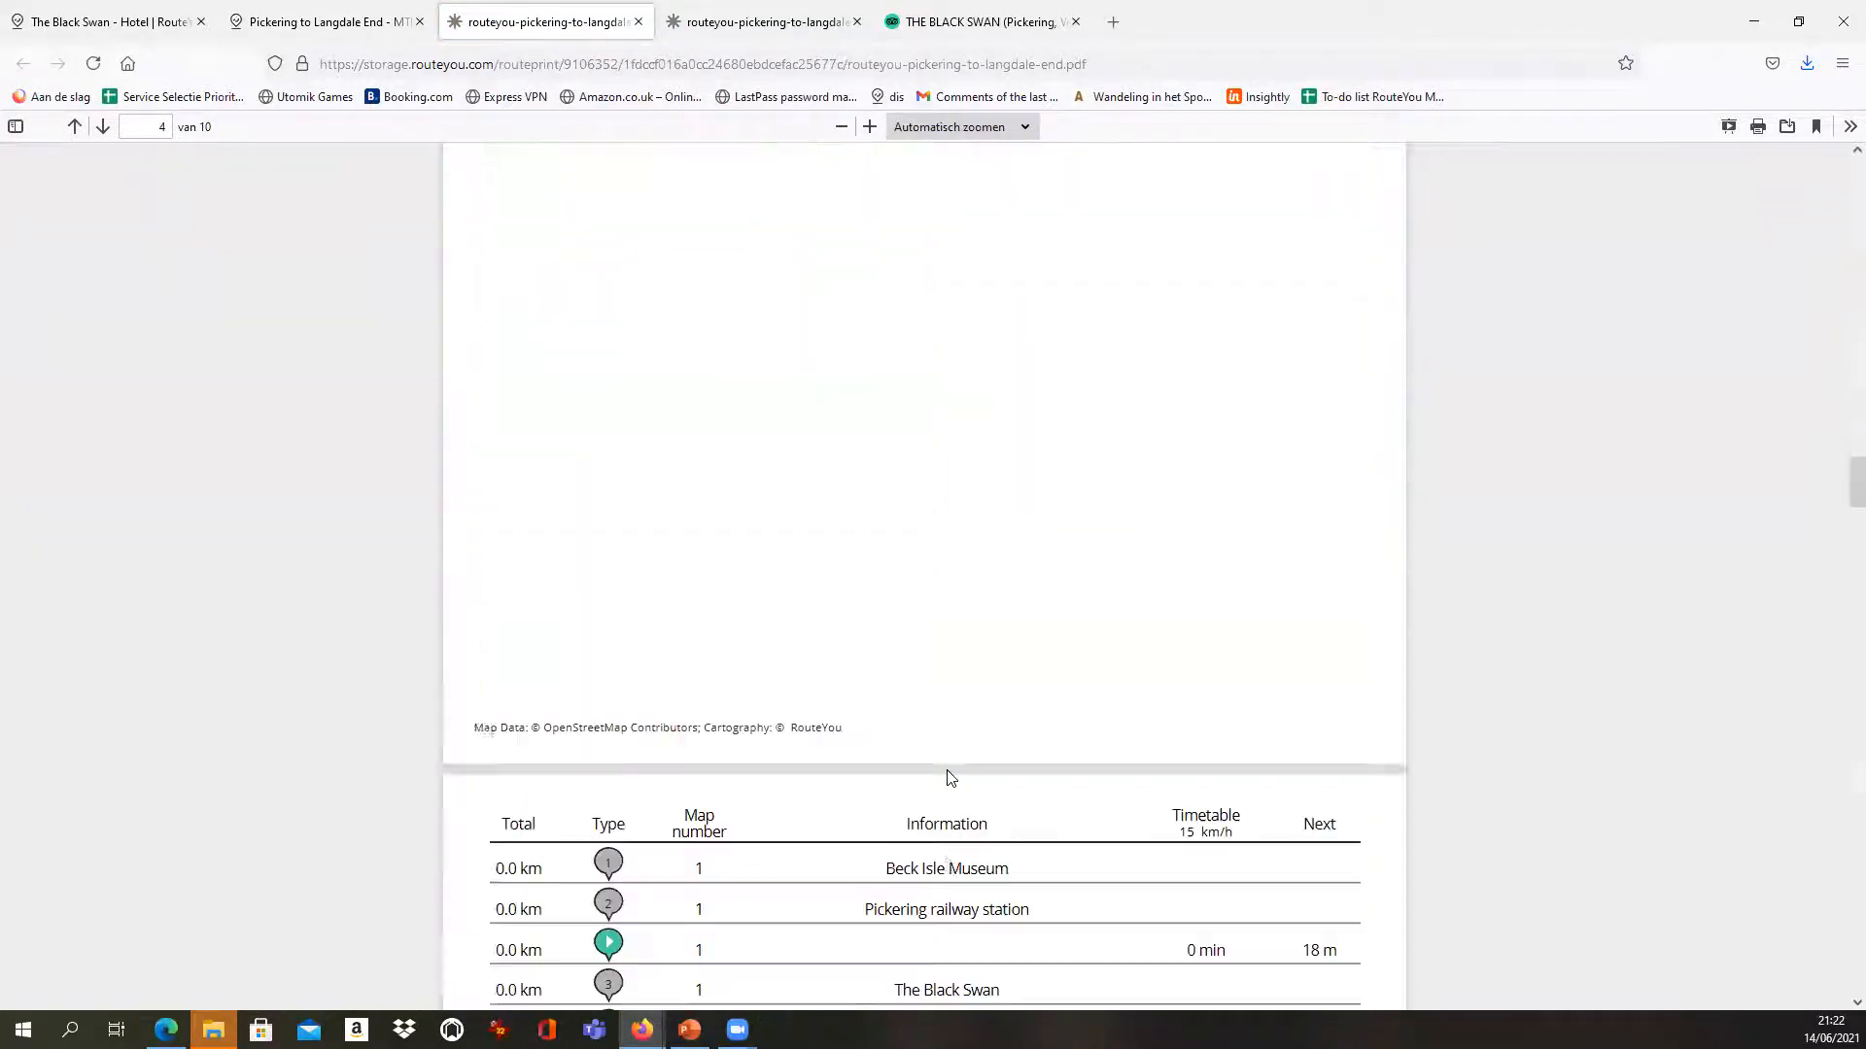
scroll(958, 761, down, 2)
drag(832, 613, 1061, 610)
drag(867, 941, 1110, 928)
click(1091, 946)
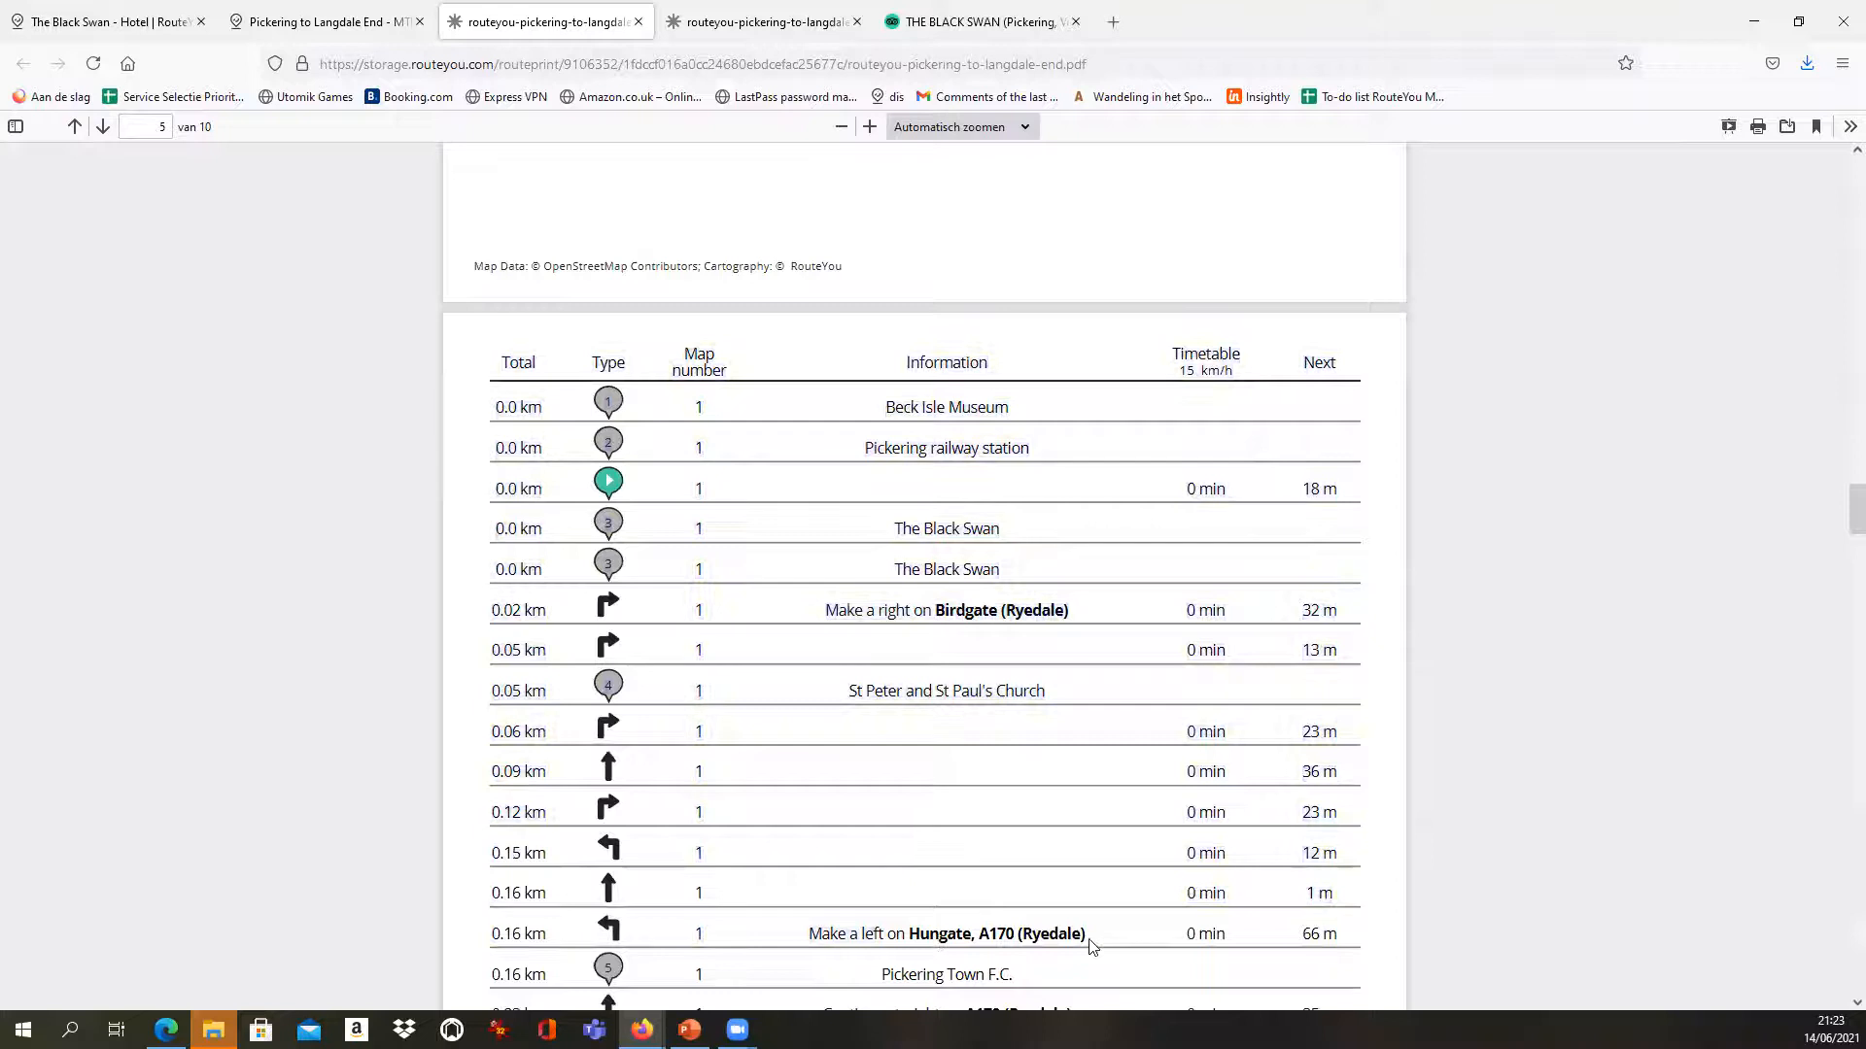
scroll(1088, 938, down, 1)
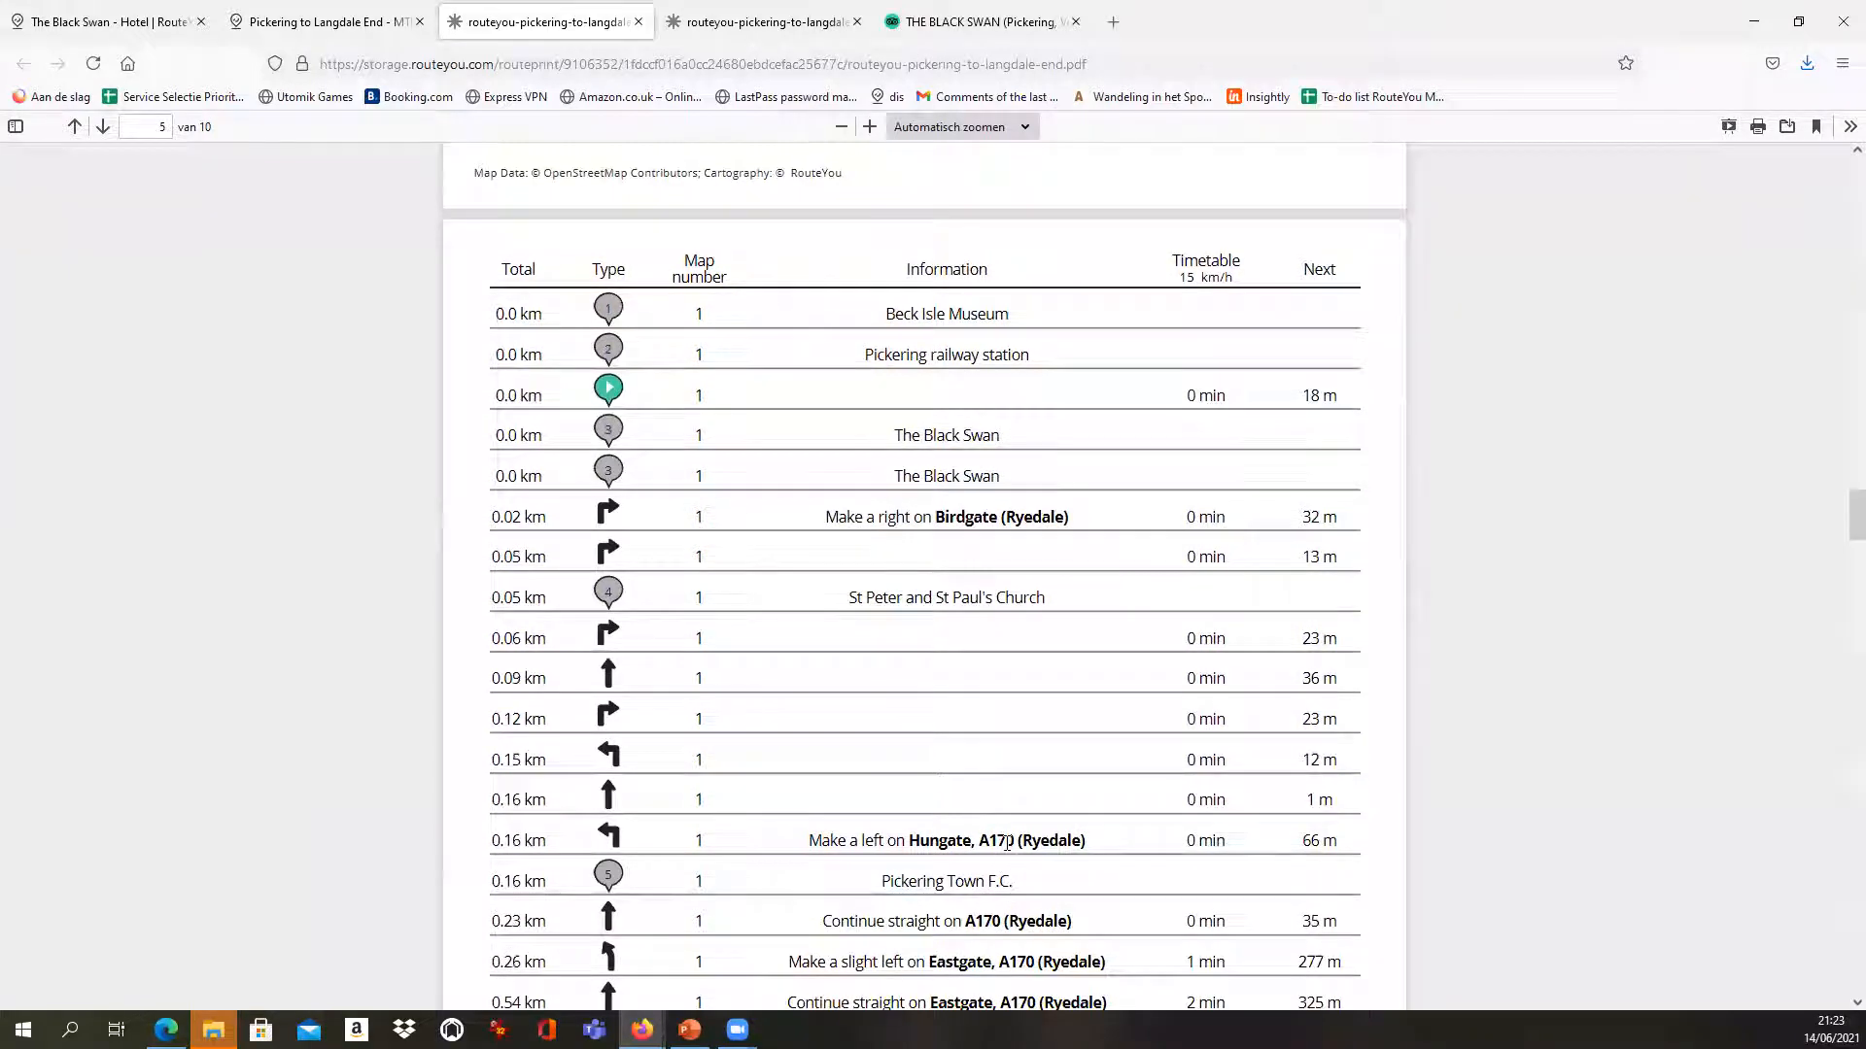
scroll(1007, 842, down, 1)
drag(884, 861, 930, 908)
scroll(931, 908, down, 5)
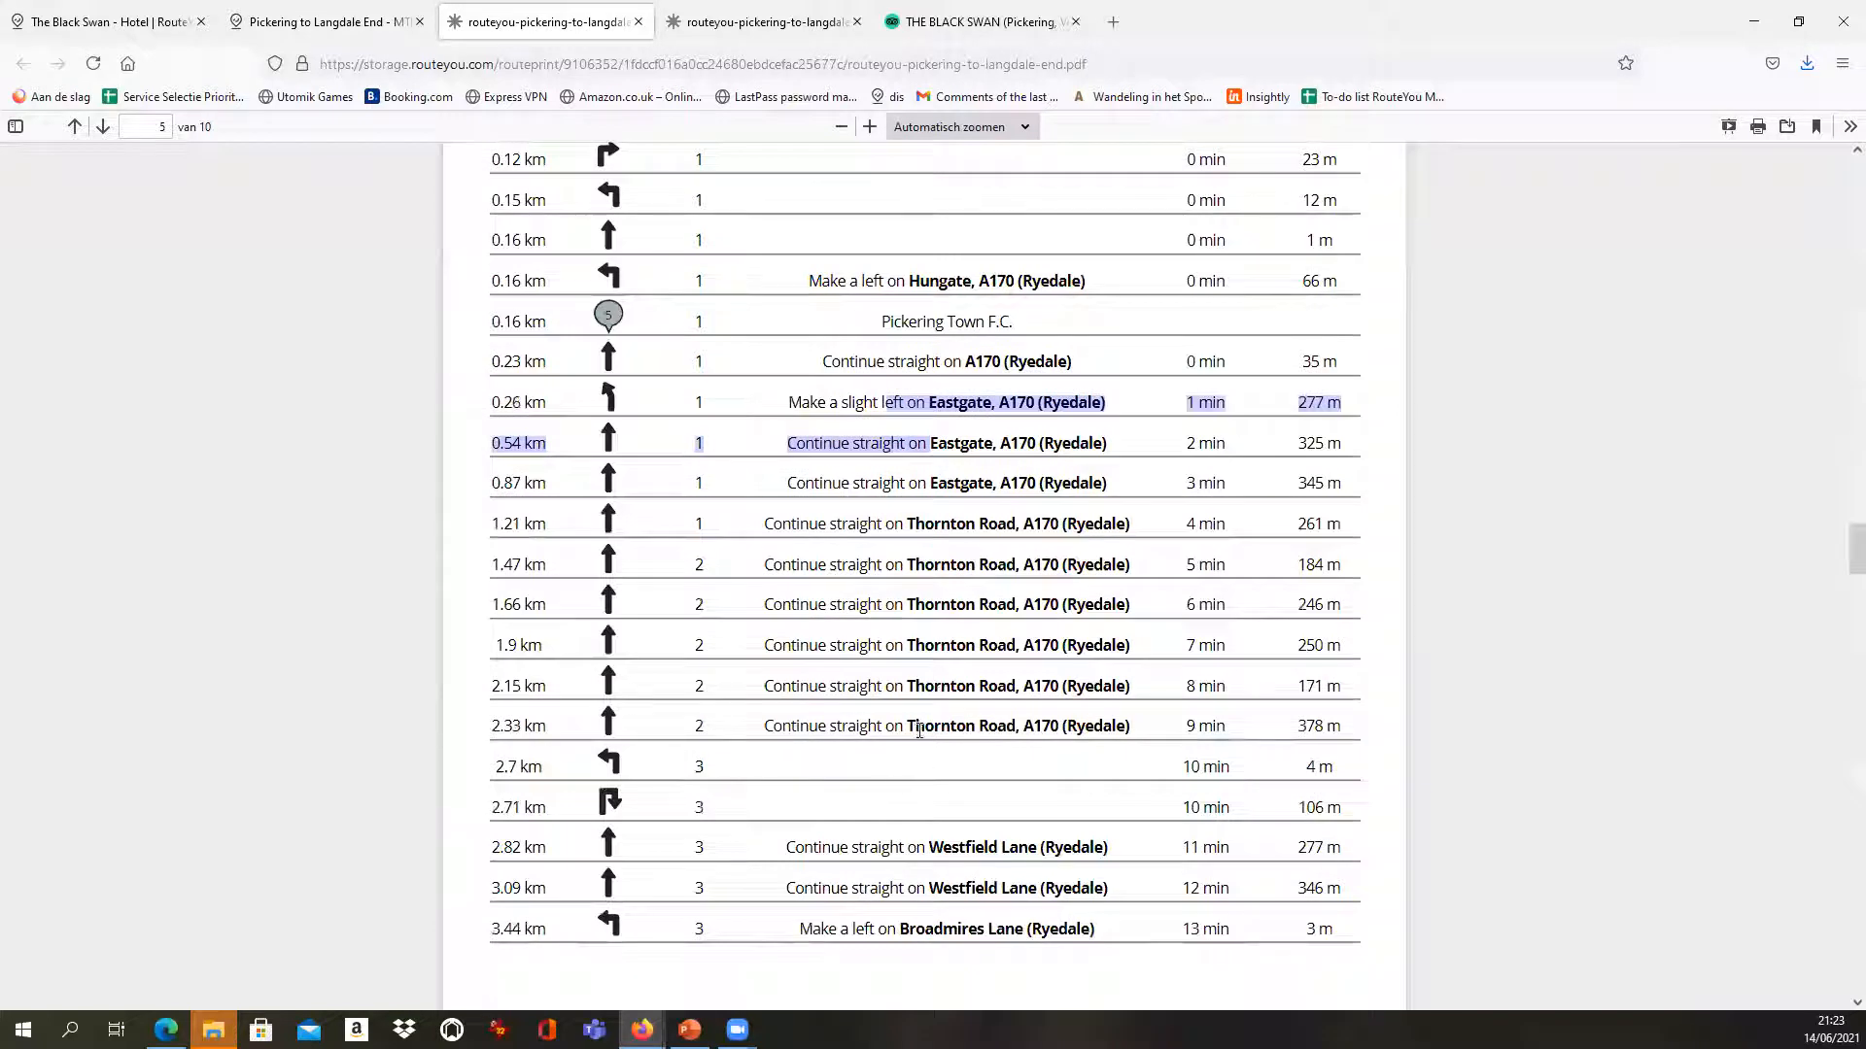
drag(886, 736, 1132, 739)
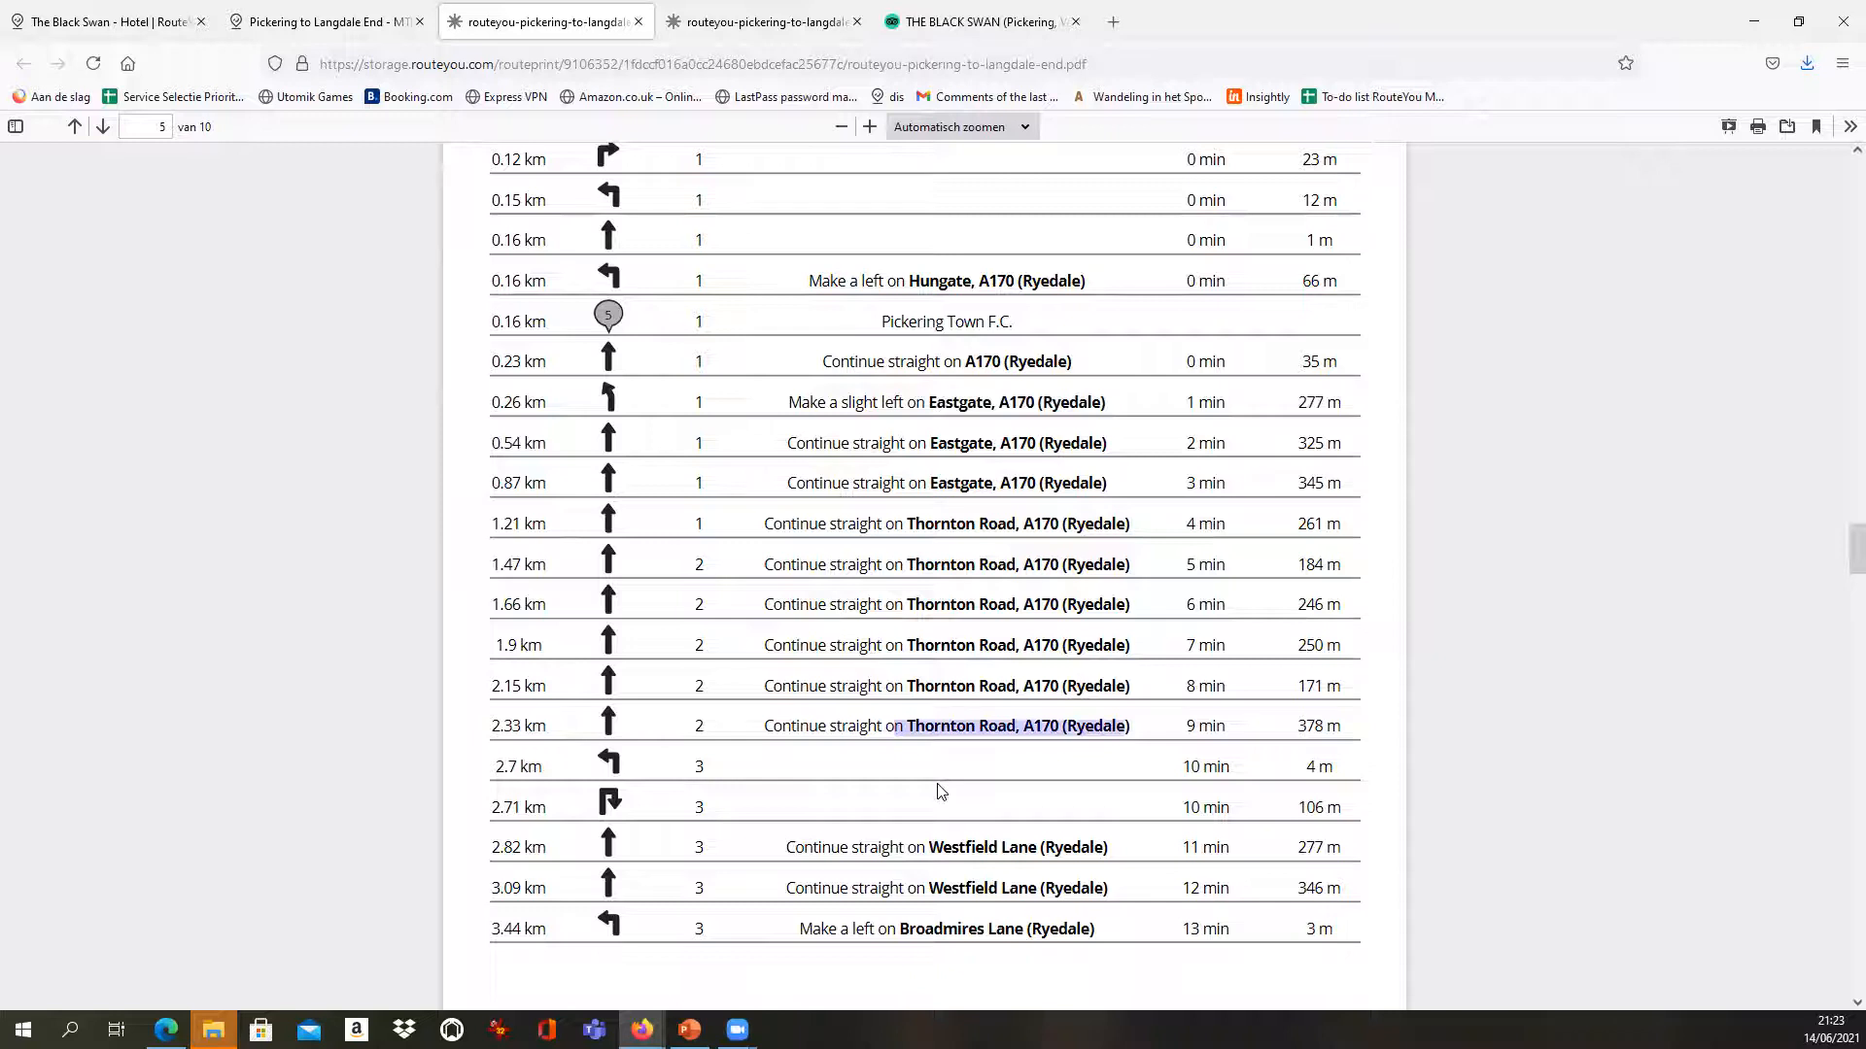
Read the roadbook's directions from Broadmires Lane along Ellerburn Road and past it, and return to its forest map sheets
scroll(939, 792, down, 12)
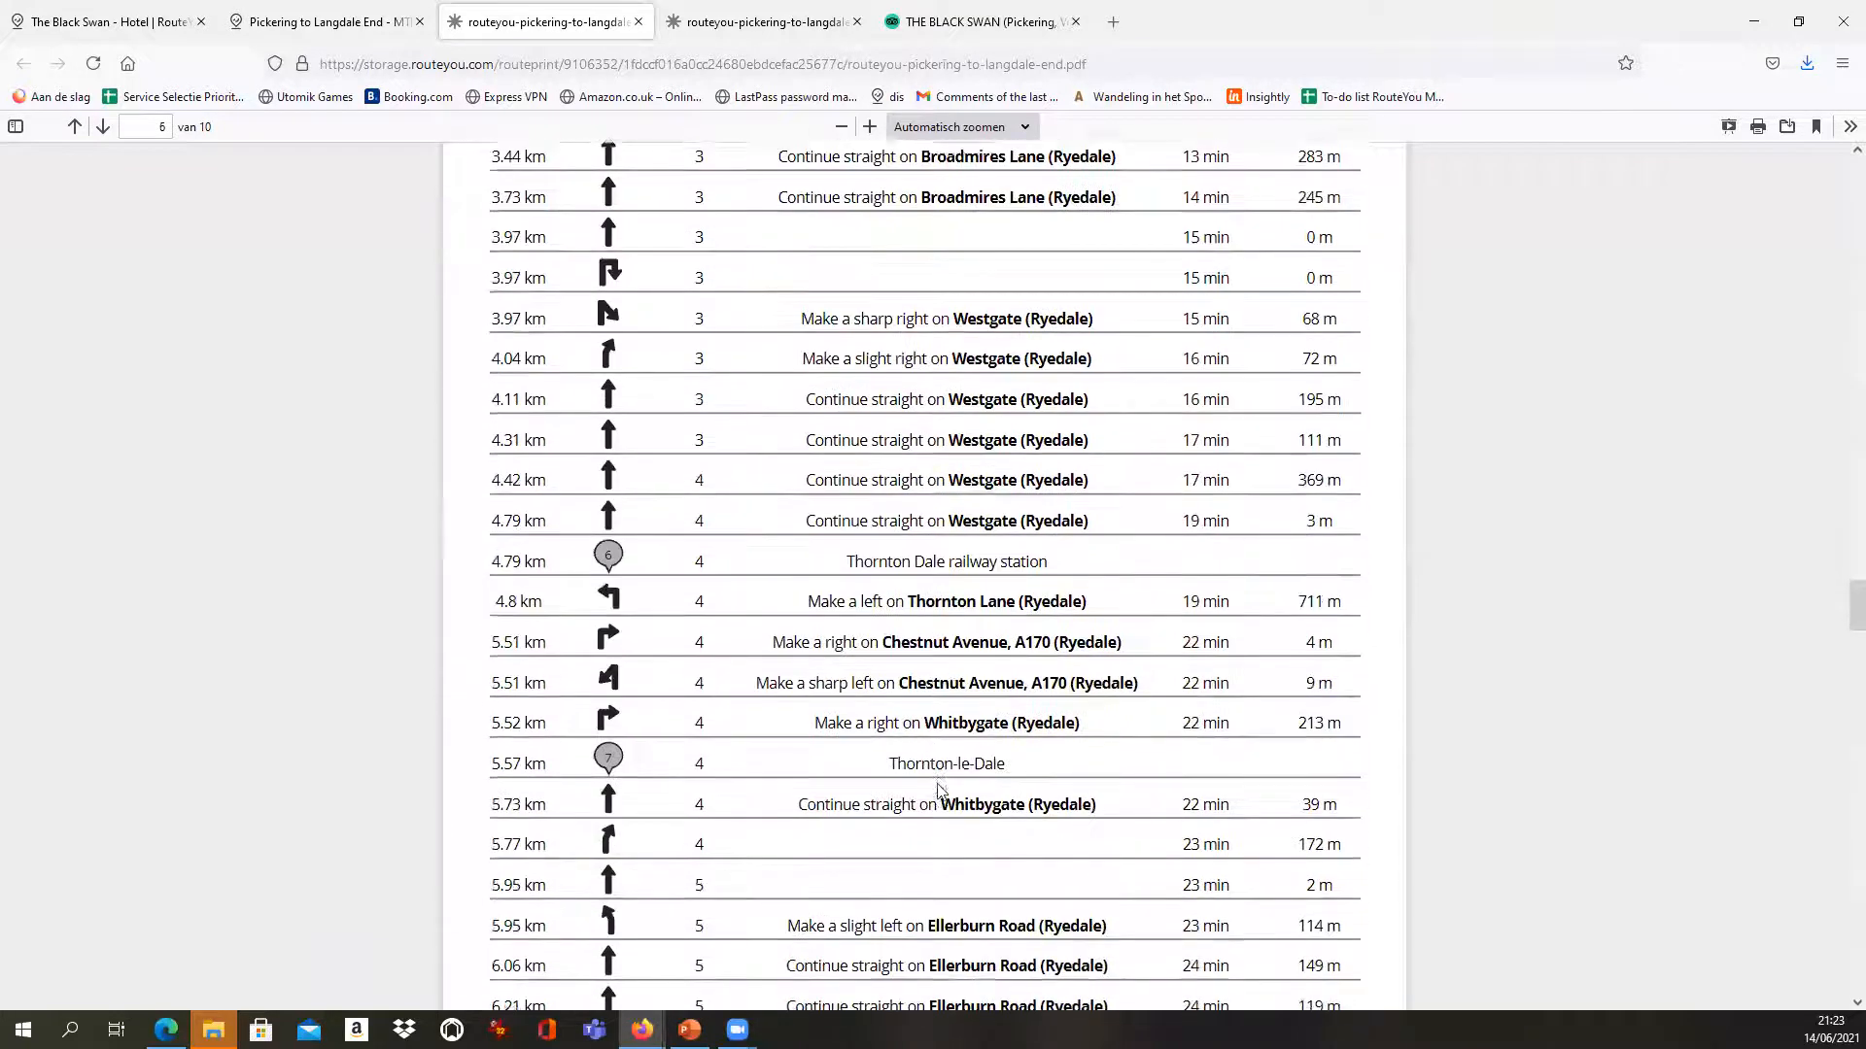
scroll(940, 792, down, 1)
drag(969, 664, 1036, 802)
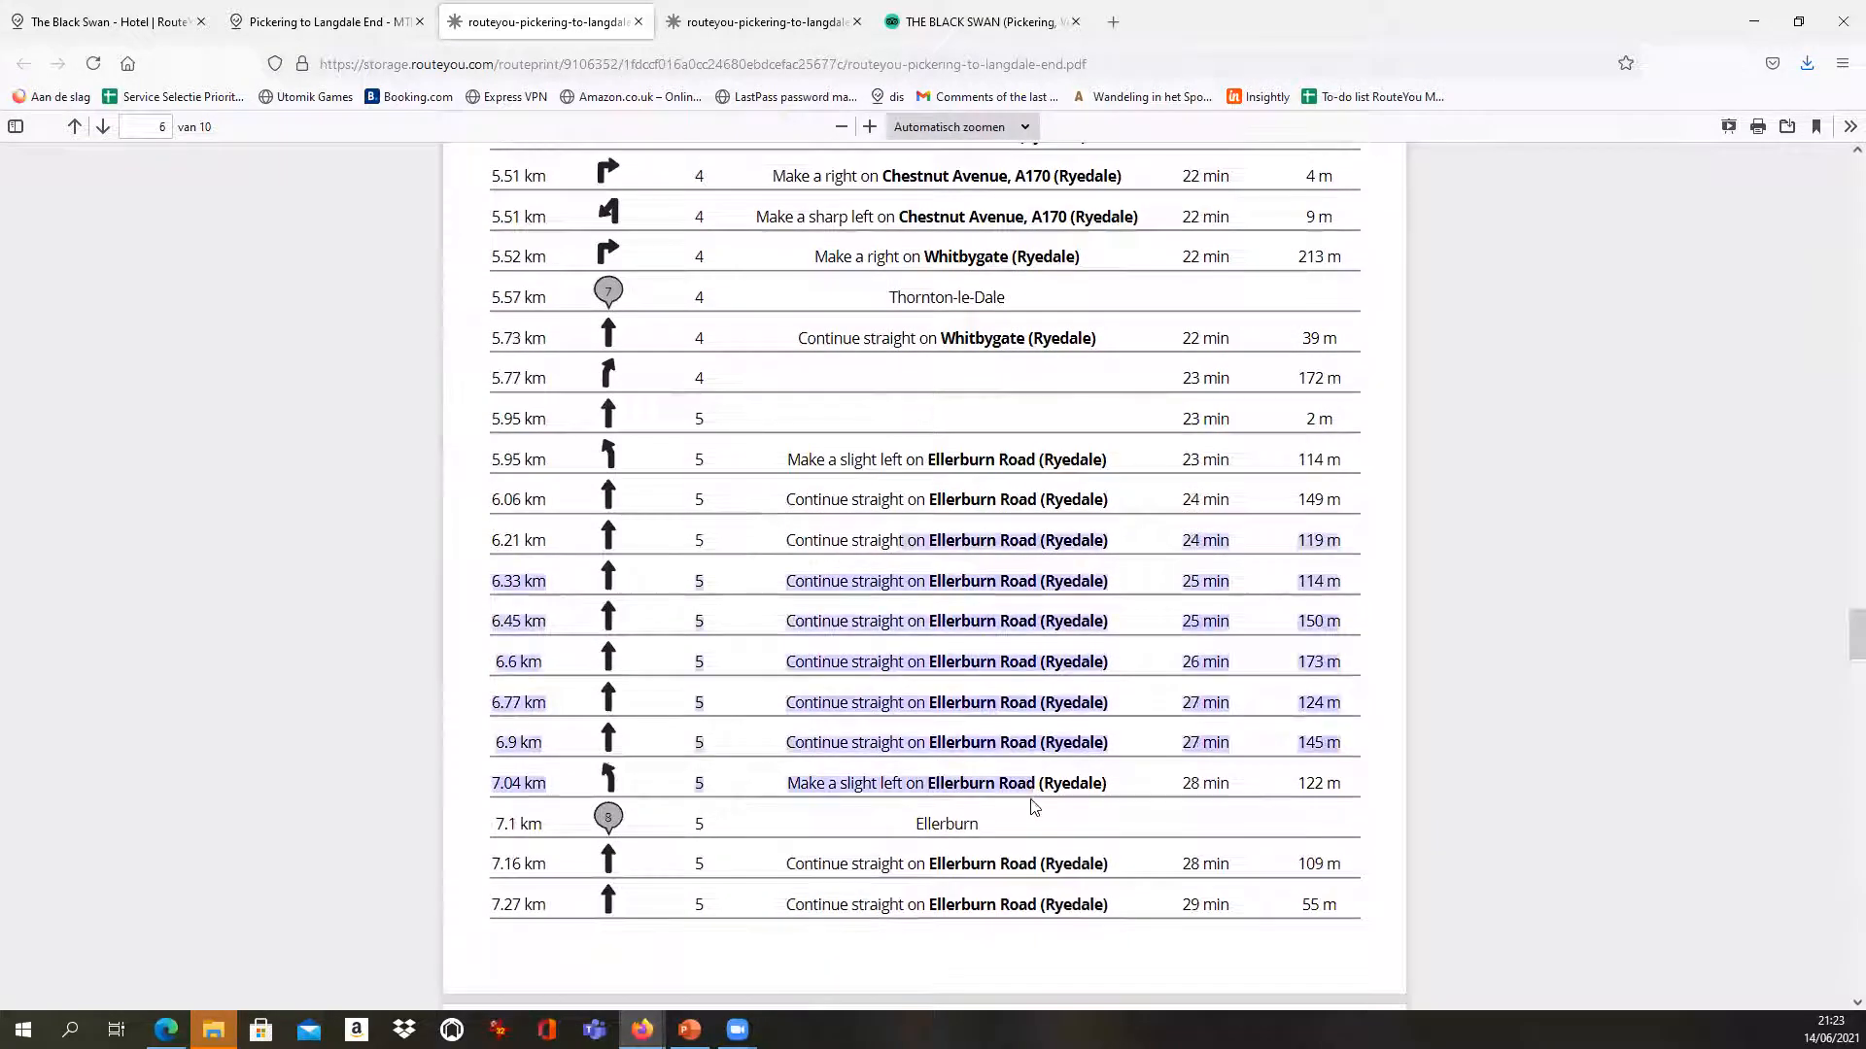
scroll(1021, 826, down, 3)
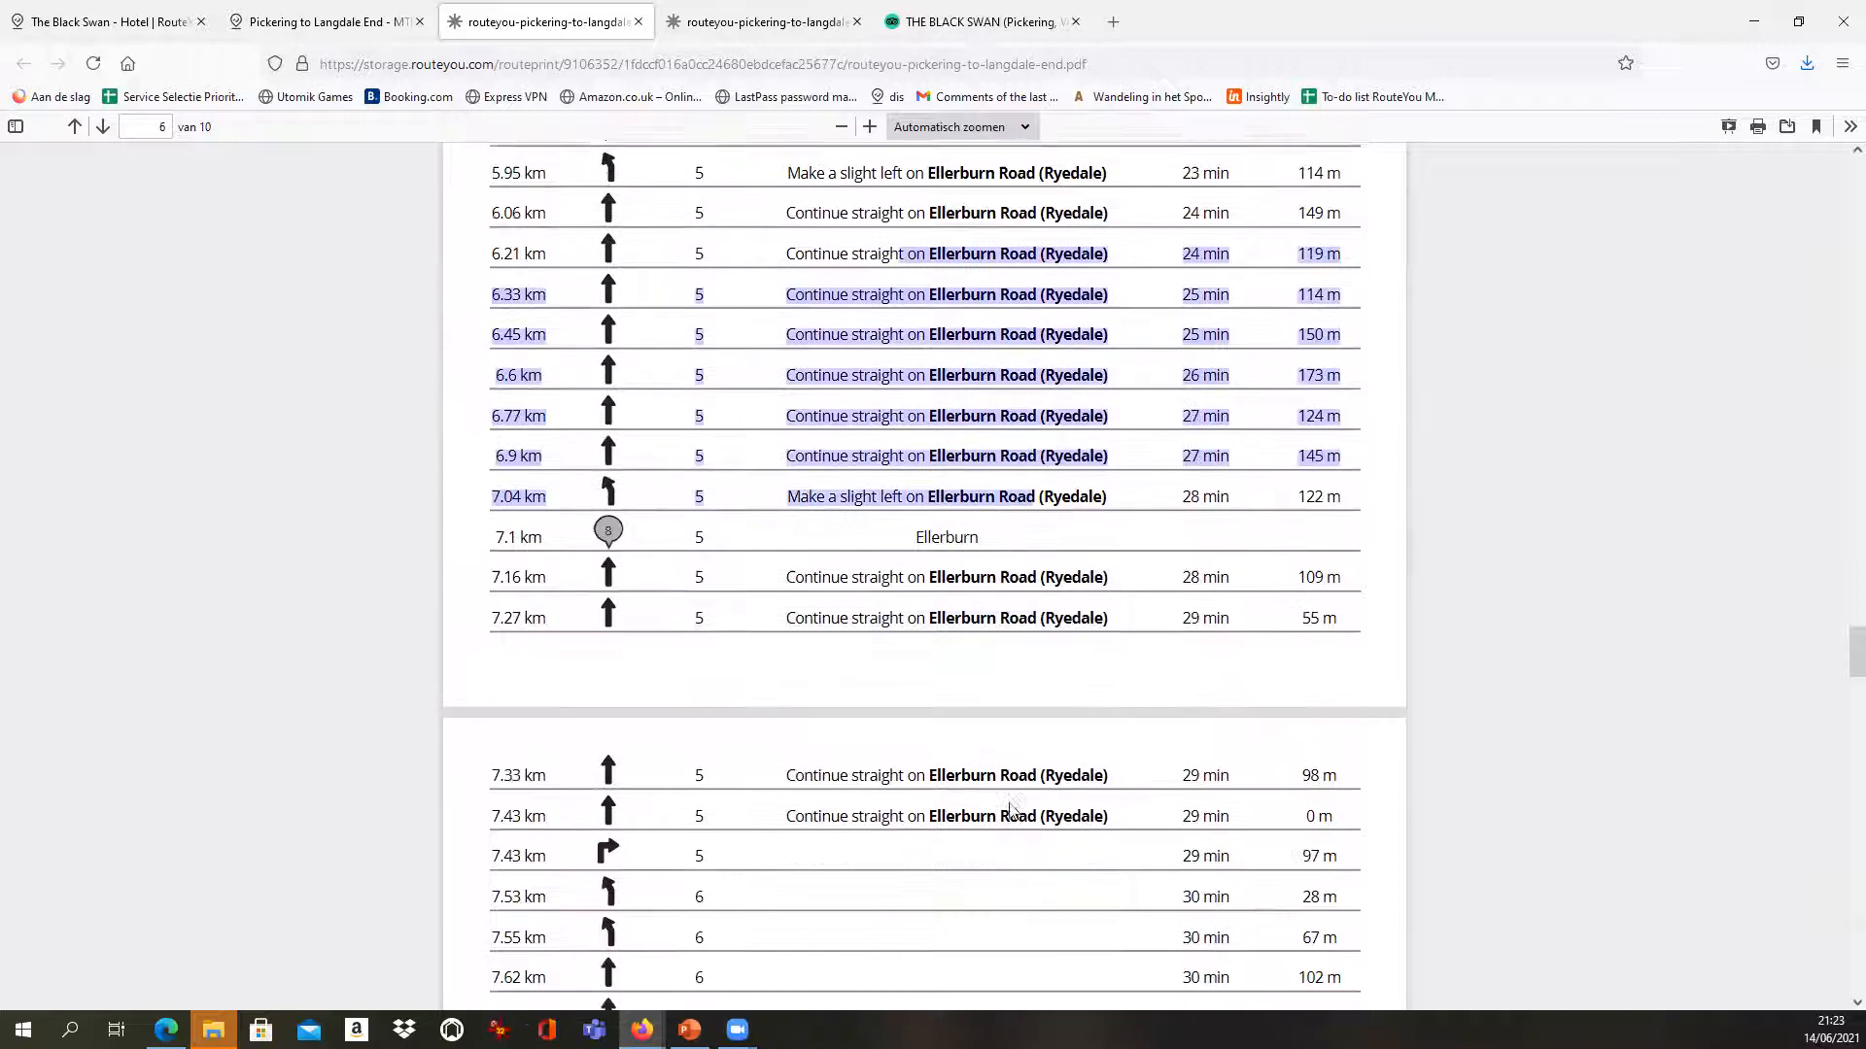
scroll(1009, 802, down, 3)
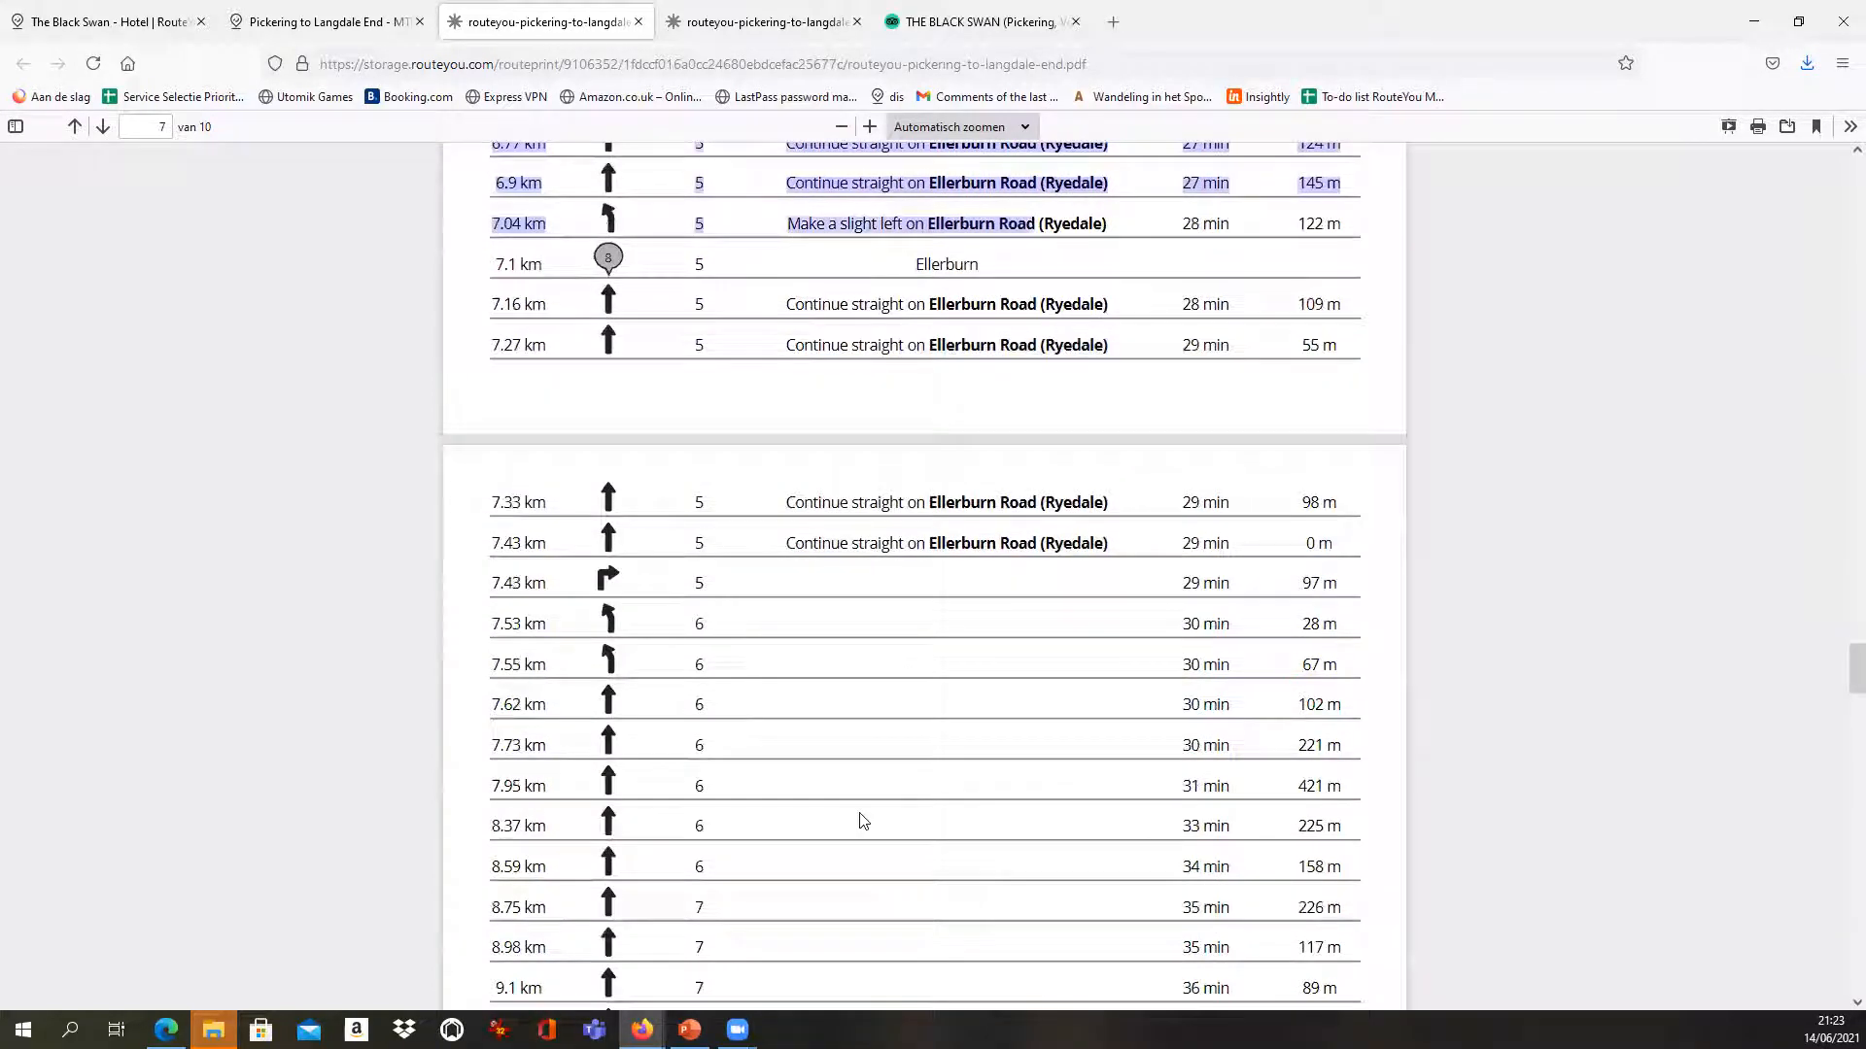
scroll(859, 824, up, 2)
scroll(916, 826, up, 1)
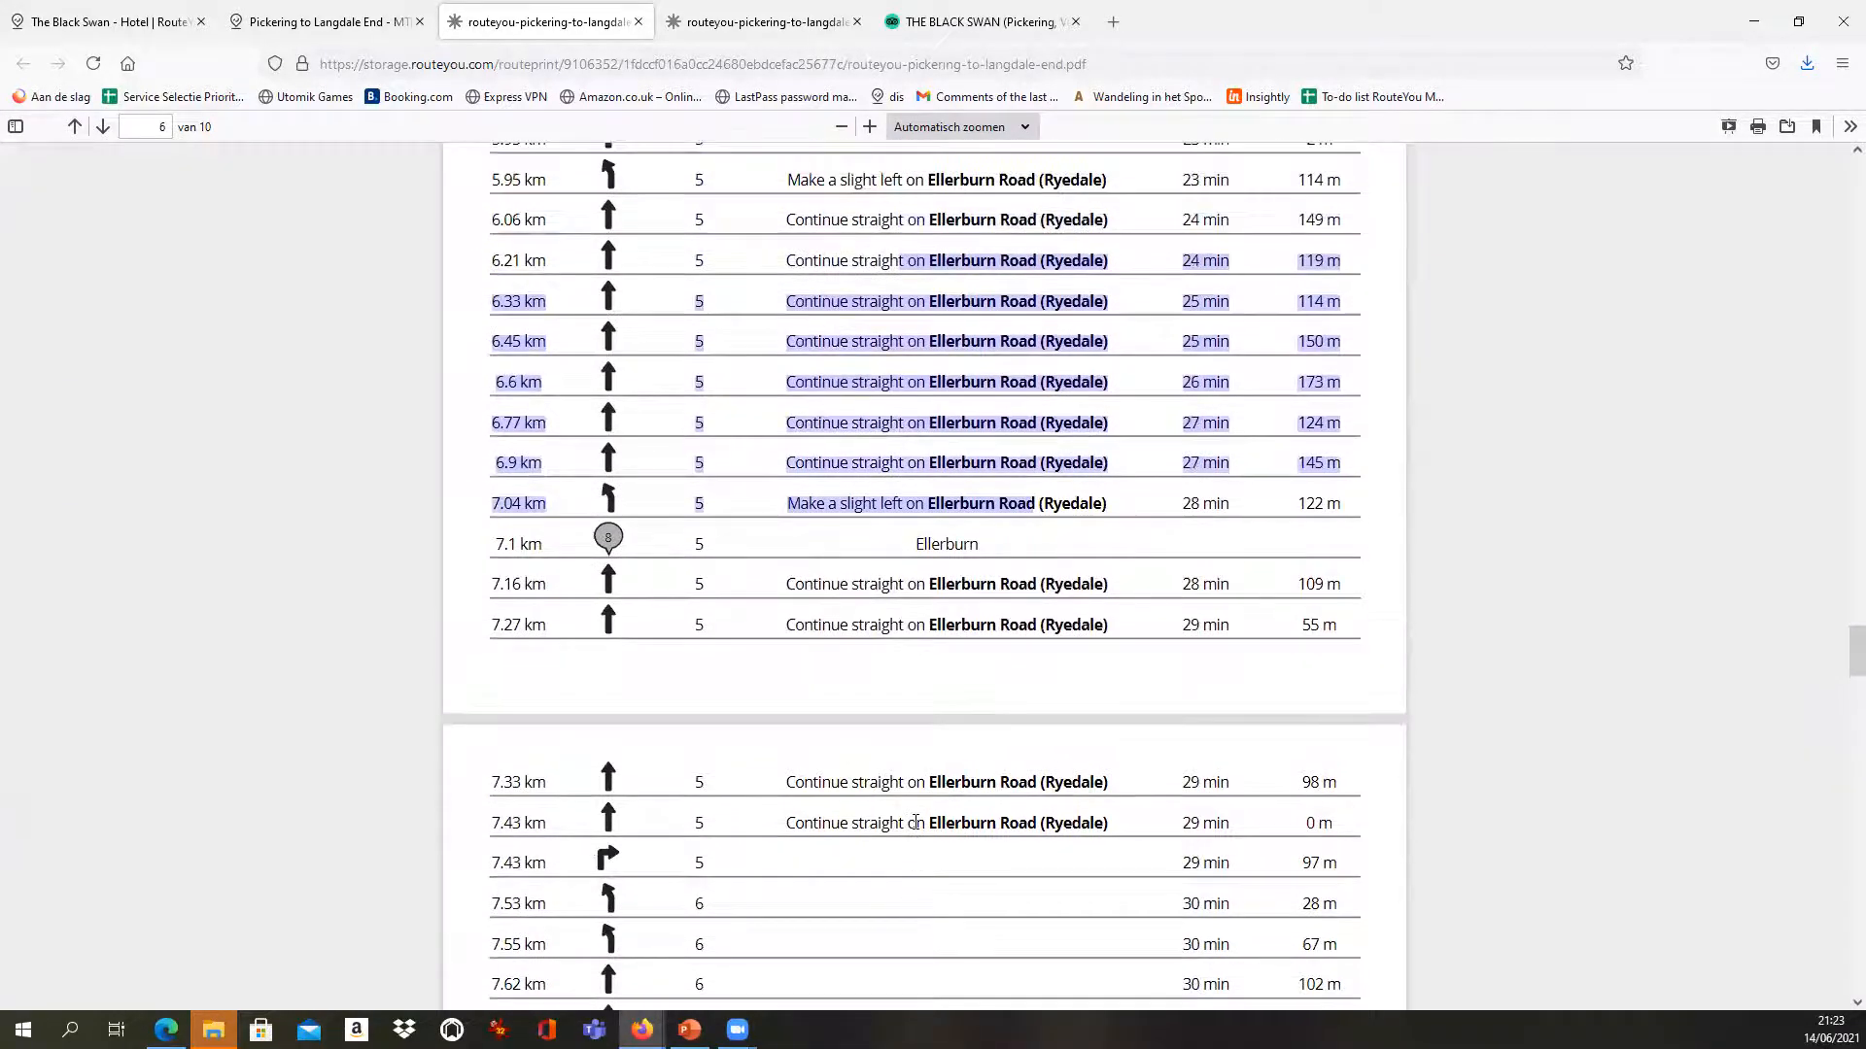
scroll(918, 826, up, 20)
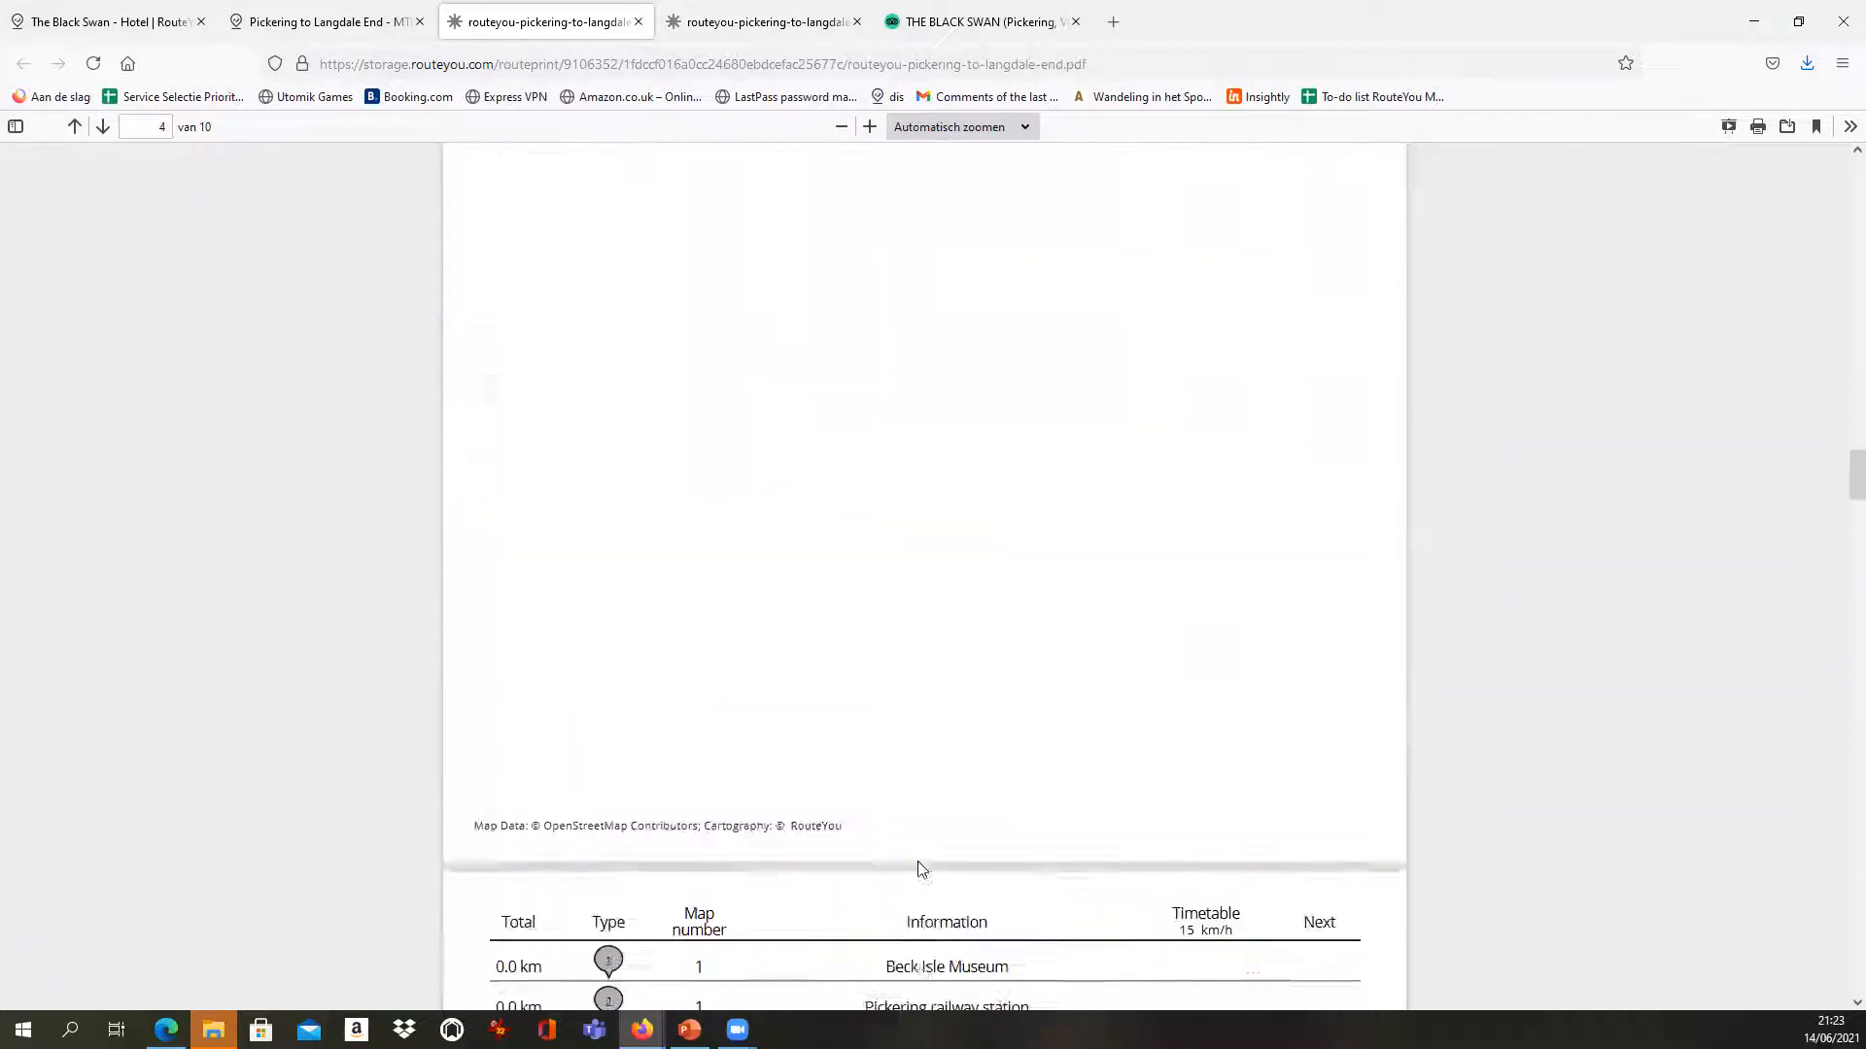
scroll(922, 870, up, 5)
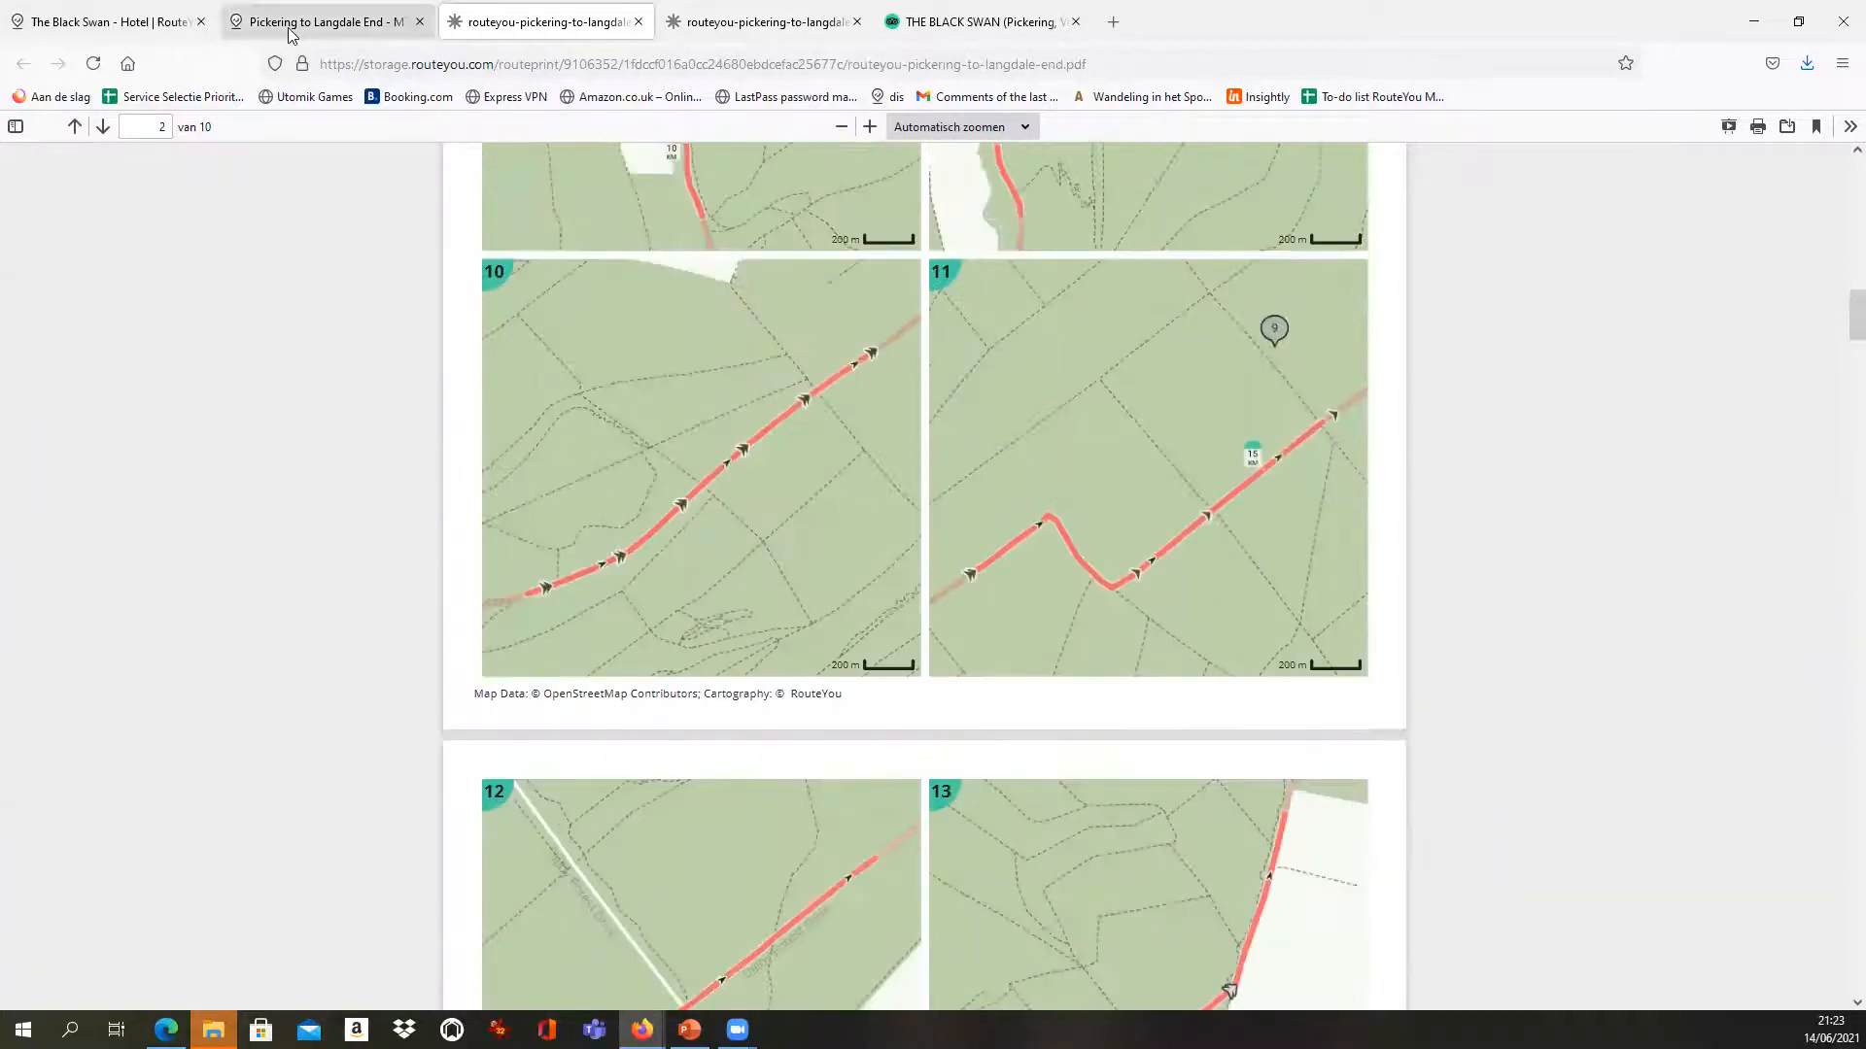
Return to the route page of "Pickering to Langdale End" and expand the comments in its route details
click(291, 21)
click(1052, 521)
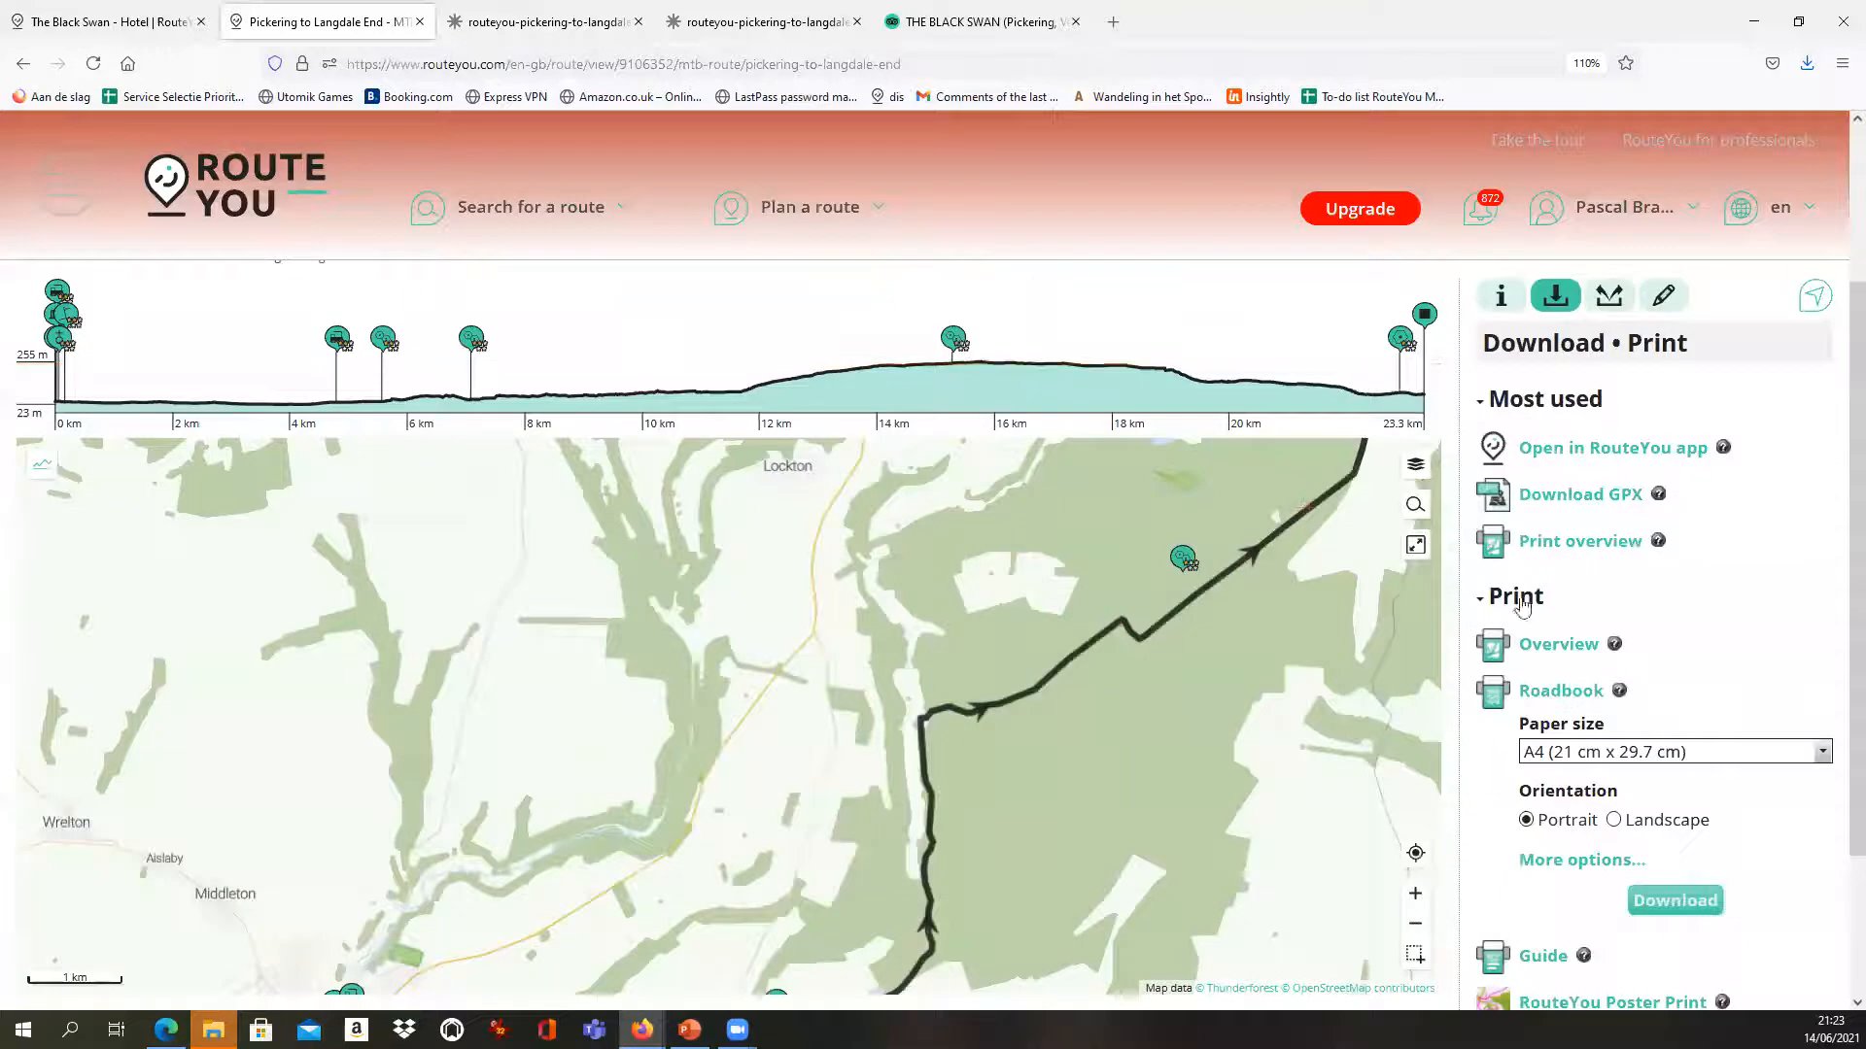
scroll(1520, 603, up, 1)
click(1502, 418)
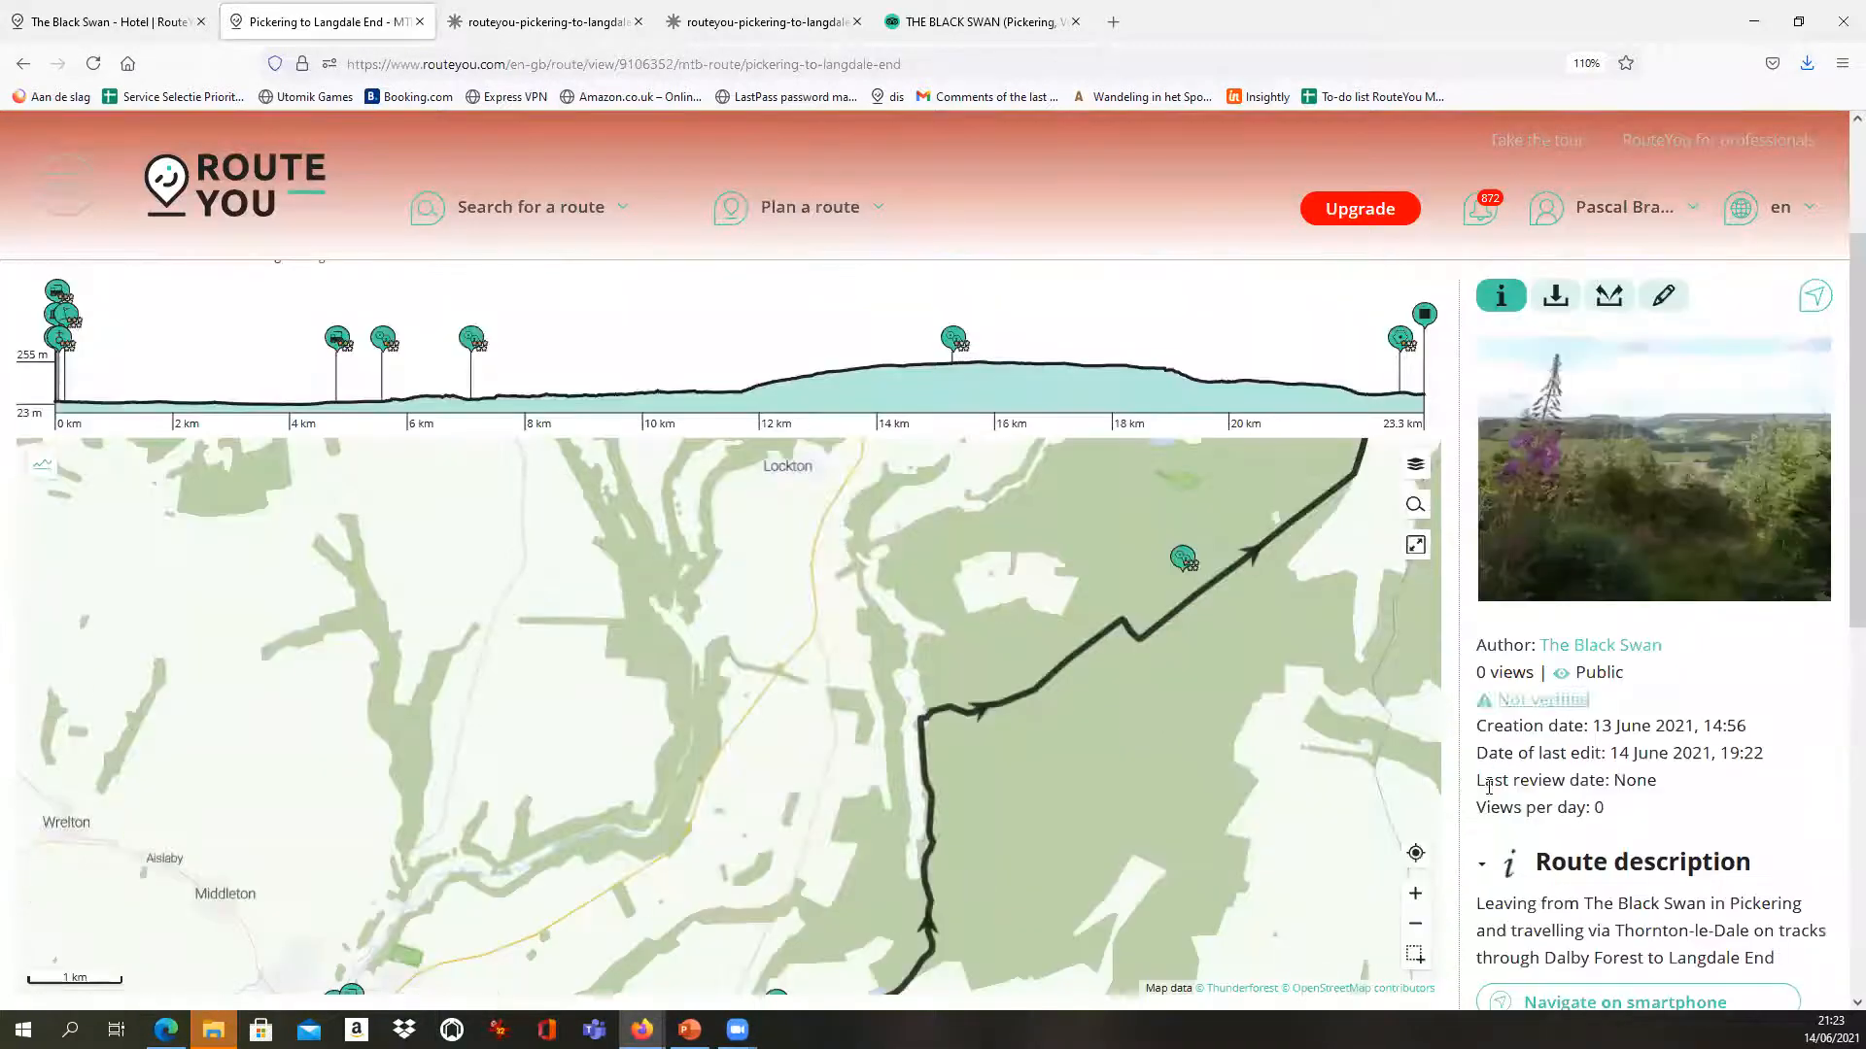
scroll(1530, 680, down, 5)
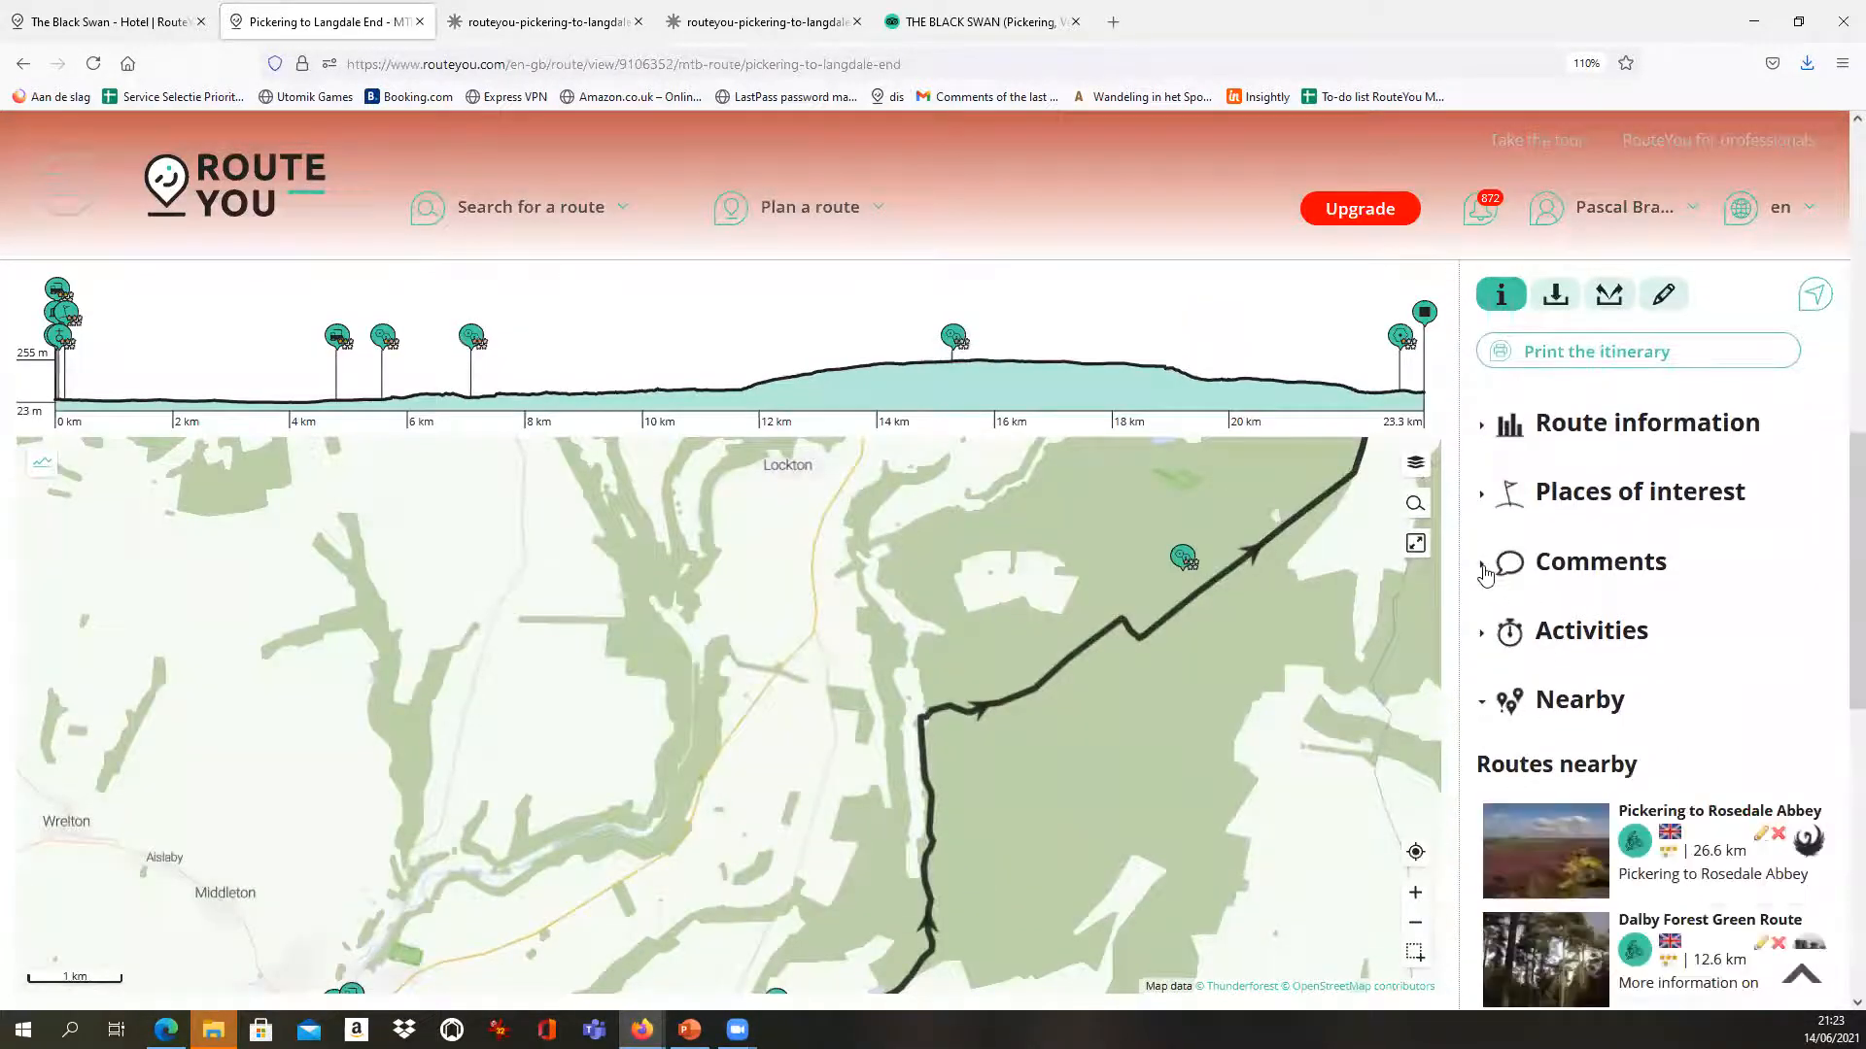
click(1484, 571)
scroll(1586, 590, down, 2)
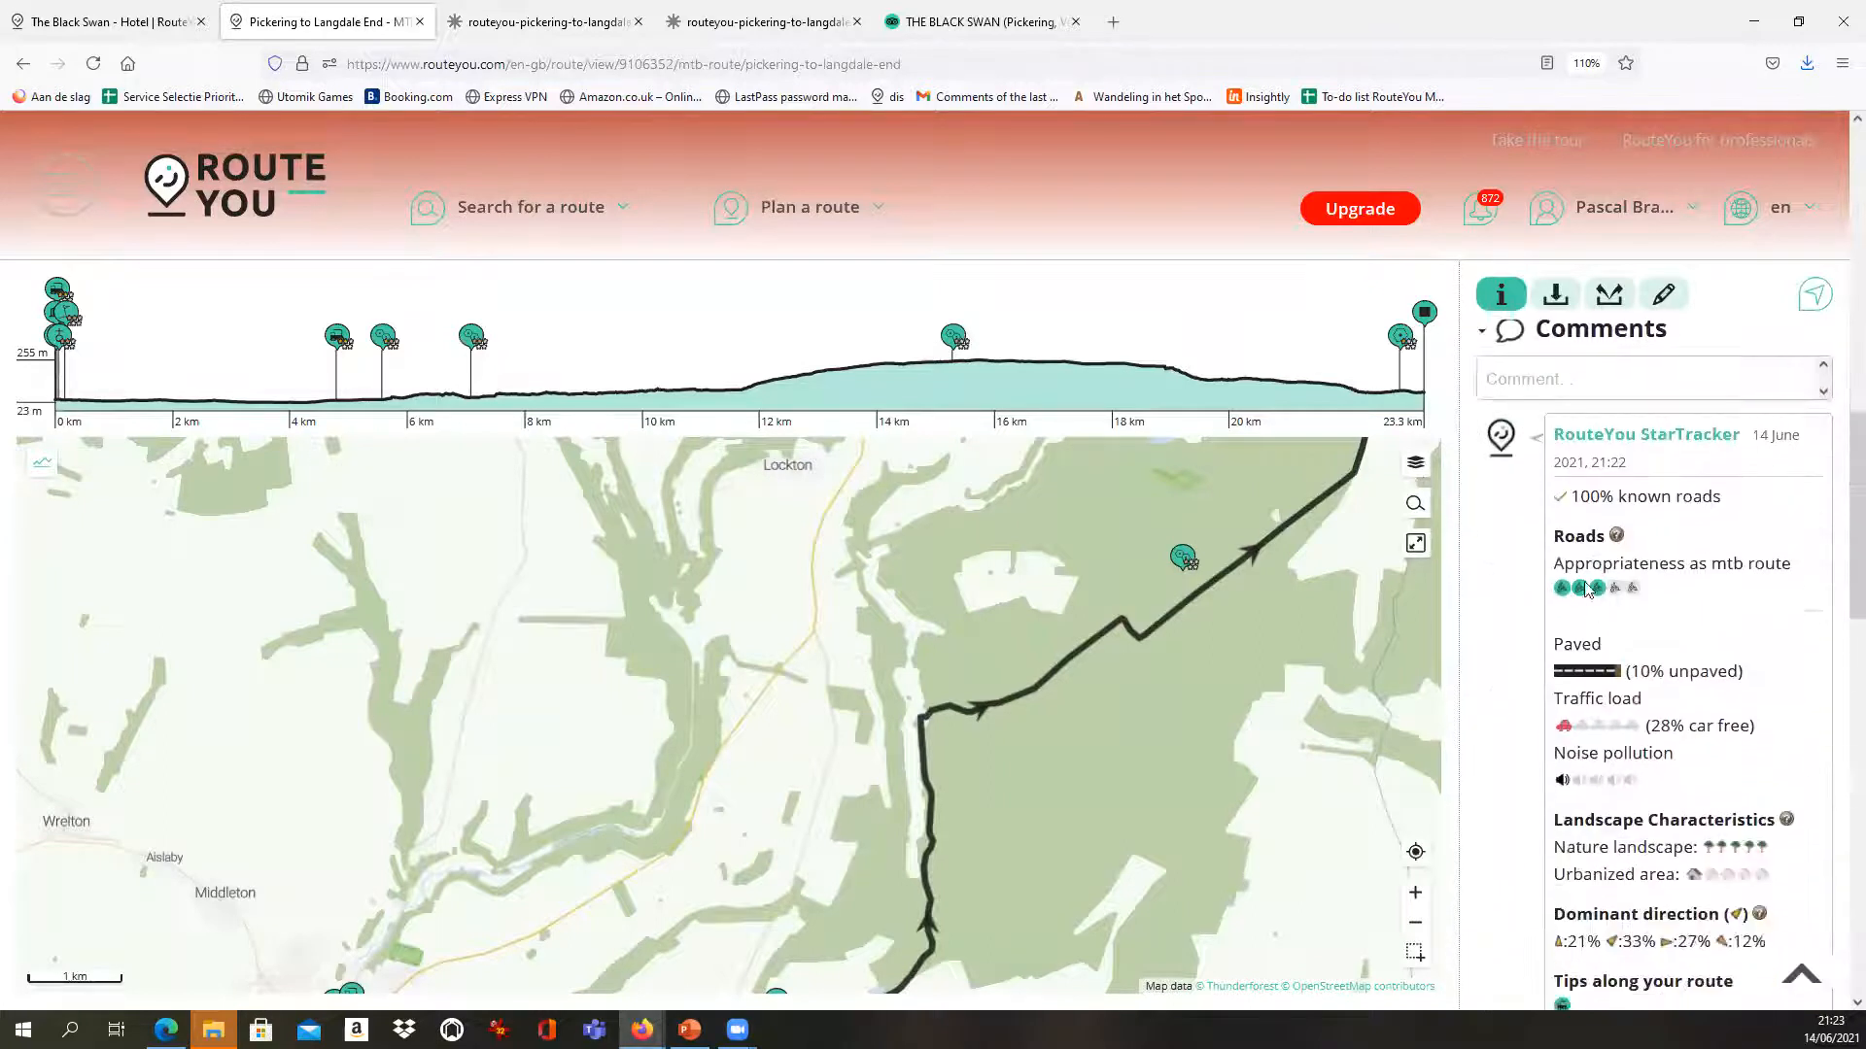
Examine the RouteYou StarTracker analysis for known roads, paving, traffic load, noise pollution and landscape characteristics
drag(1575, 497, 1737, 516)
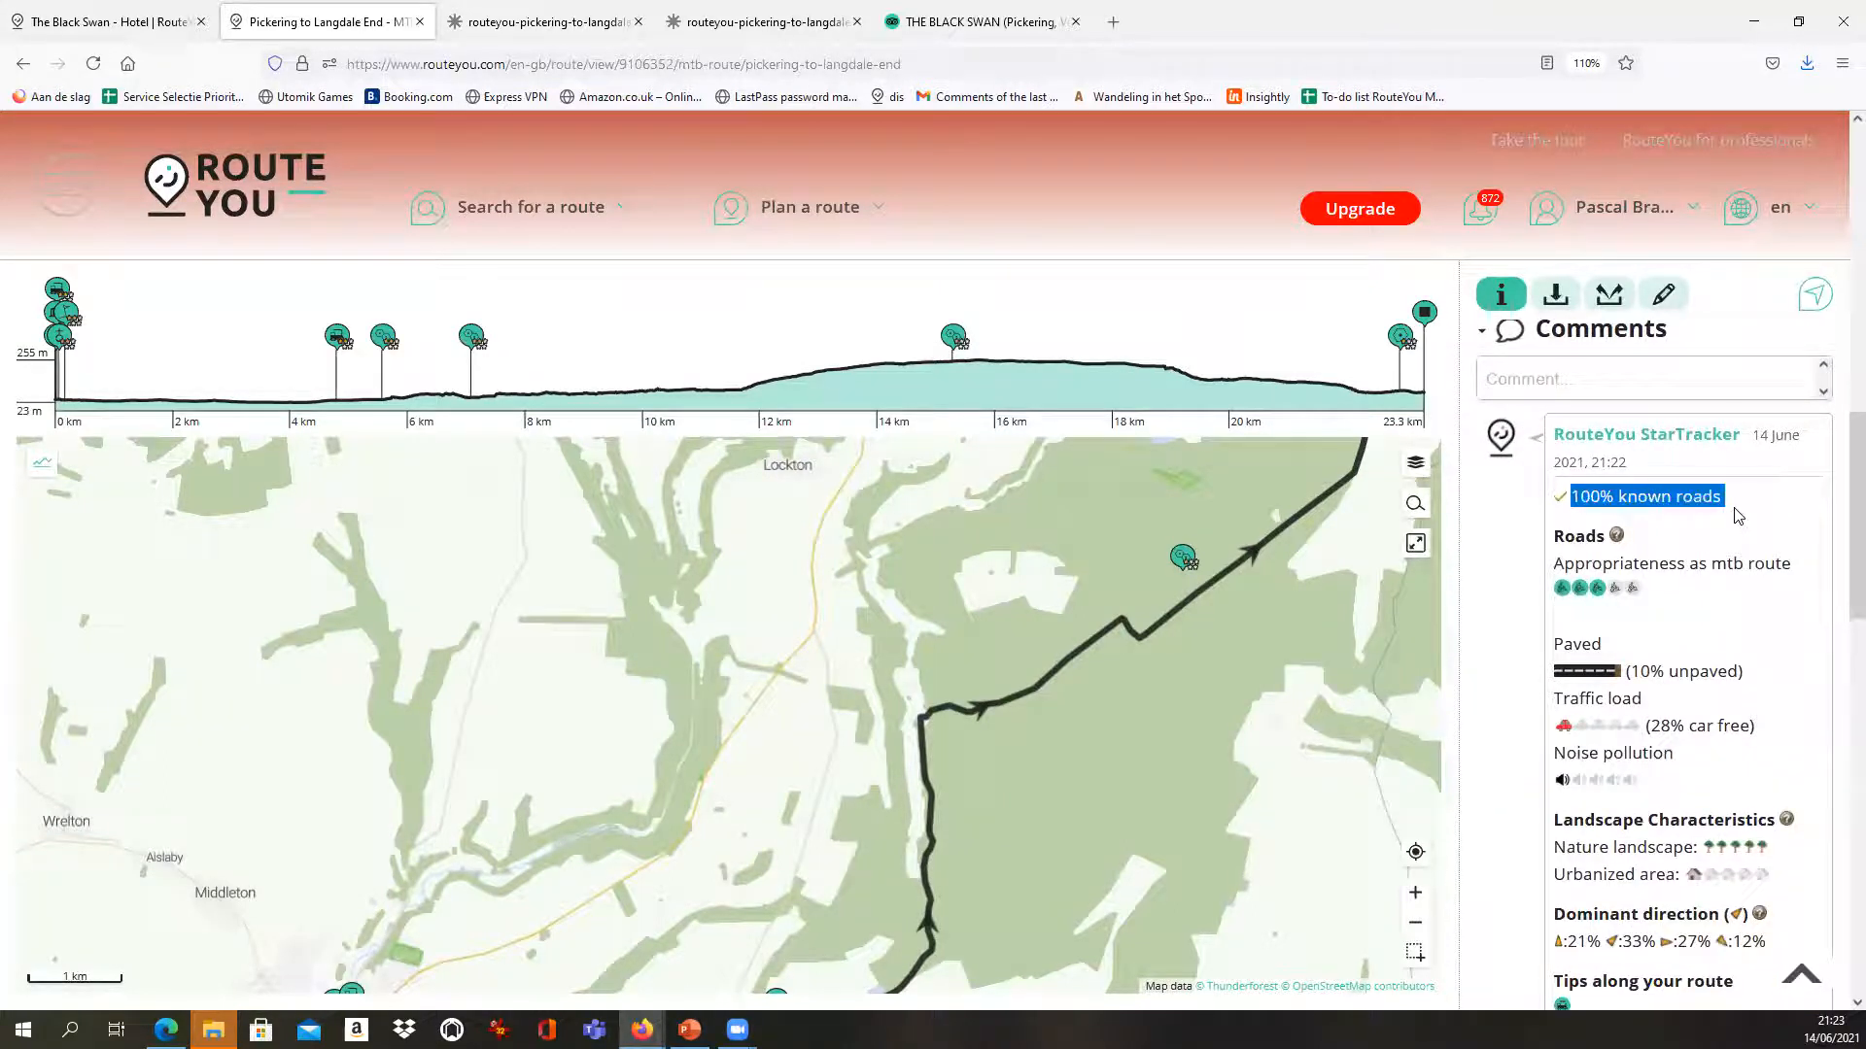
drag(1341, 534, 1002, 692)
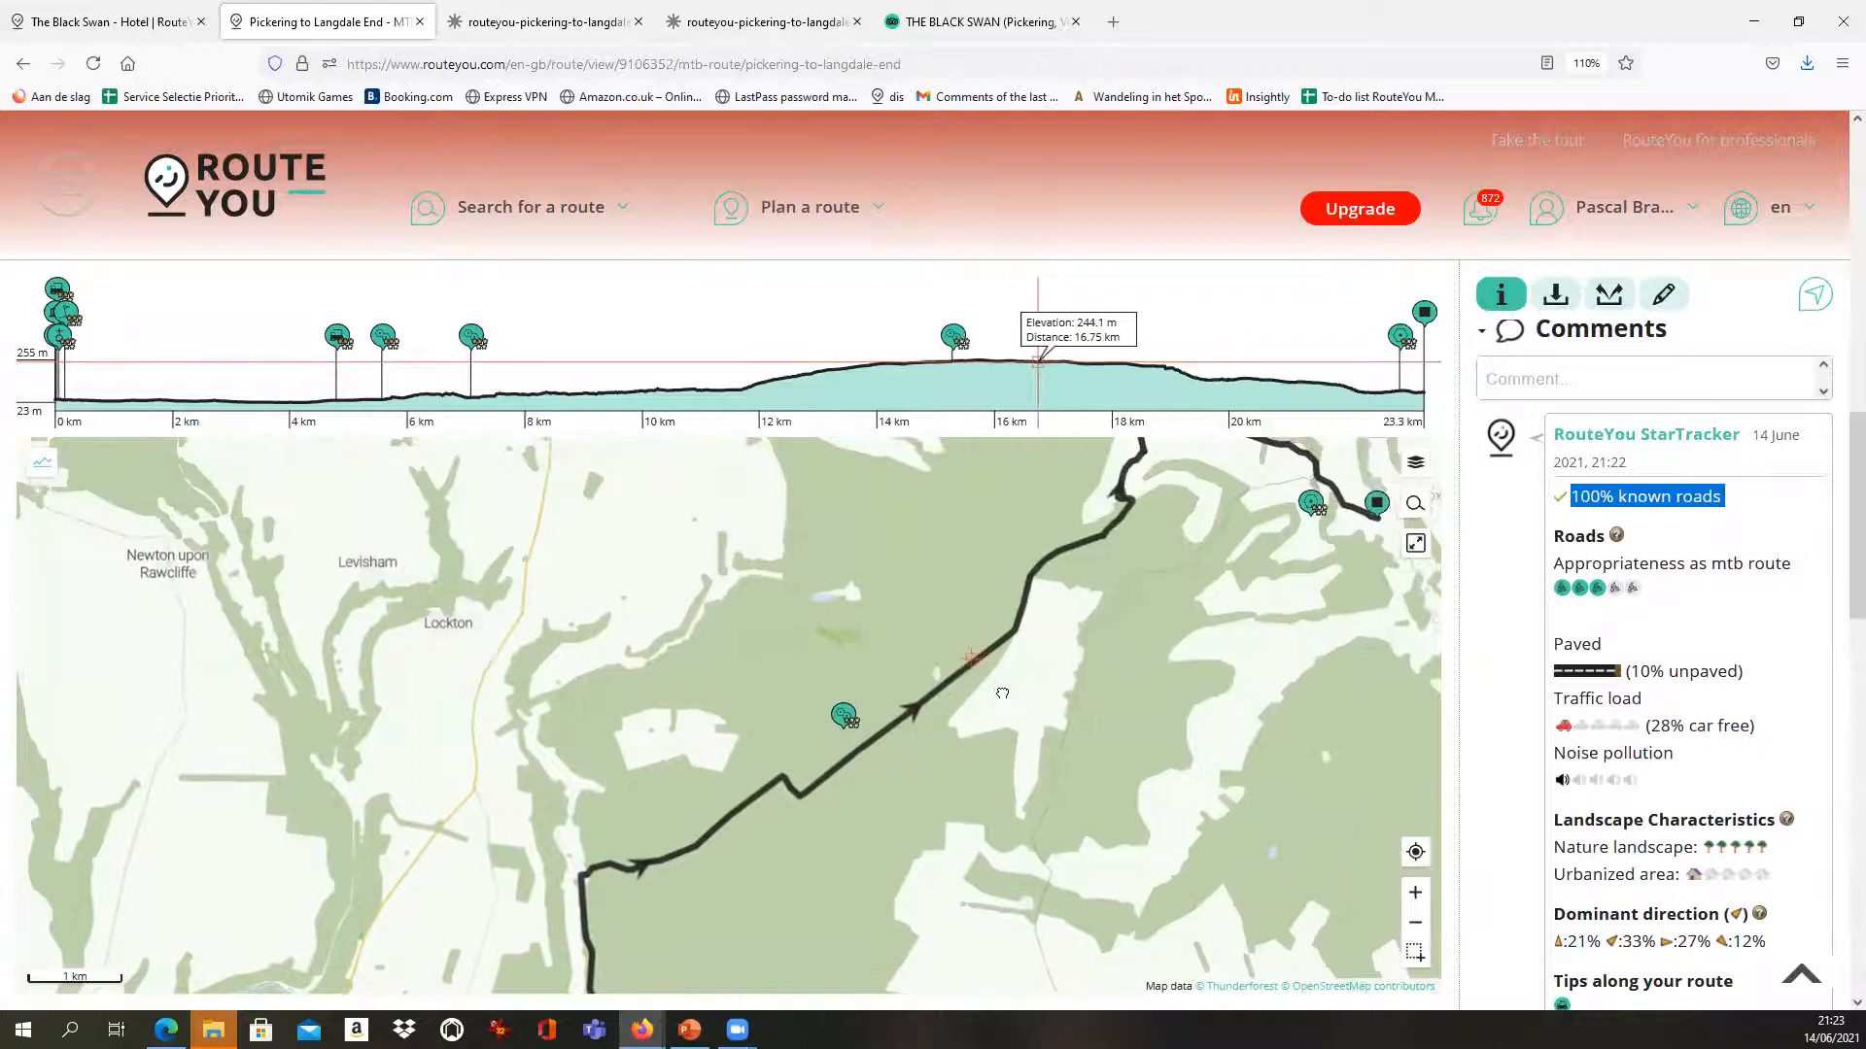
scroll(1656, 647, down, 1)
drag(1640, 556, 1718, 552)
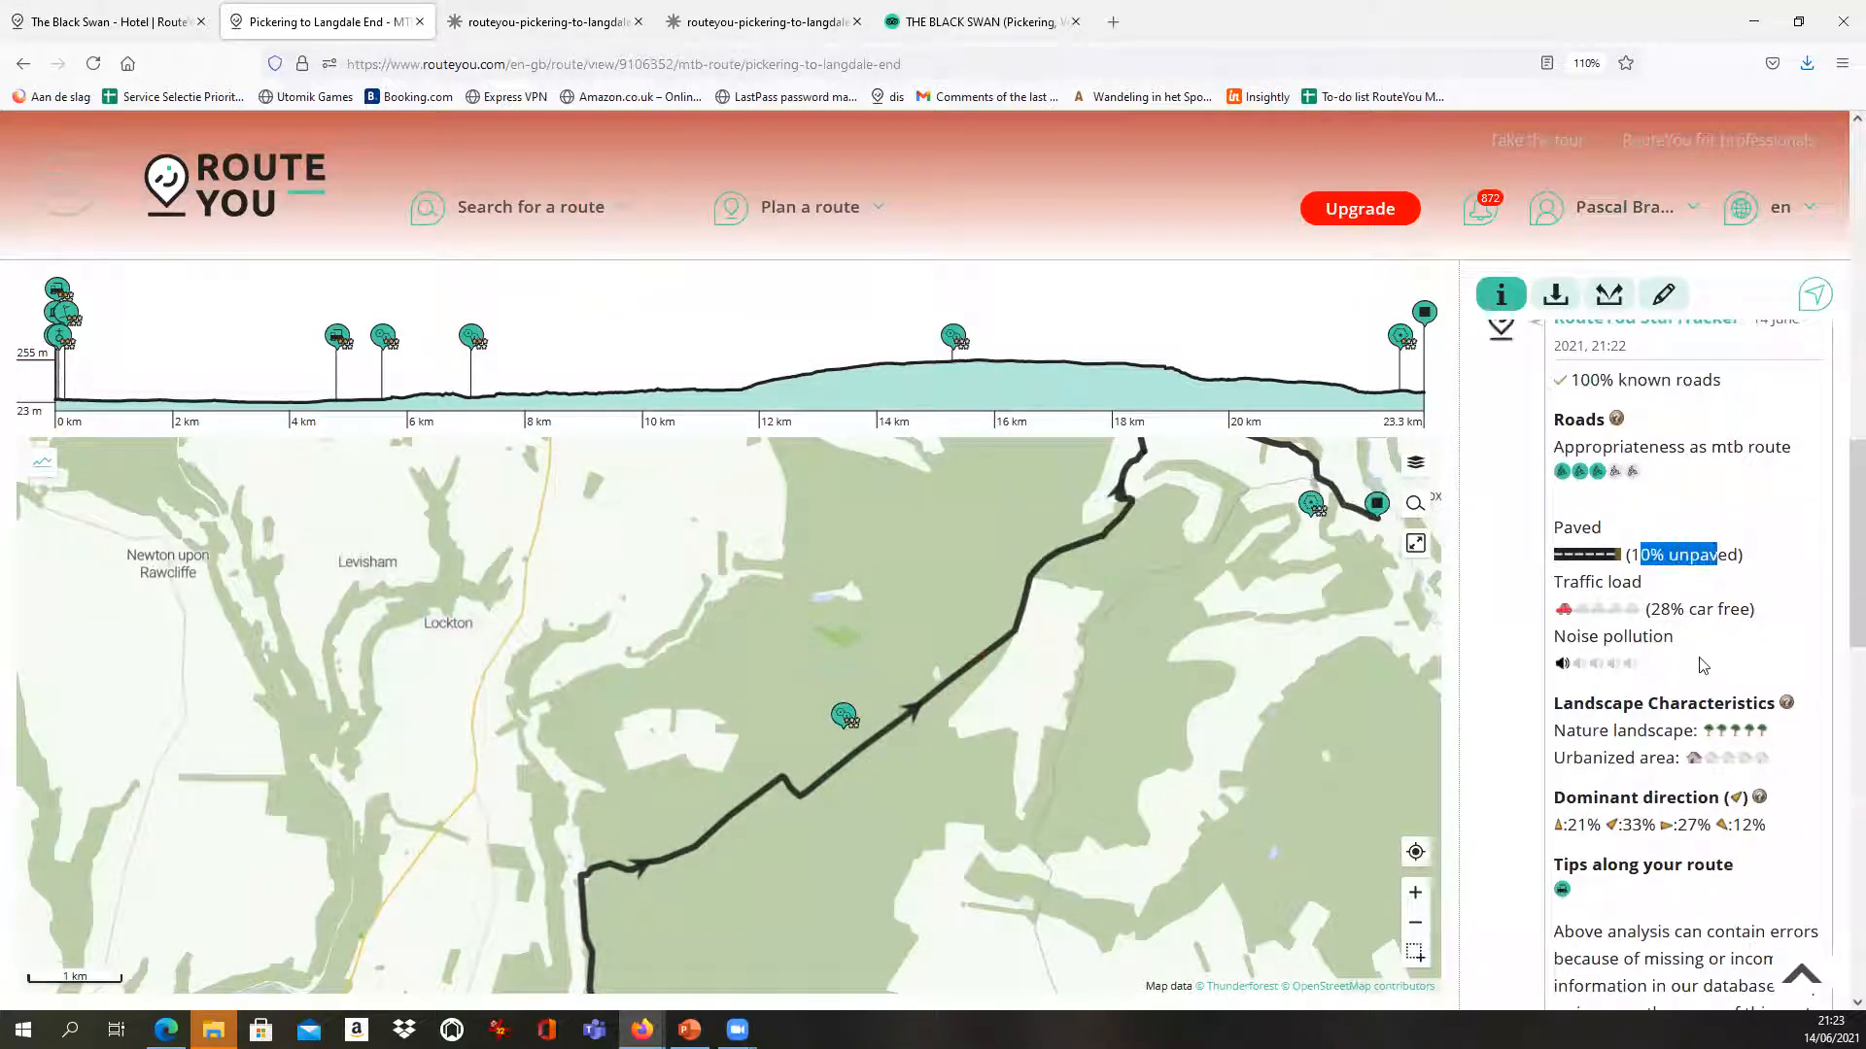
drag(1683, 618, 1745, 610)
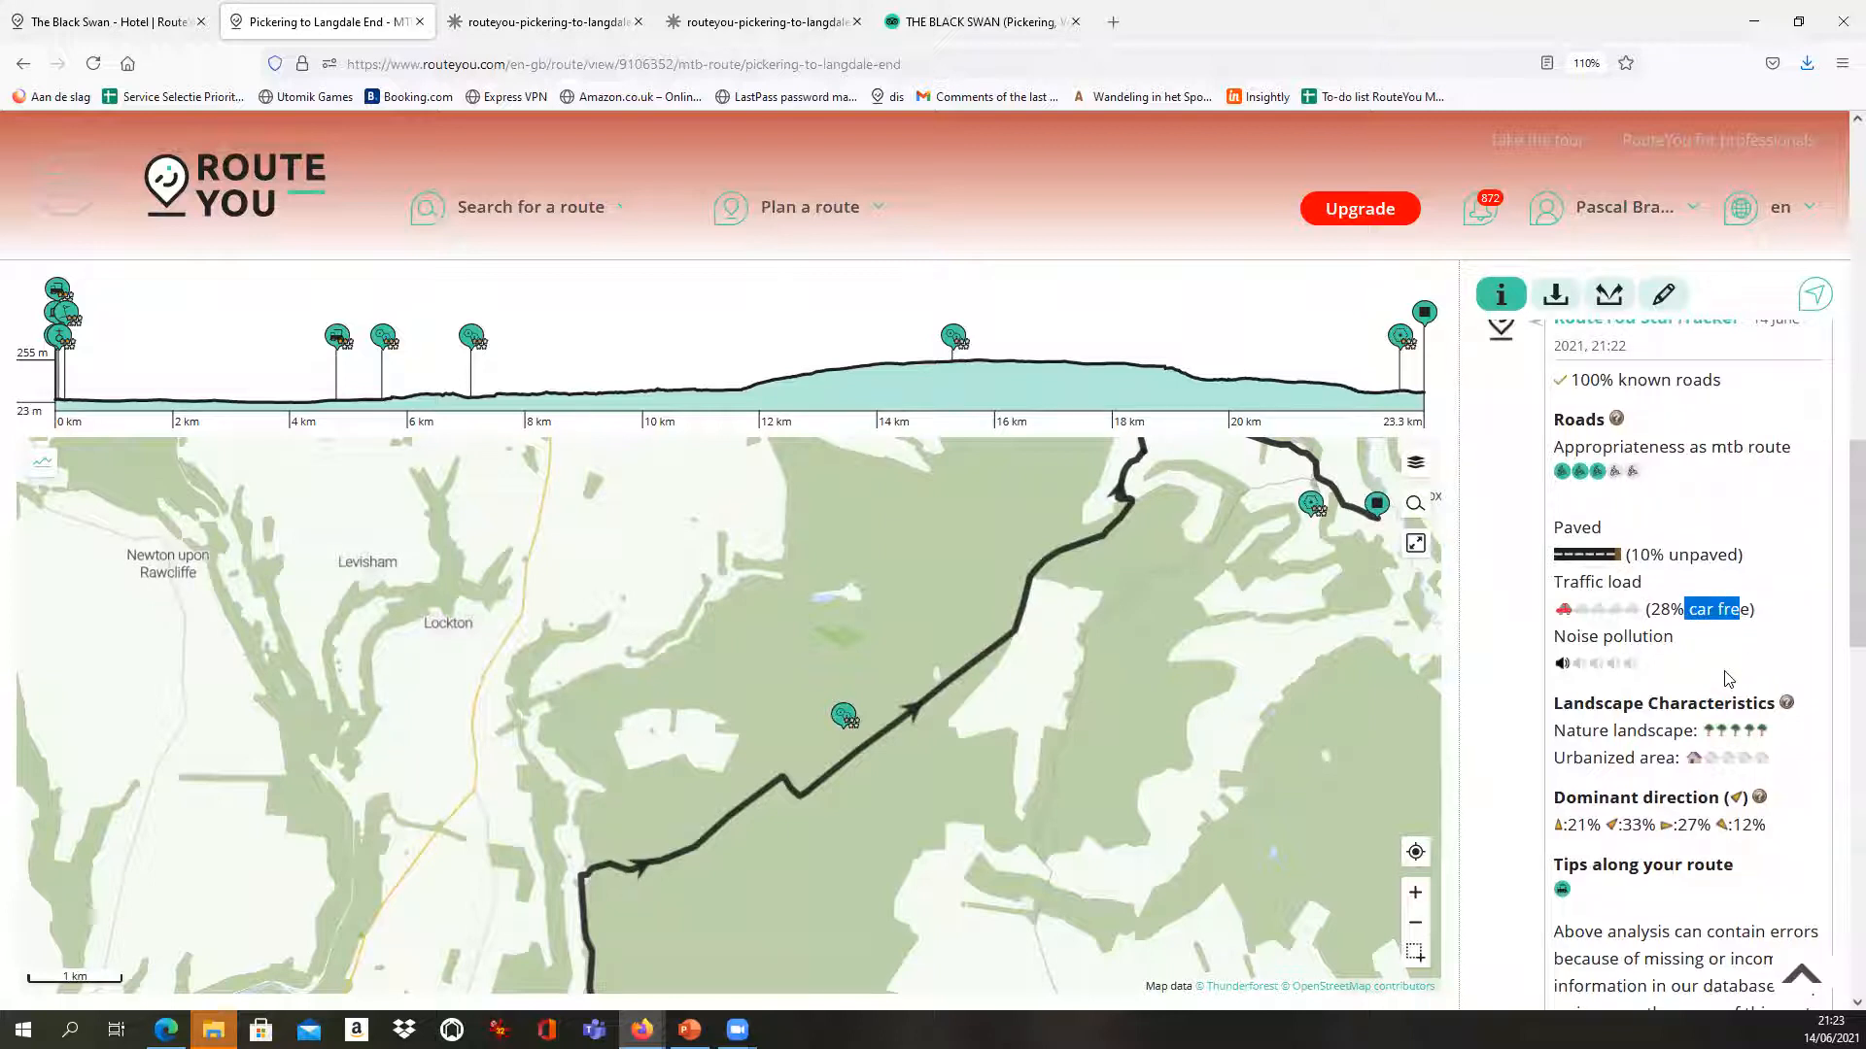
scroll(1715, 588, down, 1)
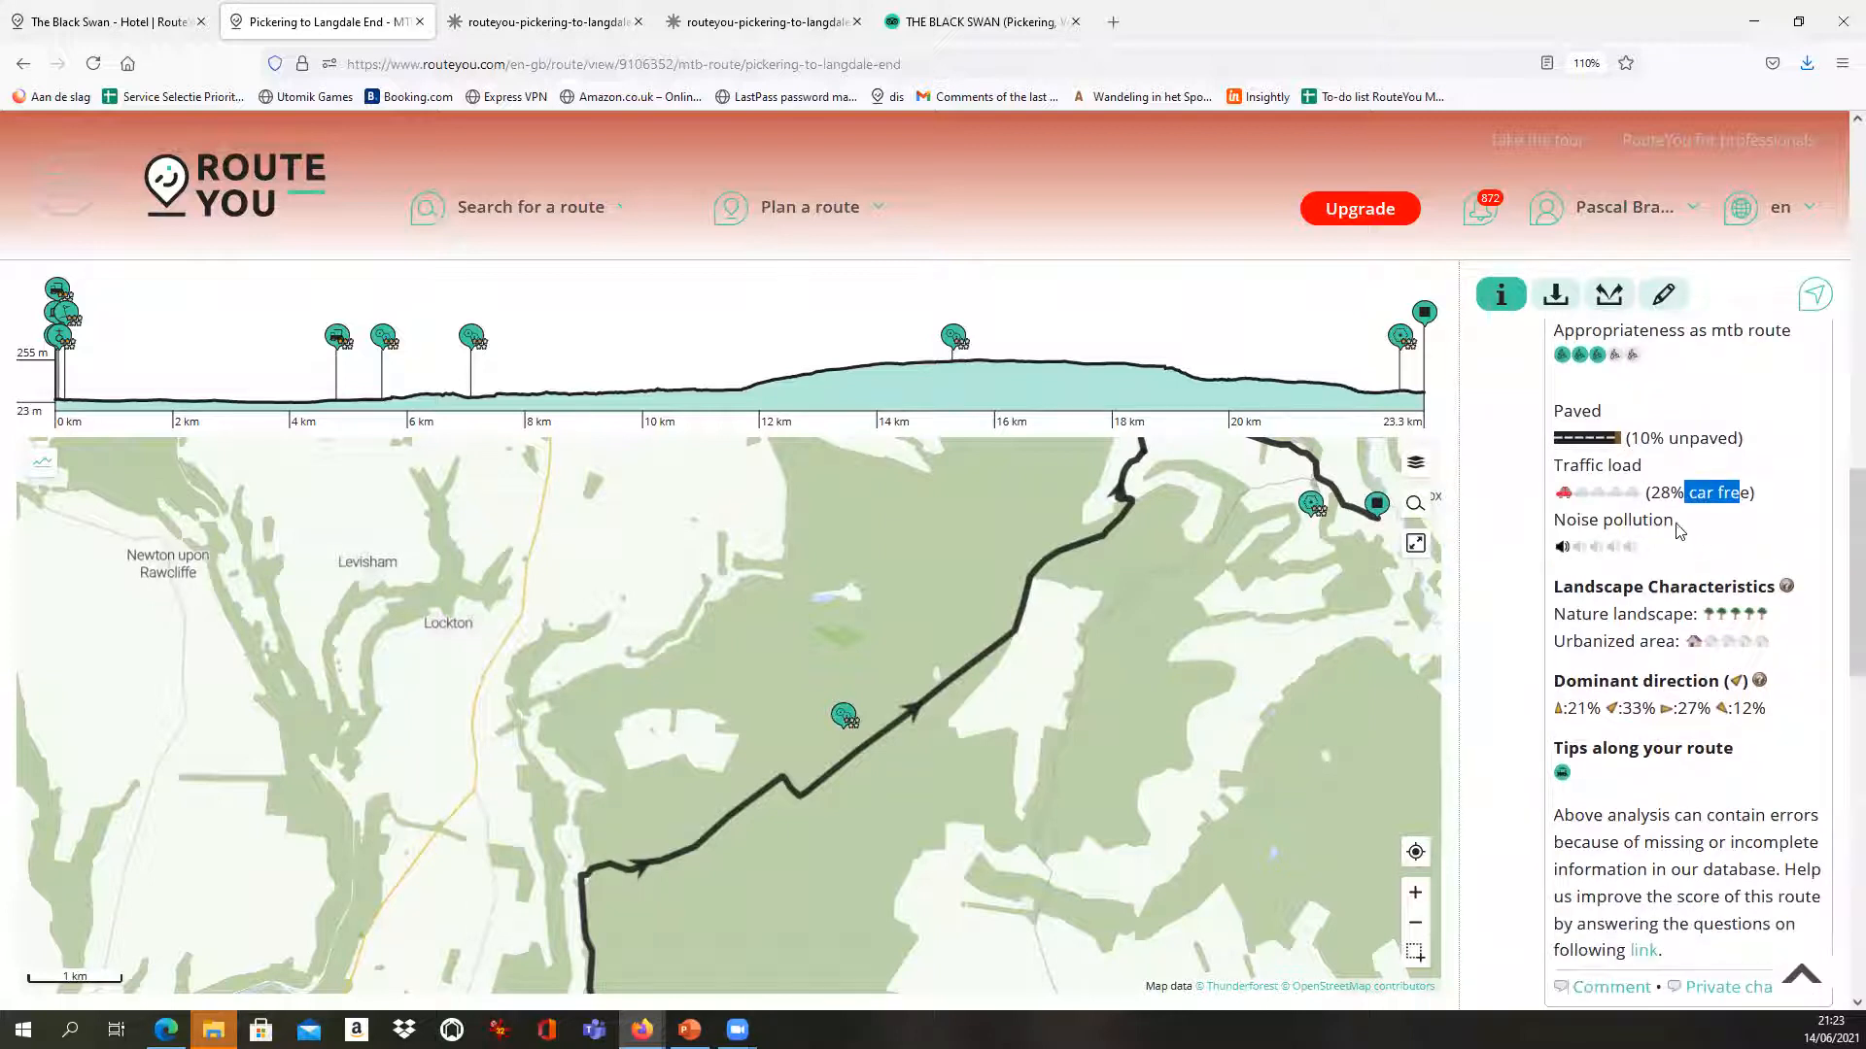
drag(1671, 525, 1554, 523)
scroll(1603, 591, down, 1)
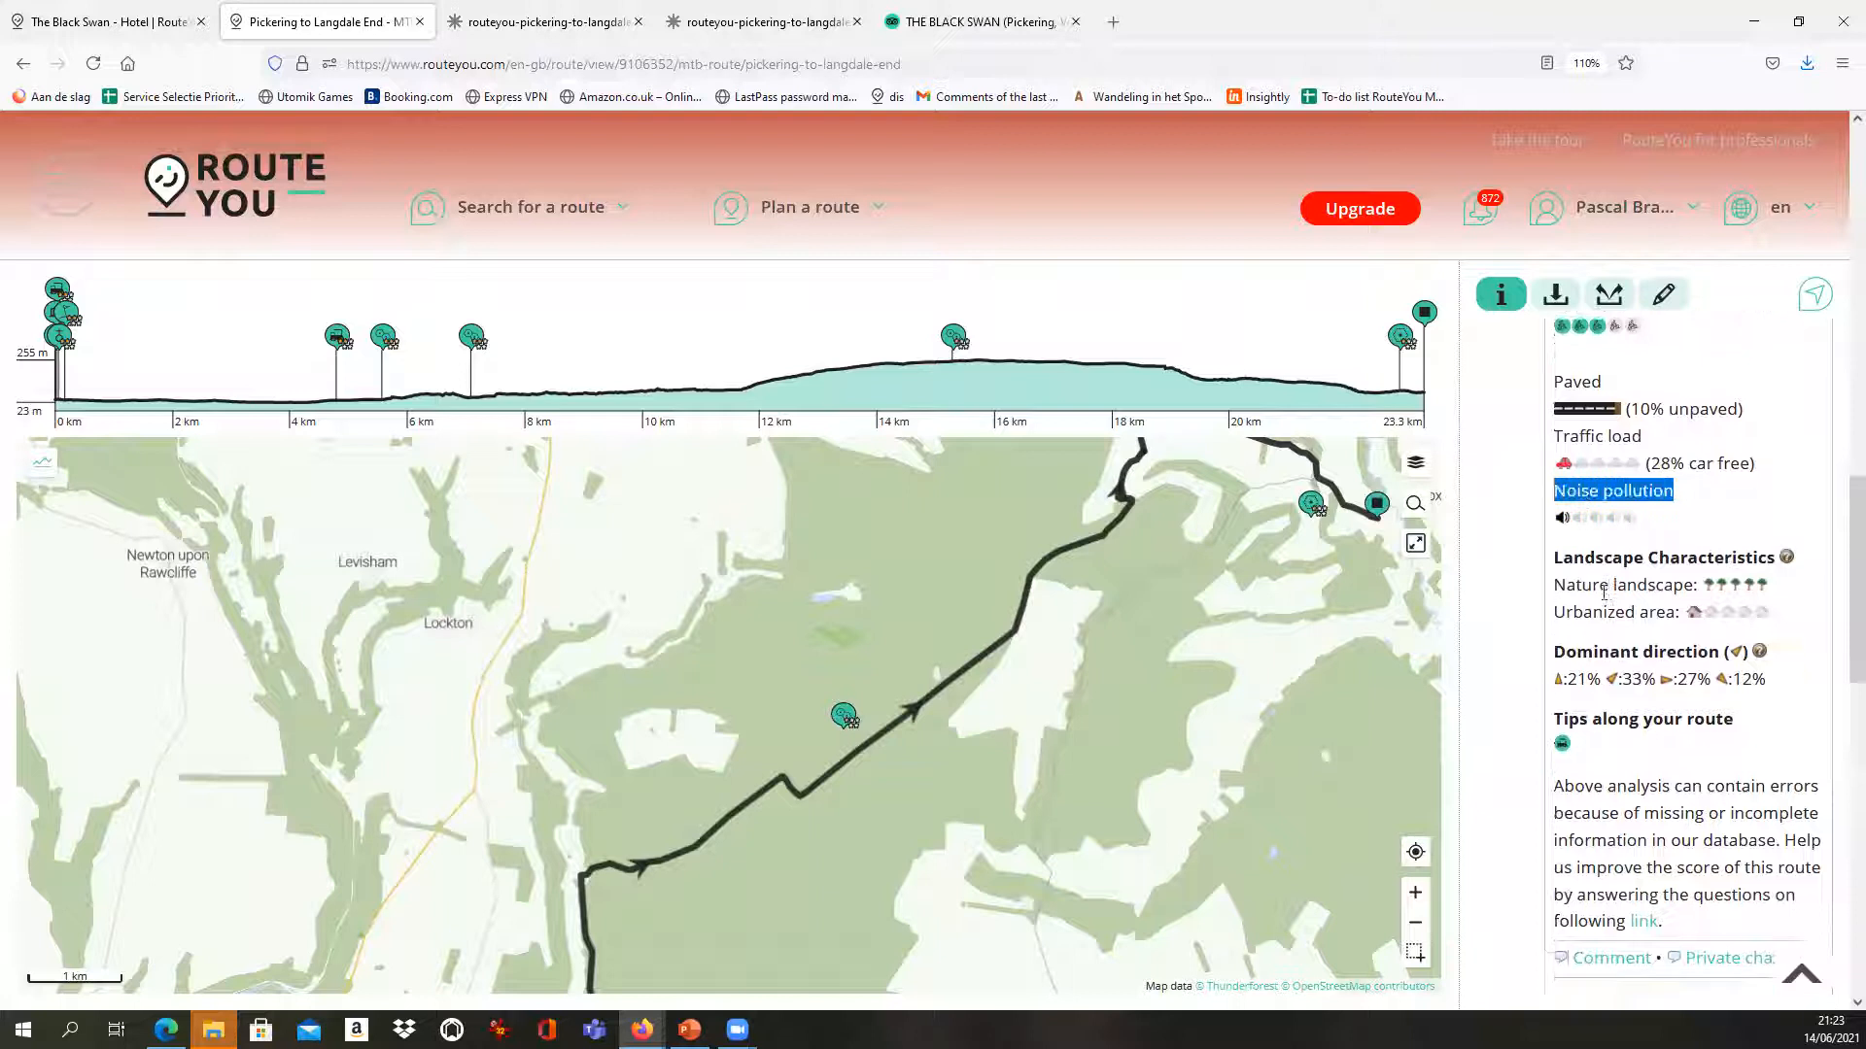
scroll(1617, 608, down, 1)
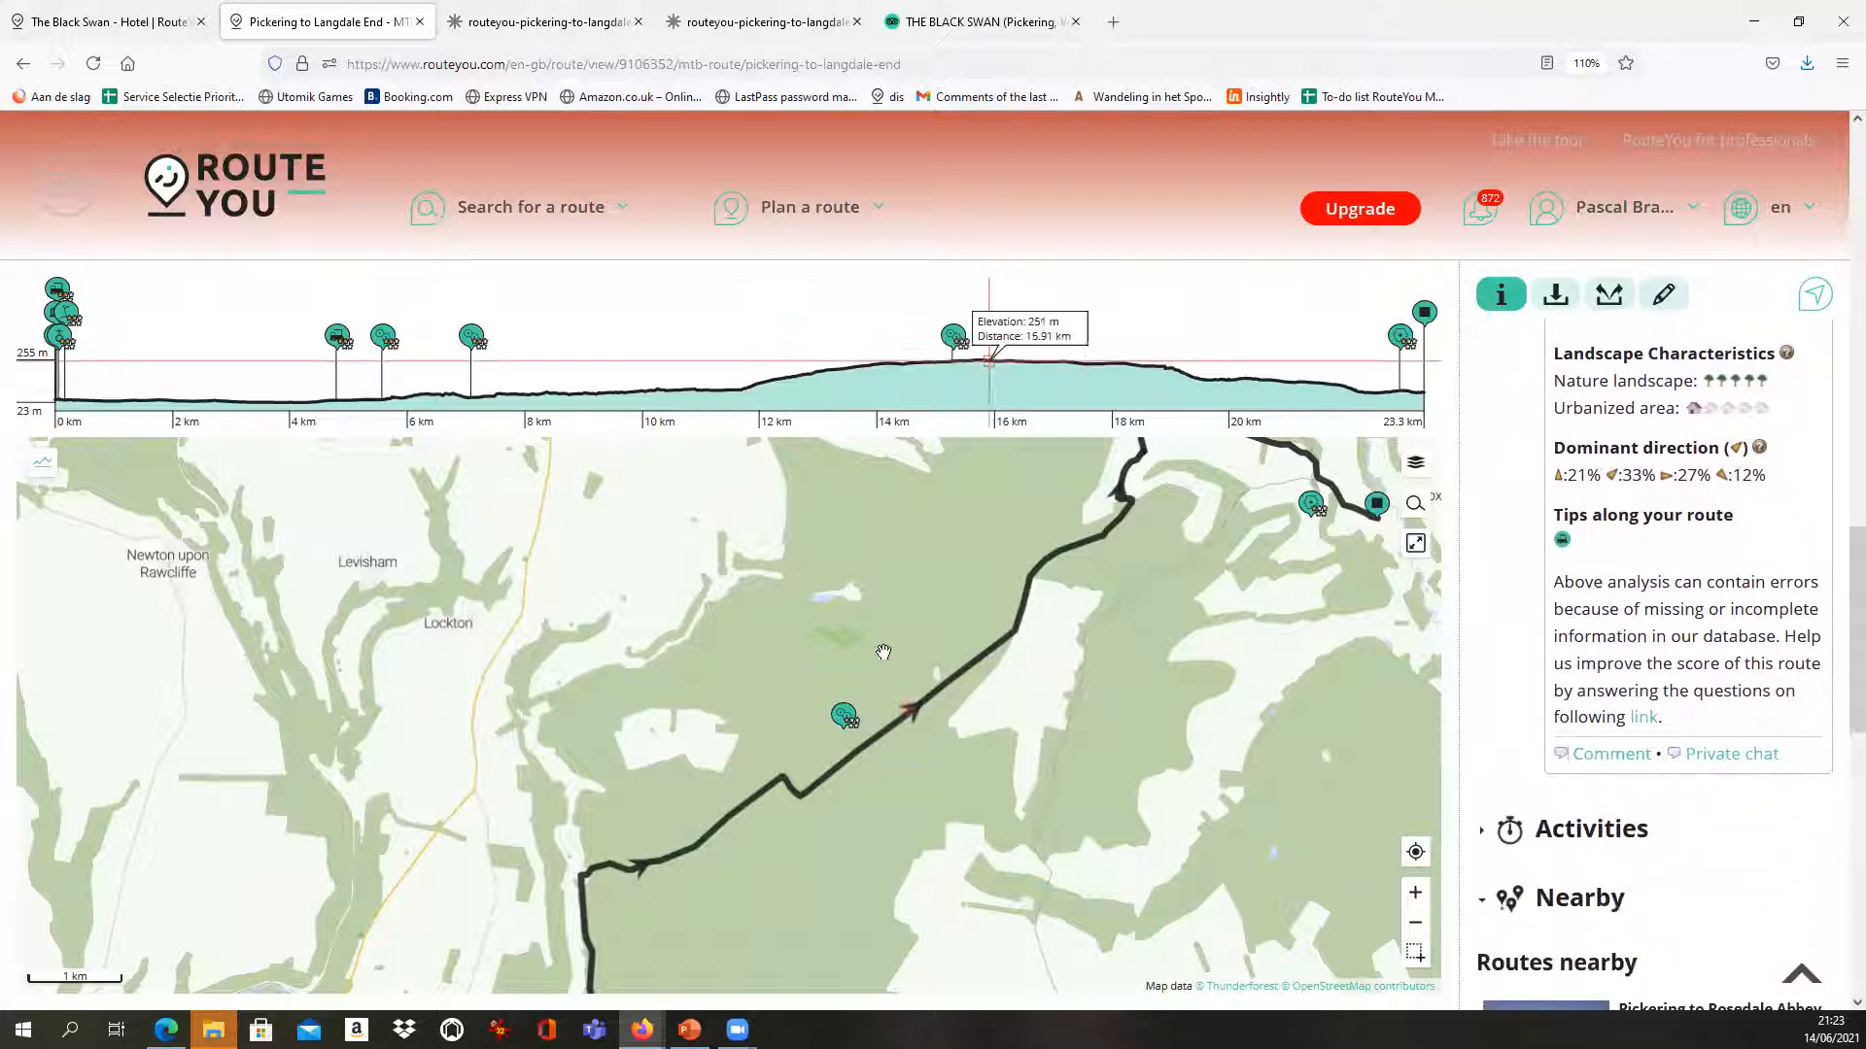
Inspect the saved route on the map from Pickering through the forest to its end near Broxa
drag(1112, 603, 1029, 686)
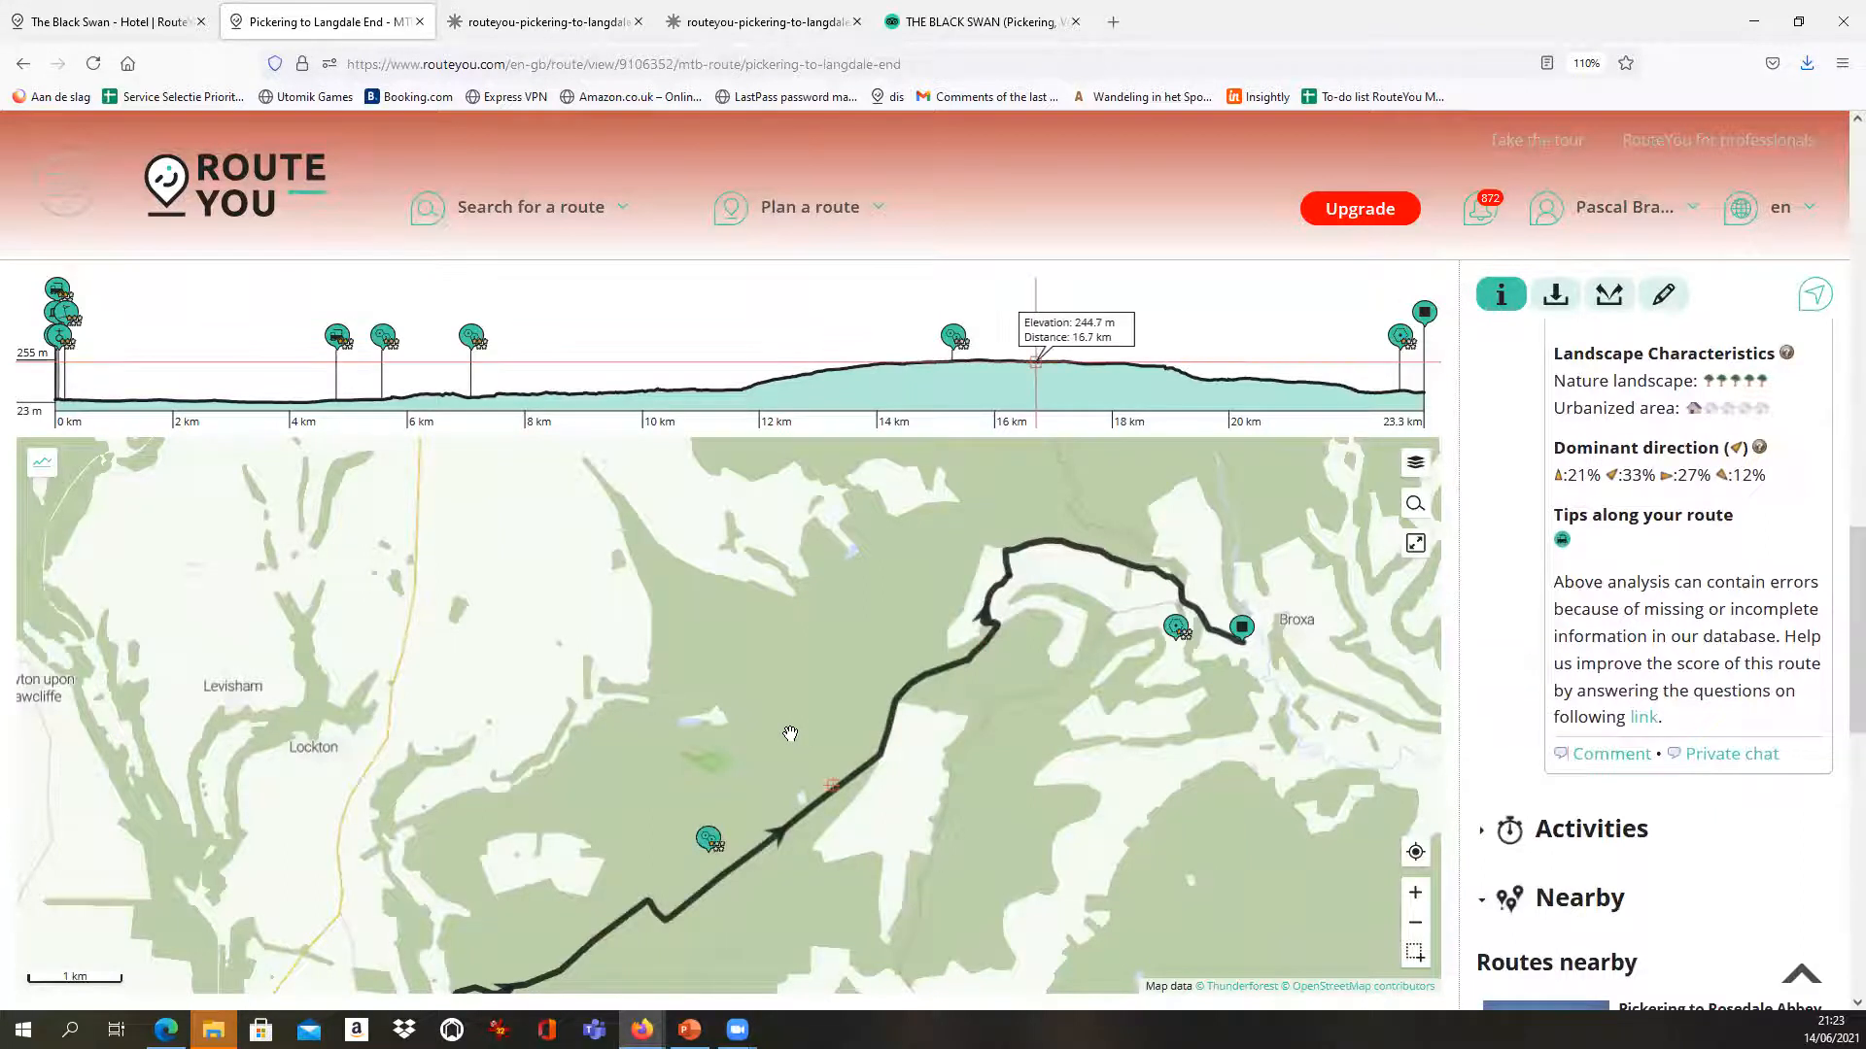
drag(715, 811, 790, 694)
scroll(790, 694, down, 1)
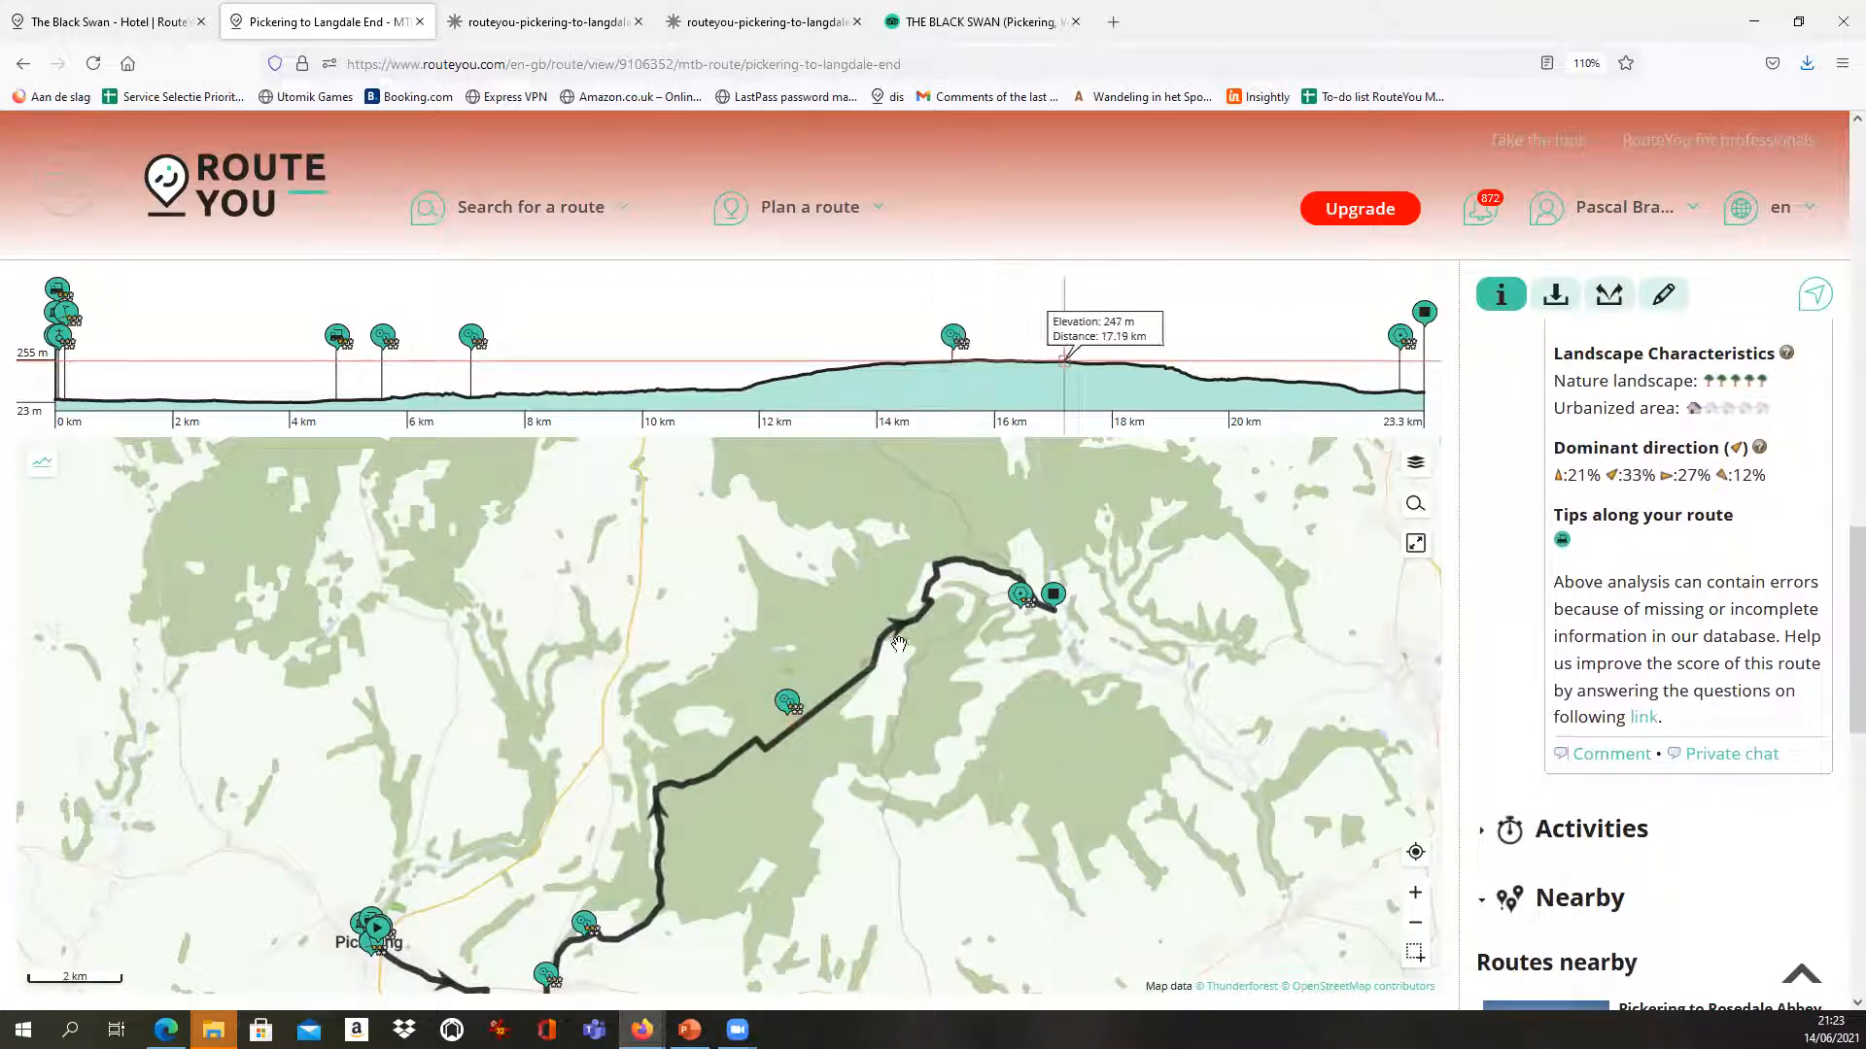
drag(944, 728, 984, 639)
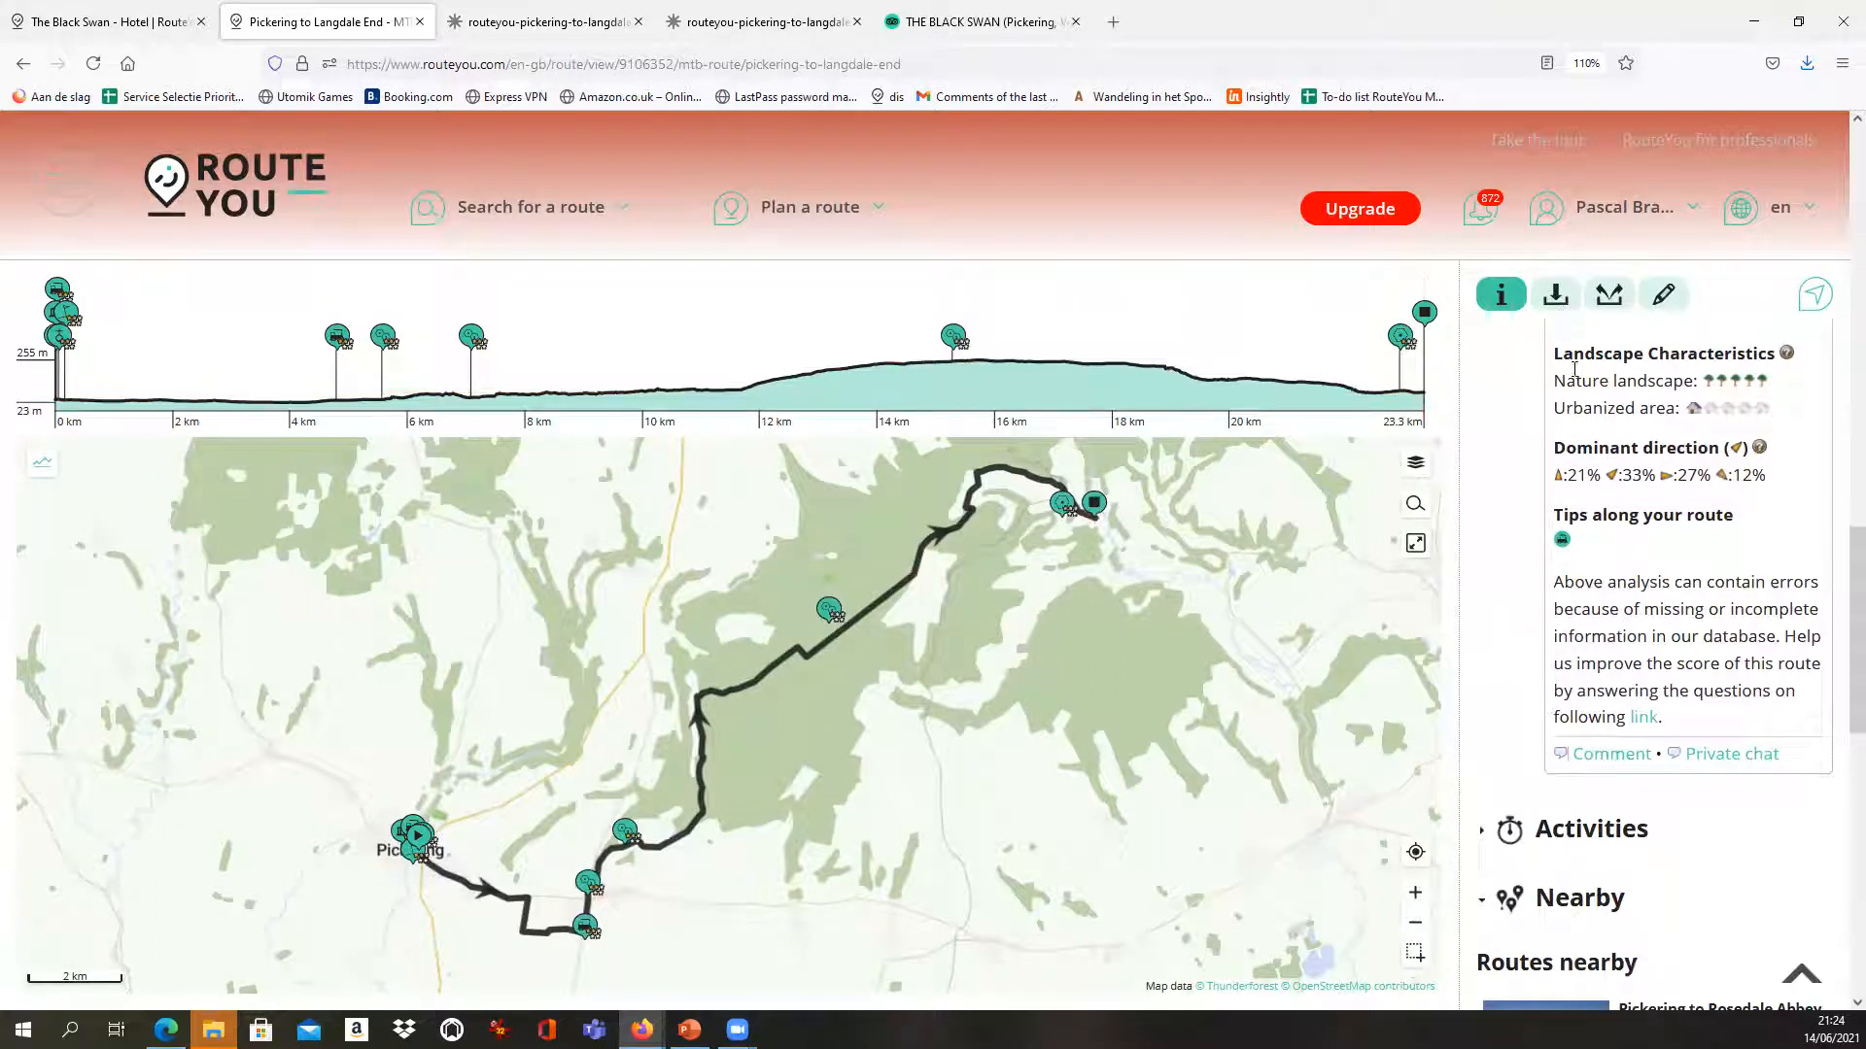
scroll(880, 719, up, 2)
scroll(879, 719, down, 2)
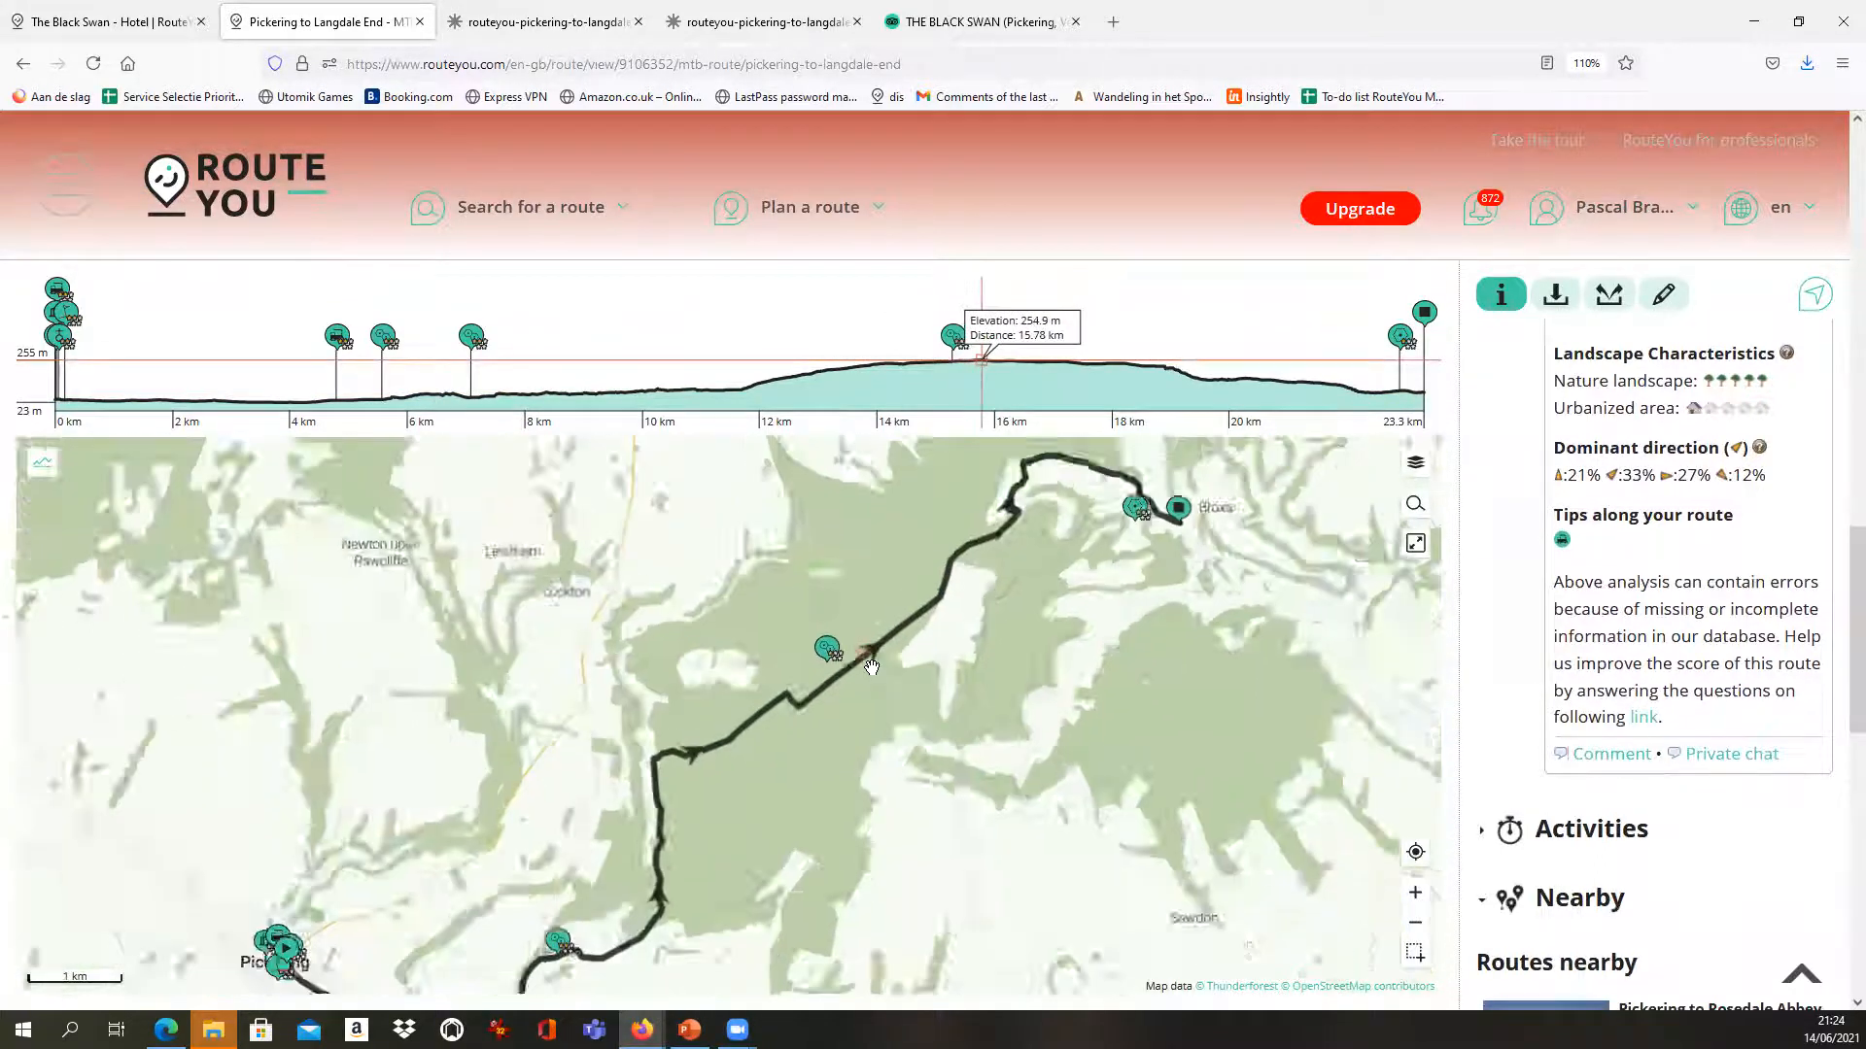